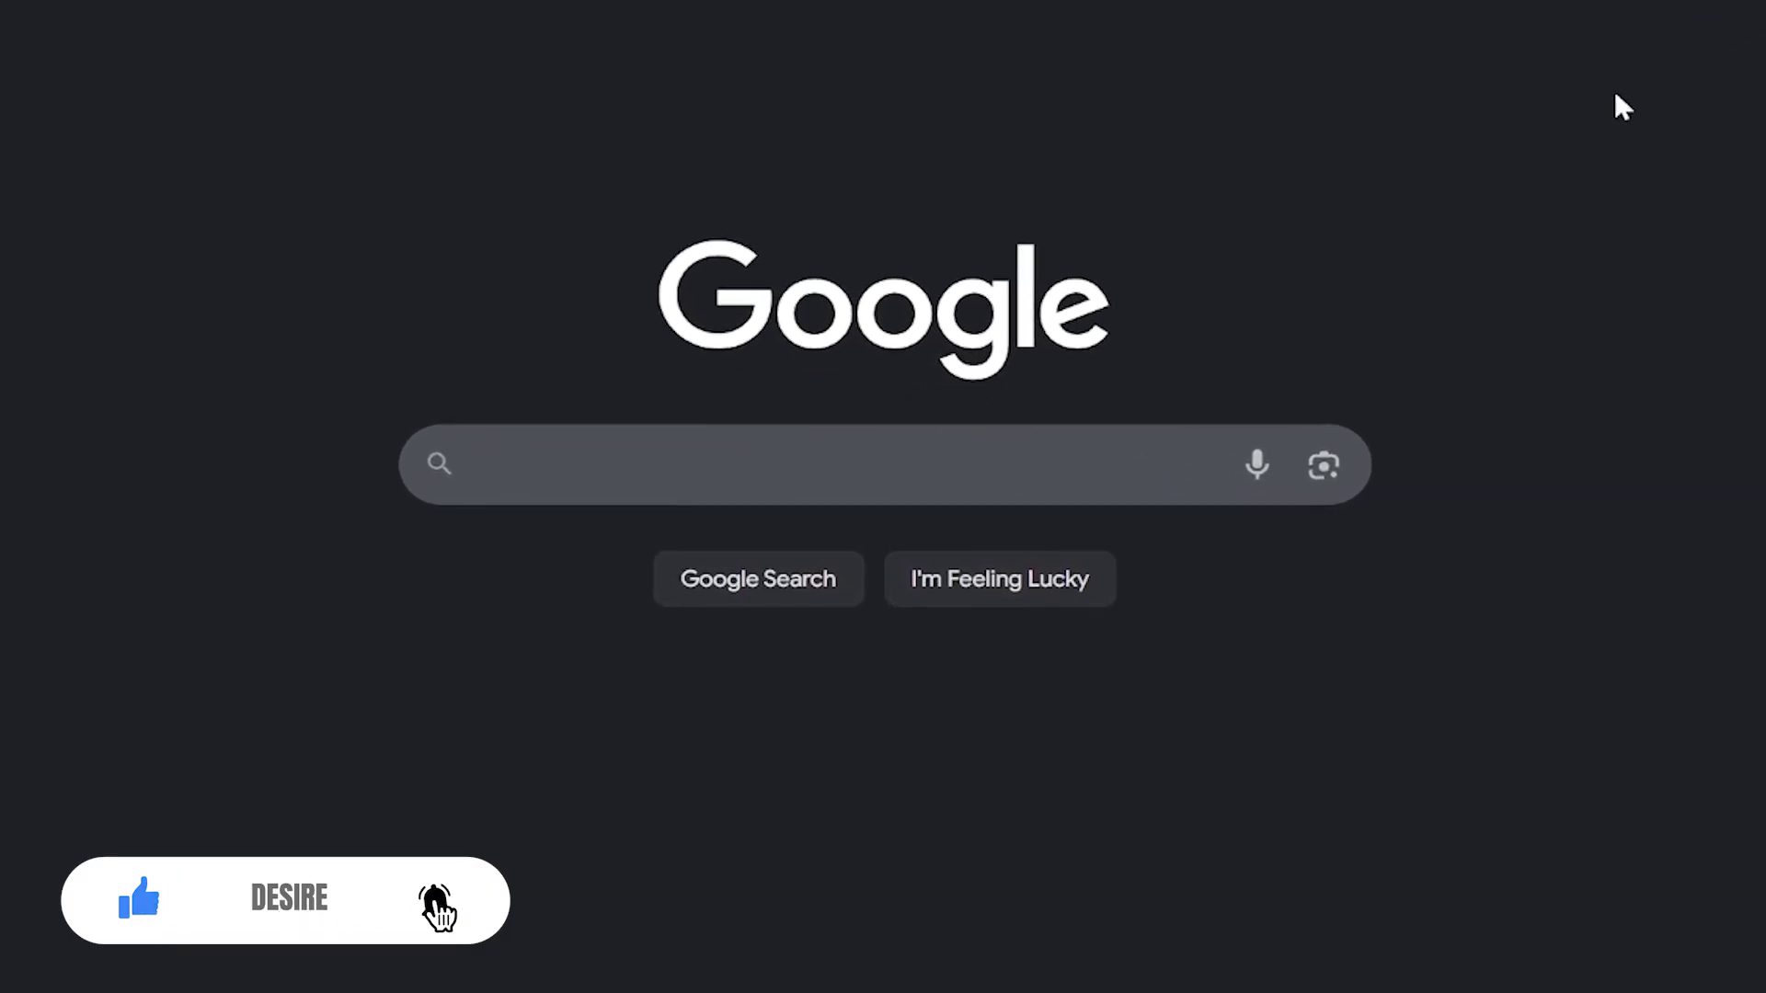
Step: Search Google for 'chatgpt' and open the sponsored ChatGPT site in a new tab
{"action": "type", "text": "chat"}
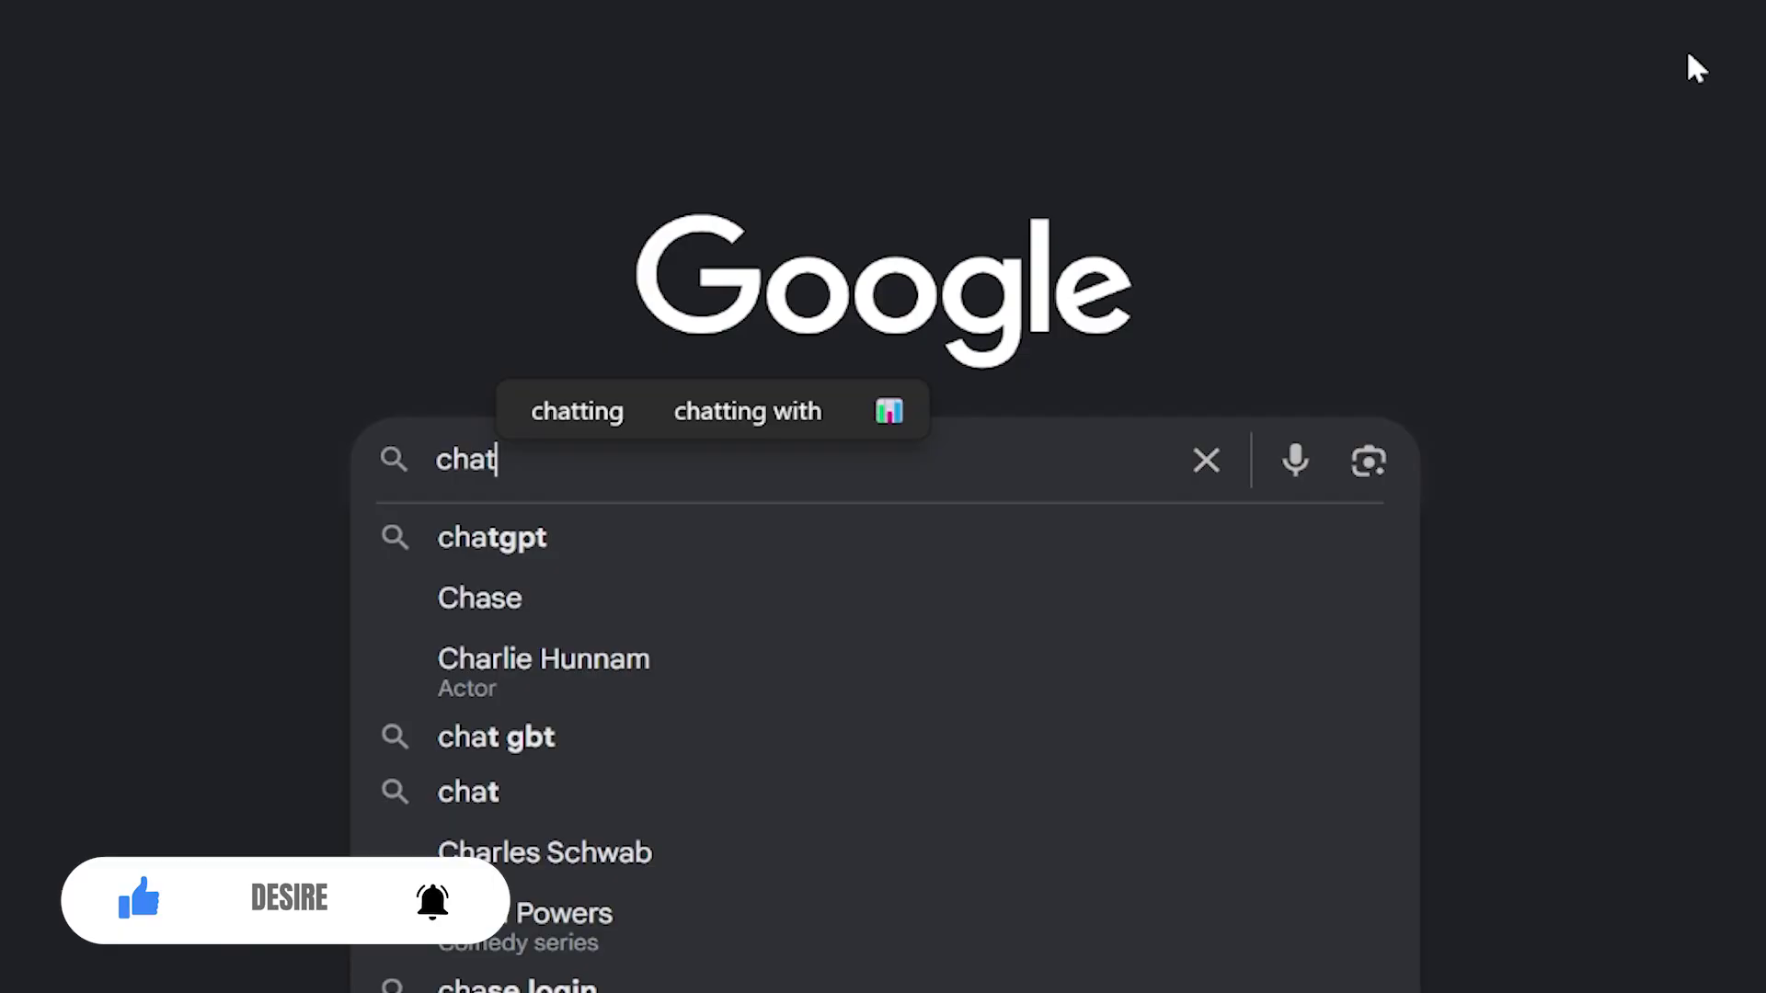
{"action": "key", "text": "Down"}
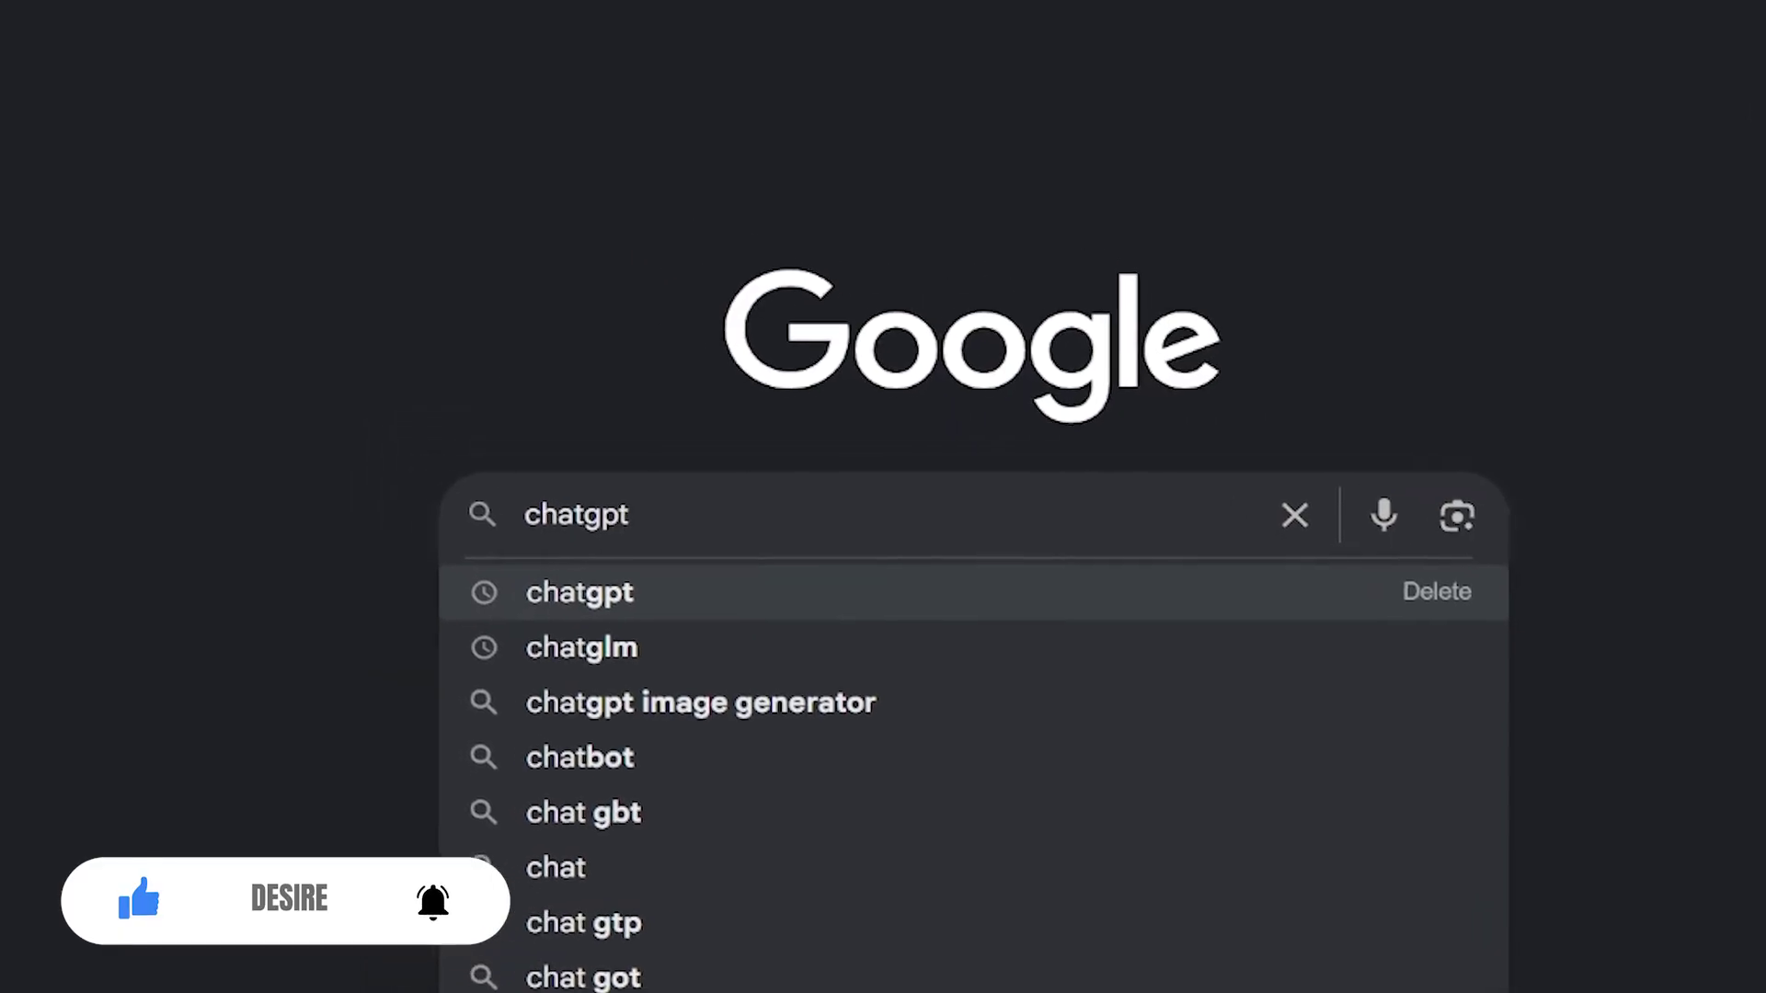
{"action": "key", "text": "Escape"}
{"action": "key", "text": "Return"}
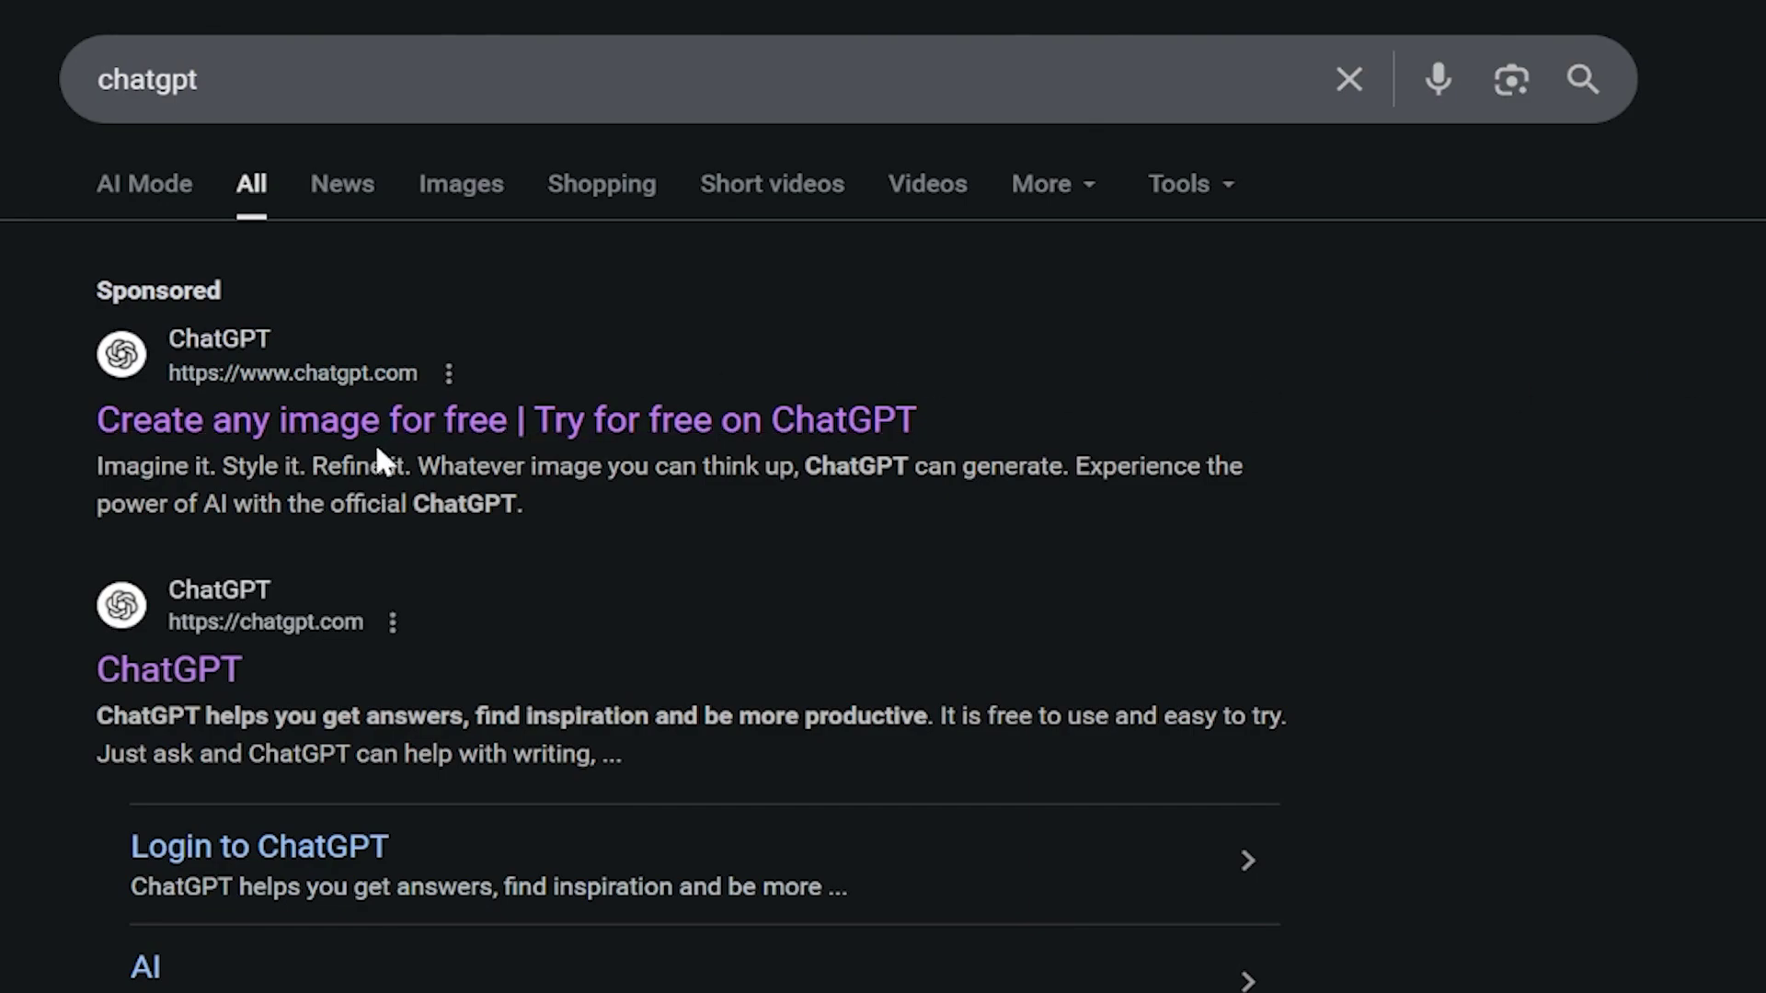
{"action": "left_click", "coordinate": [457, 425]}
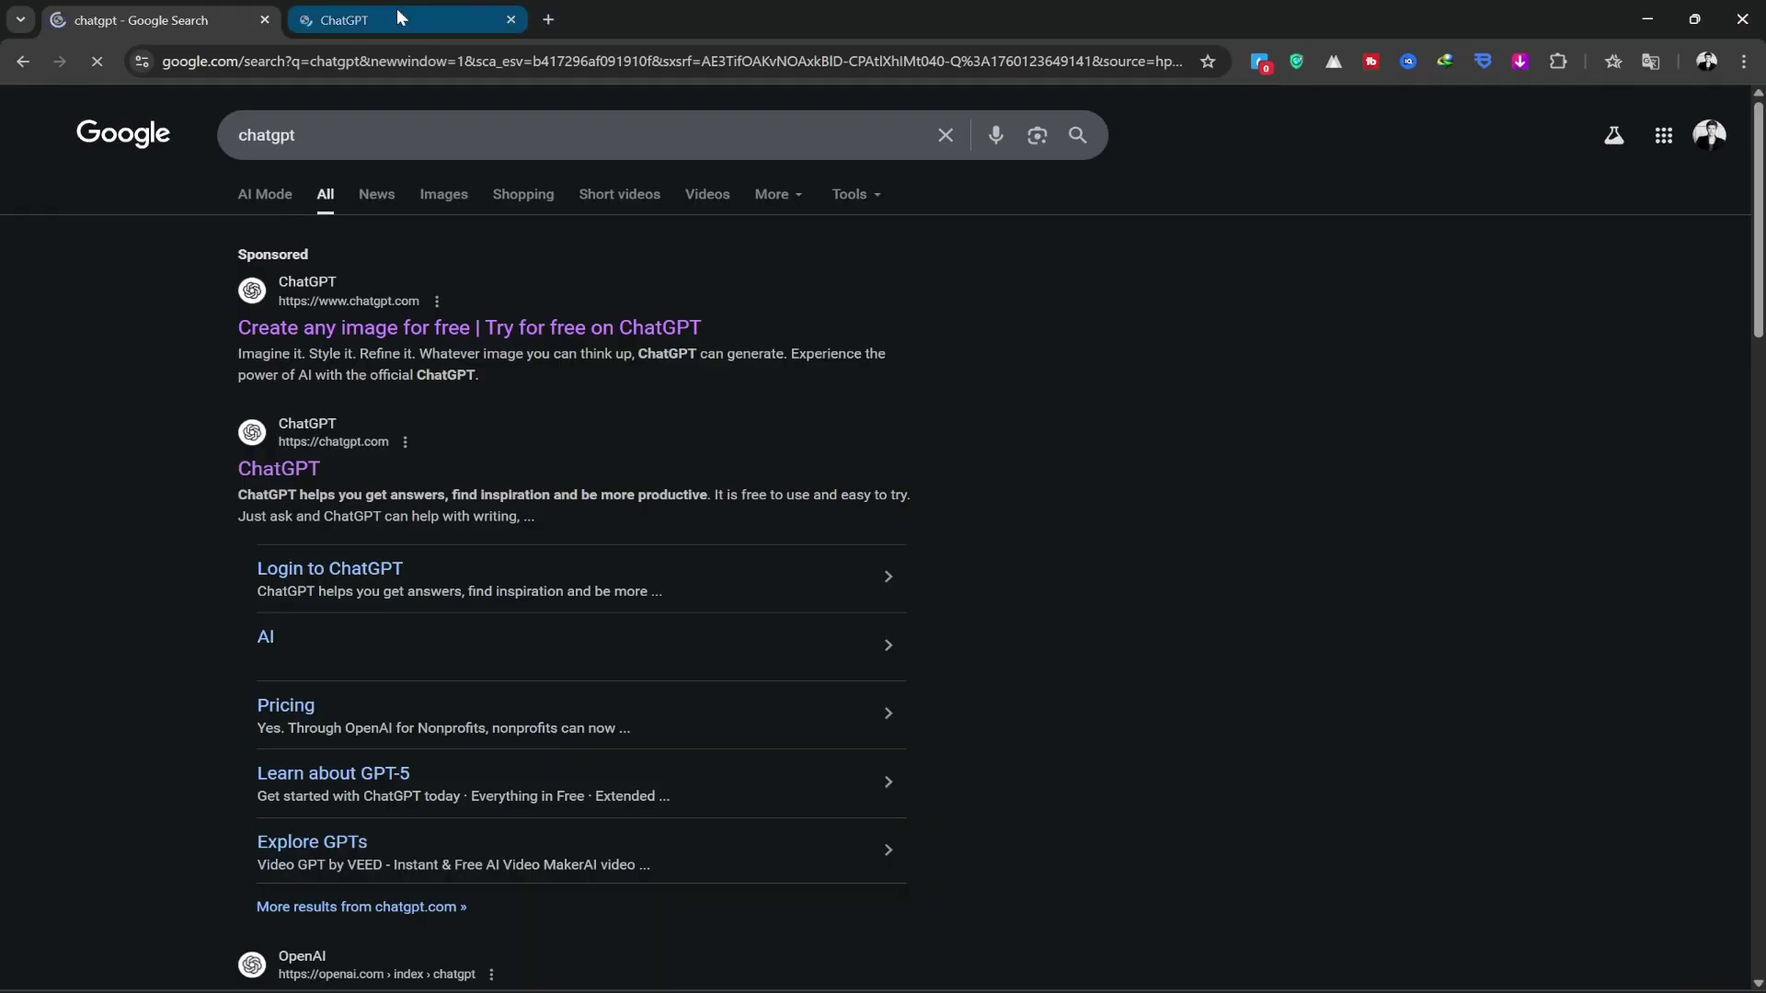
Step: Ask ChatGPT for an English stick figure story with prompts on the subject 'fall and Rise'
{"action": "left_click", "coordinate": [398, 17]}
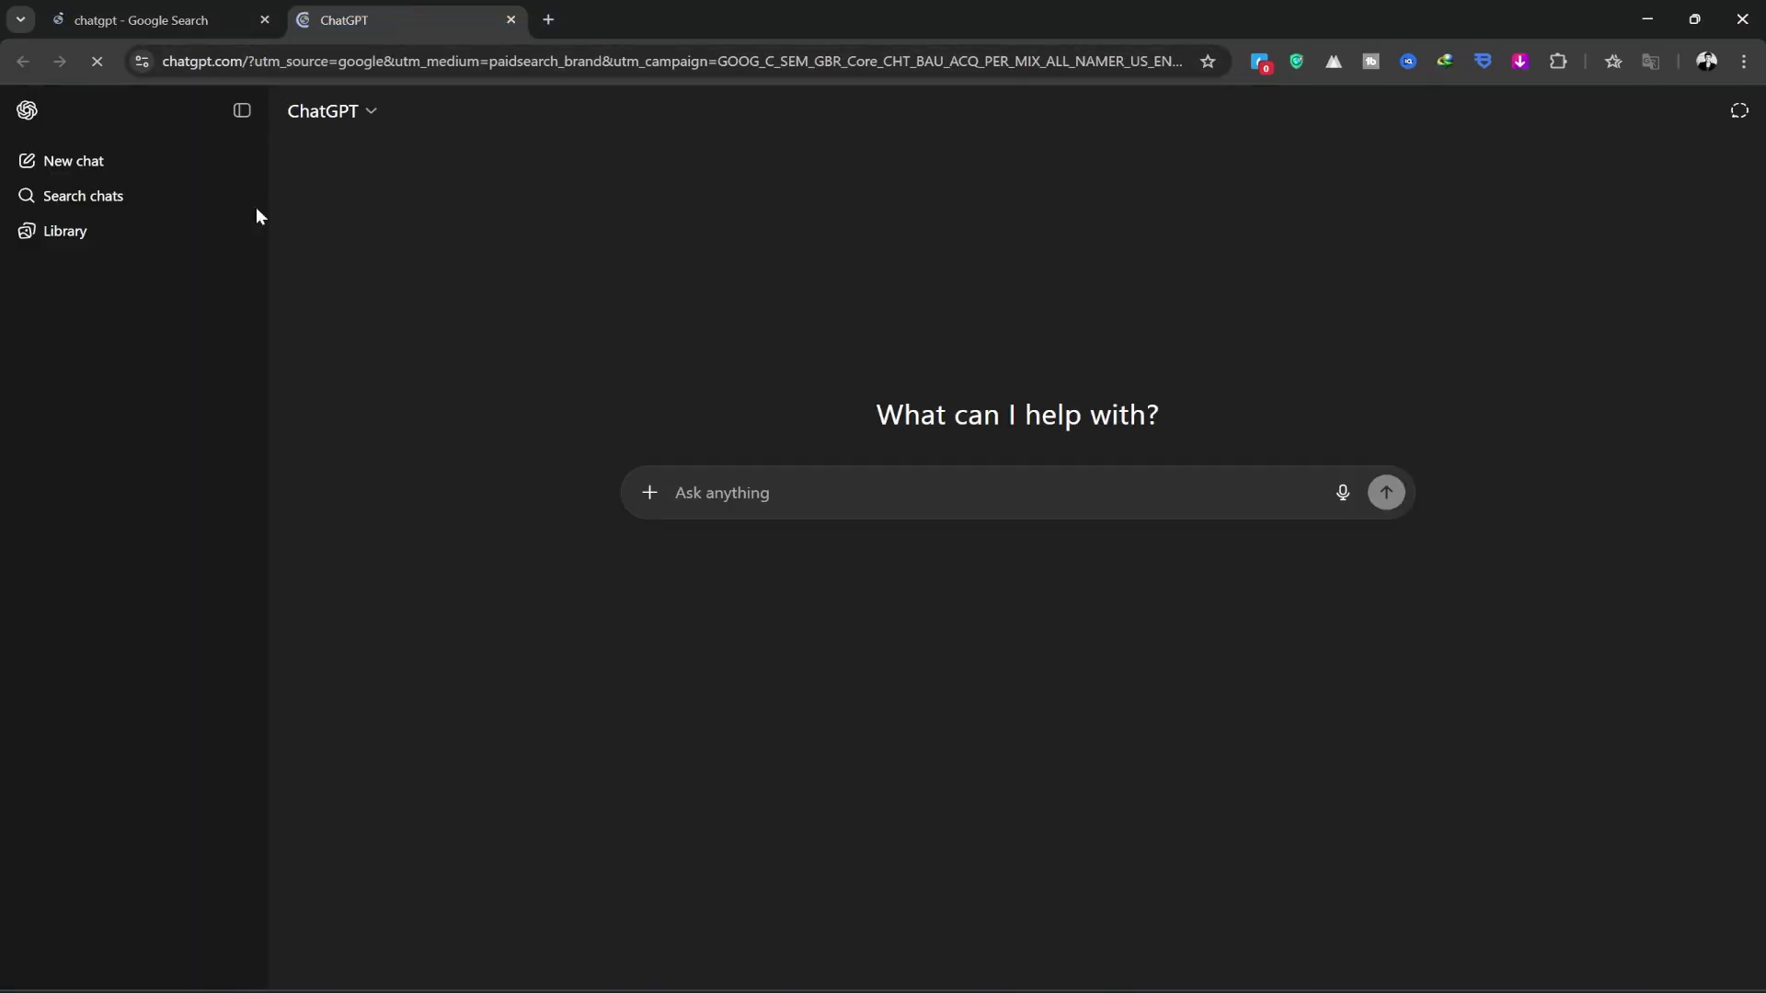
{"action": "left_click", "coordinate": [237, 111]}
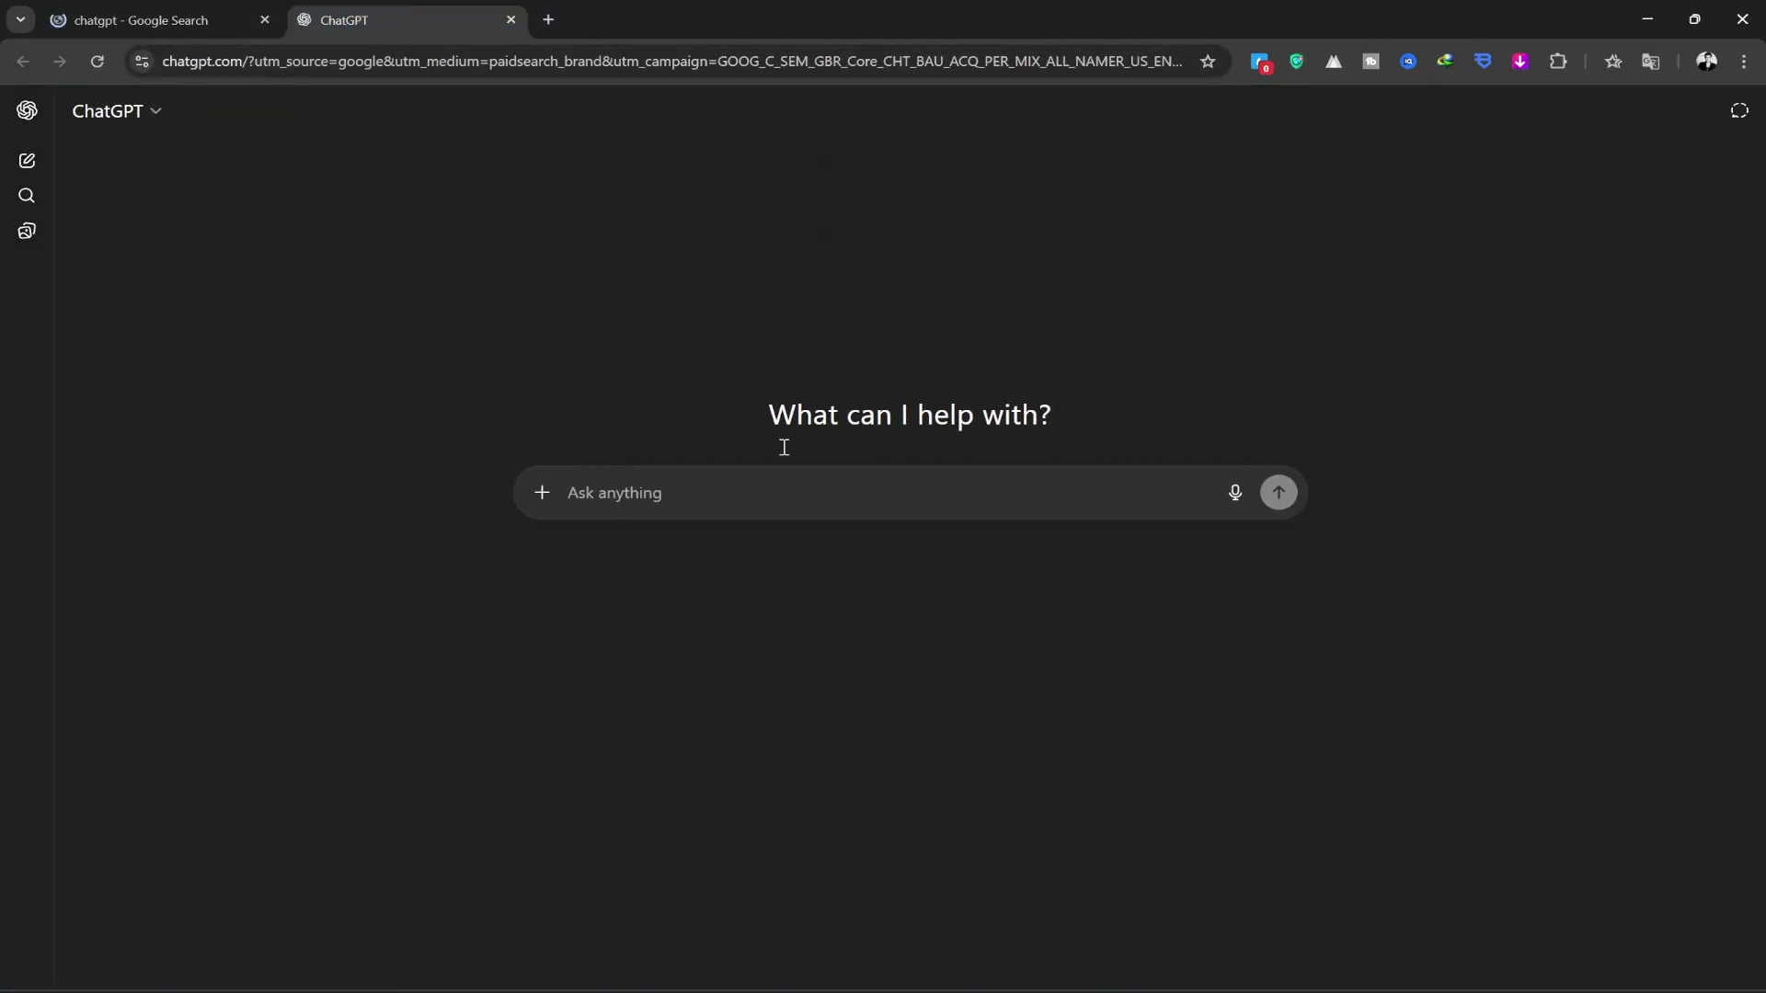
{"action": "type", "text": "Give me "}
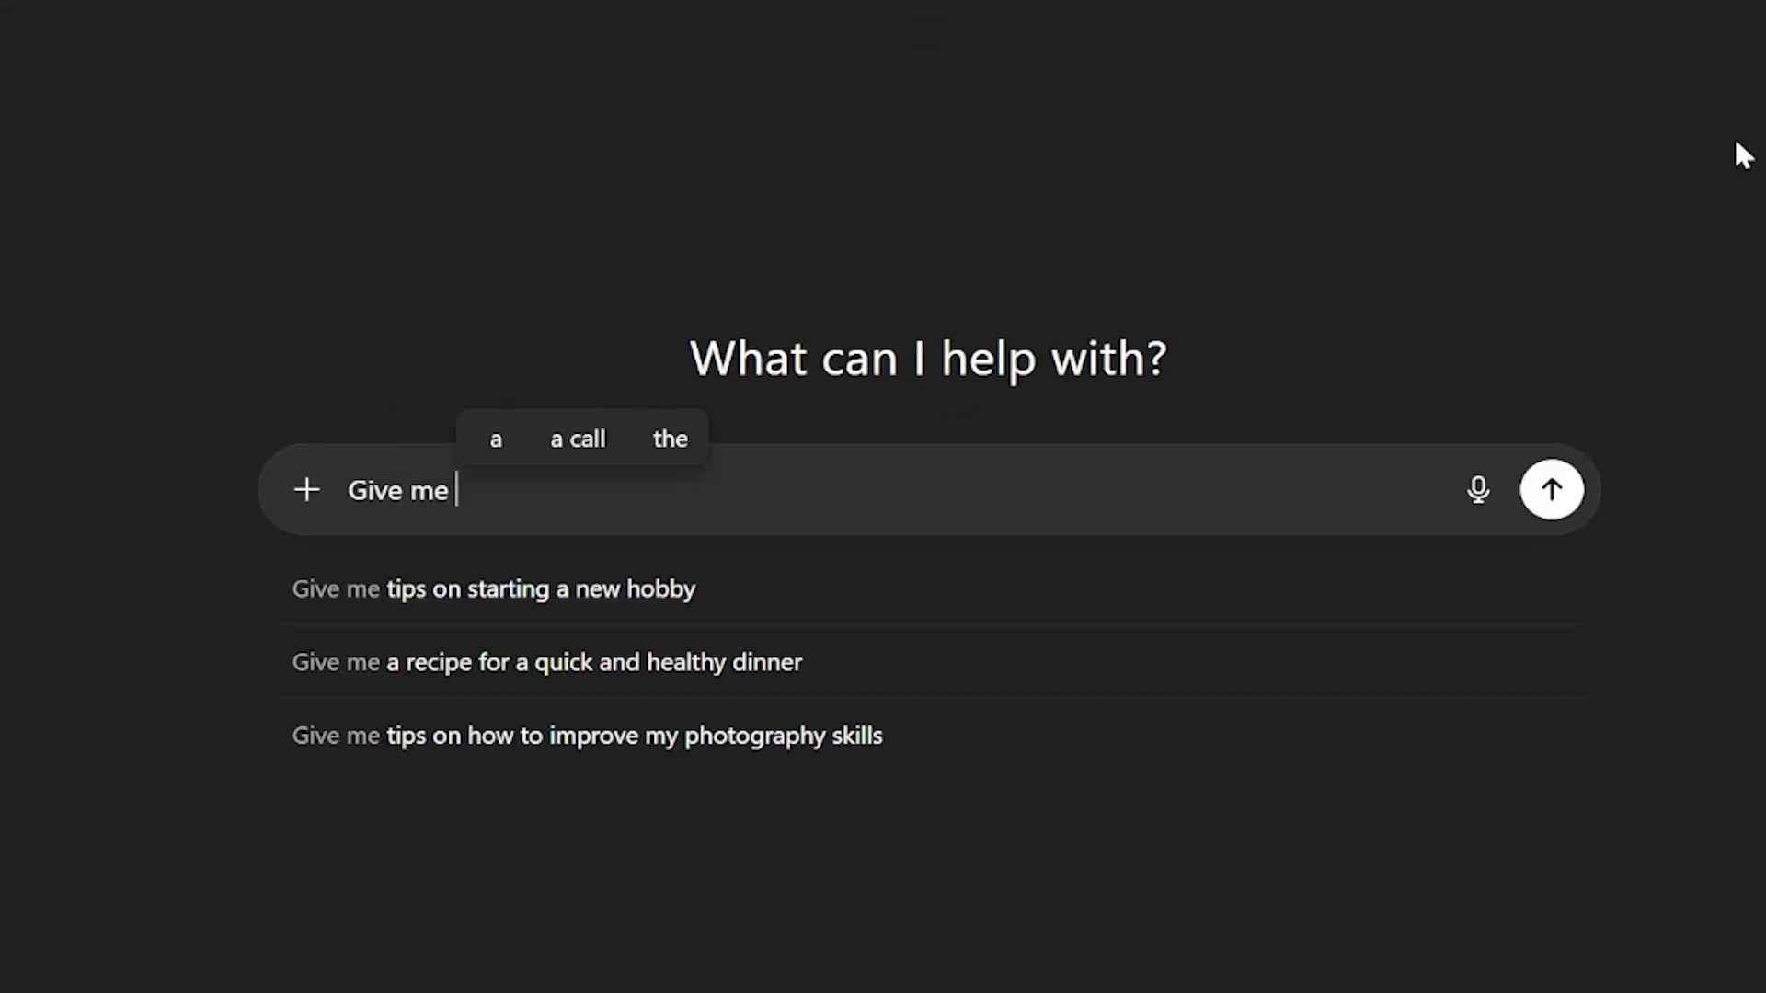
{"action": "type", "text": "the English version of the st"}
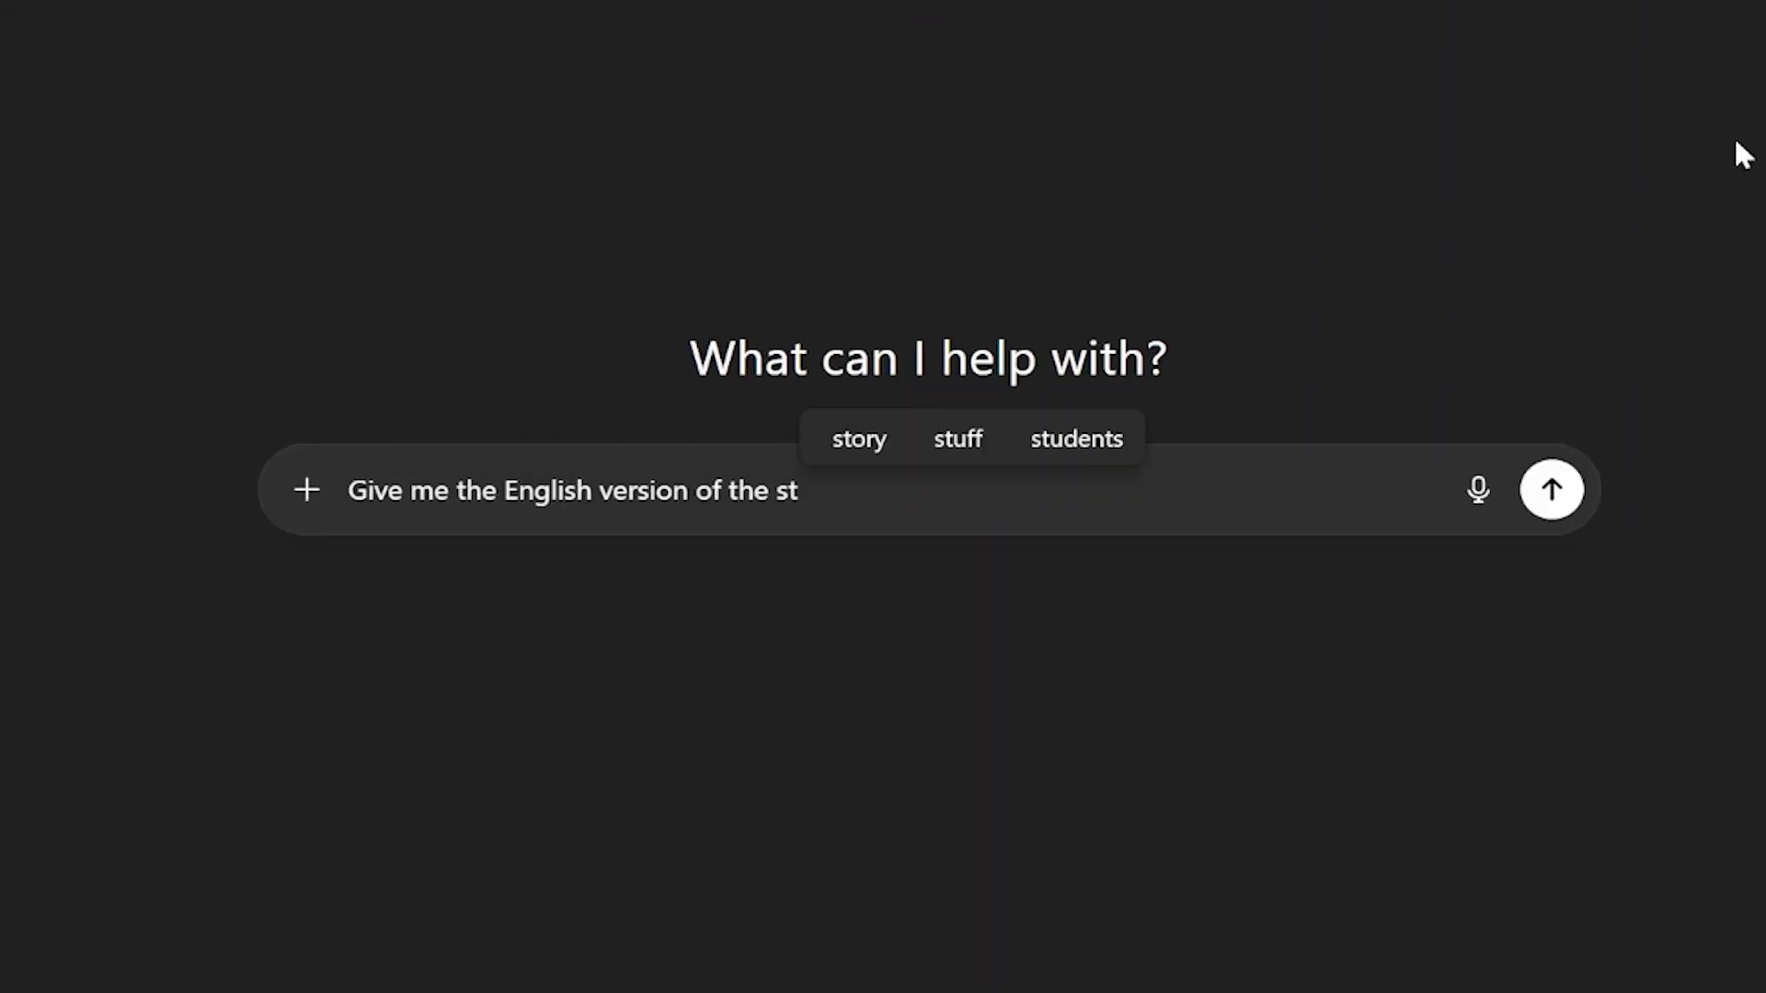
{"action": "type", "text": "ick figure Story with prompts"}
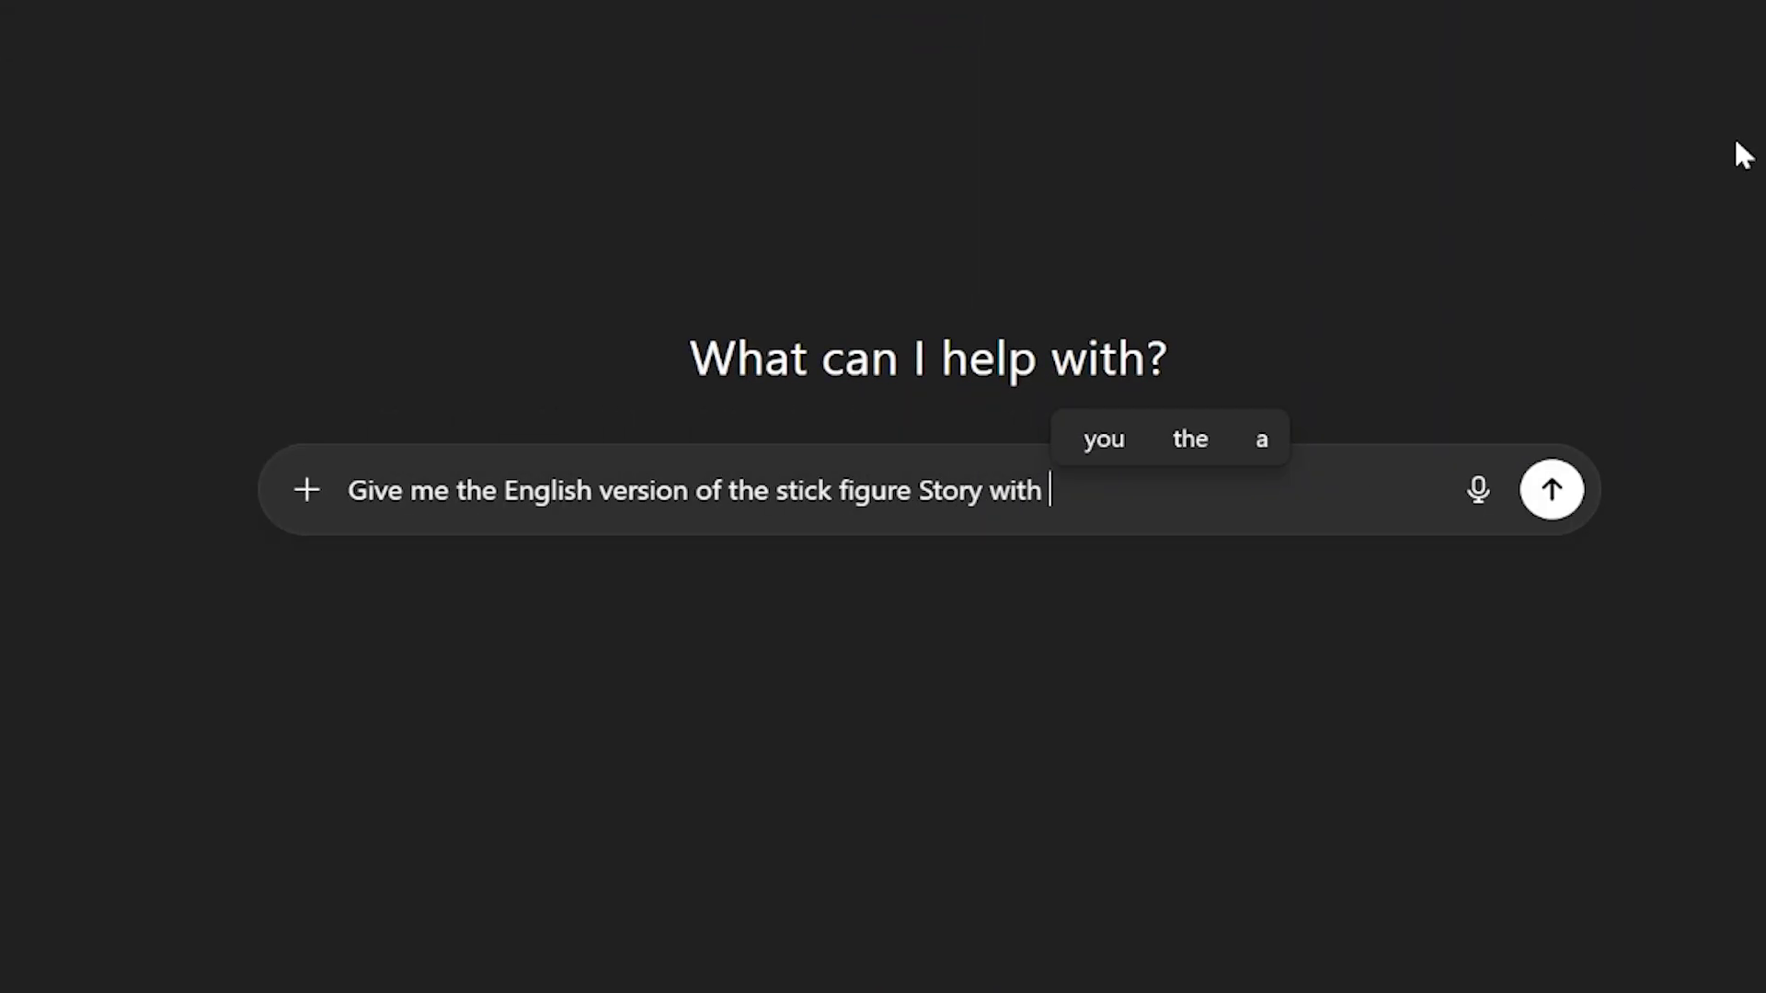
{"action": "key", "text": "shift+Return"}
{"action": "type", "text": "subject:"}
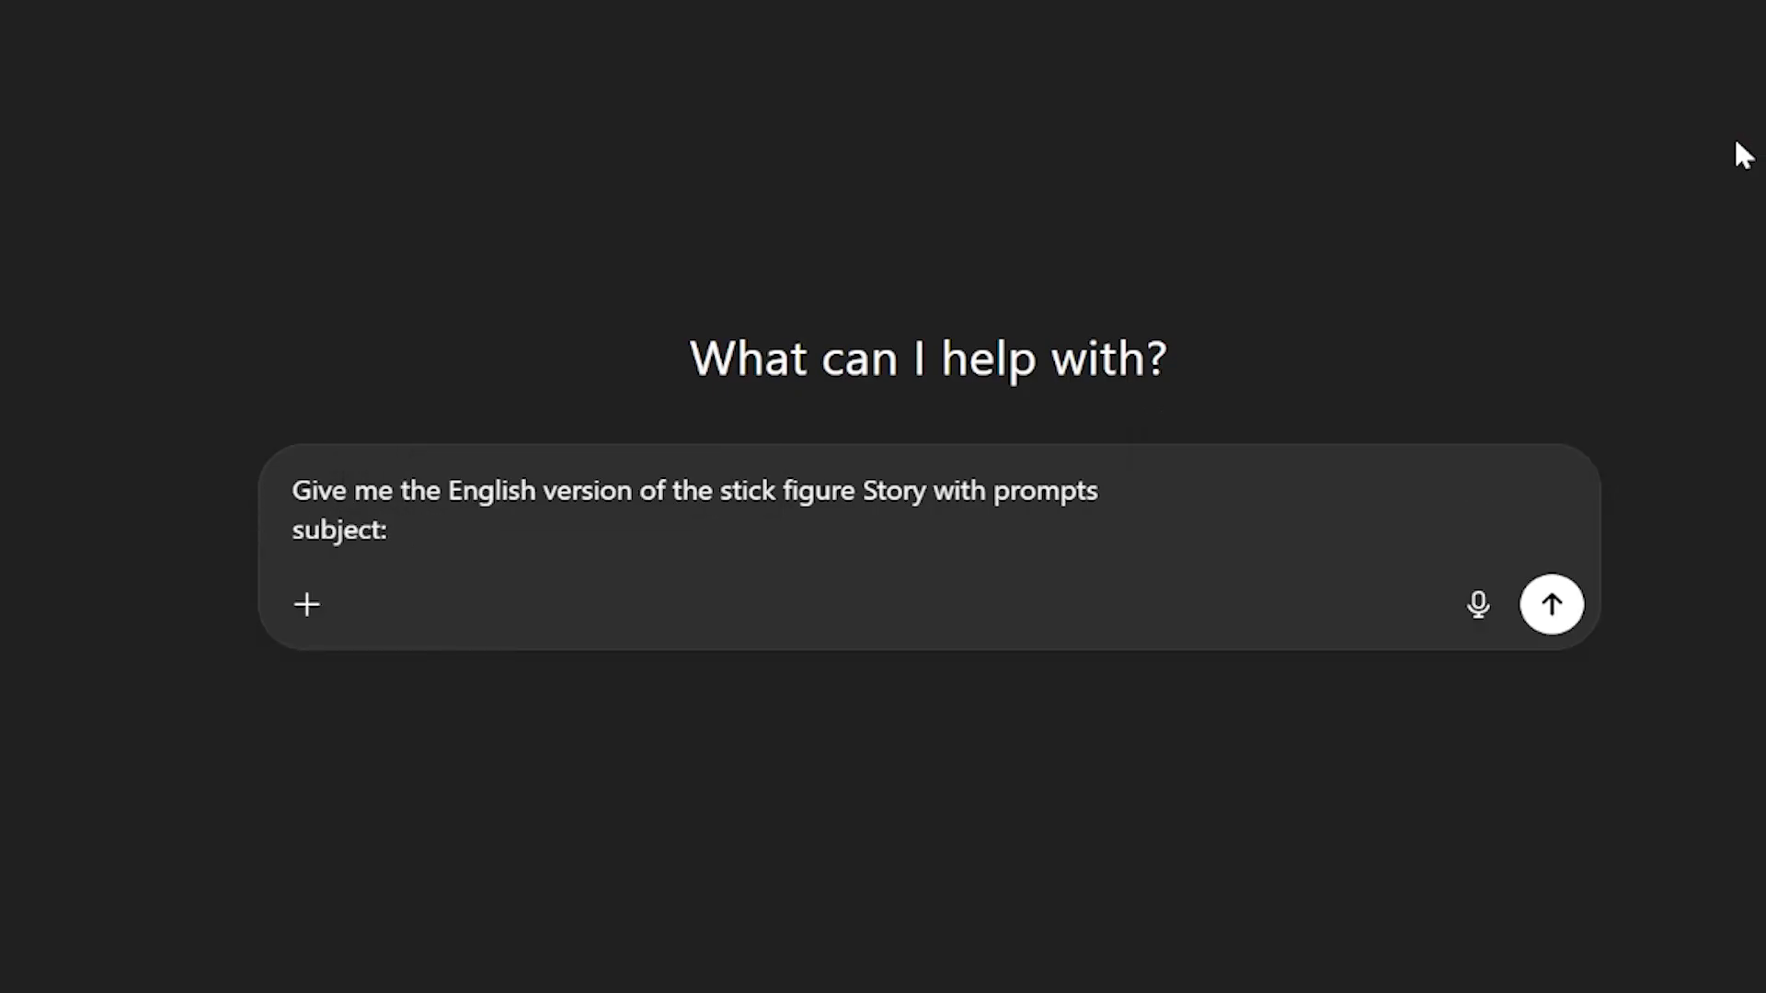
{"action": "type", "text": " fall and Rise"}
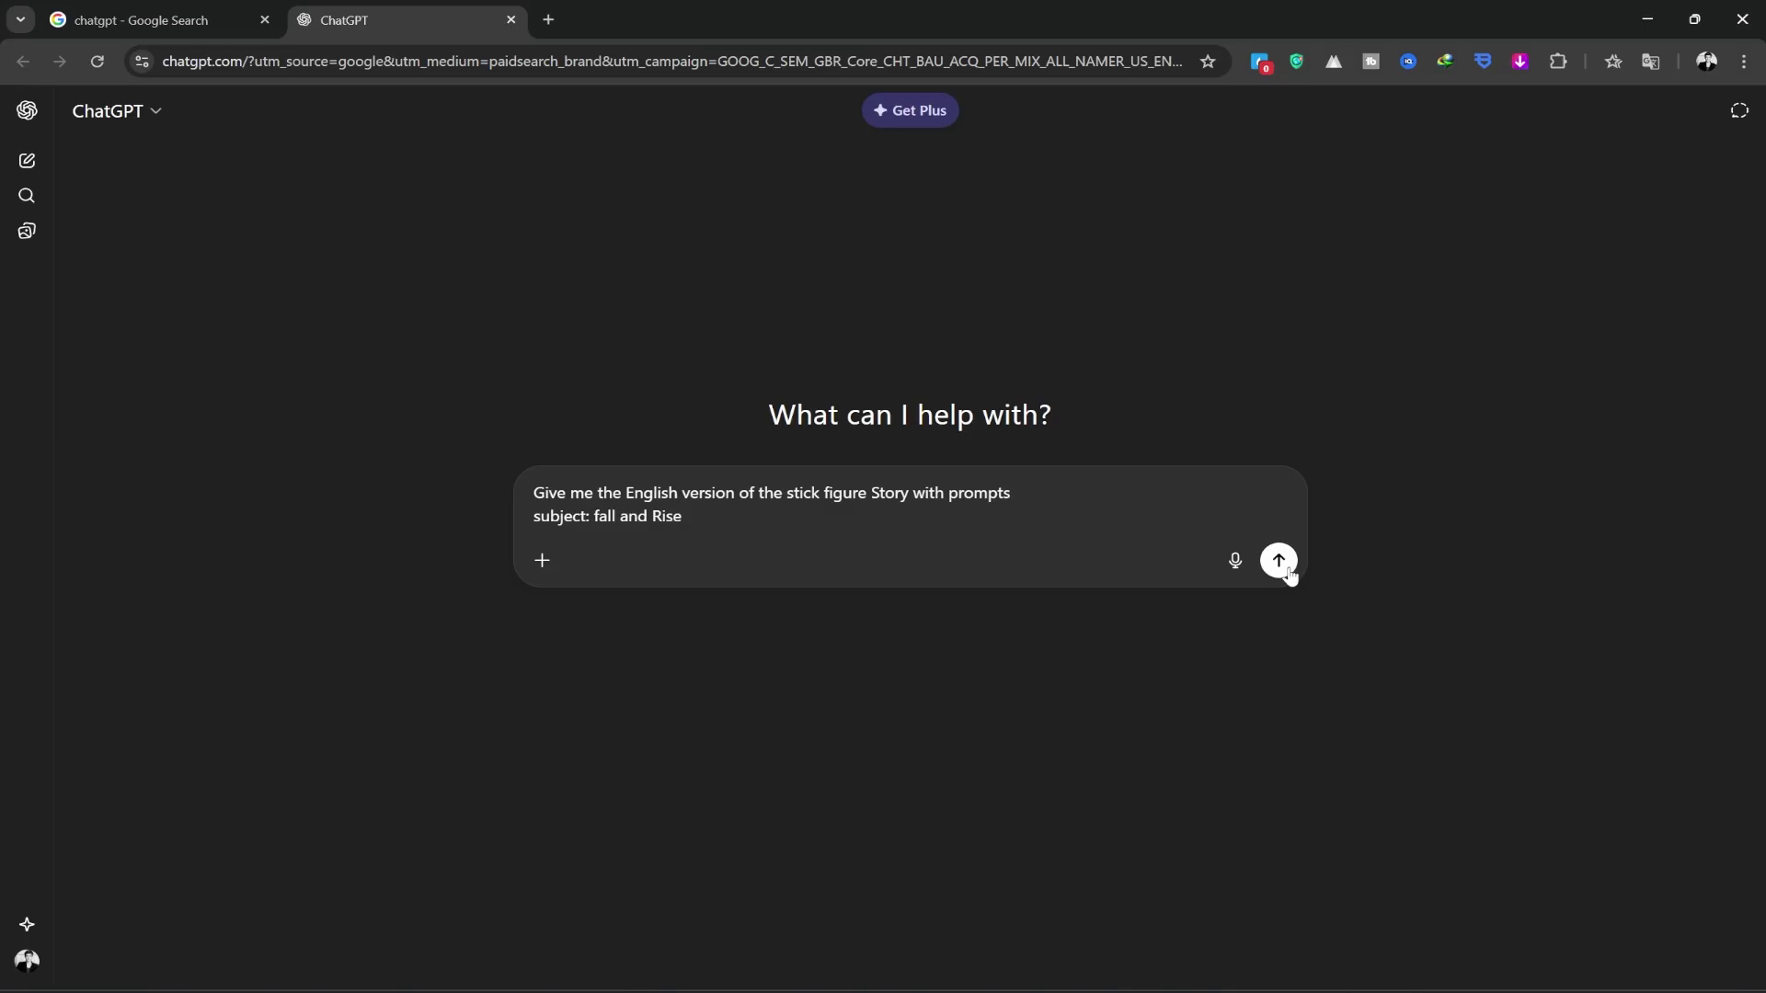
{"action": "left_click", "coordinate": [1552, 605]}
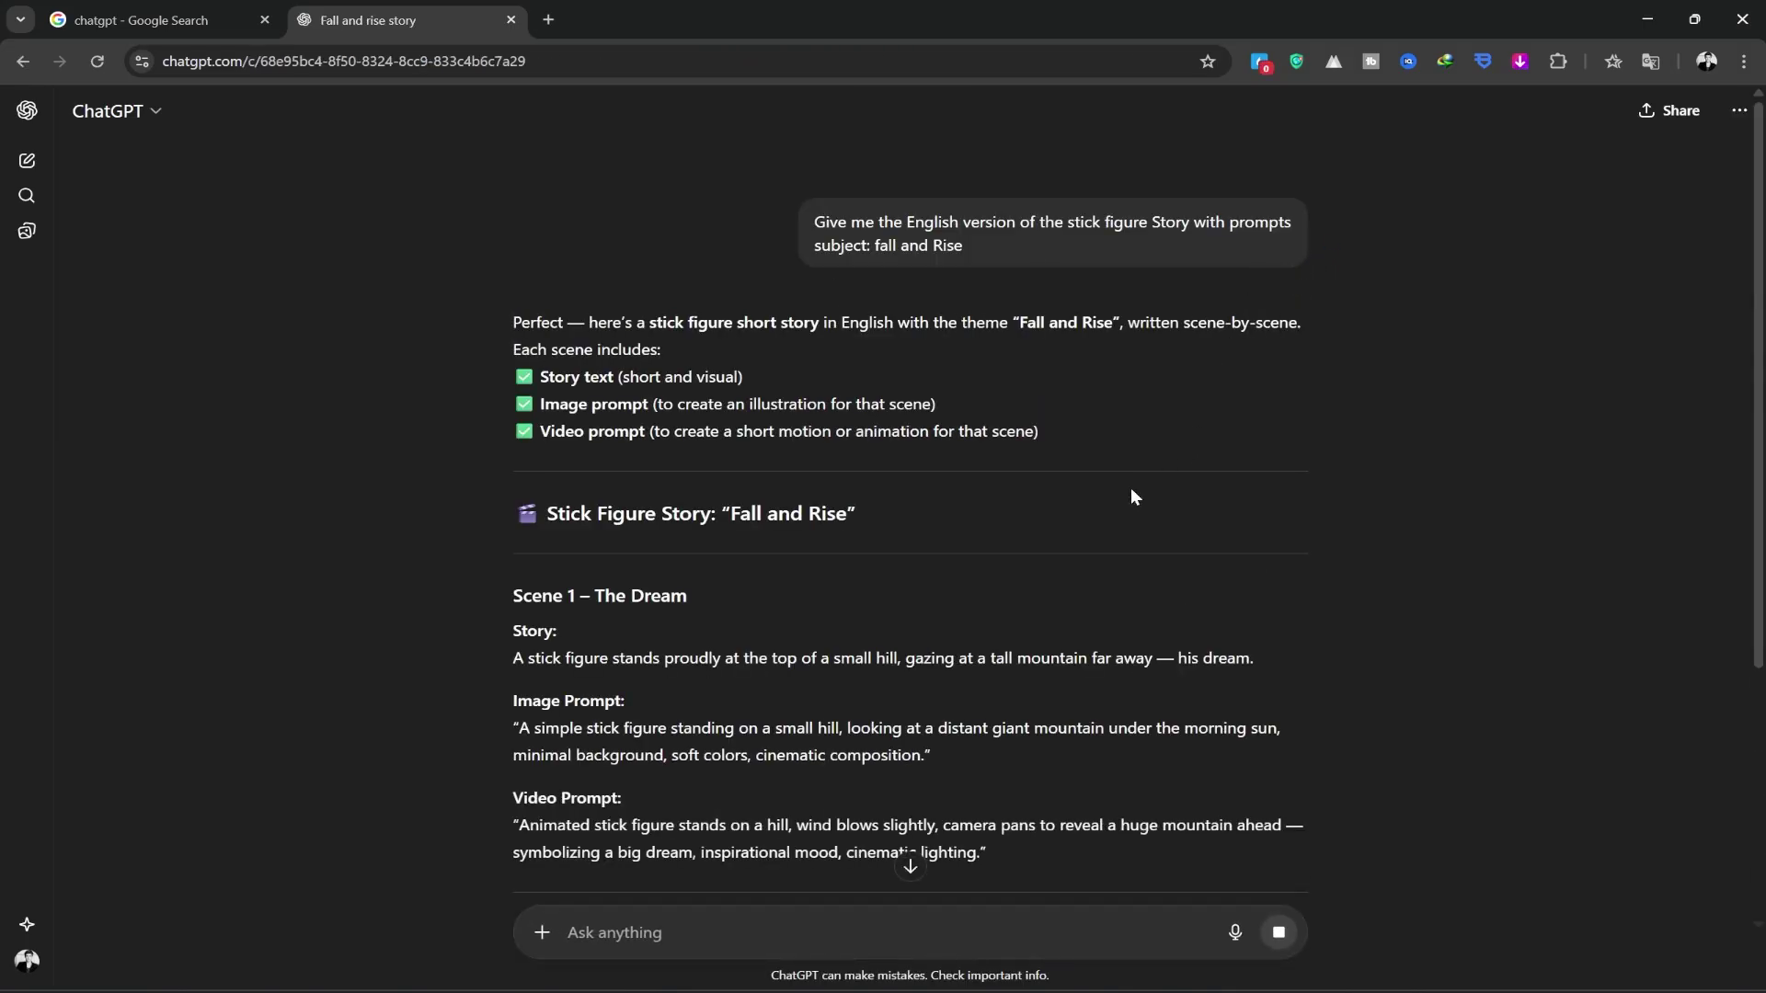
{"action": "scroll", "coordinate": [1130, 488], "scroll_direction": "down", "scroll_amount": 2}
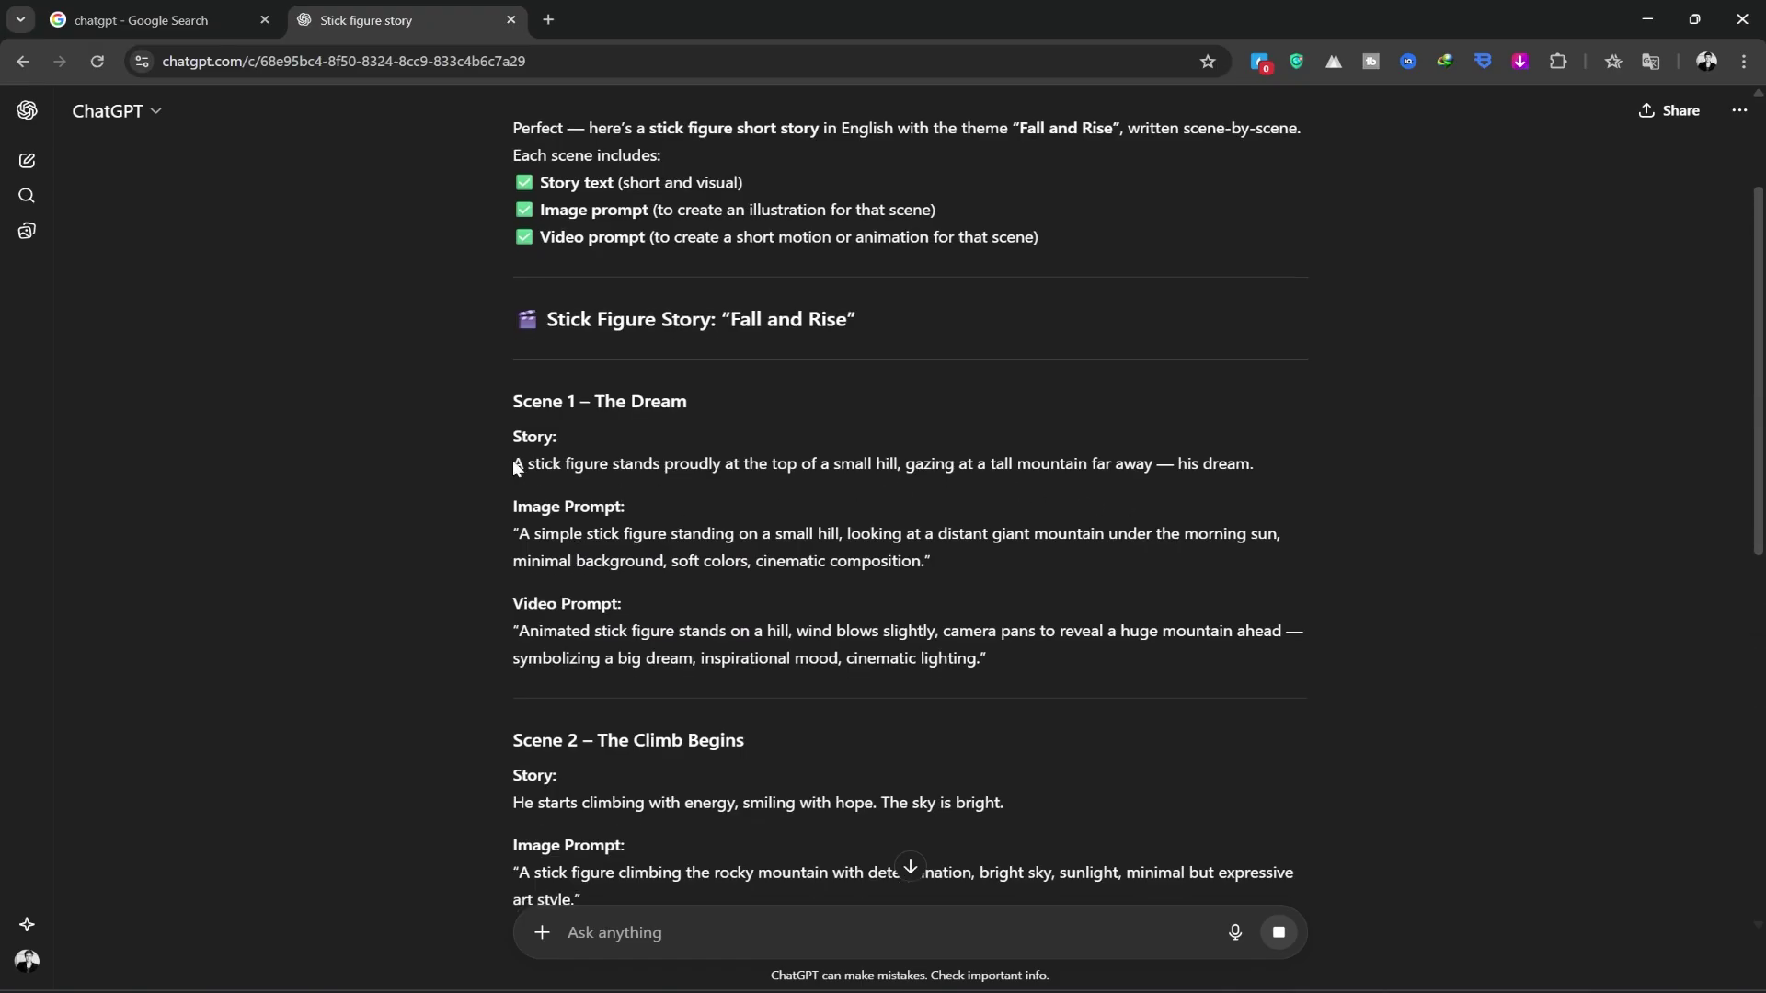
{"action": "triple_click", "coordinate": [883, 465]}
{"action": "left_click", "coordinate": [527, 534]}
{"action": "left_click_drag", "start_coordinate": [527, 533], "coordinate": [921, 562]}
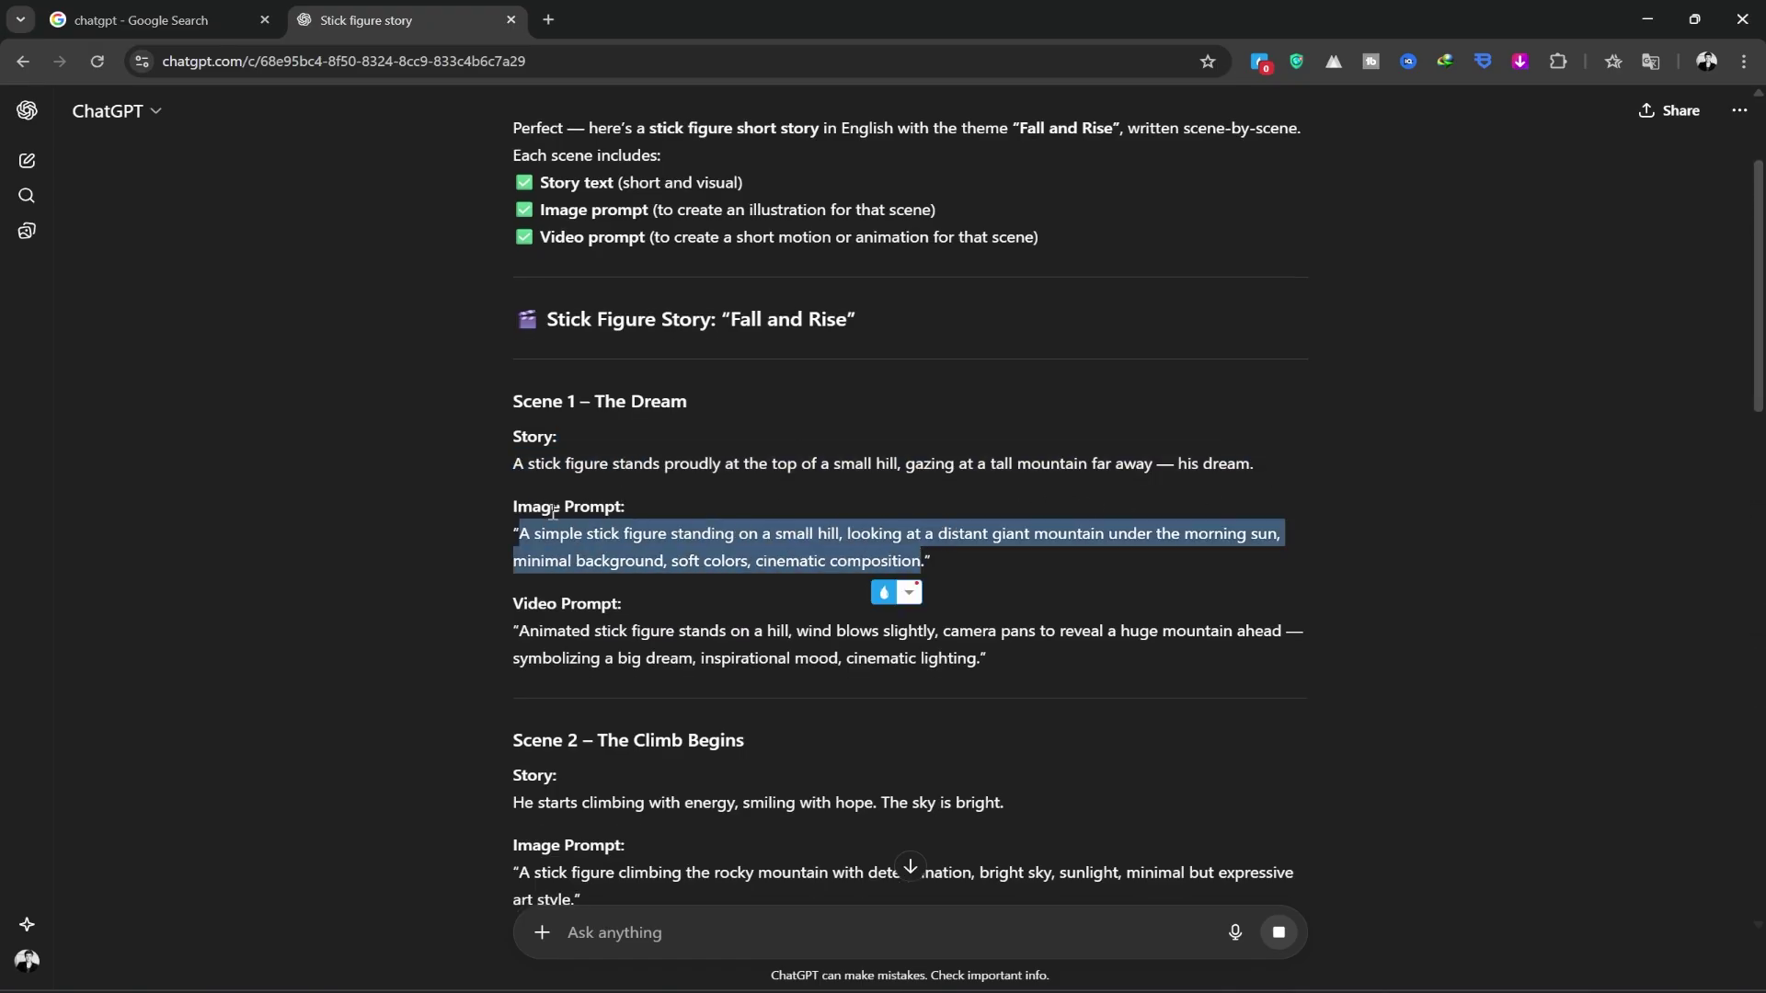
{"action": "left_click", "coordinate": [540, 627]}
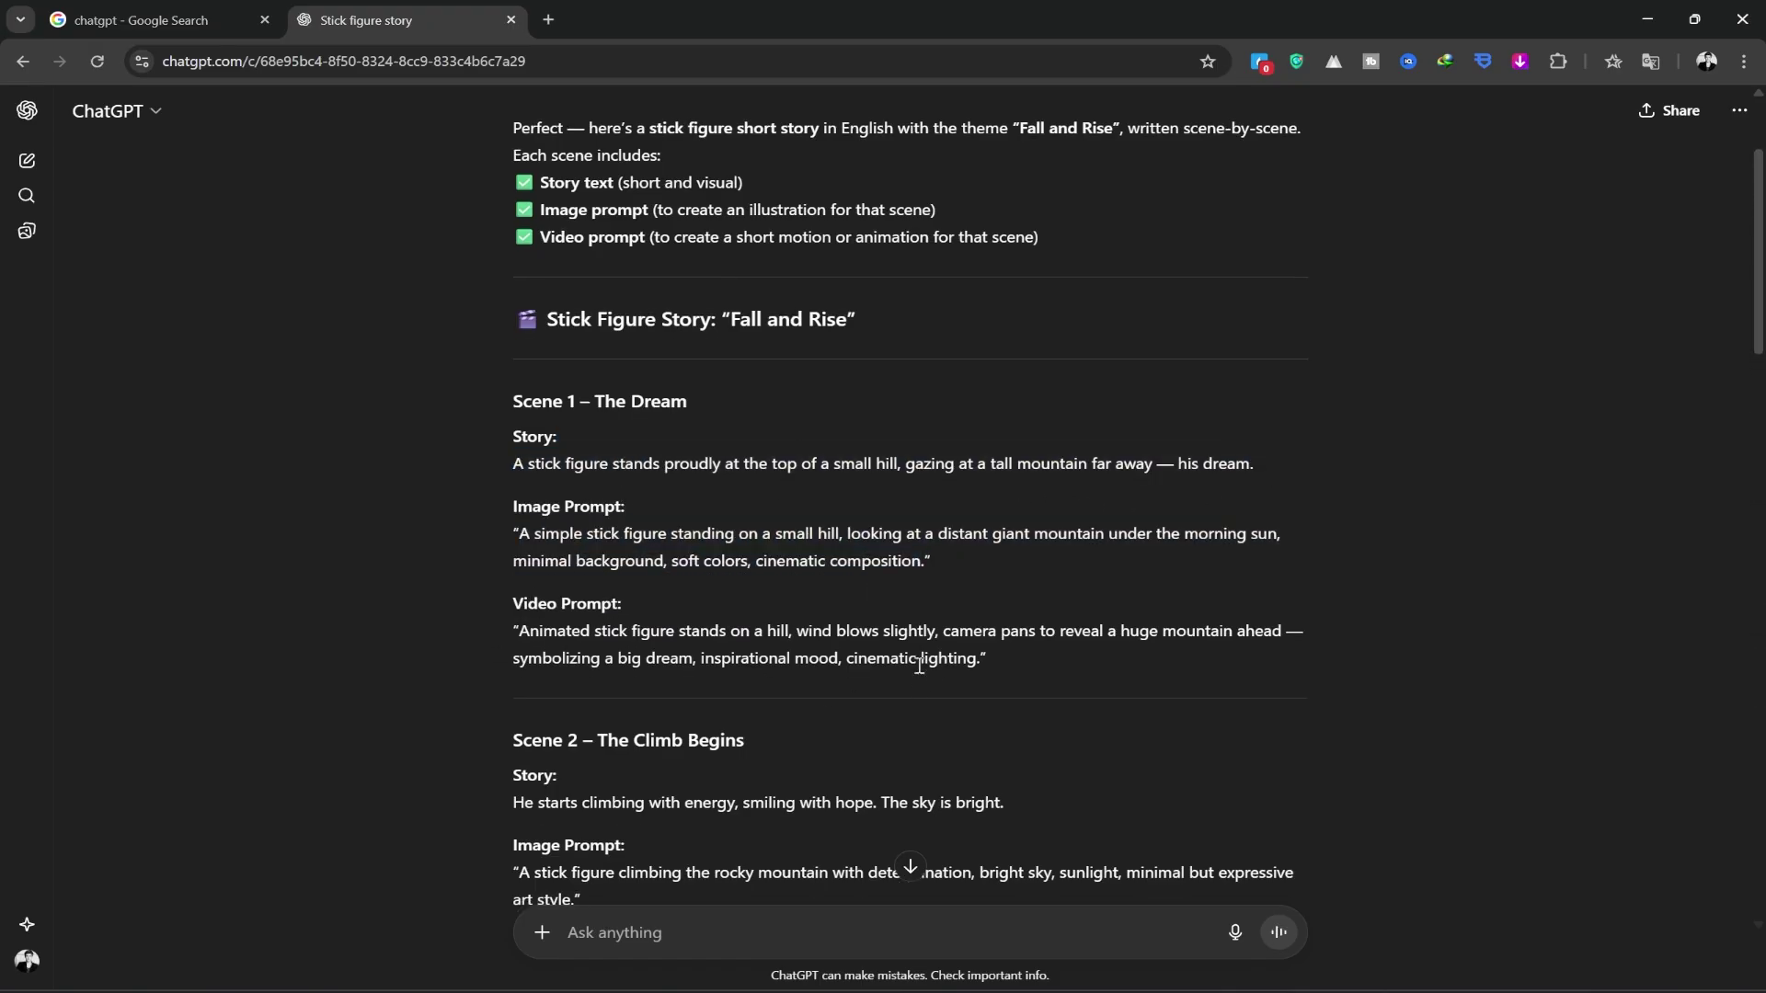
{"action": "scroll", "coordinate": [919, 664], "scroll_direction": "down", "scroll_amount": 20}
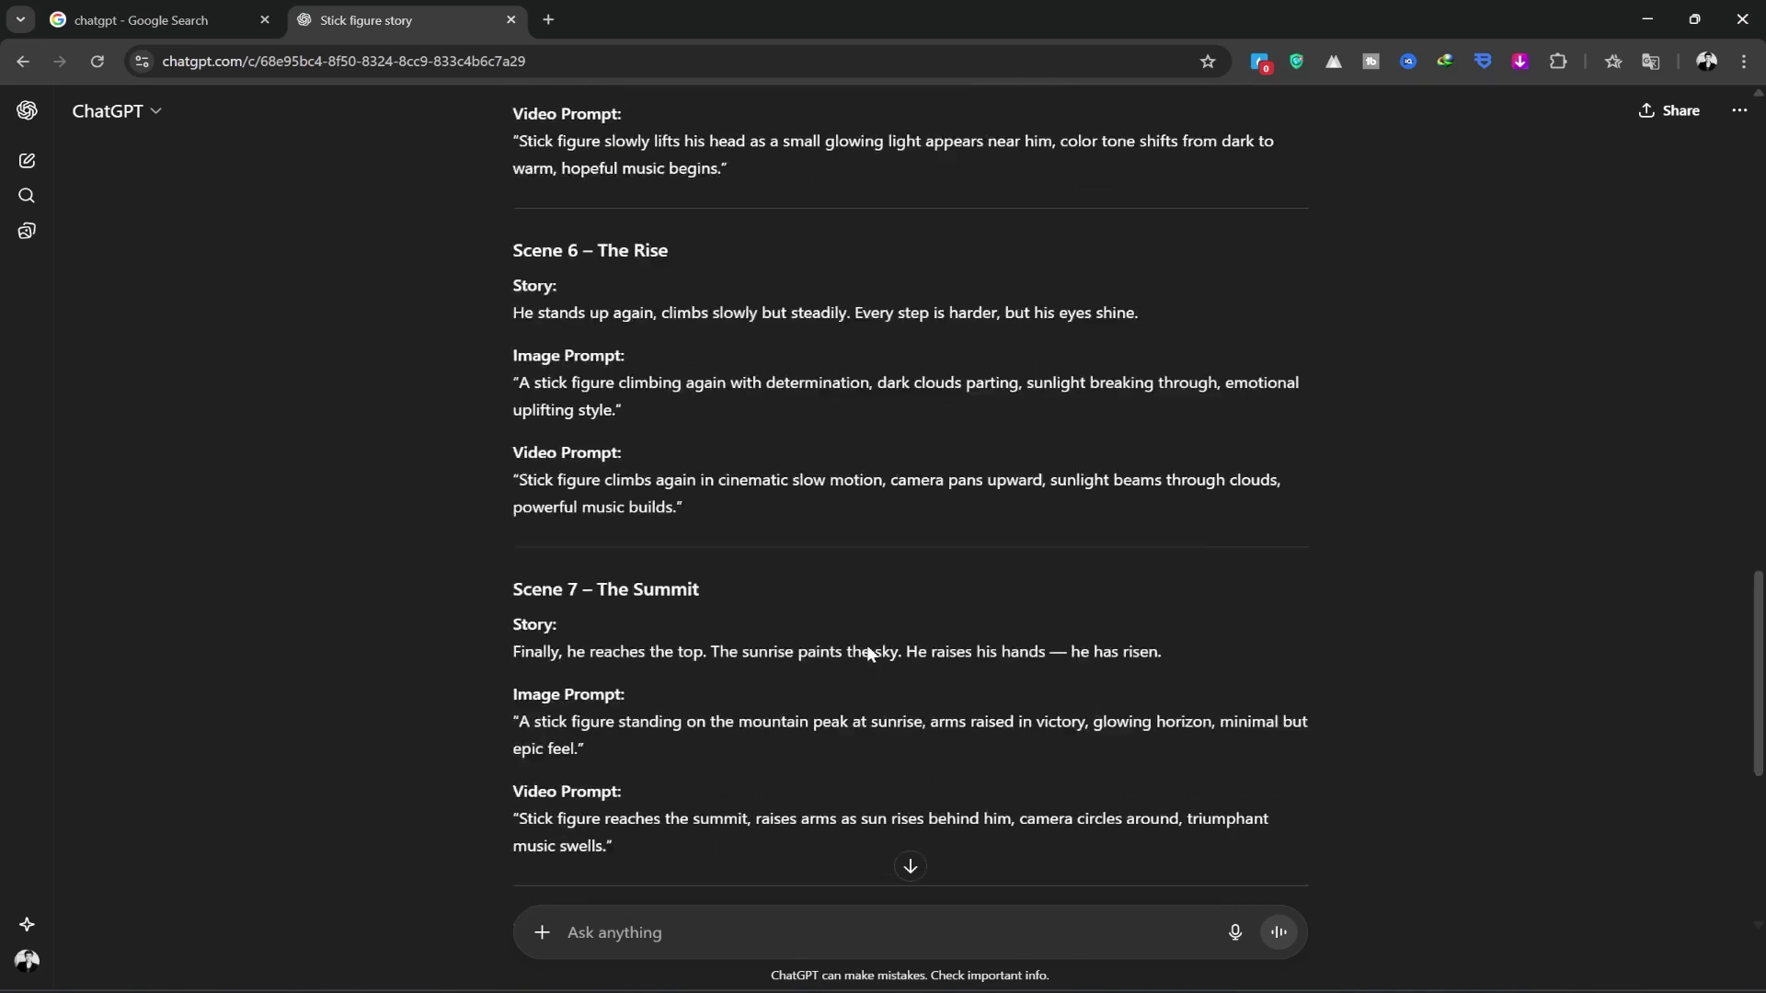
{"action": "scroll", "coordinate": [868, 652], "scroll_direction": "down", "scroll_amount": 6}
{"action": "left_click_drag", "start_coordinate": [1760, 776], "coordinate": [1701, 254]}
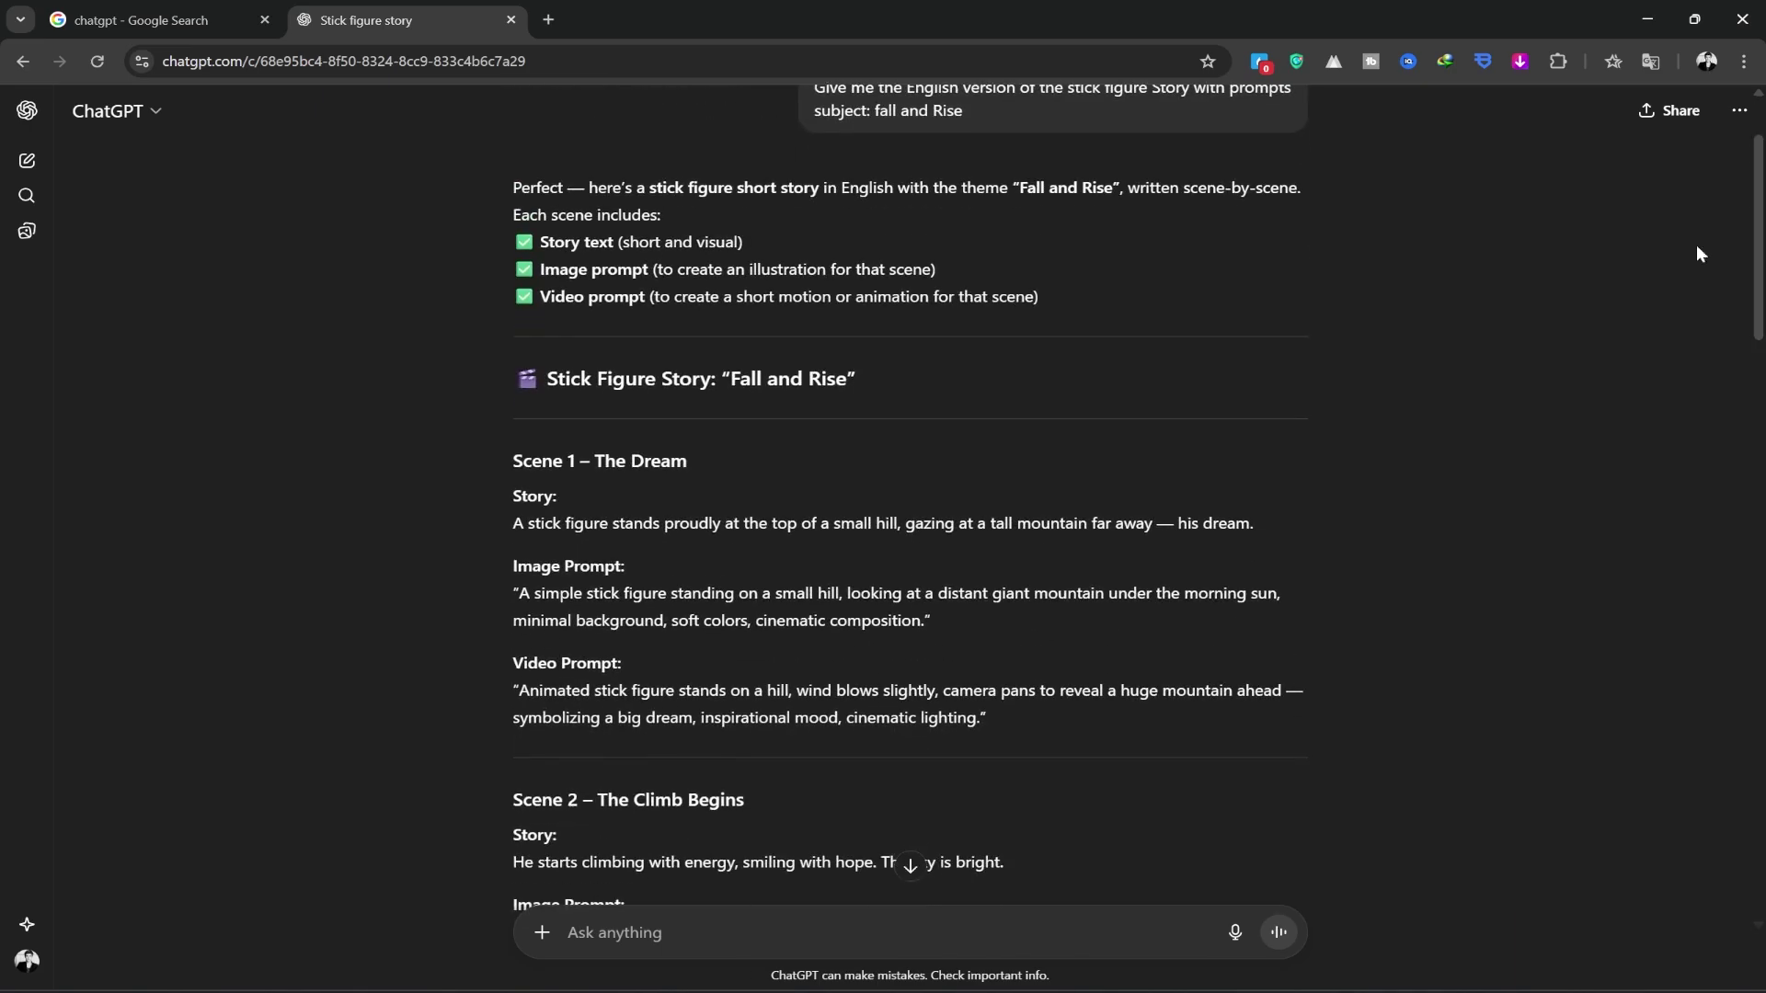
Step: Search Google for 'labs google fx' and open the labs.google/fx result in a new tab
{"action": "left_click", "coordinate": [190, 22]}
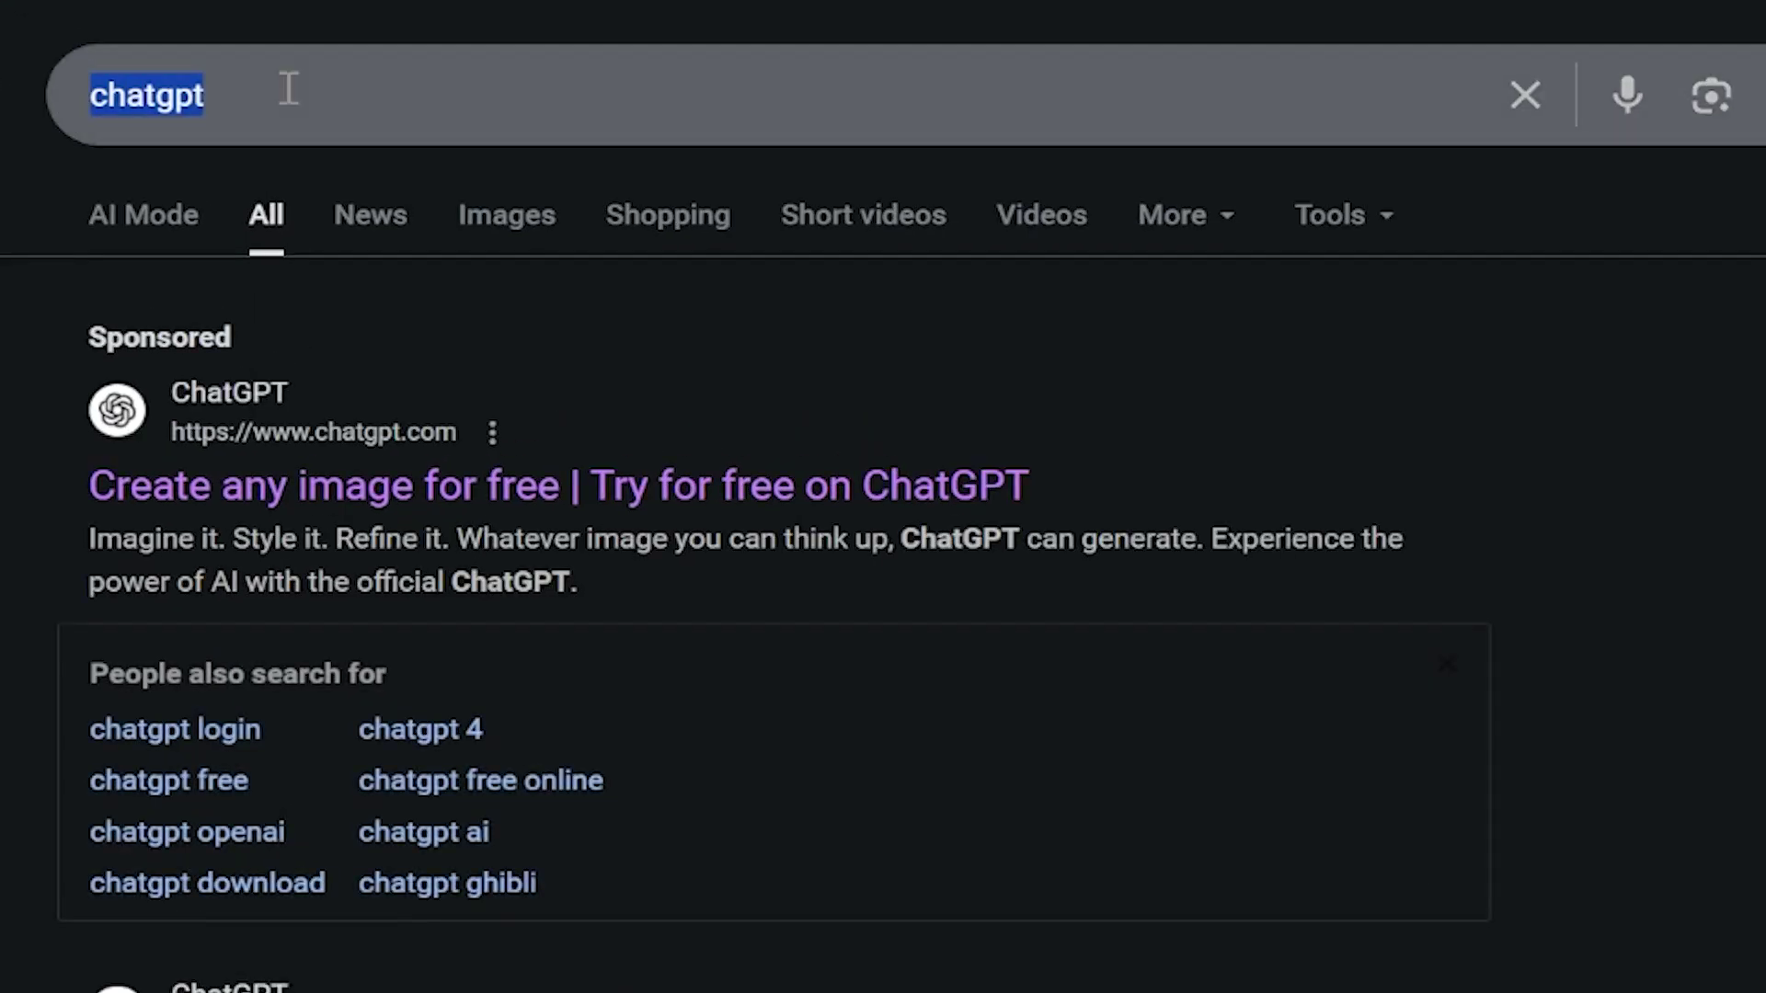
{"action": "type", "text": "labs google fx"}
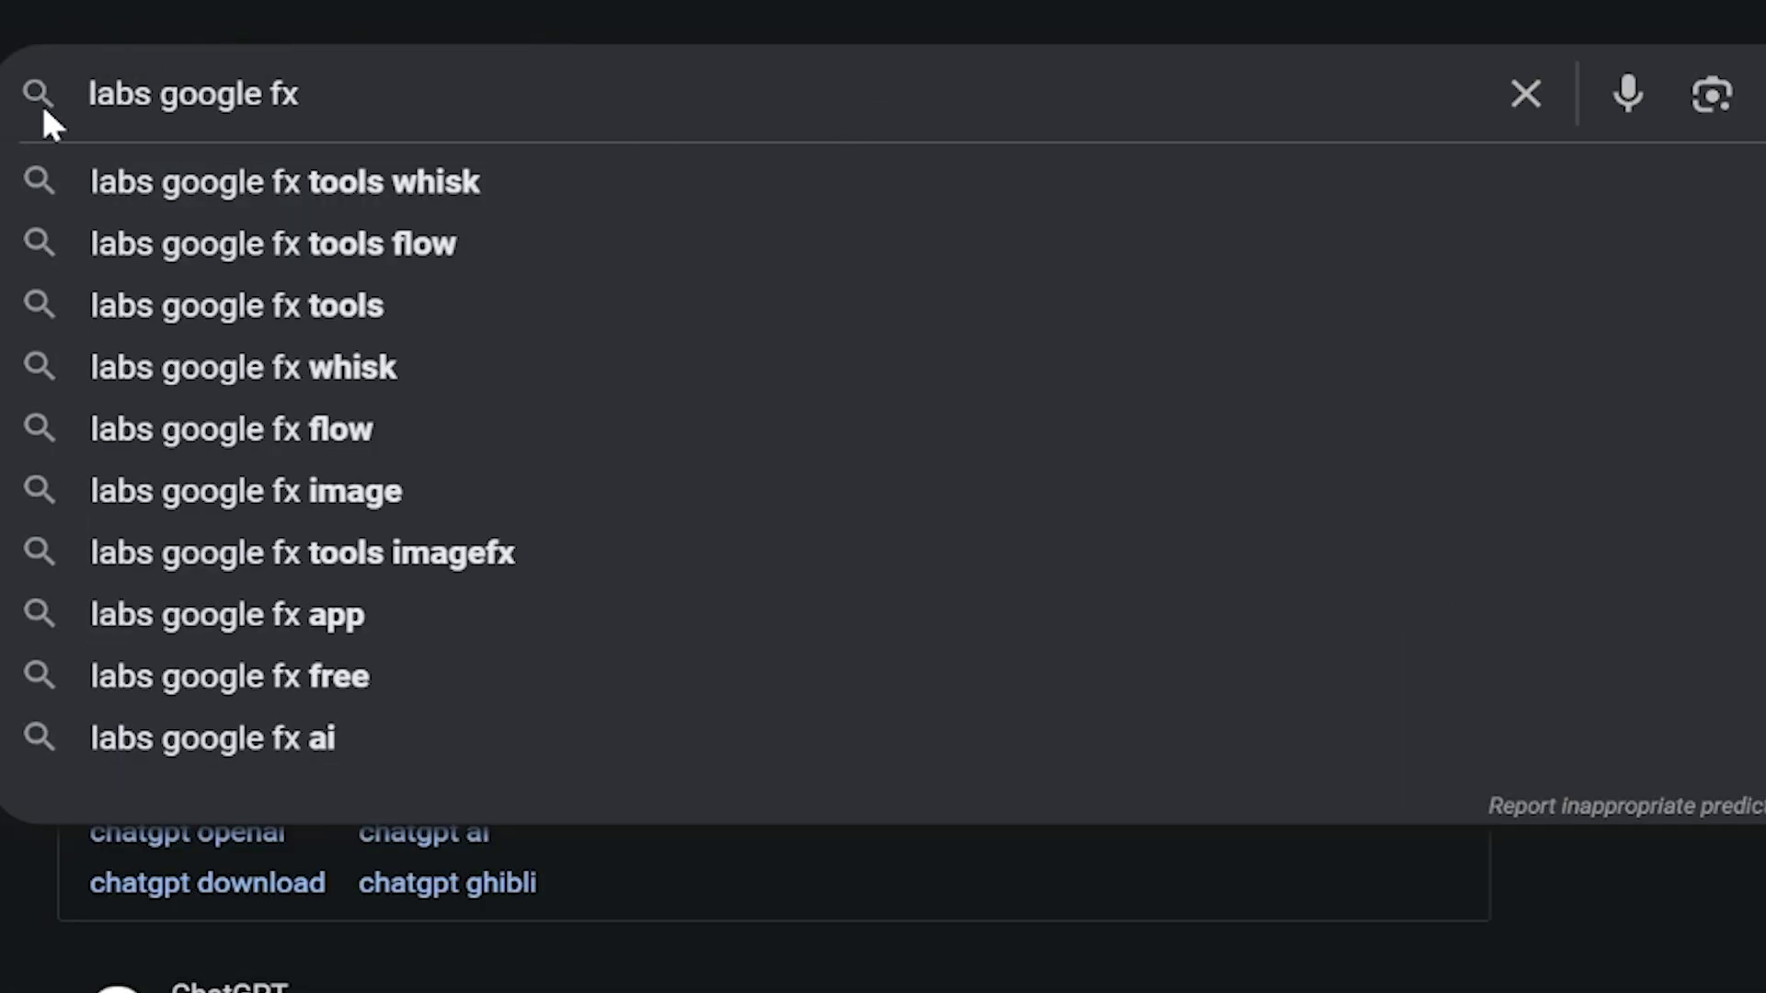
{"action": "key", "text": "Return"}
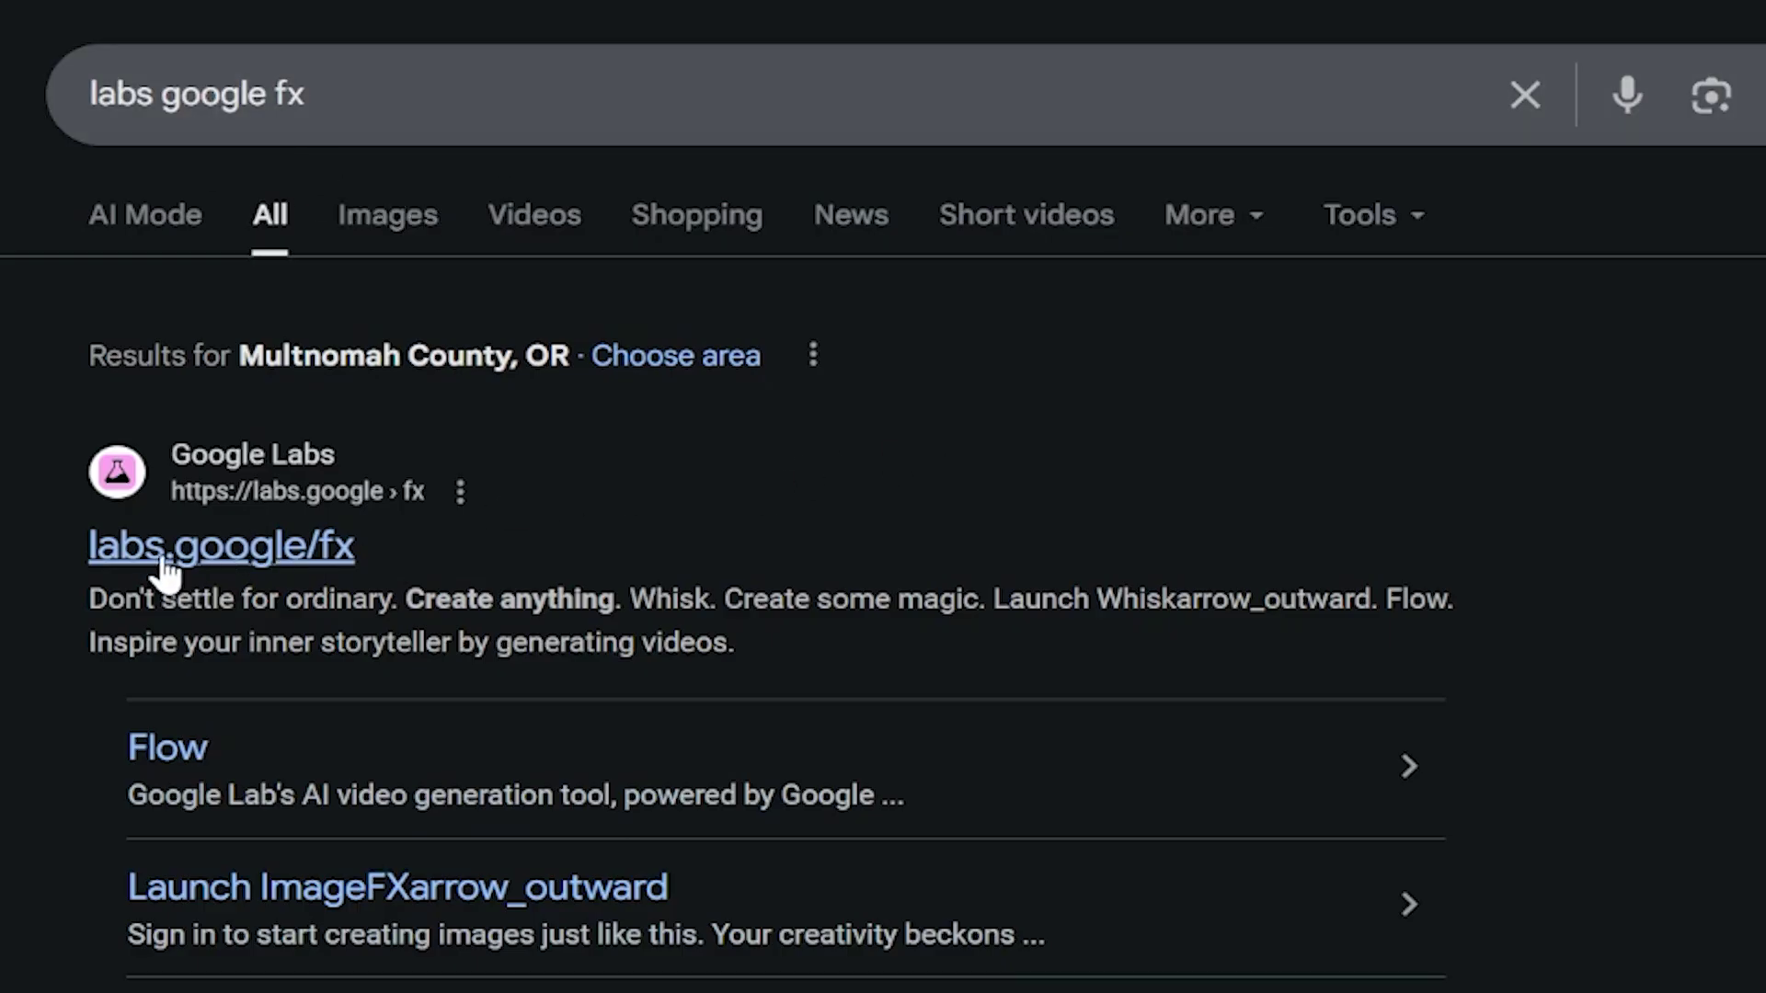
{"action": "left_click", "coordinate": [162, 557]}
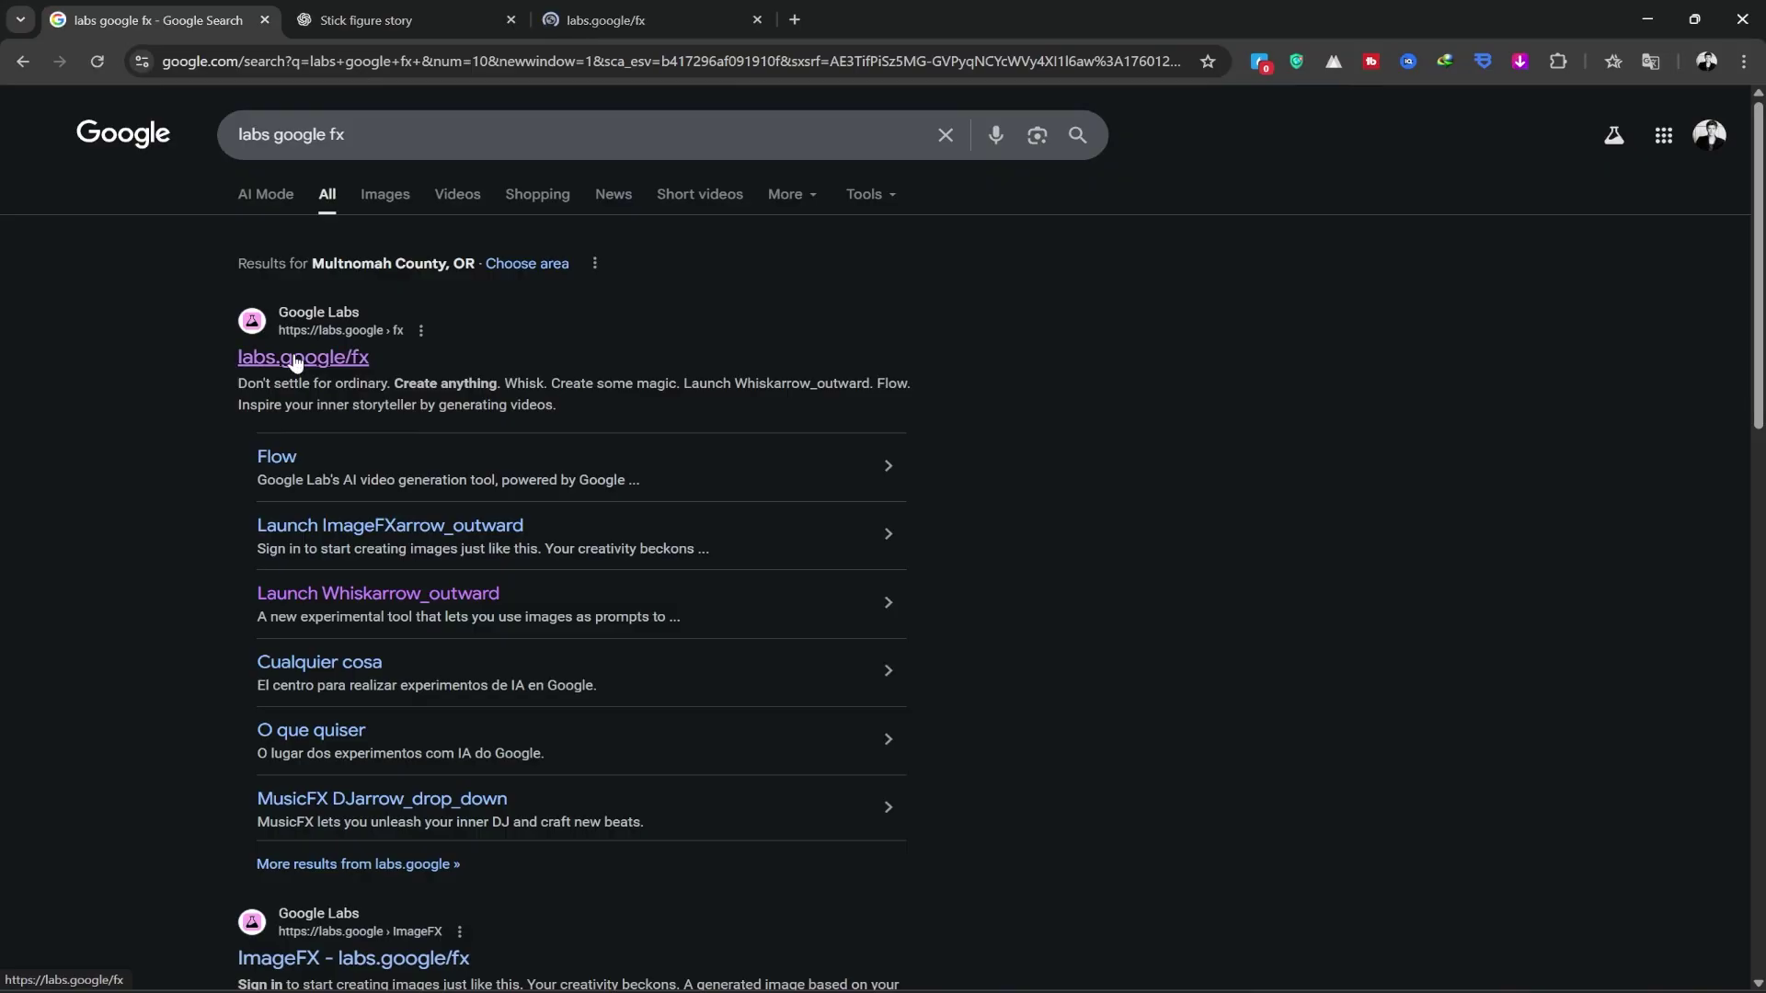
Step: Paste the Scene 1 story sentence from ChatGPT as the Whisk prompt, keeping Landscape 16:9
{"action": "left_click", "coordinate": [648, 23]}
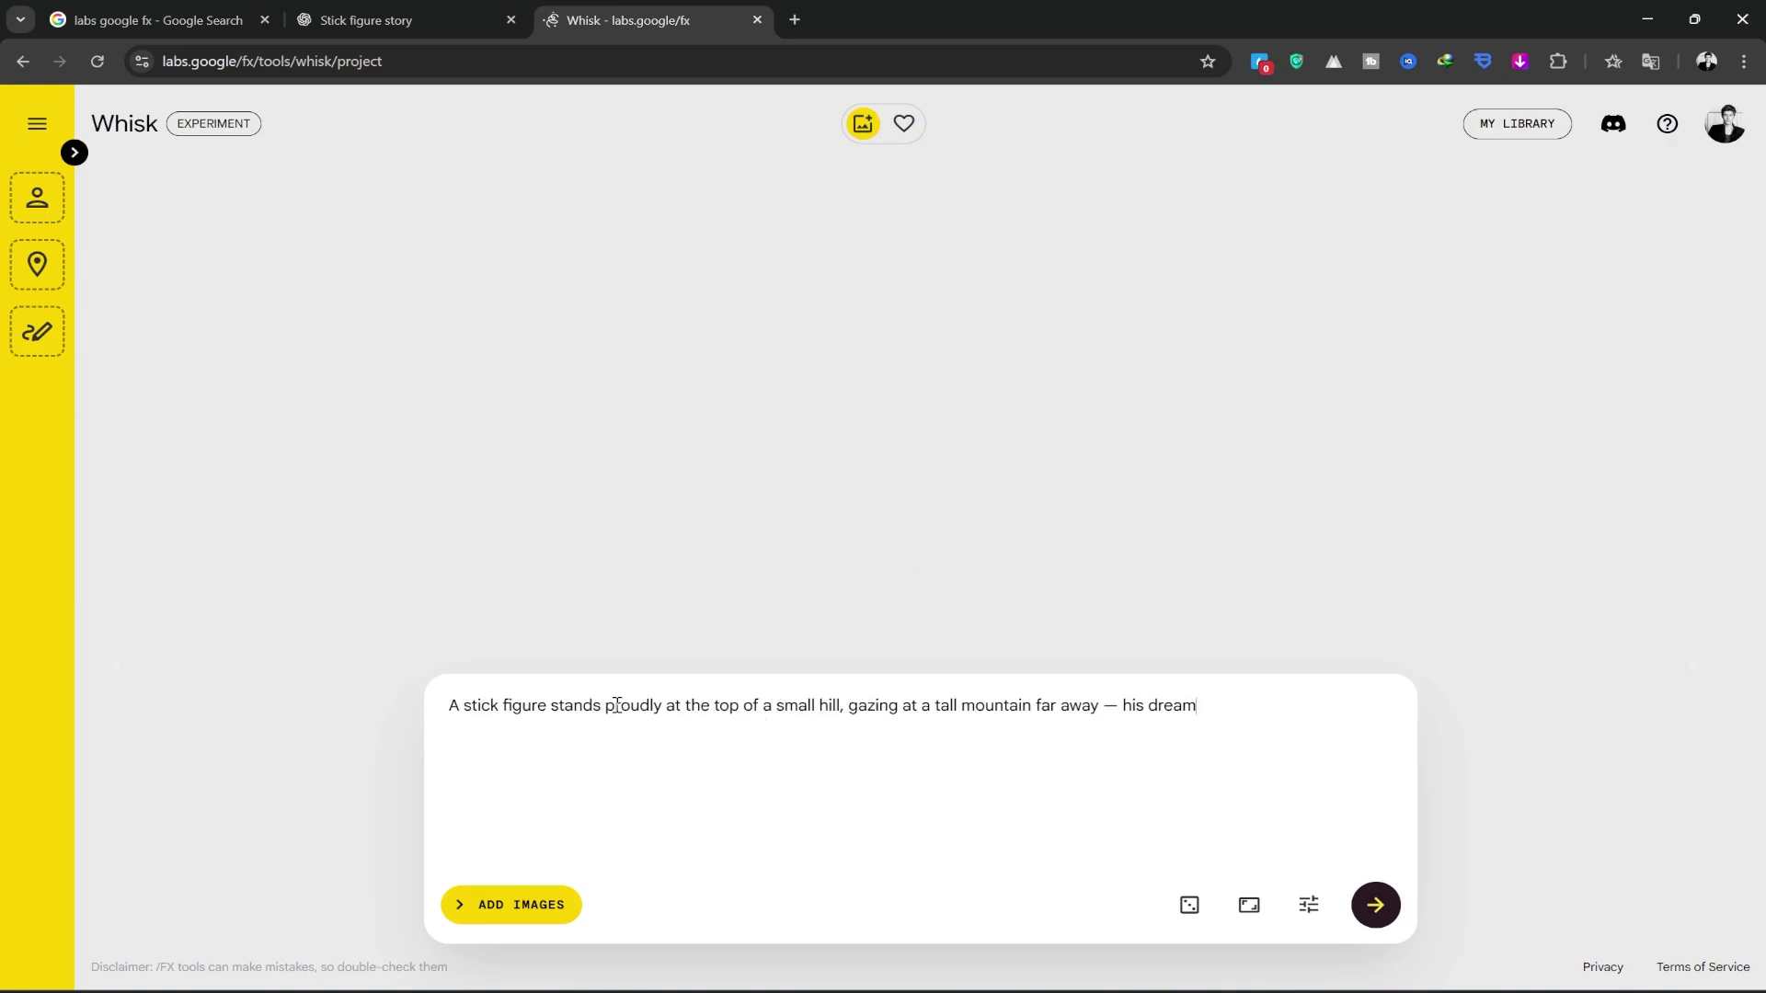
{"action": "left_click", "coordinate": [435, 19]}
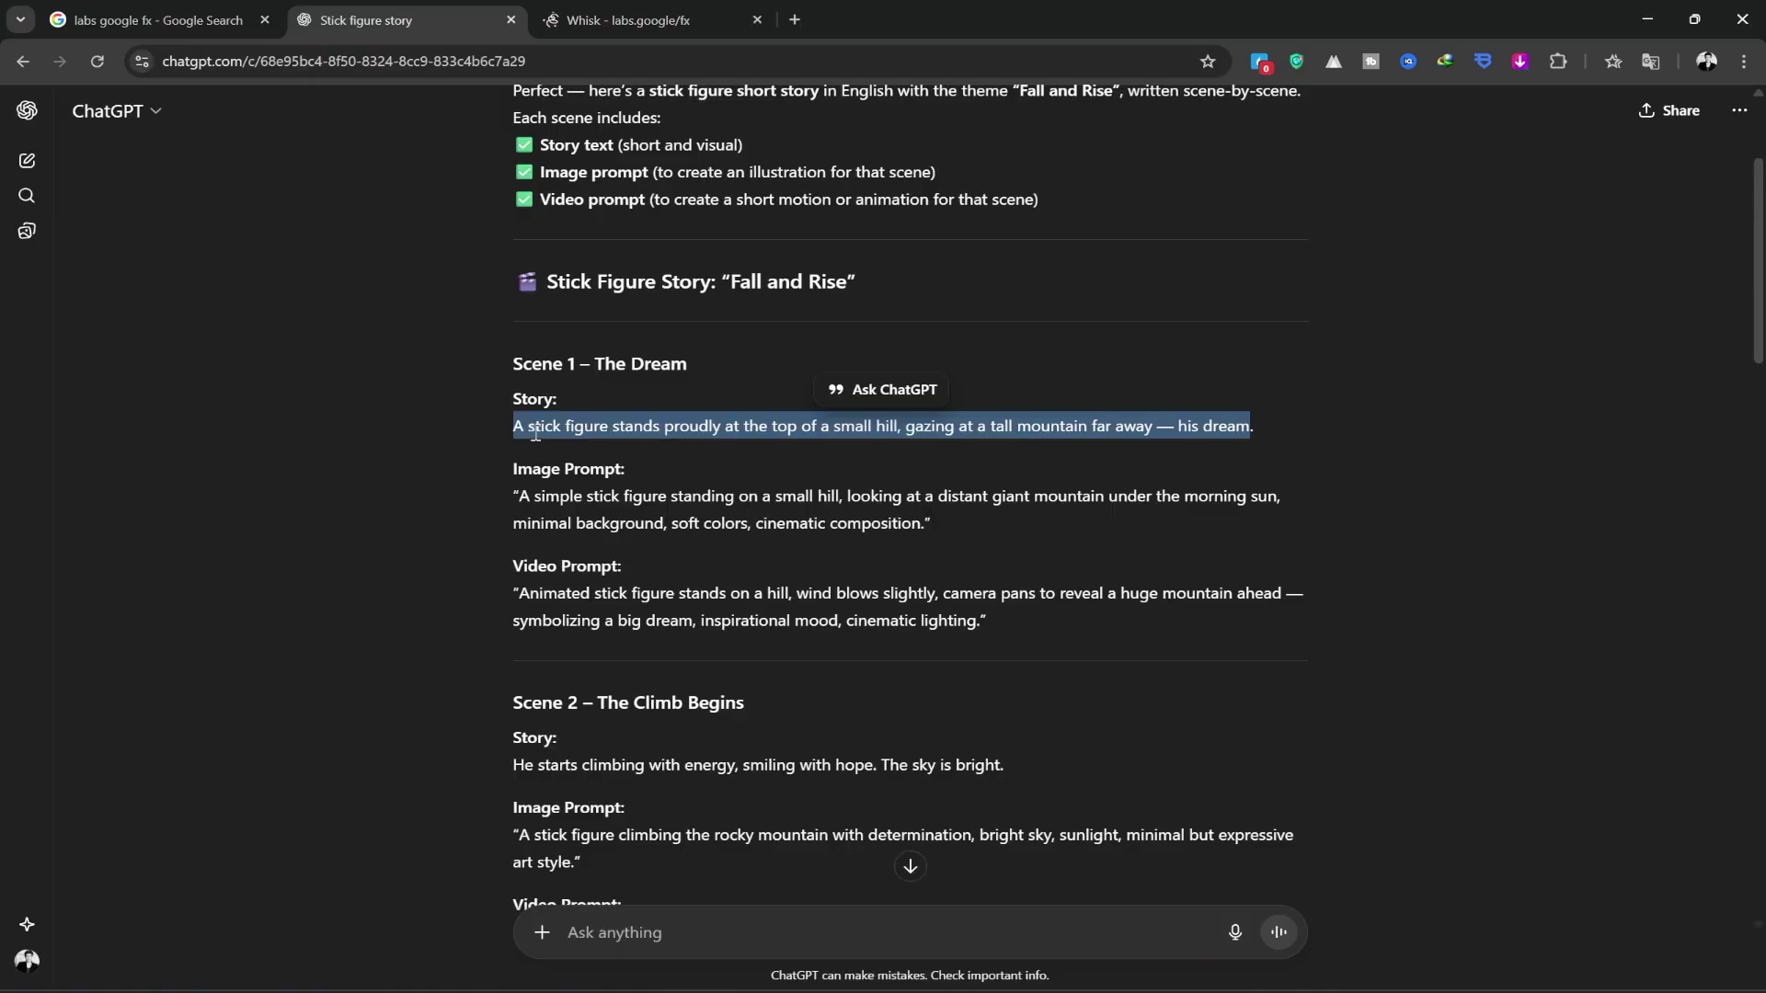
{"action": "left_click", "coordinate": [635, 19]}
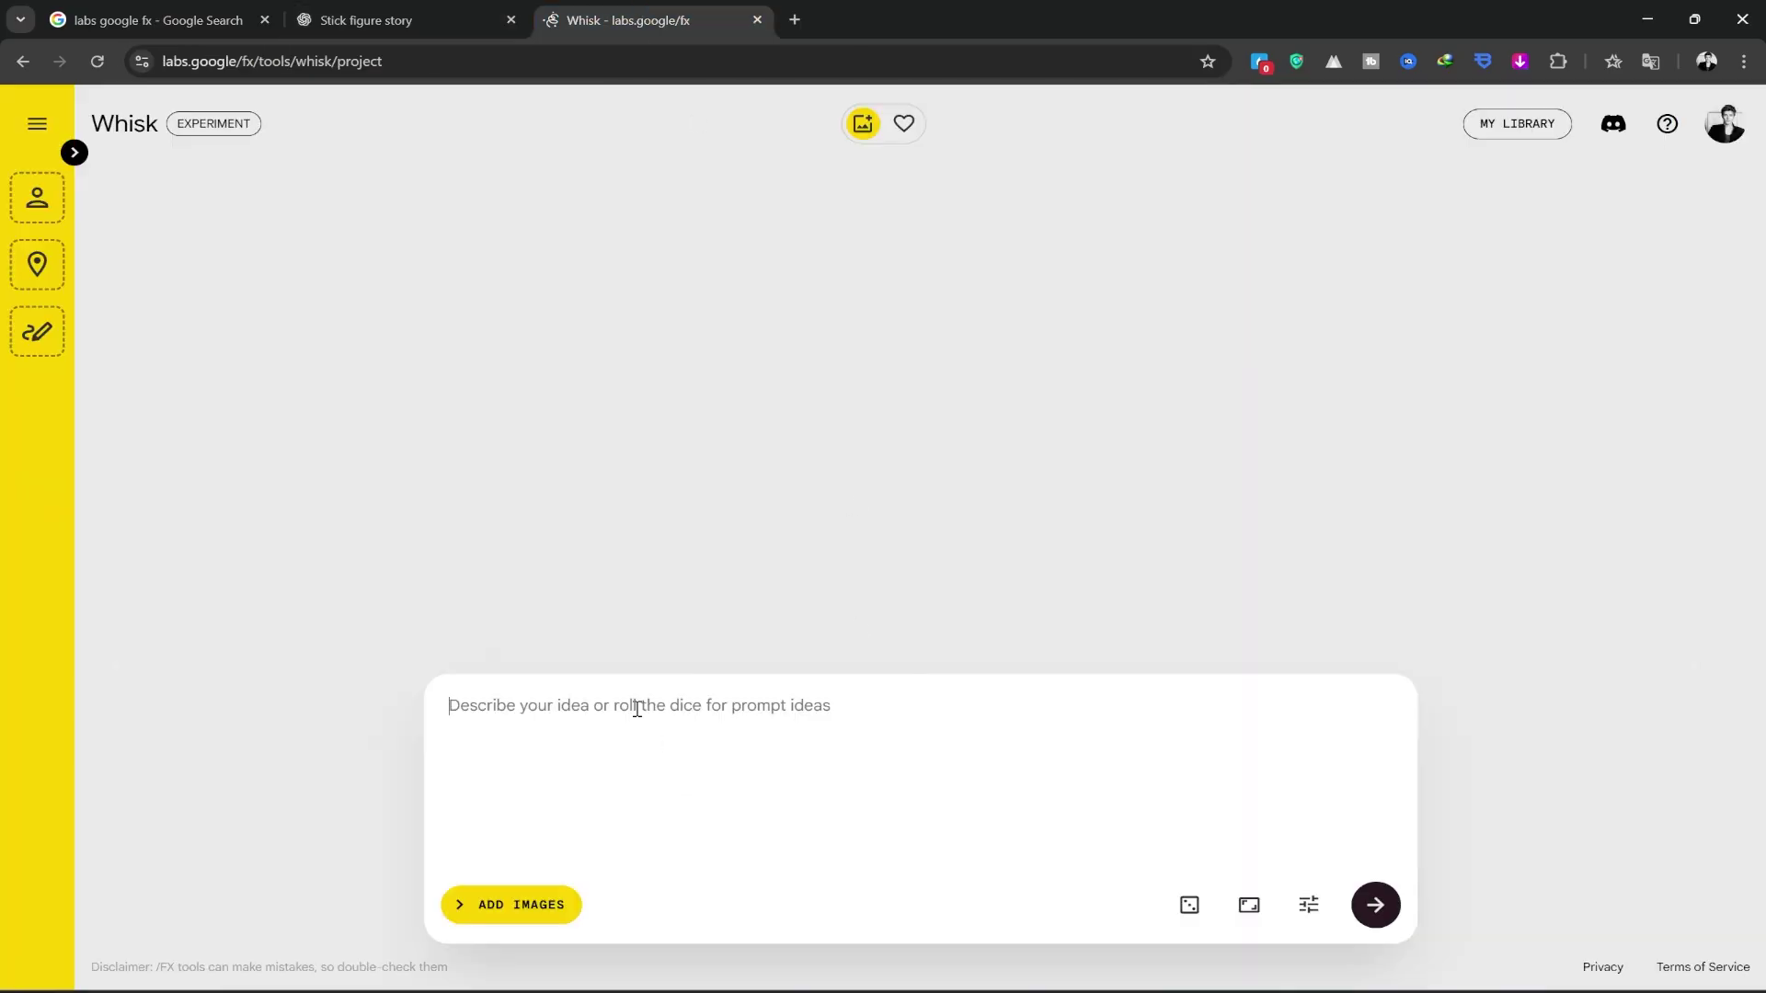
{"action": "right_click", "coordinate": [635, 706]}
{"action": "left_click", "coordinate": [726, 446]}
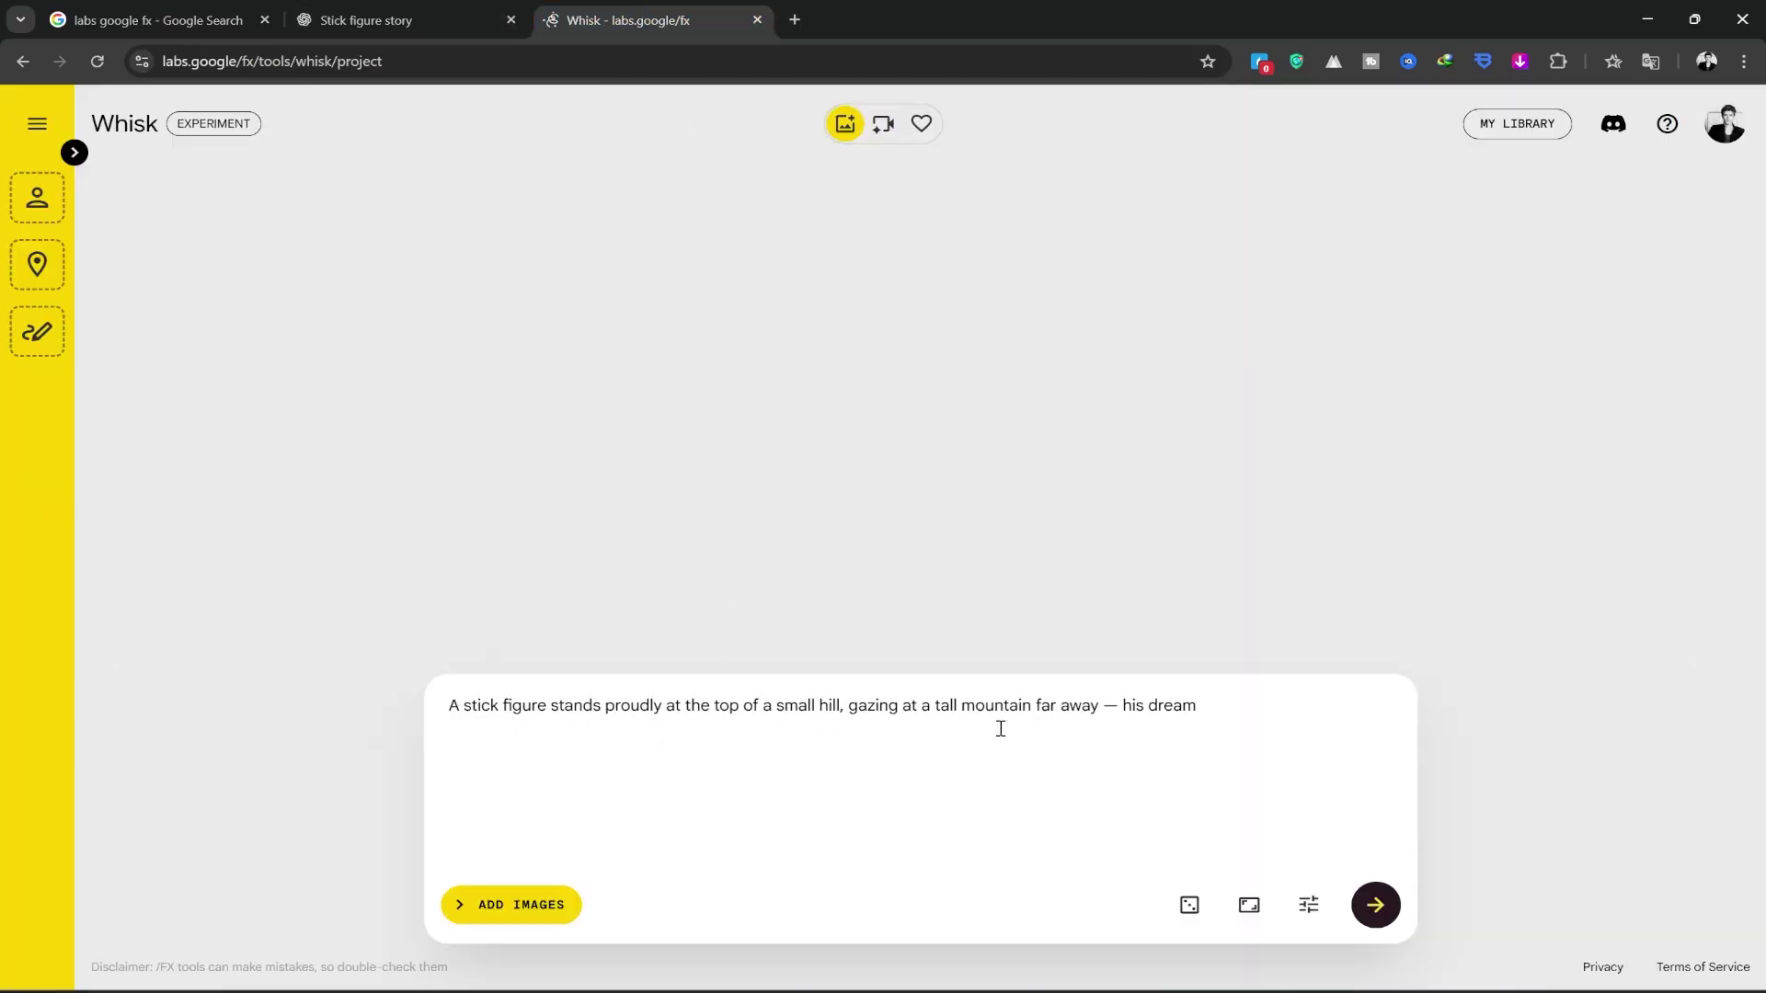
{"action": "left_click", "coordinate": [1248, 908]}
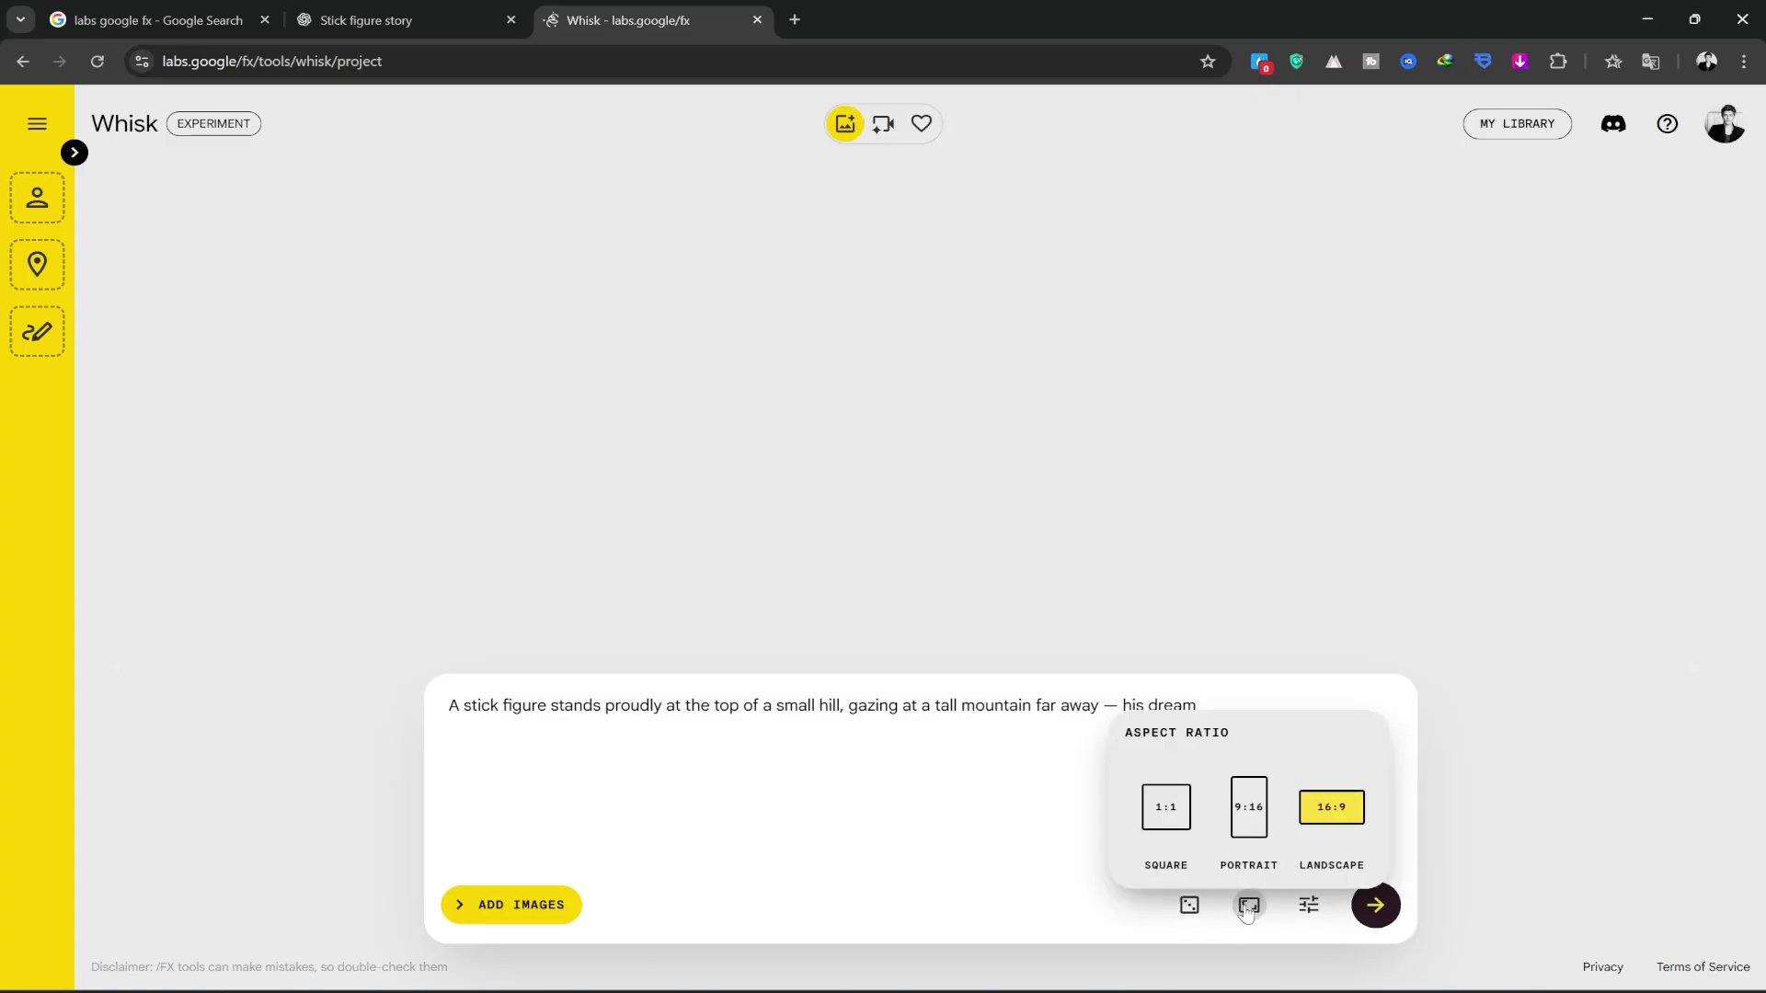
{"action": "left_click", "coordinate": [1341, 814]}
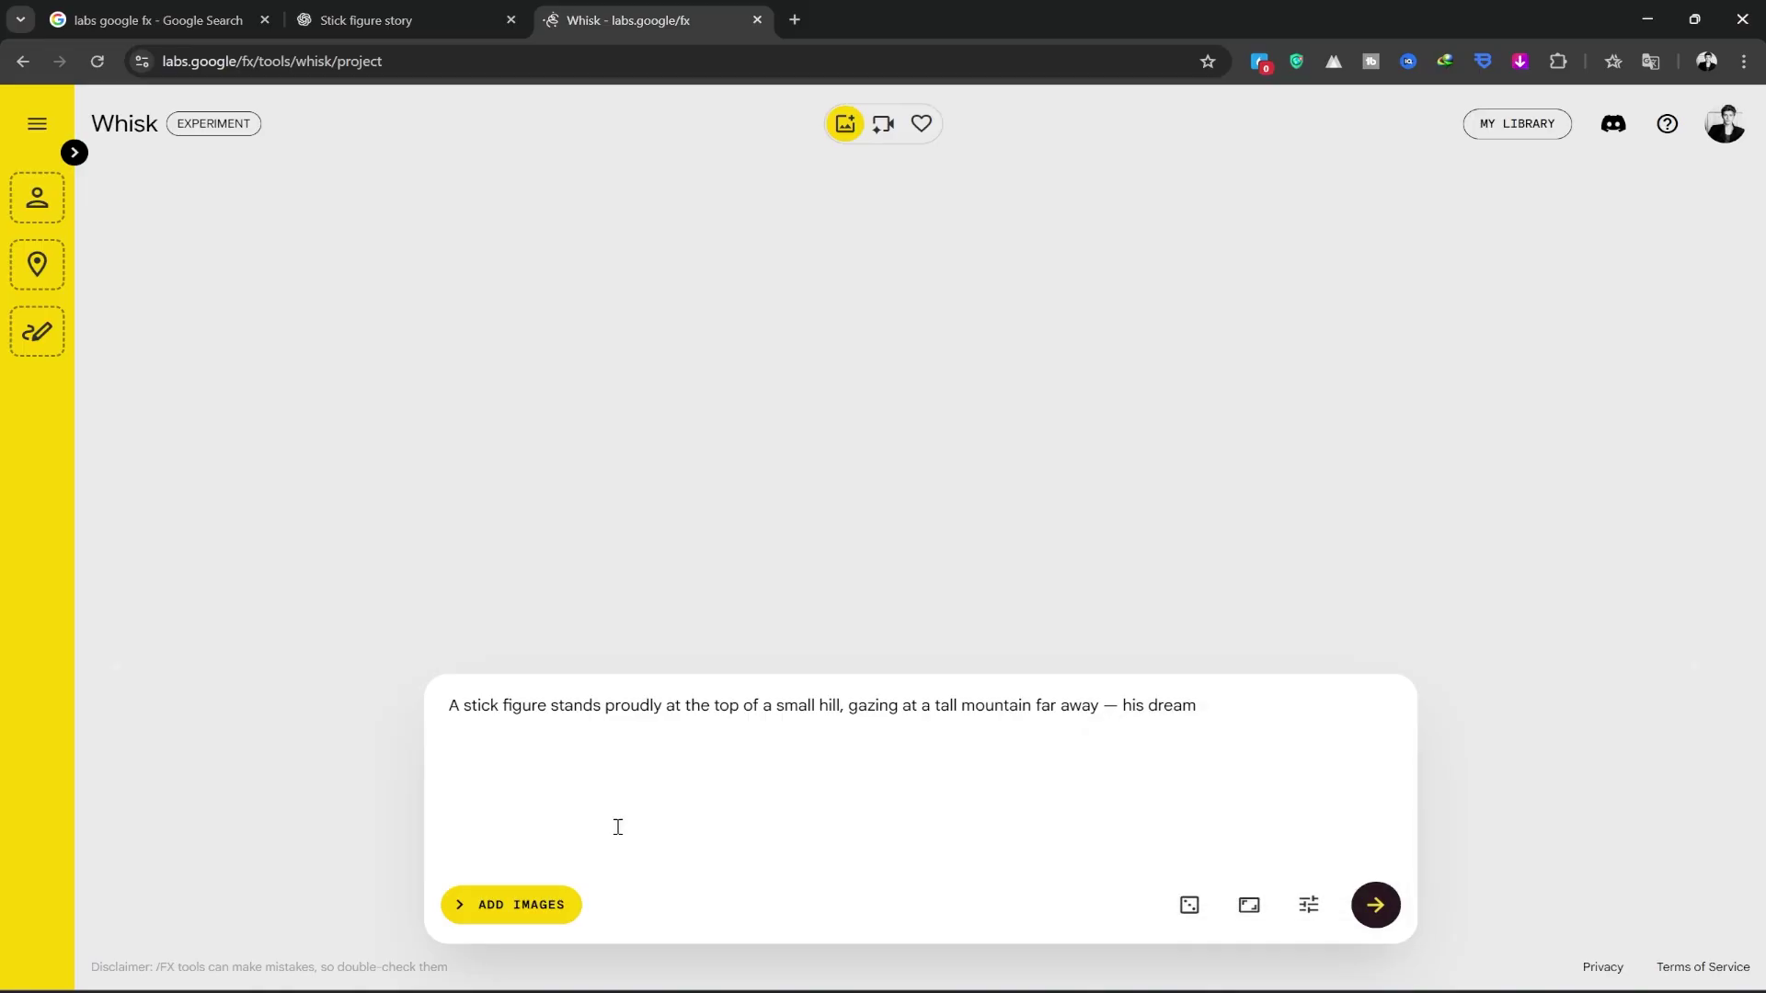
Step: Upload 00.jpg, the waving stick figure holding a lightbulb, as Whisk's style image
{"action": "left_click", "coordinate": [488, 907]}
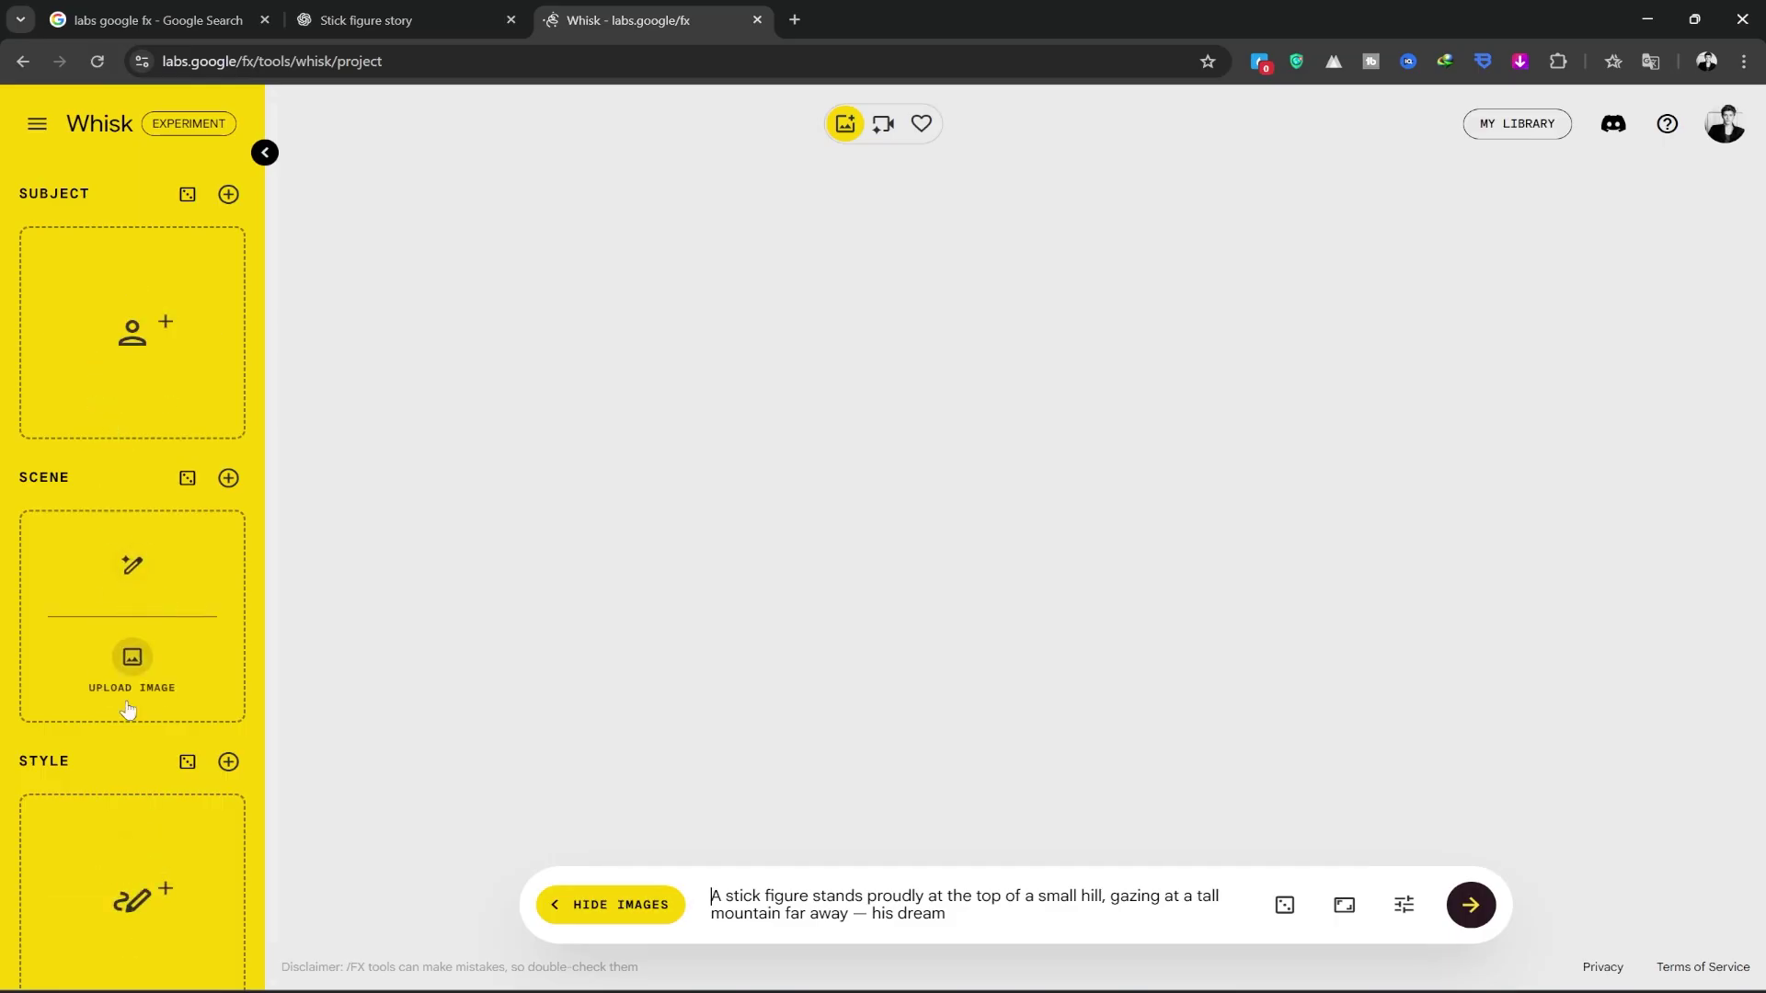
{"action": "scroll", "coordinate": [156, 760], "scroll_direction": "down", "scroll_amount": 1}
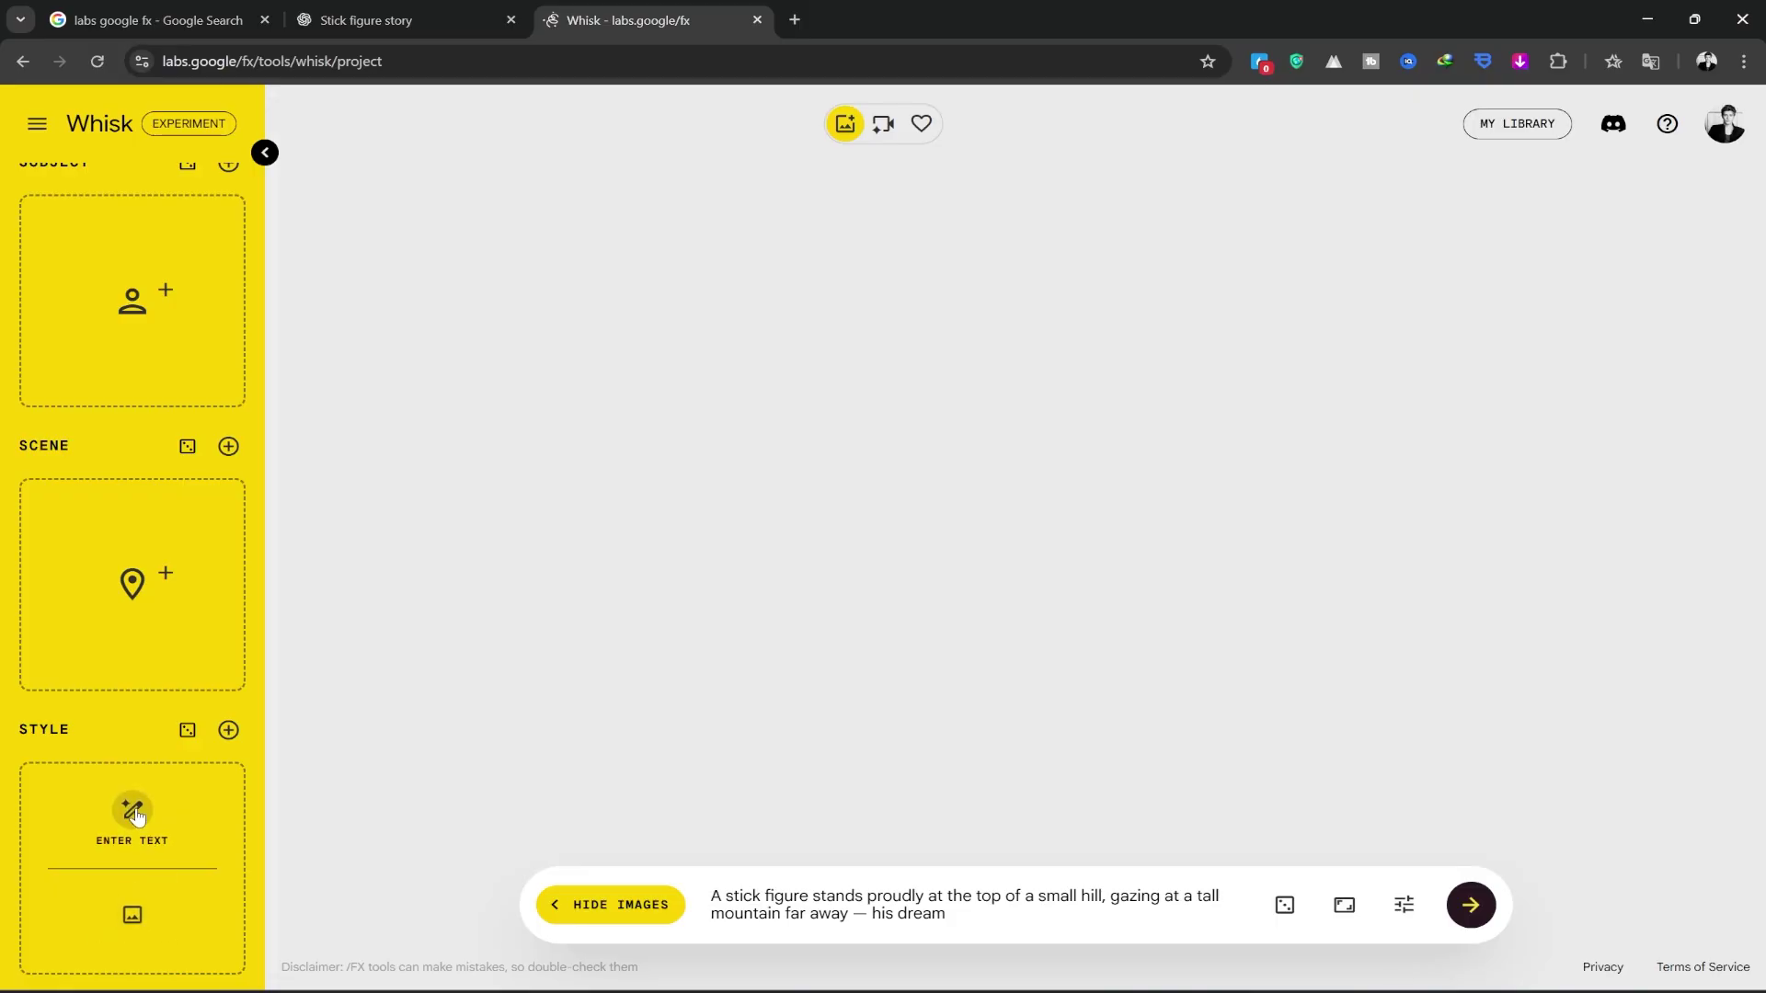
{"action": "left_click", "coordinate": [131, 911]}
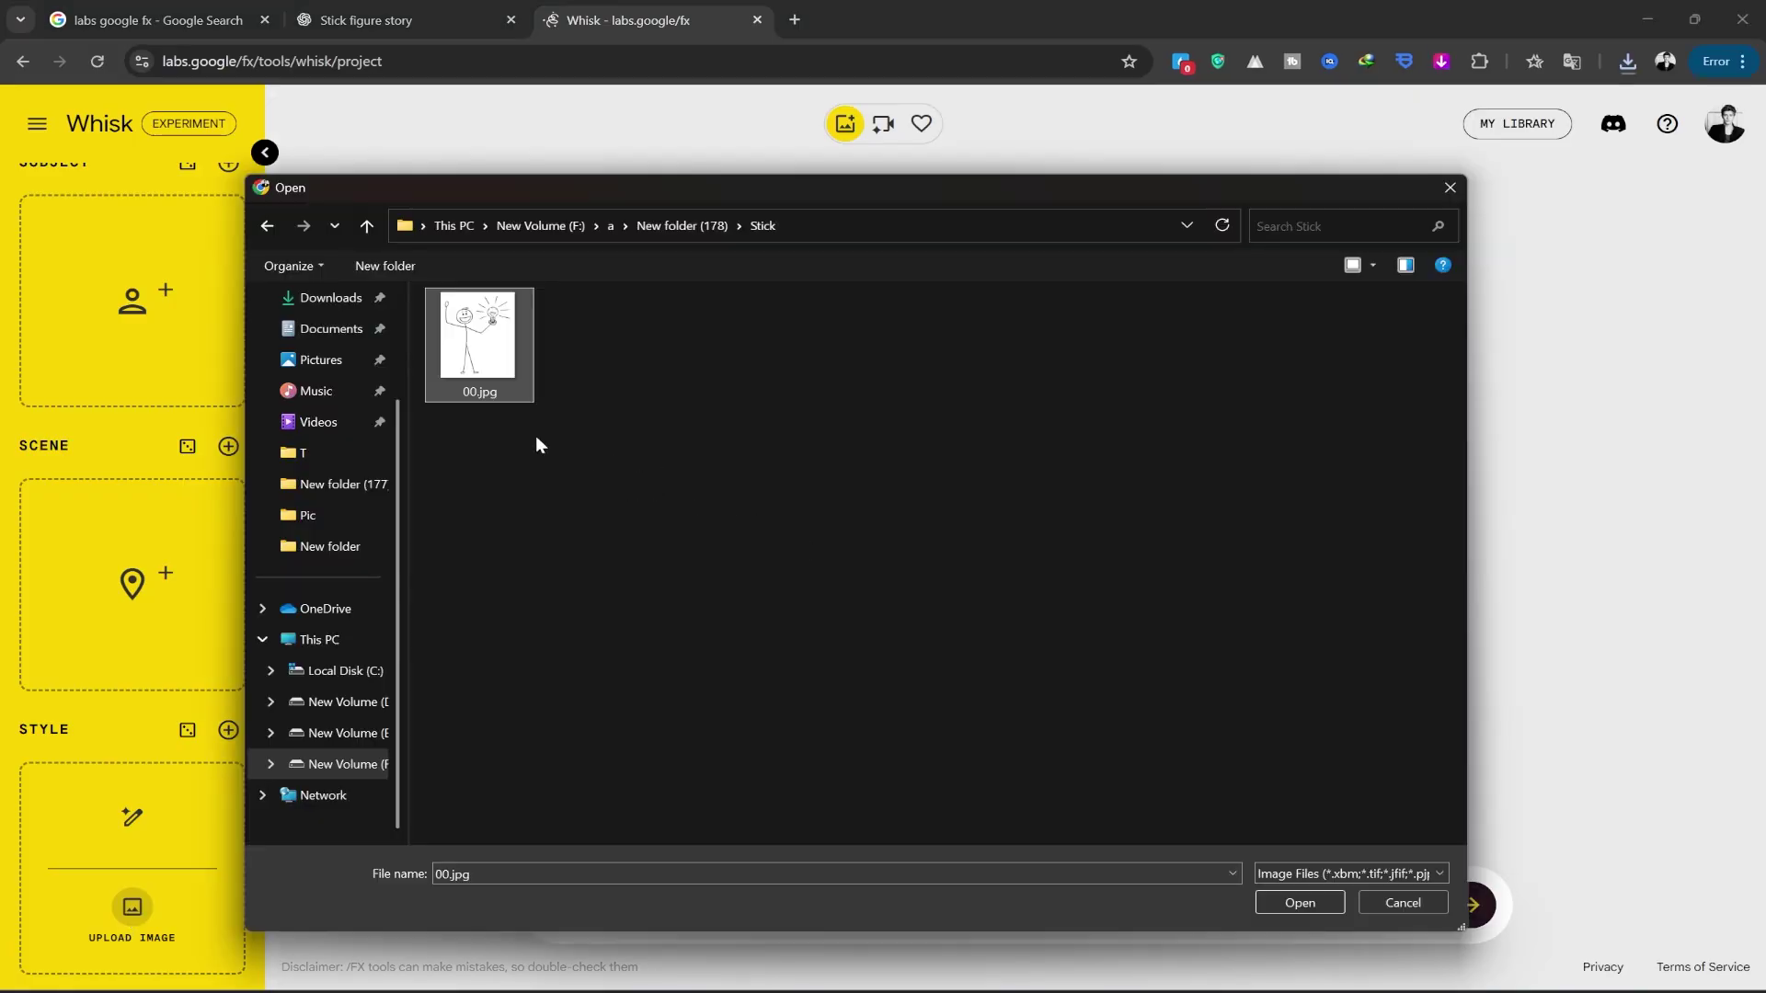
{"action": "double_click", "coordinate": [504, 344]}
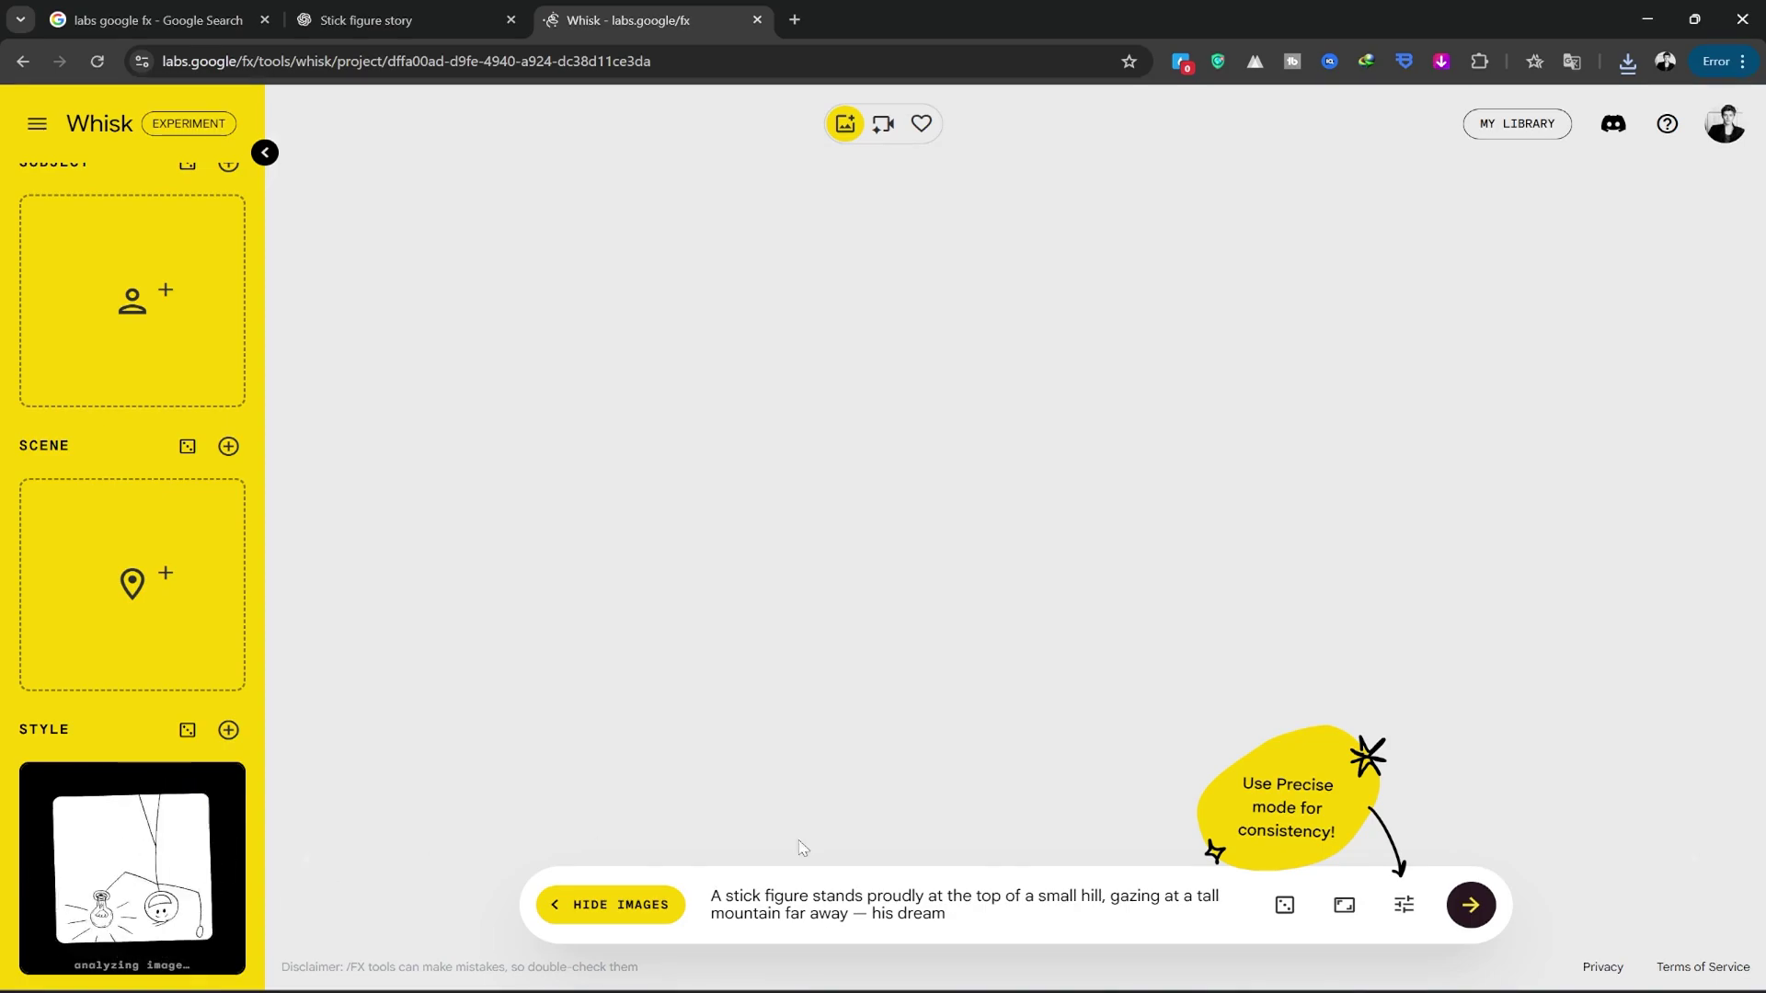
{"action": "left_click", "coordinate": [1405, 905]}
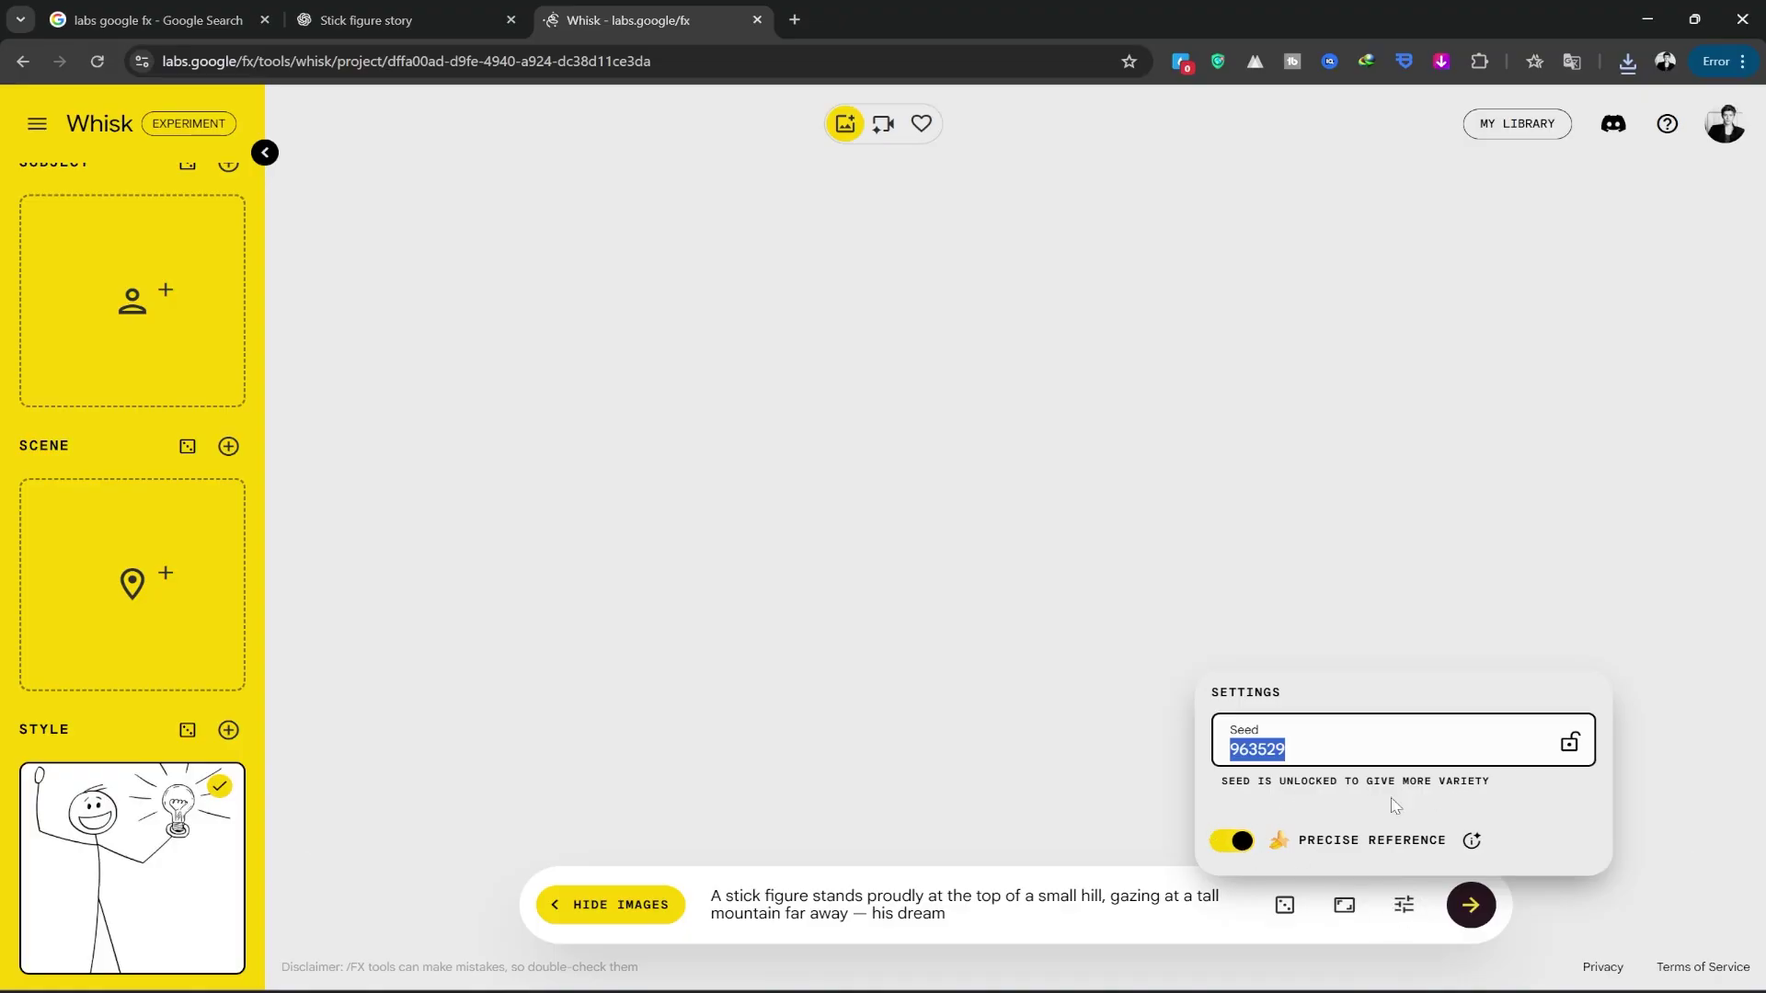
Step: Generate the hill-and-mountain images and save the first one as 01.jpeg
{"action": "left_click", "coordinate": [773, 767]}
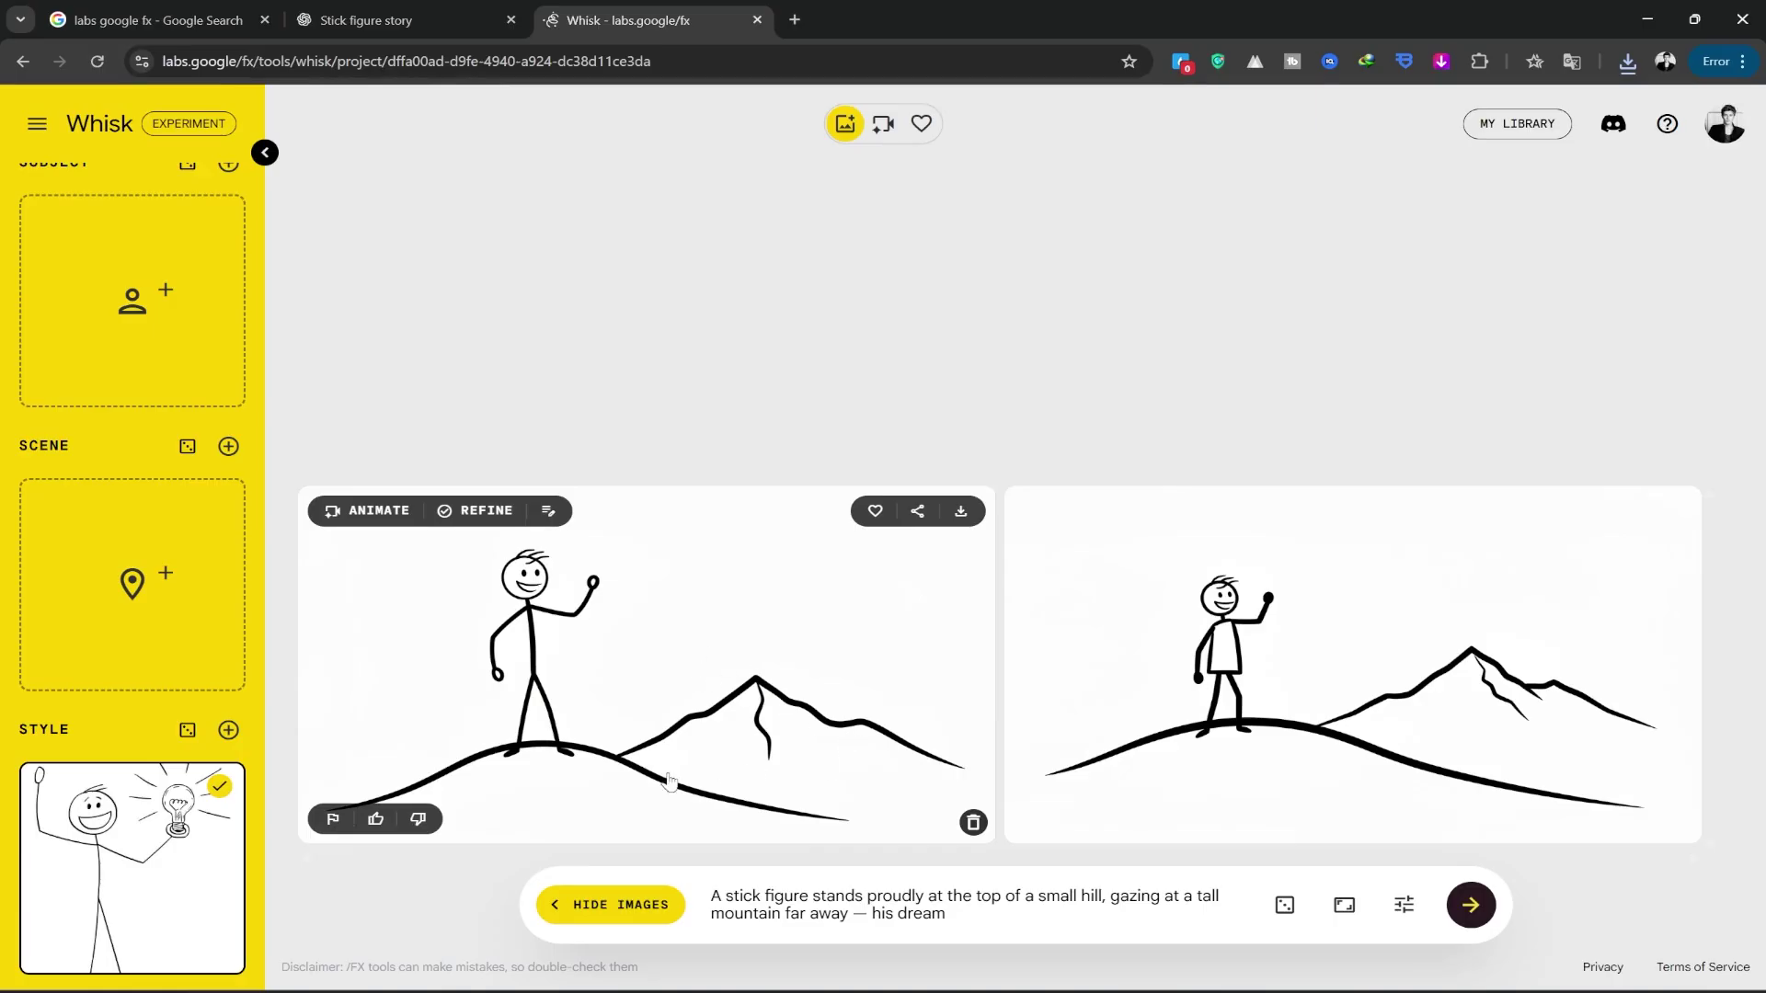
{"action": "left_click", "coordinate": [961, 512]}
{"action": "type", "text": "01"}
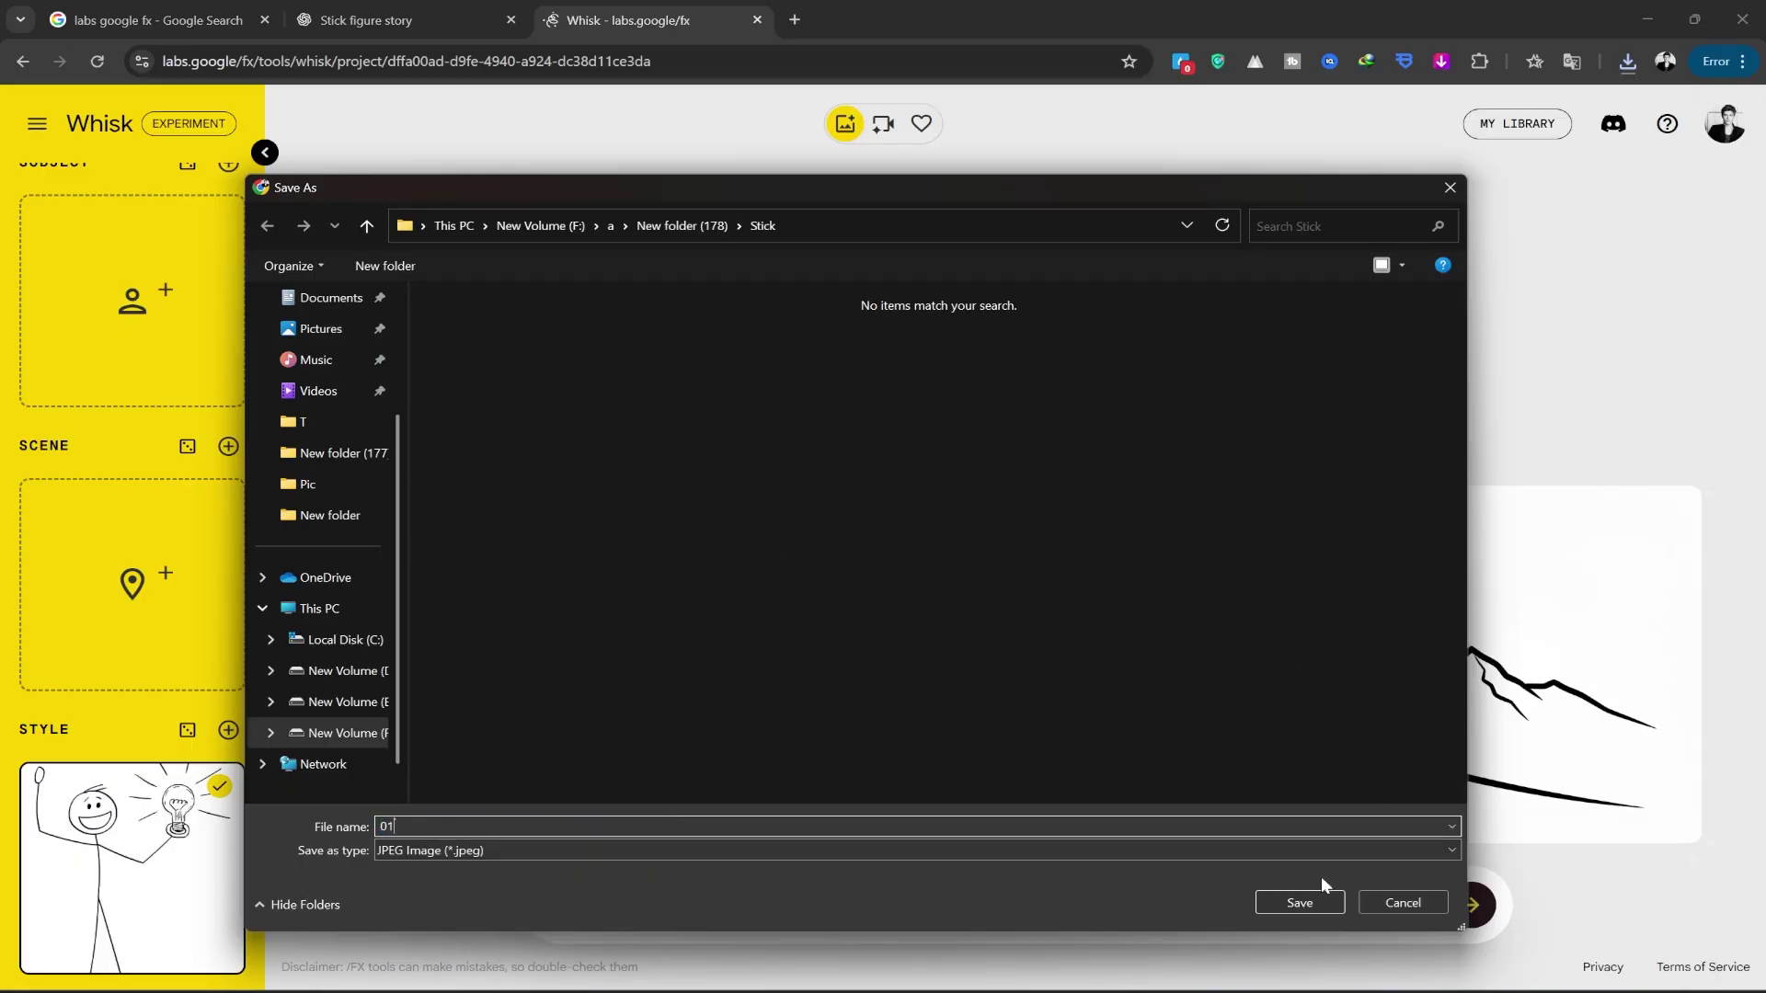
{"action": "left_click", "coordinate": [1306, 899]}
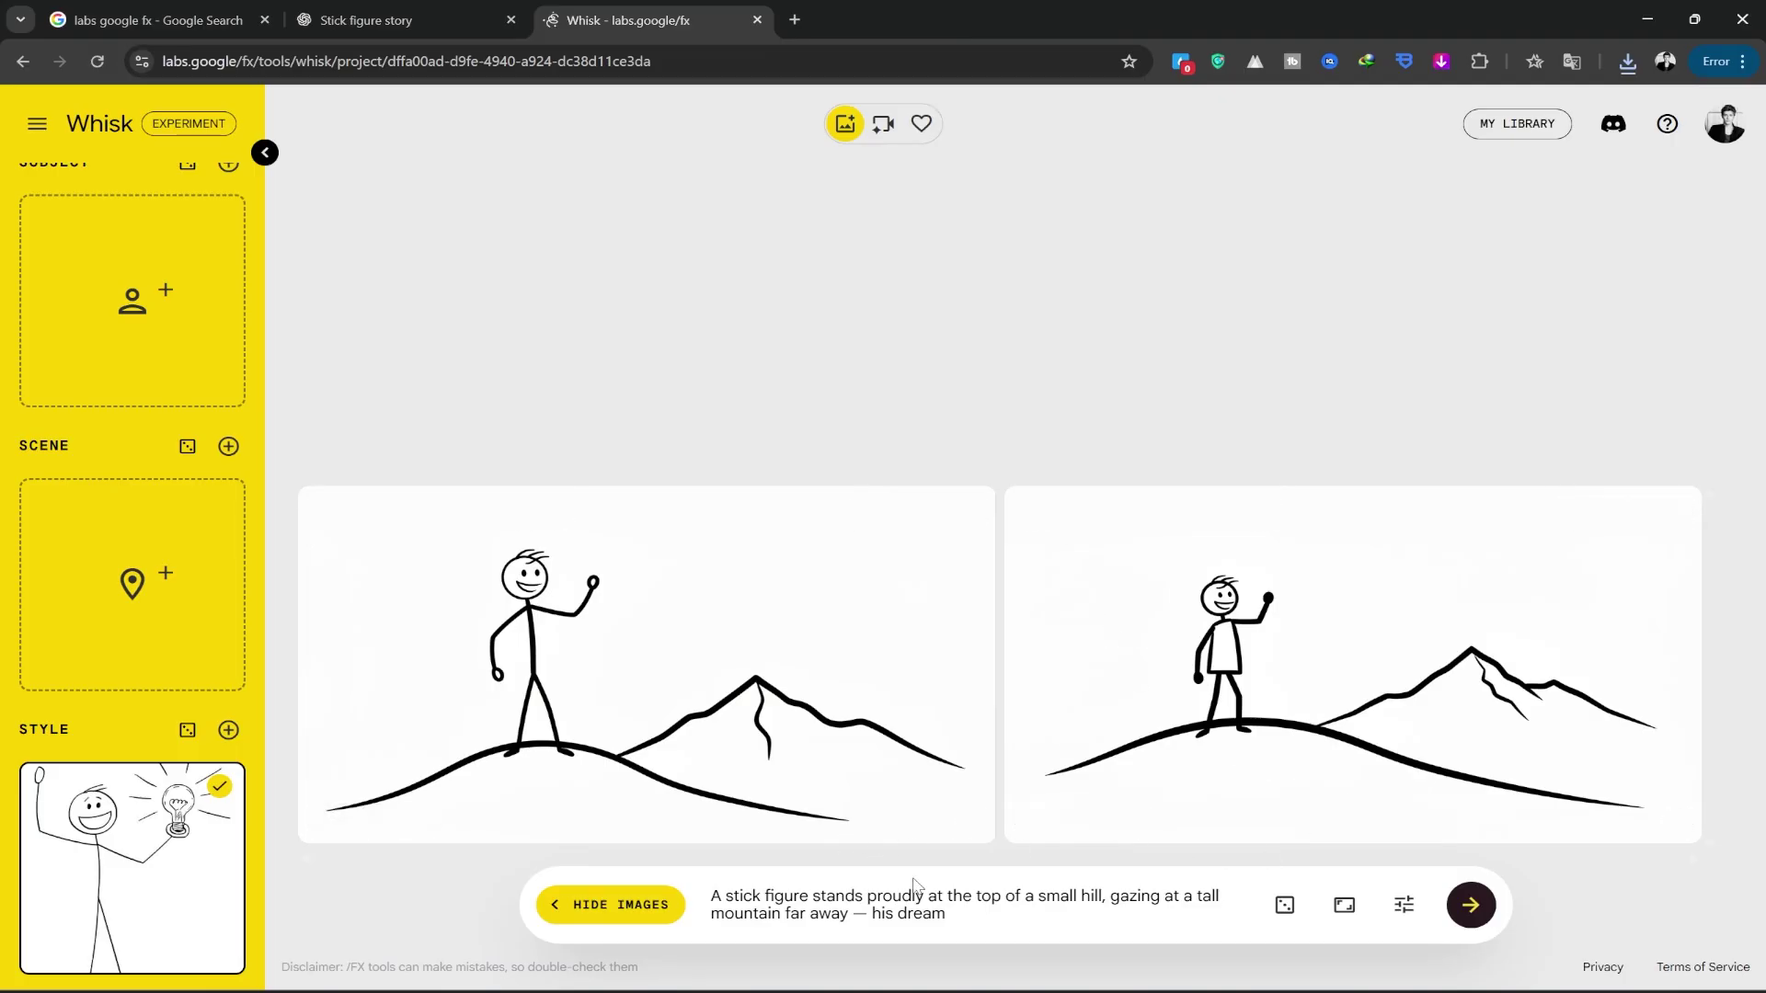
Step: Copy the Scene 2 story line from ChatGPT and generate Whisk images from it
{"action": "left_click", "coordinate": [445, 9]}
{"action": "left_click_drag", "start_coordinate": [519, 762], "coordinate": [534, 765]}
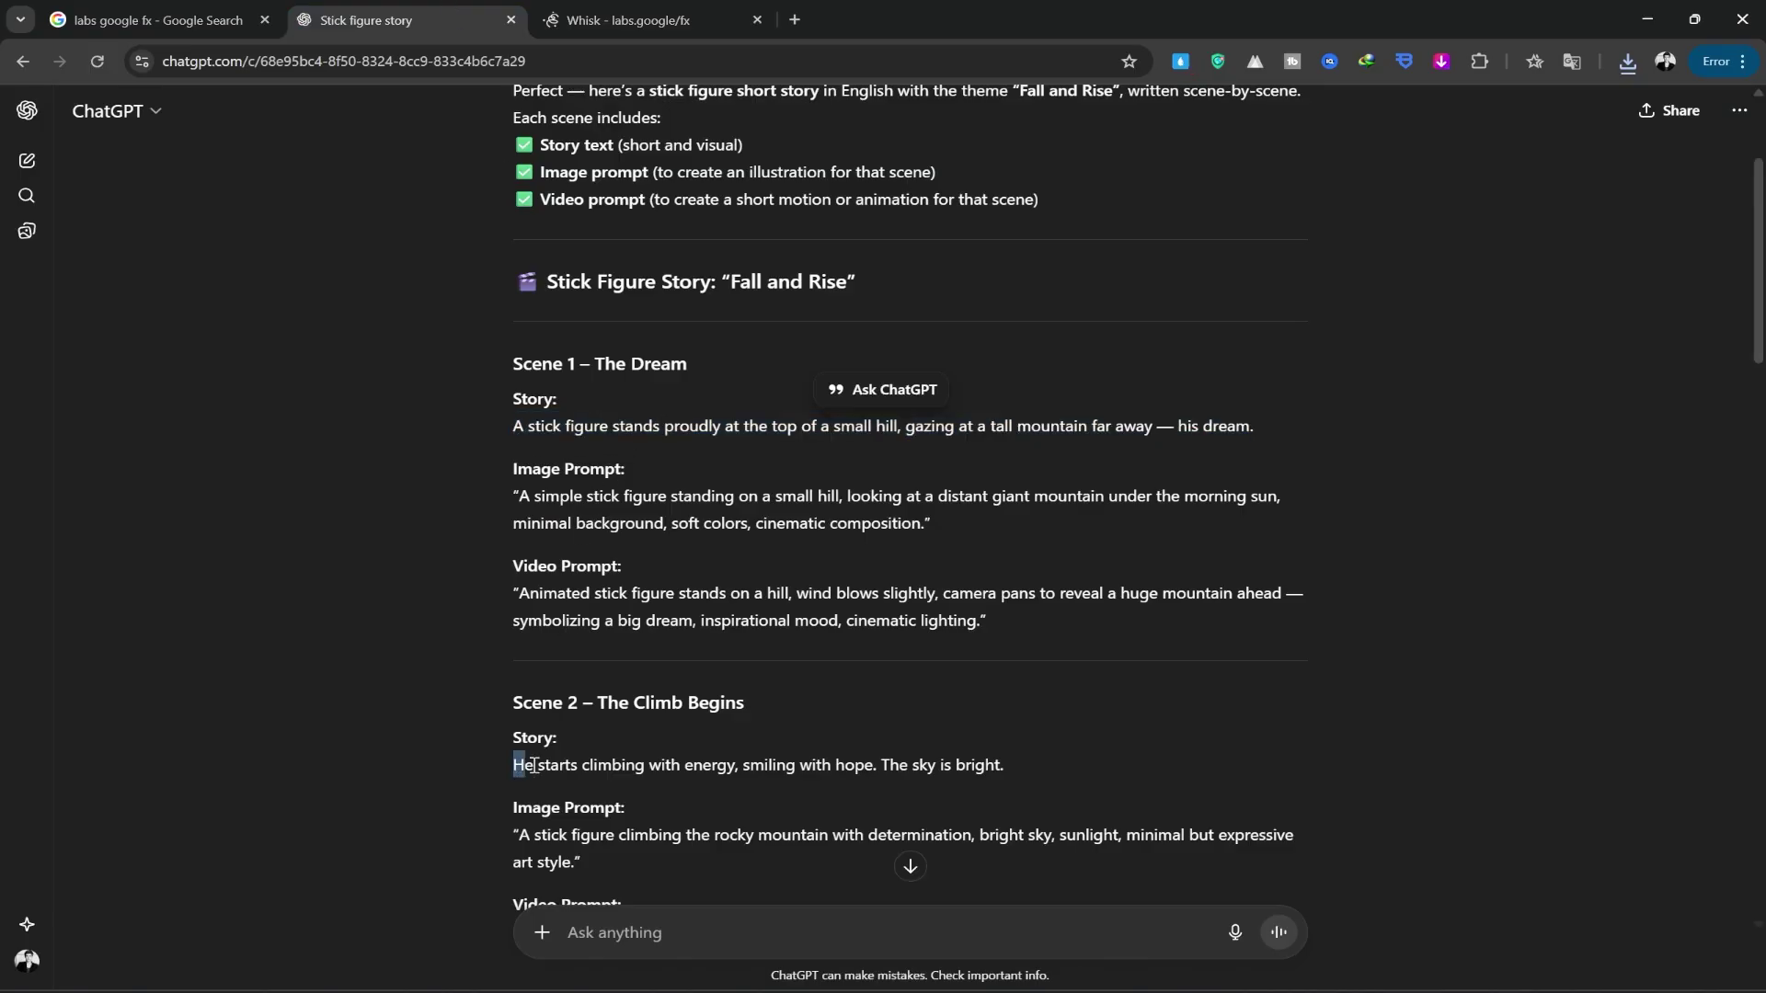
{"action": "key", "text": "ctrl+Tab"}
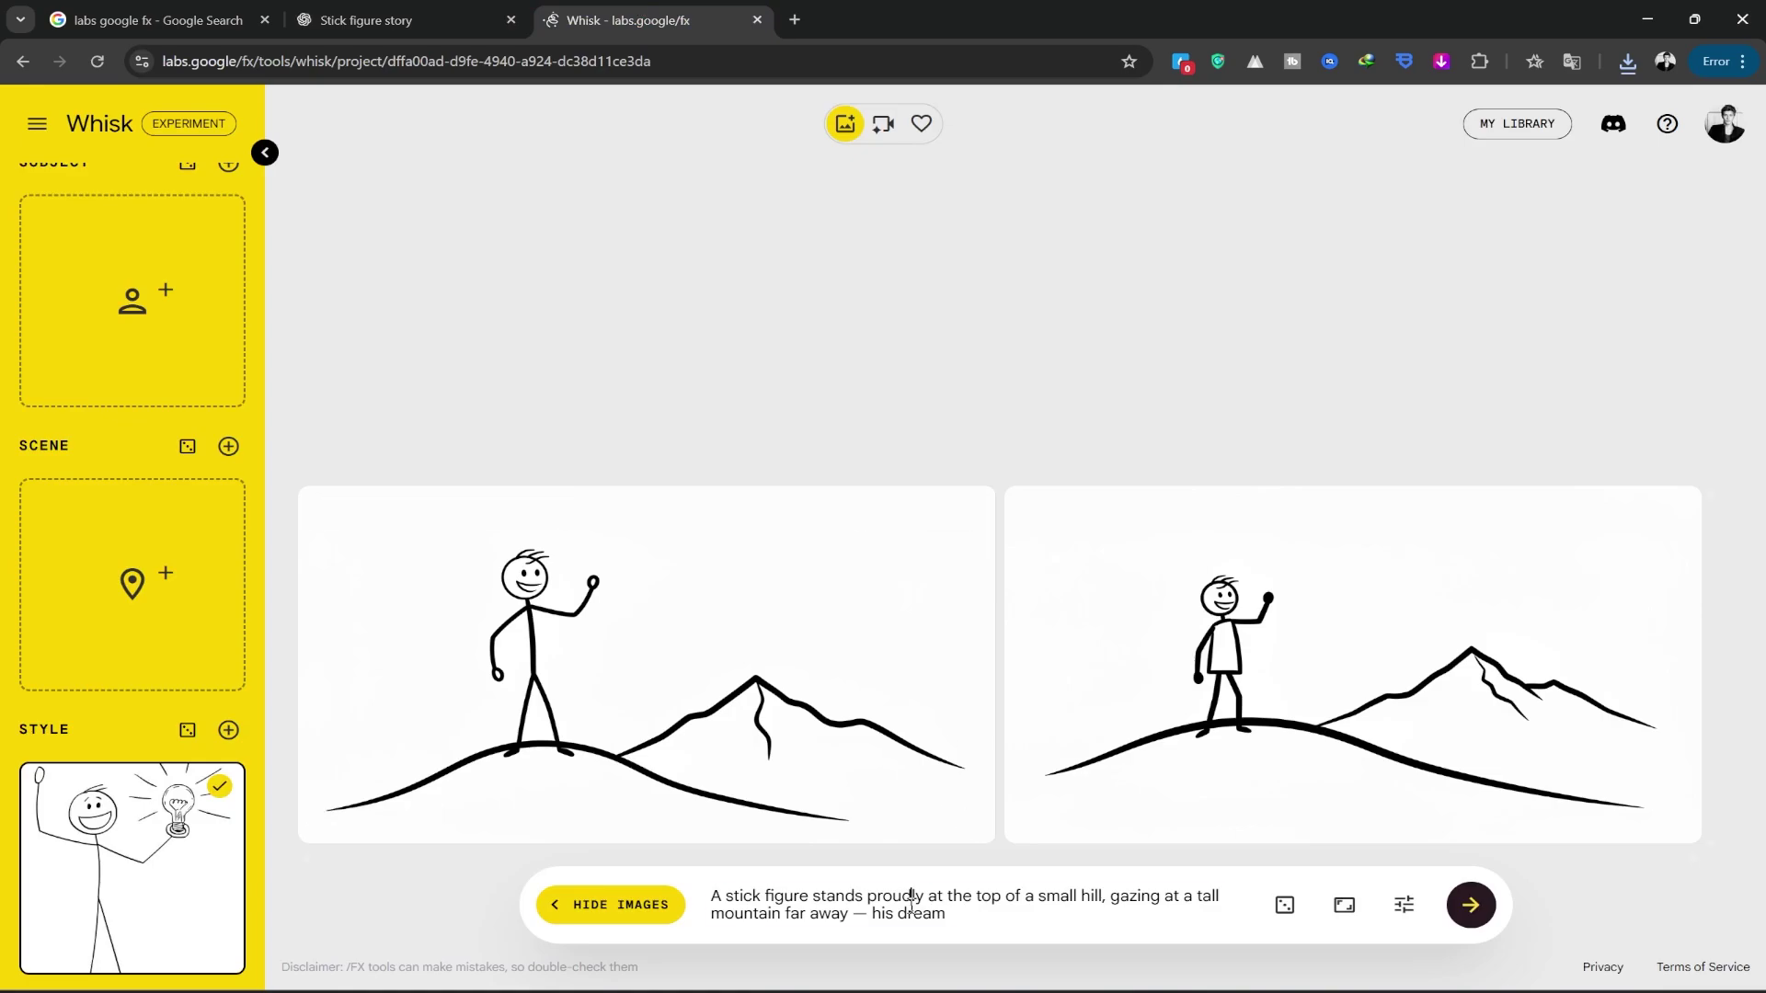
{"action": "left_click", "coordinate": [1469, 905]}
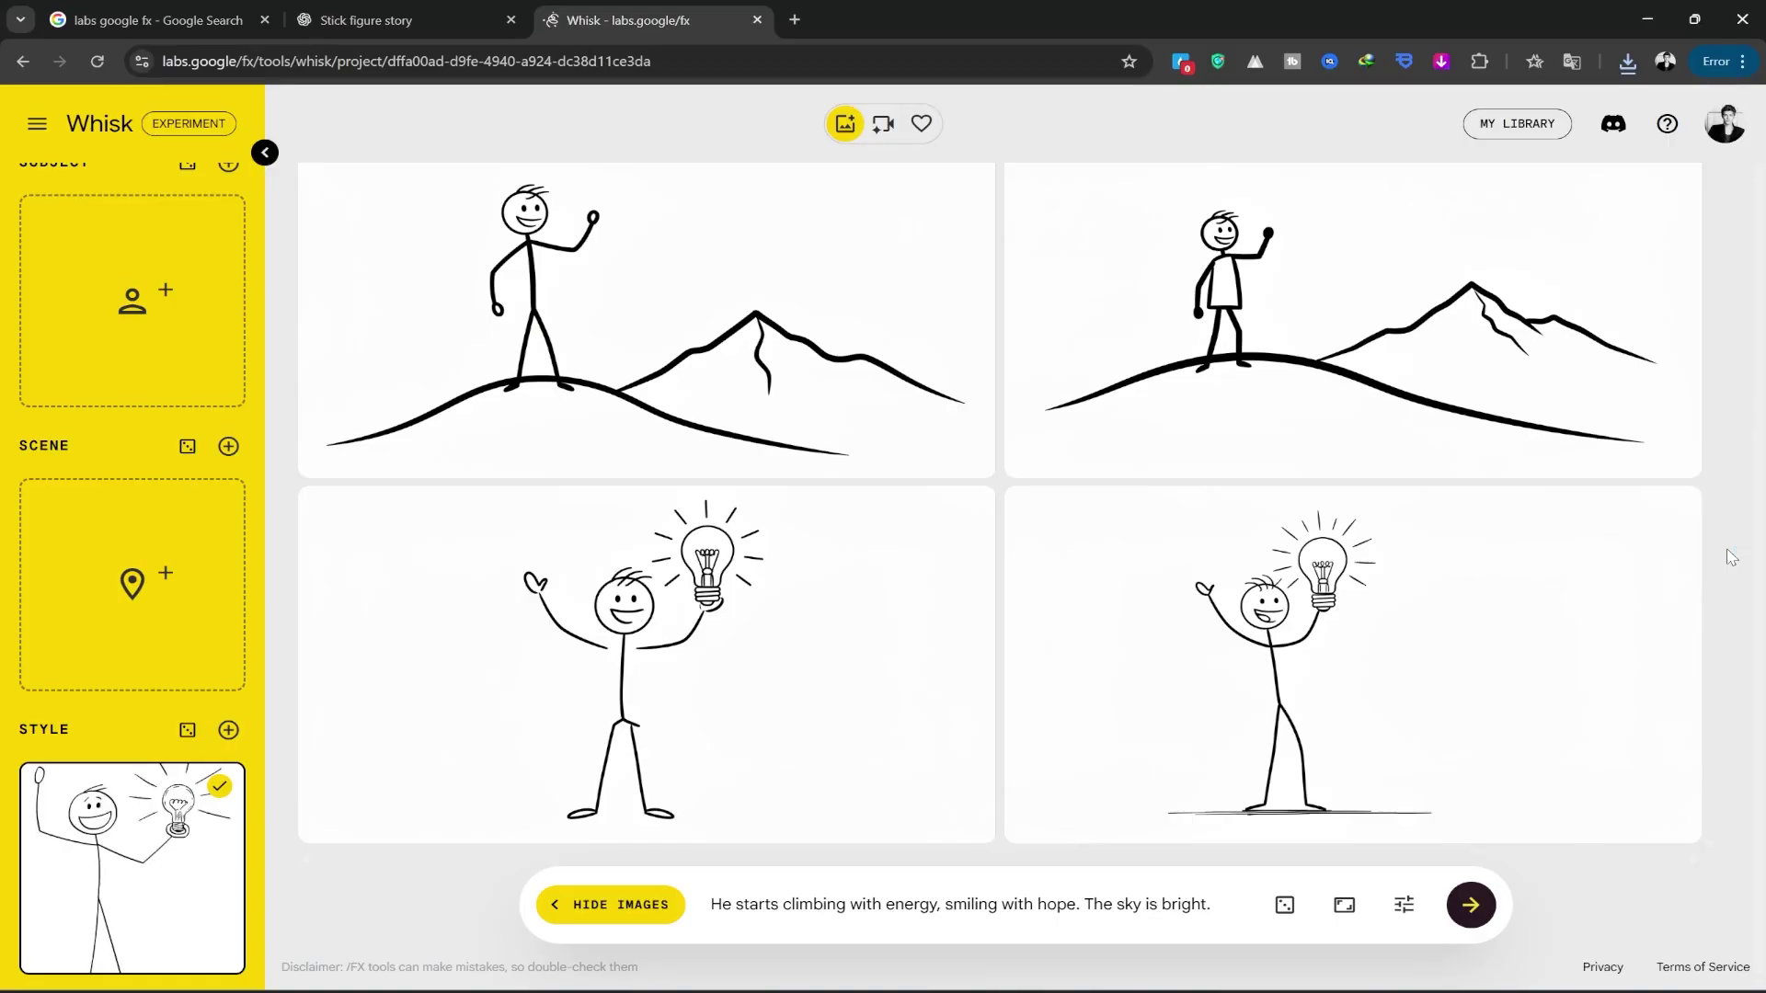
{"action": "mouse_move", "coordinate": [1623, 555]}
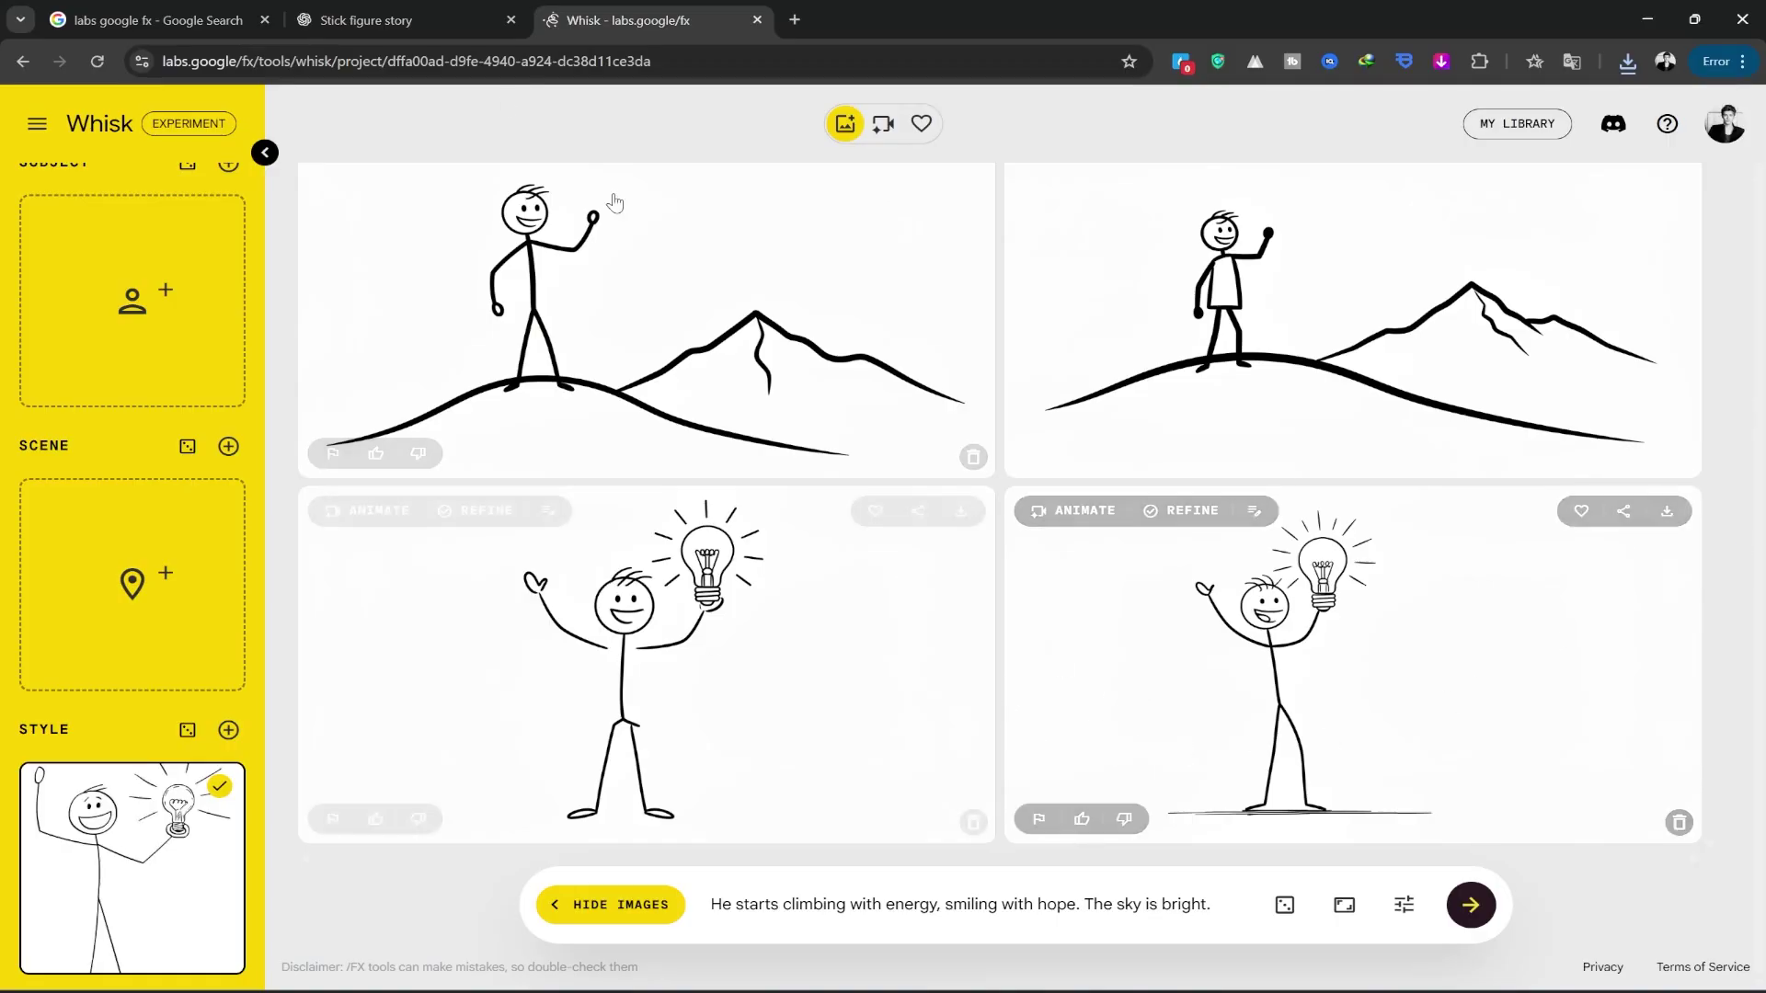
Step: Replace the prompt with the Scene 2 mountain-climbing image prompt, generate, and save numbered images
{"action": "left_click", "coordinate": [359, 19]}
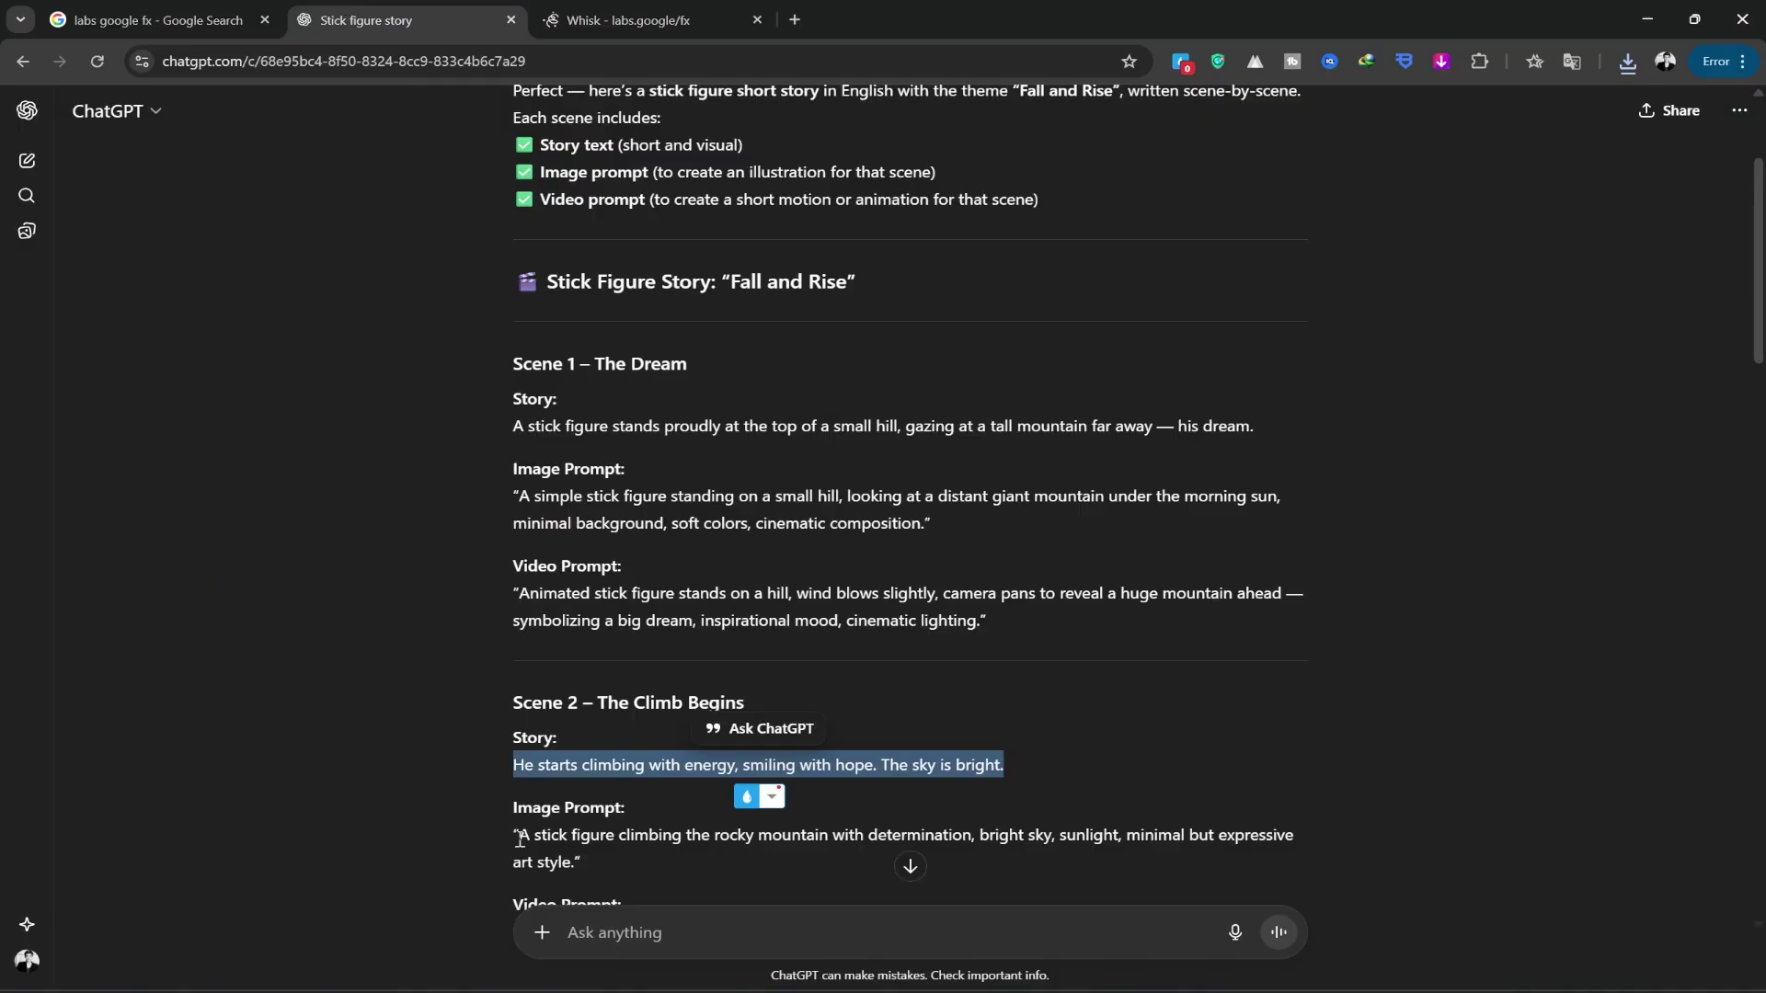
{"action": "left_click_drag", "start_coordinate": [520, 838], "coordinate": [564, 862]}
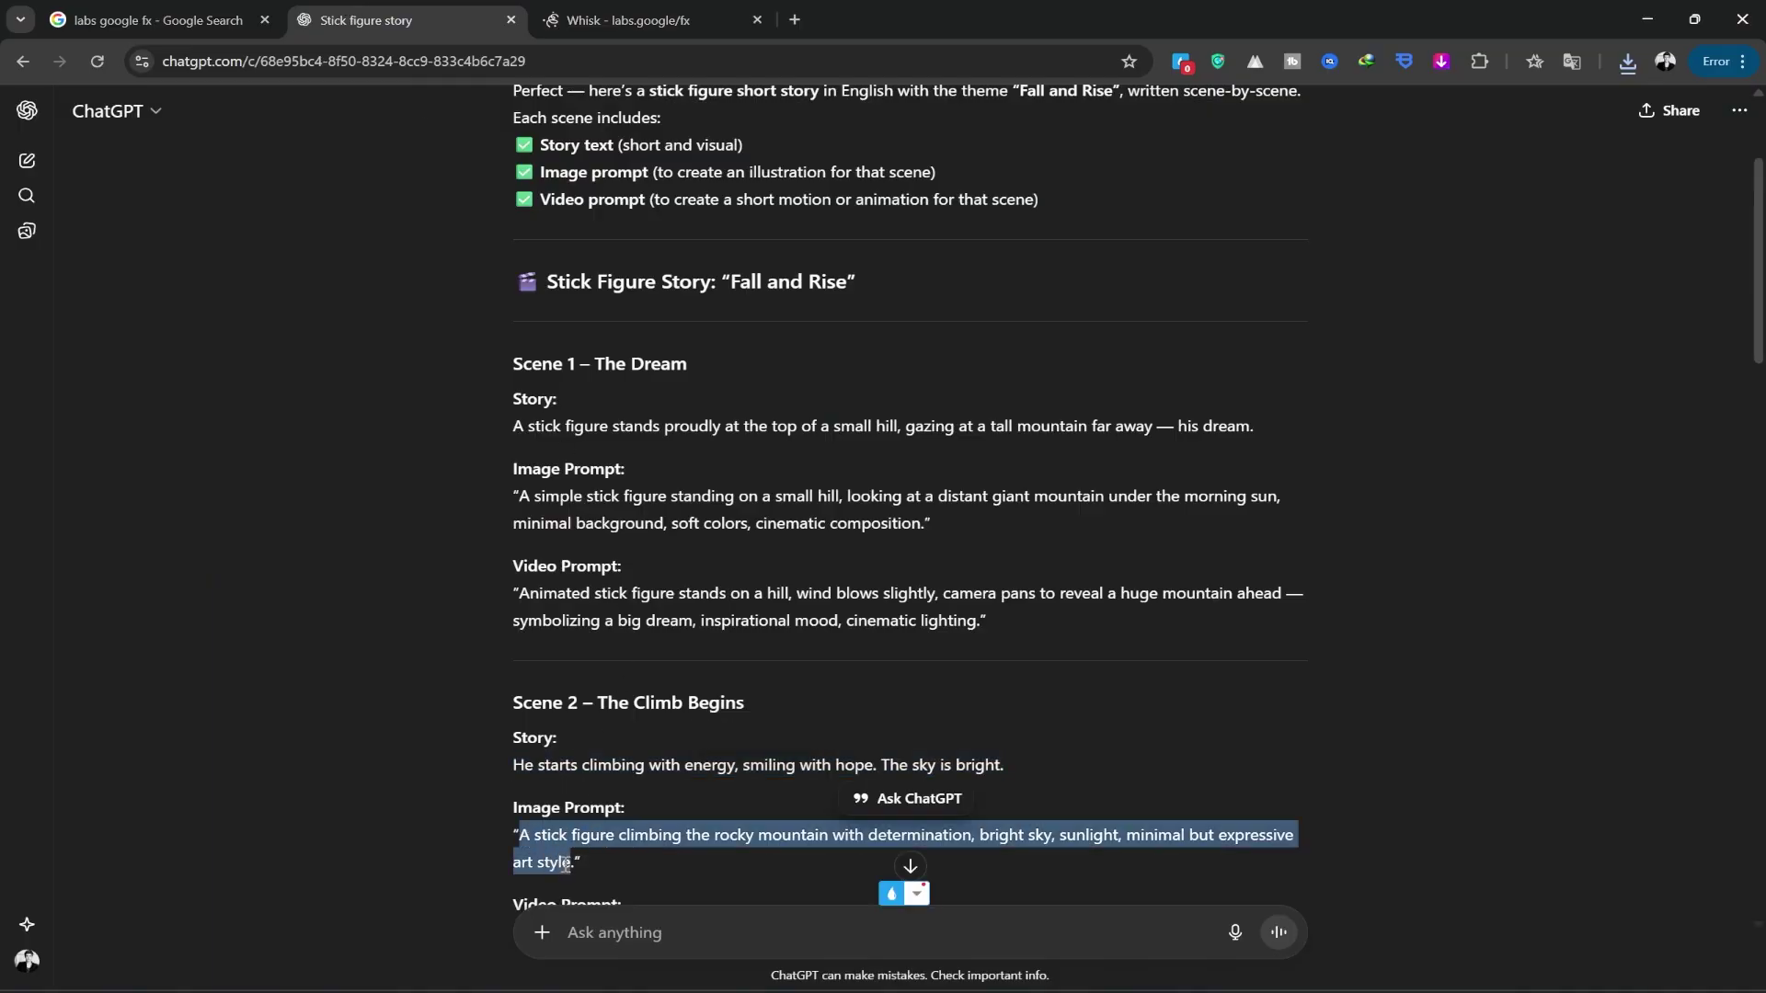
{"action": "left_click", "coordinate": [668, 9]}
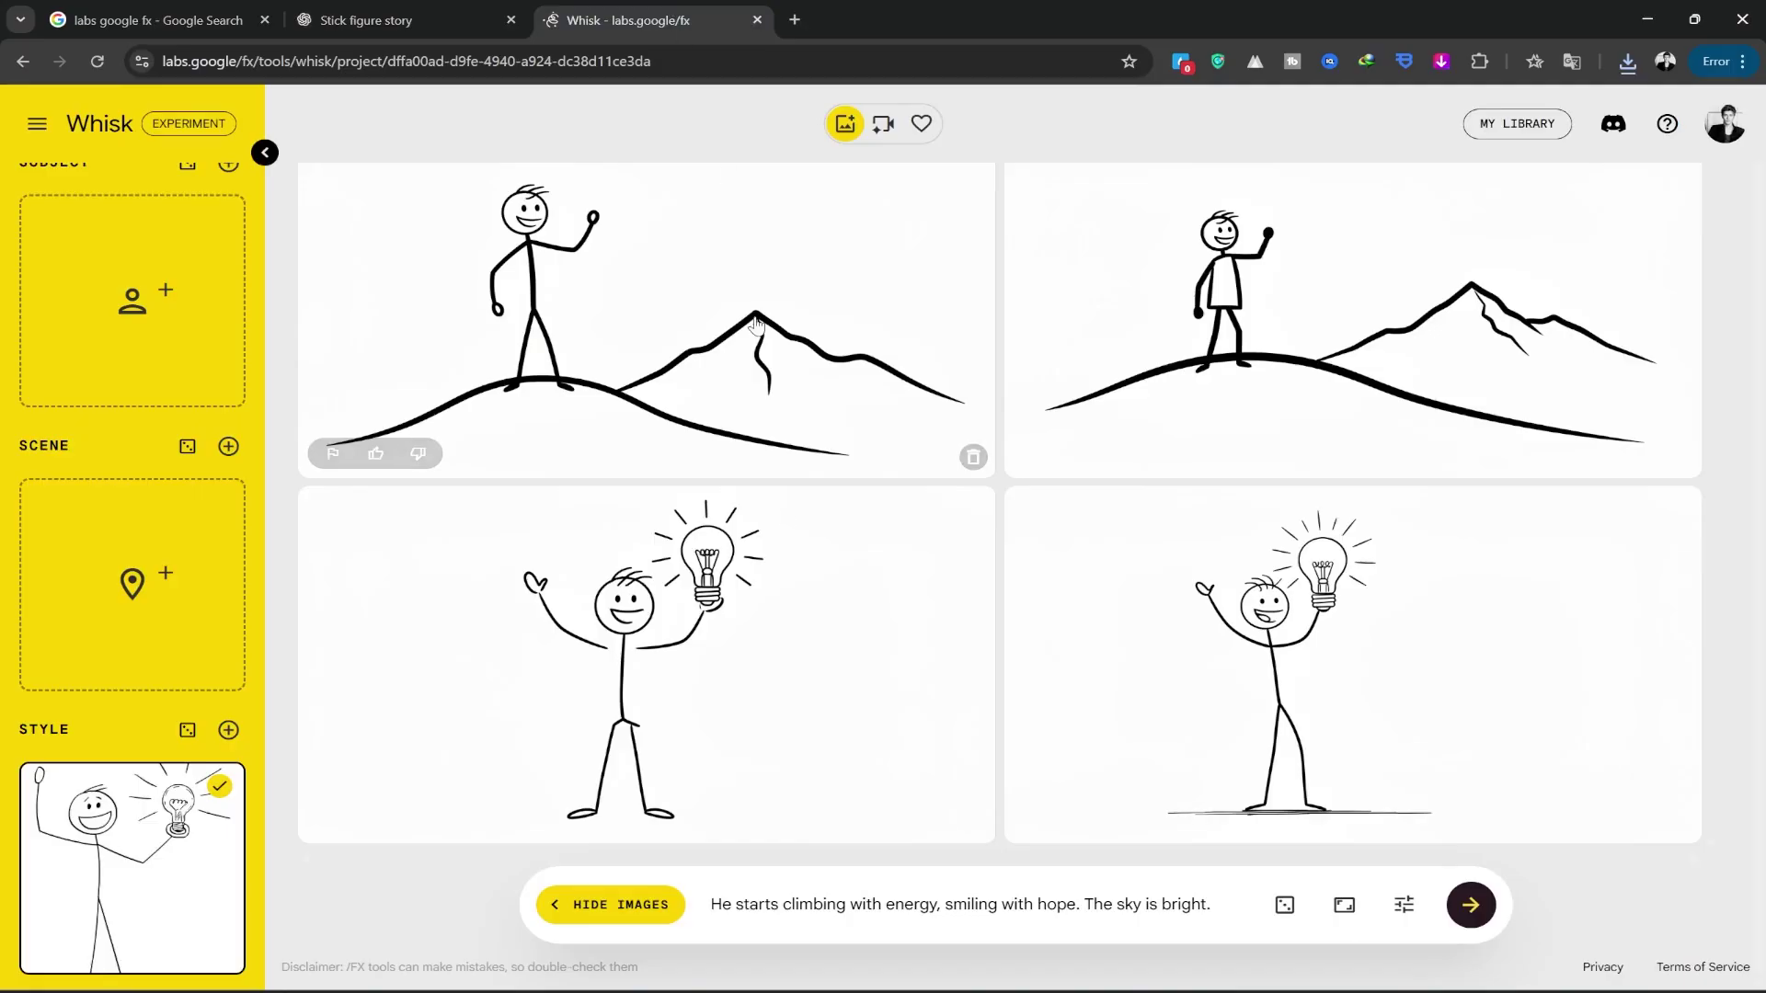
{"action": "triple_click", "coordinate": [885, 901]}
{"action": "type", "text": "A stick figure climbing the rocky mountain with determination, bright sky, sunlight, minimal but expressive art style"}
{"action": "left_click", "coordinate": [1470, 906]}
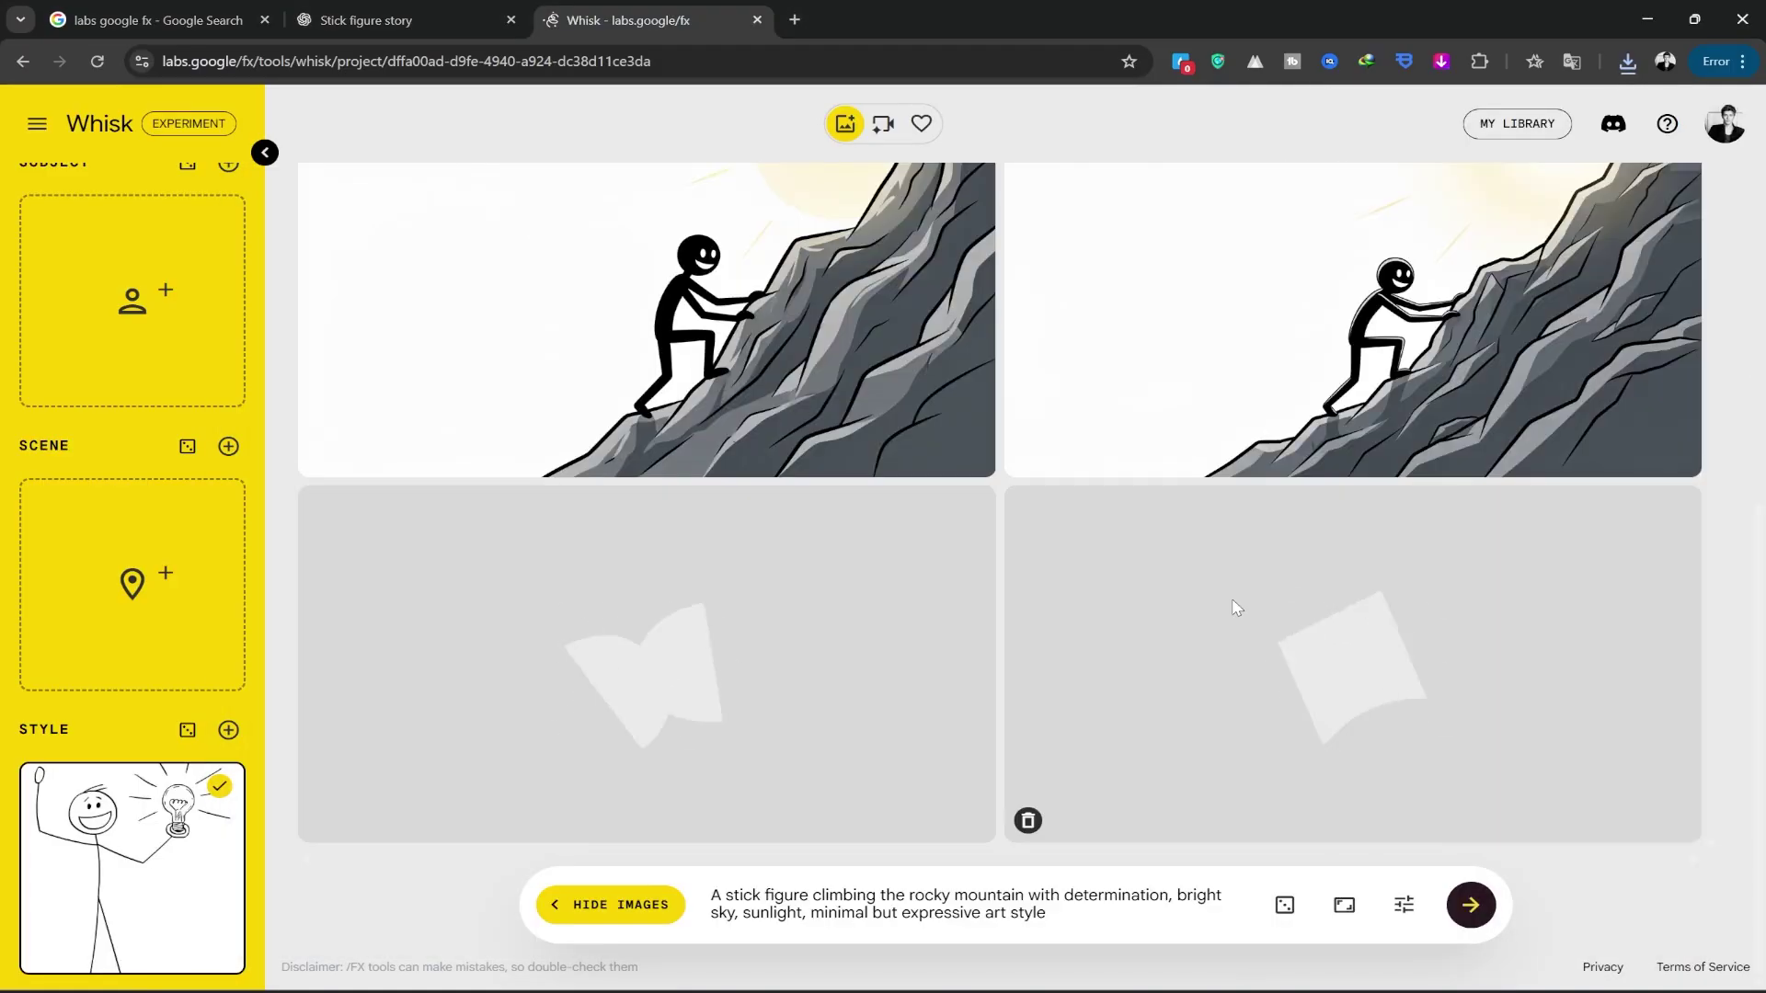
{"action": "left_click", "coordinate": [1471, 905]}
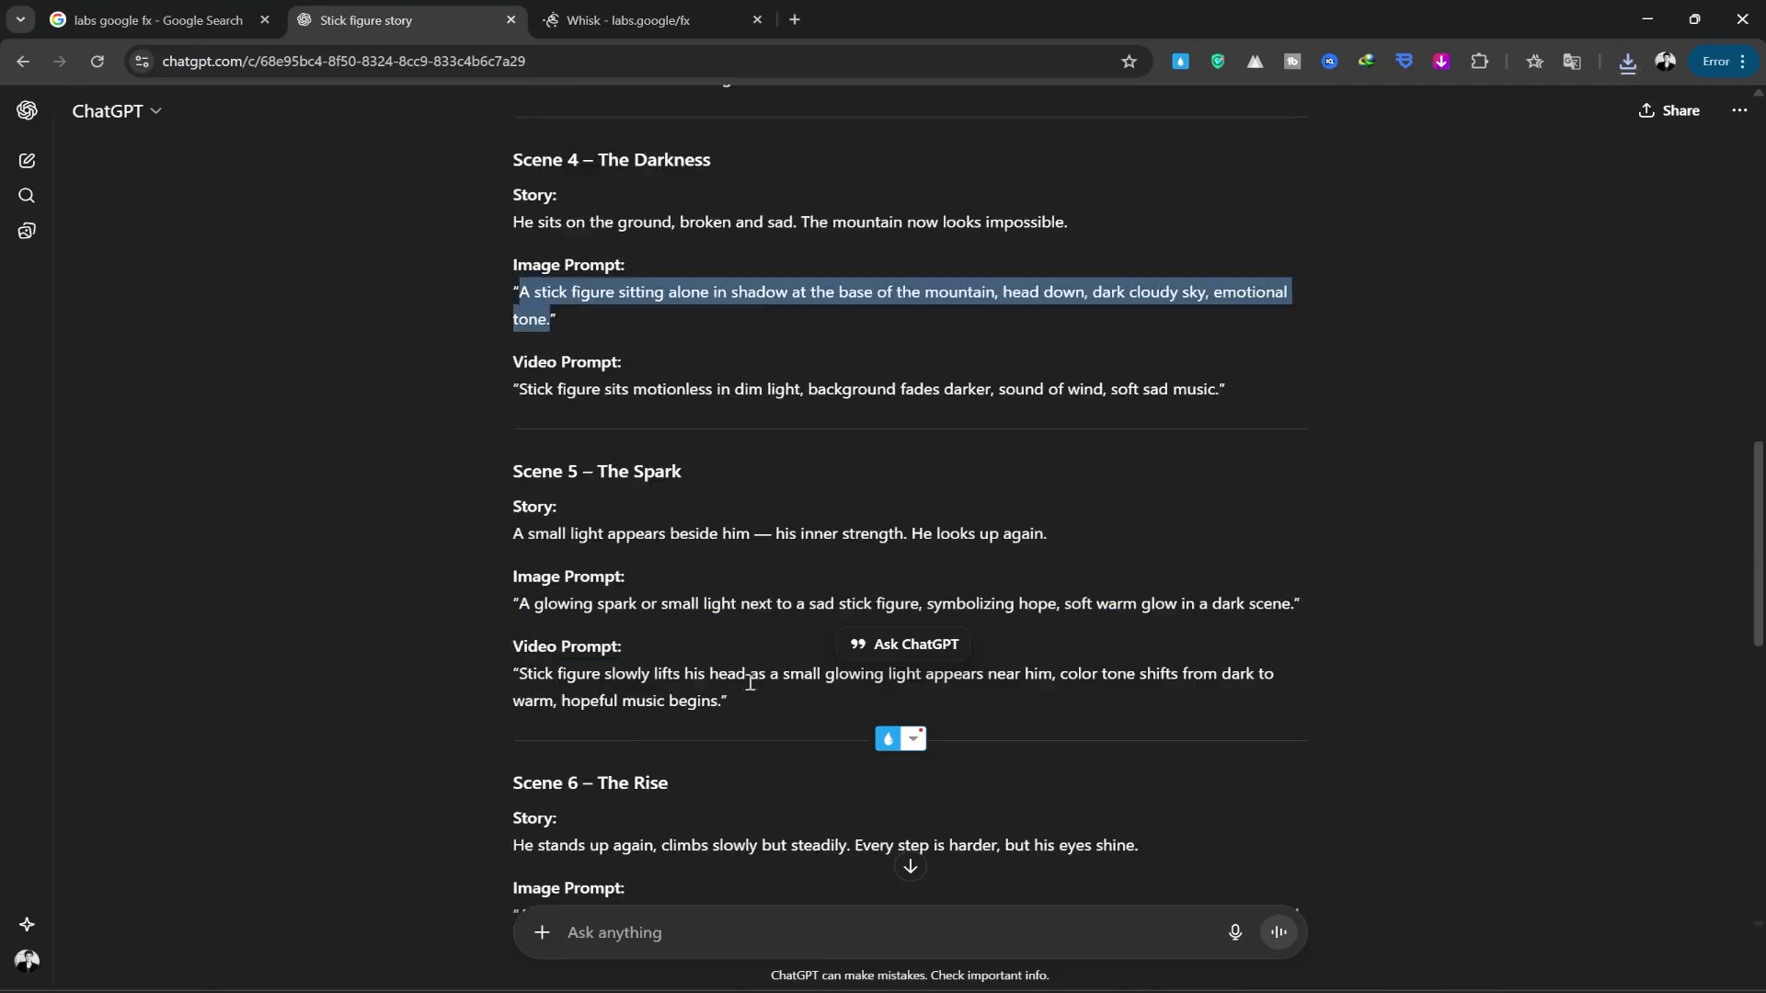
{"action": "type", "text": "09"}
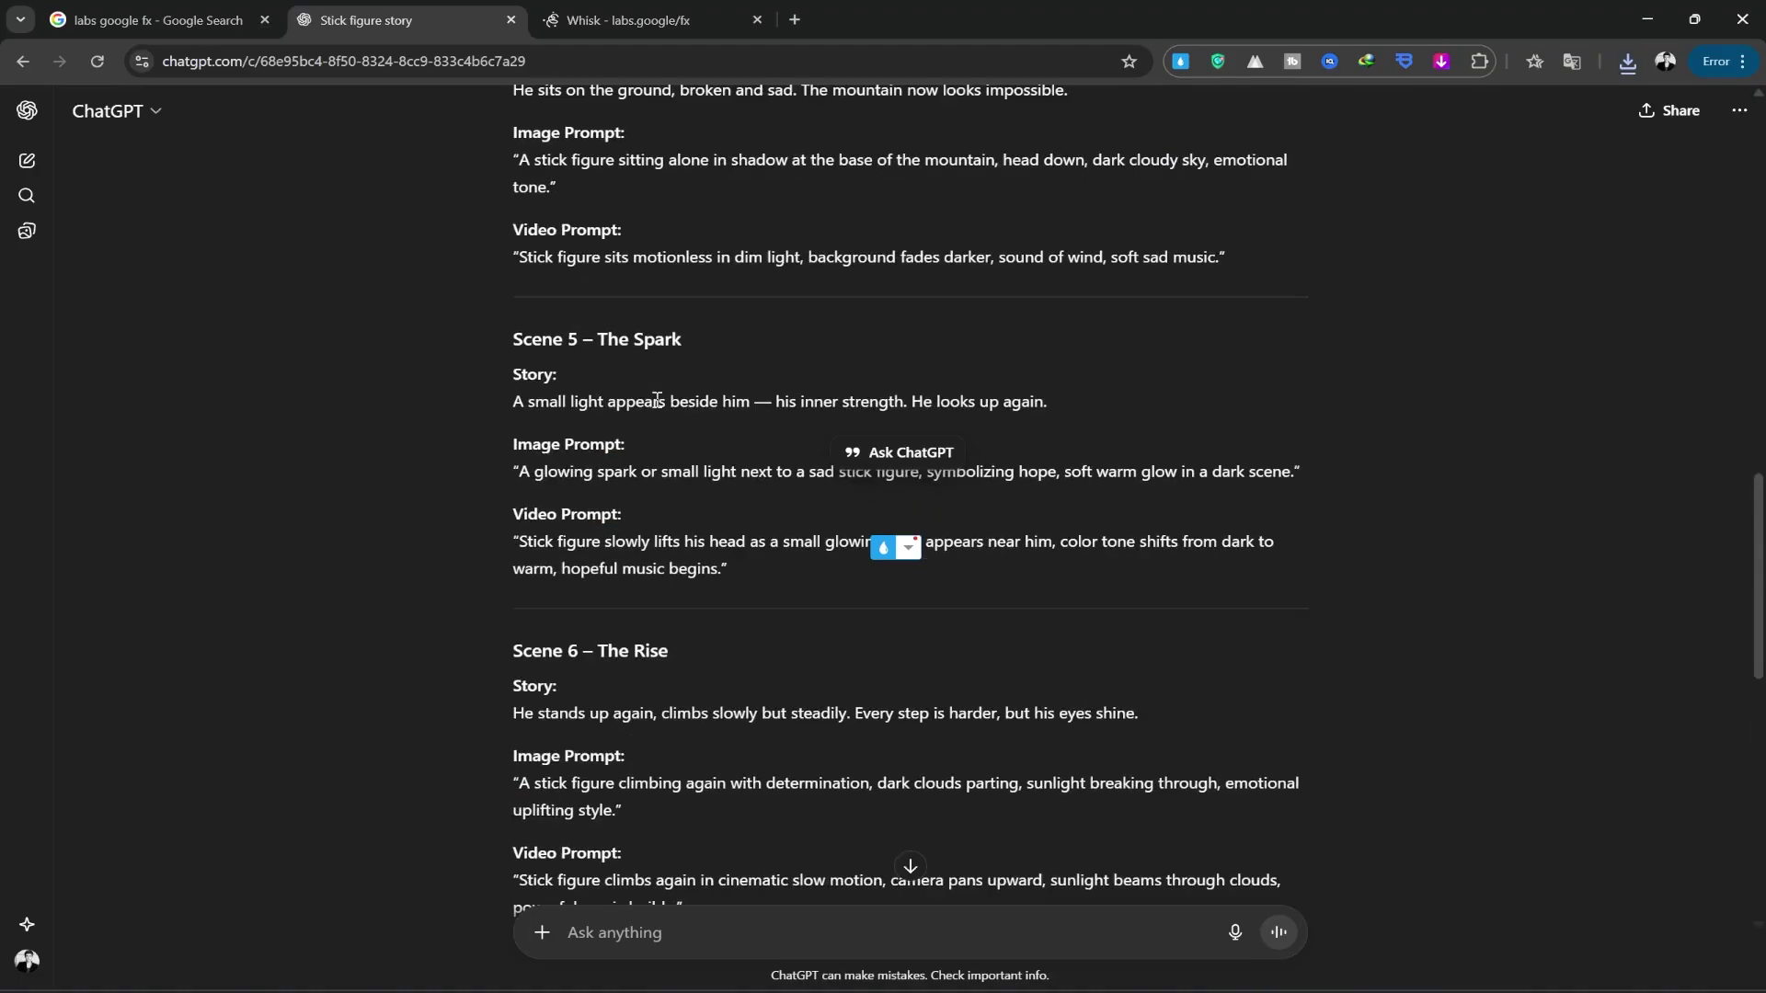
{"action": "scroll", "coordinate": [586, 680], "scroll_direction": "up", "scroll_amount": 7}
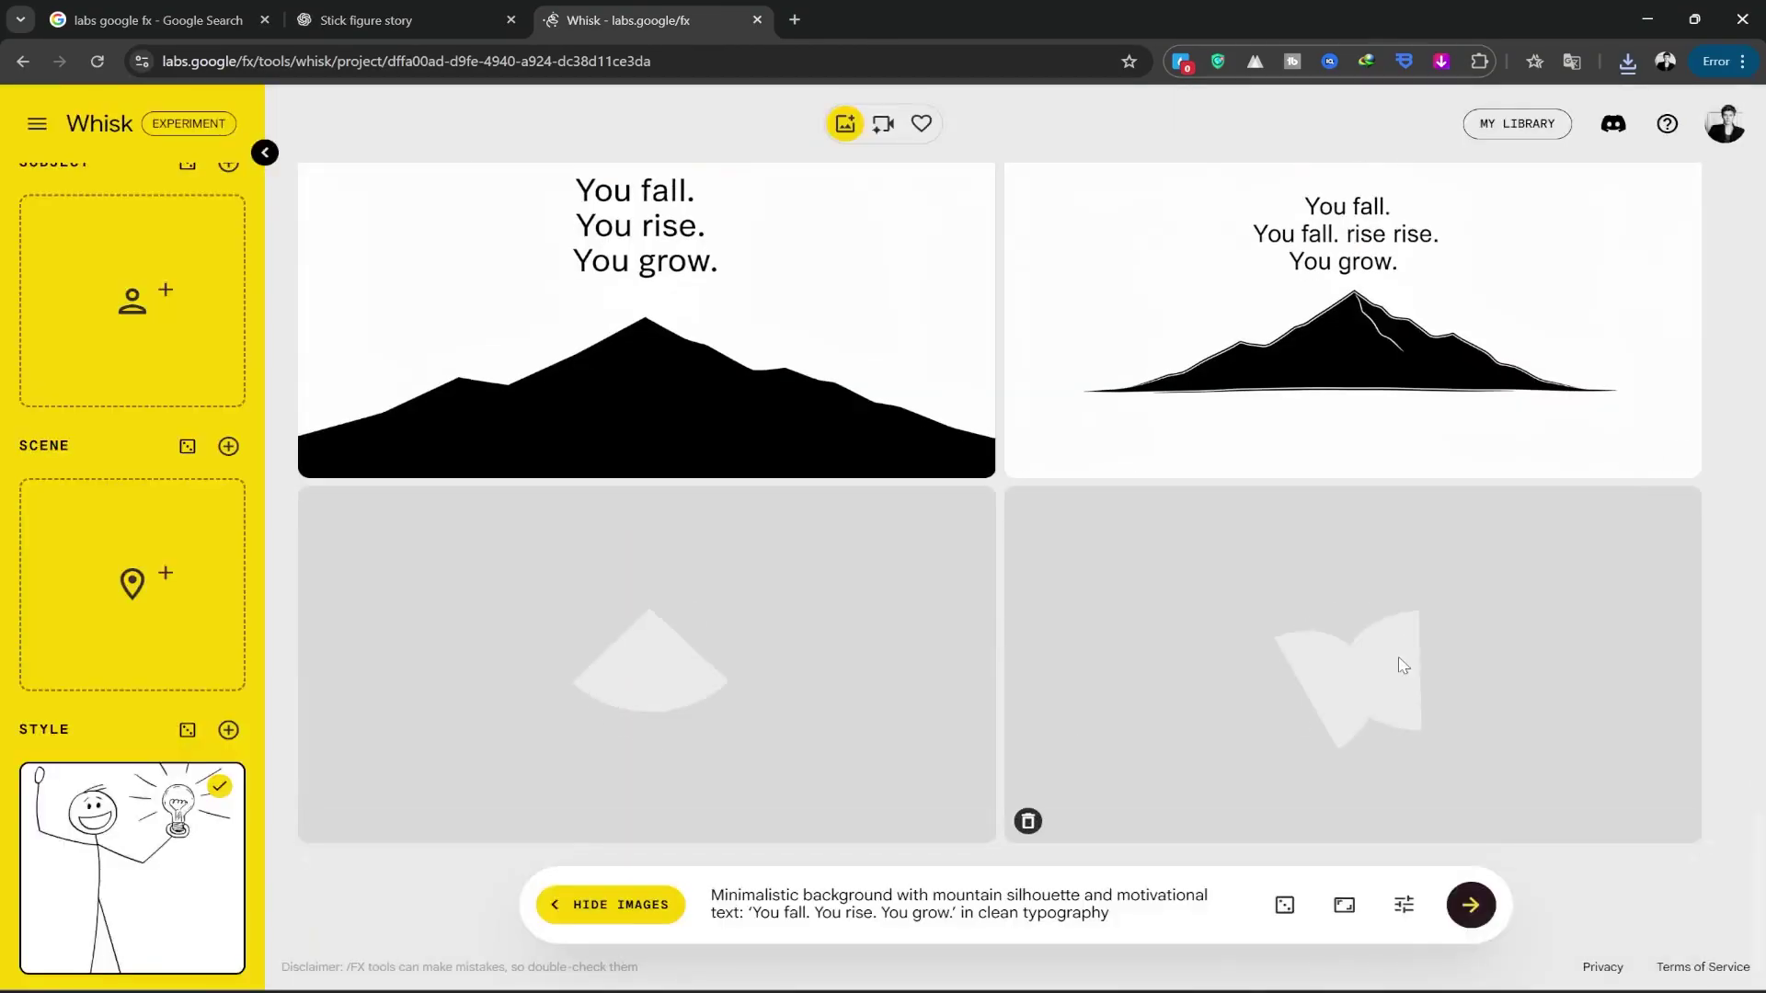
{"action": "scroll", "coordinate": [1716, 552], "scroll_direction": "down", "scroll_amount": 20}
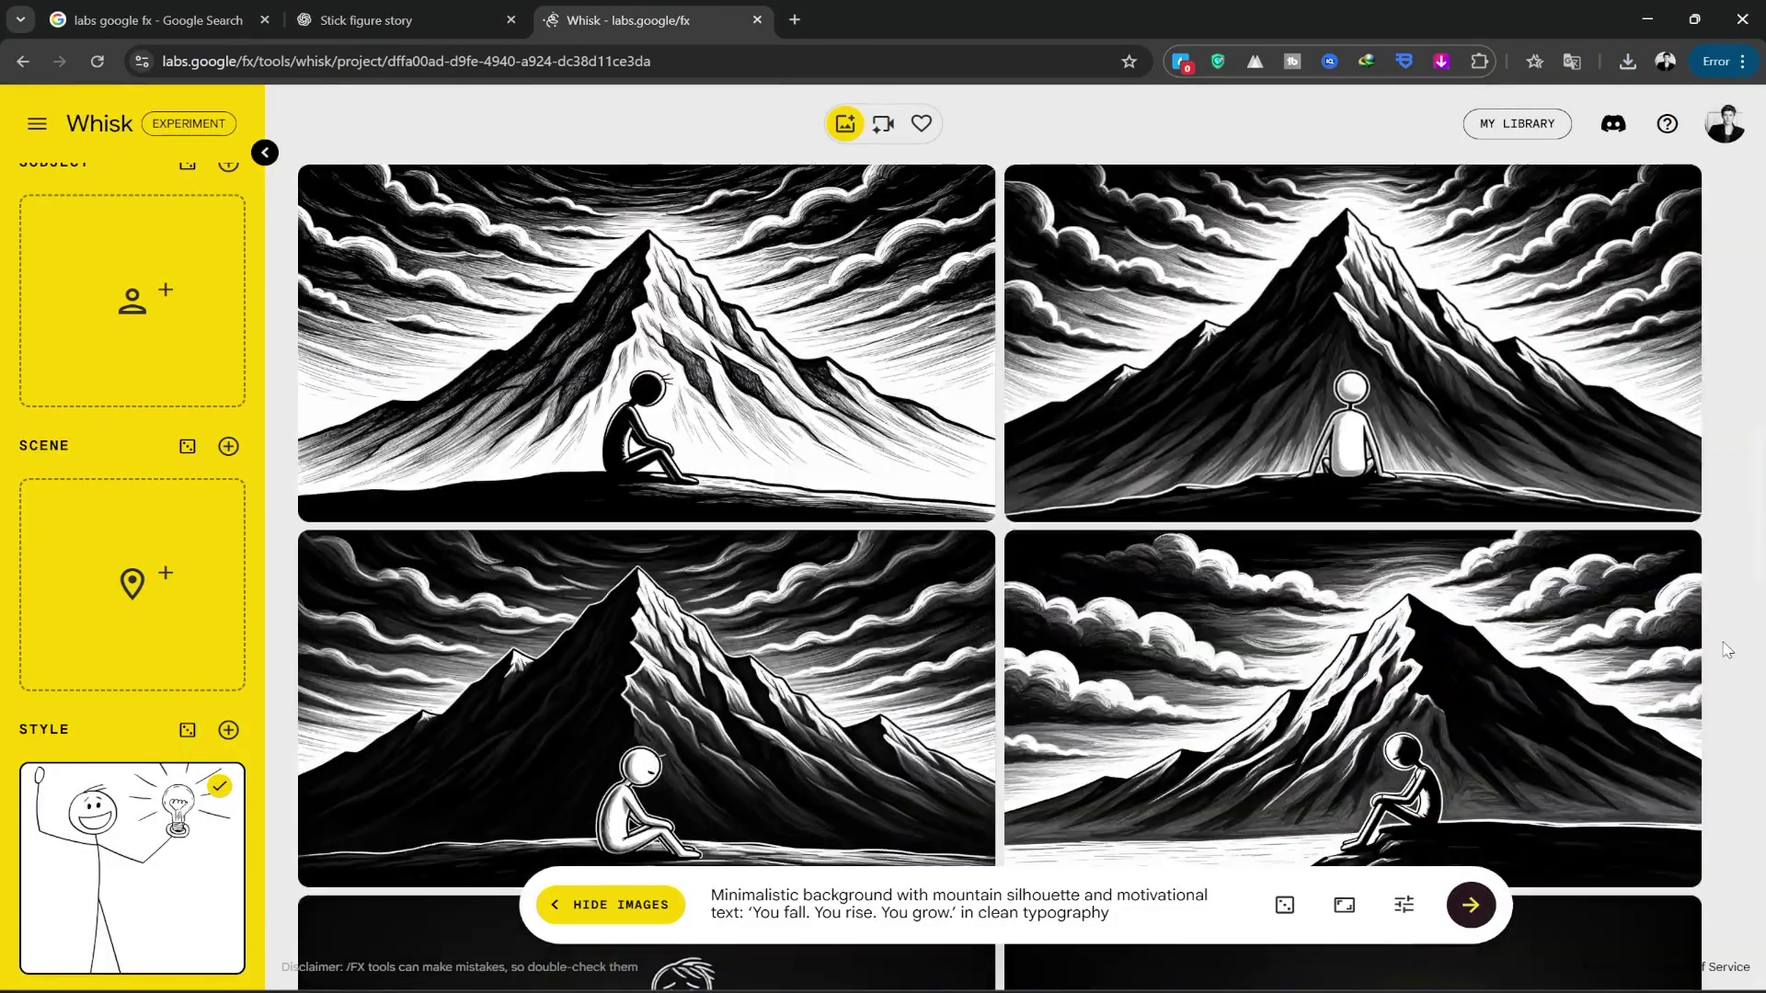
{"action": "scroll", "coordinate": [1716, 644], "scroll_direction": "up", "scroll_amount": 2}
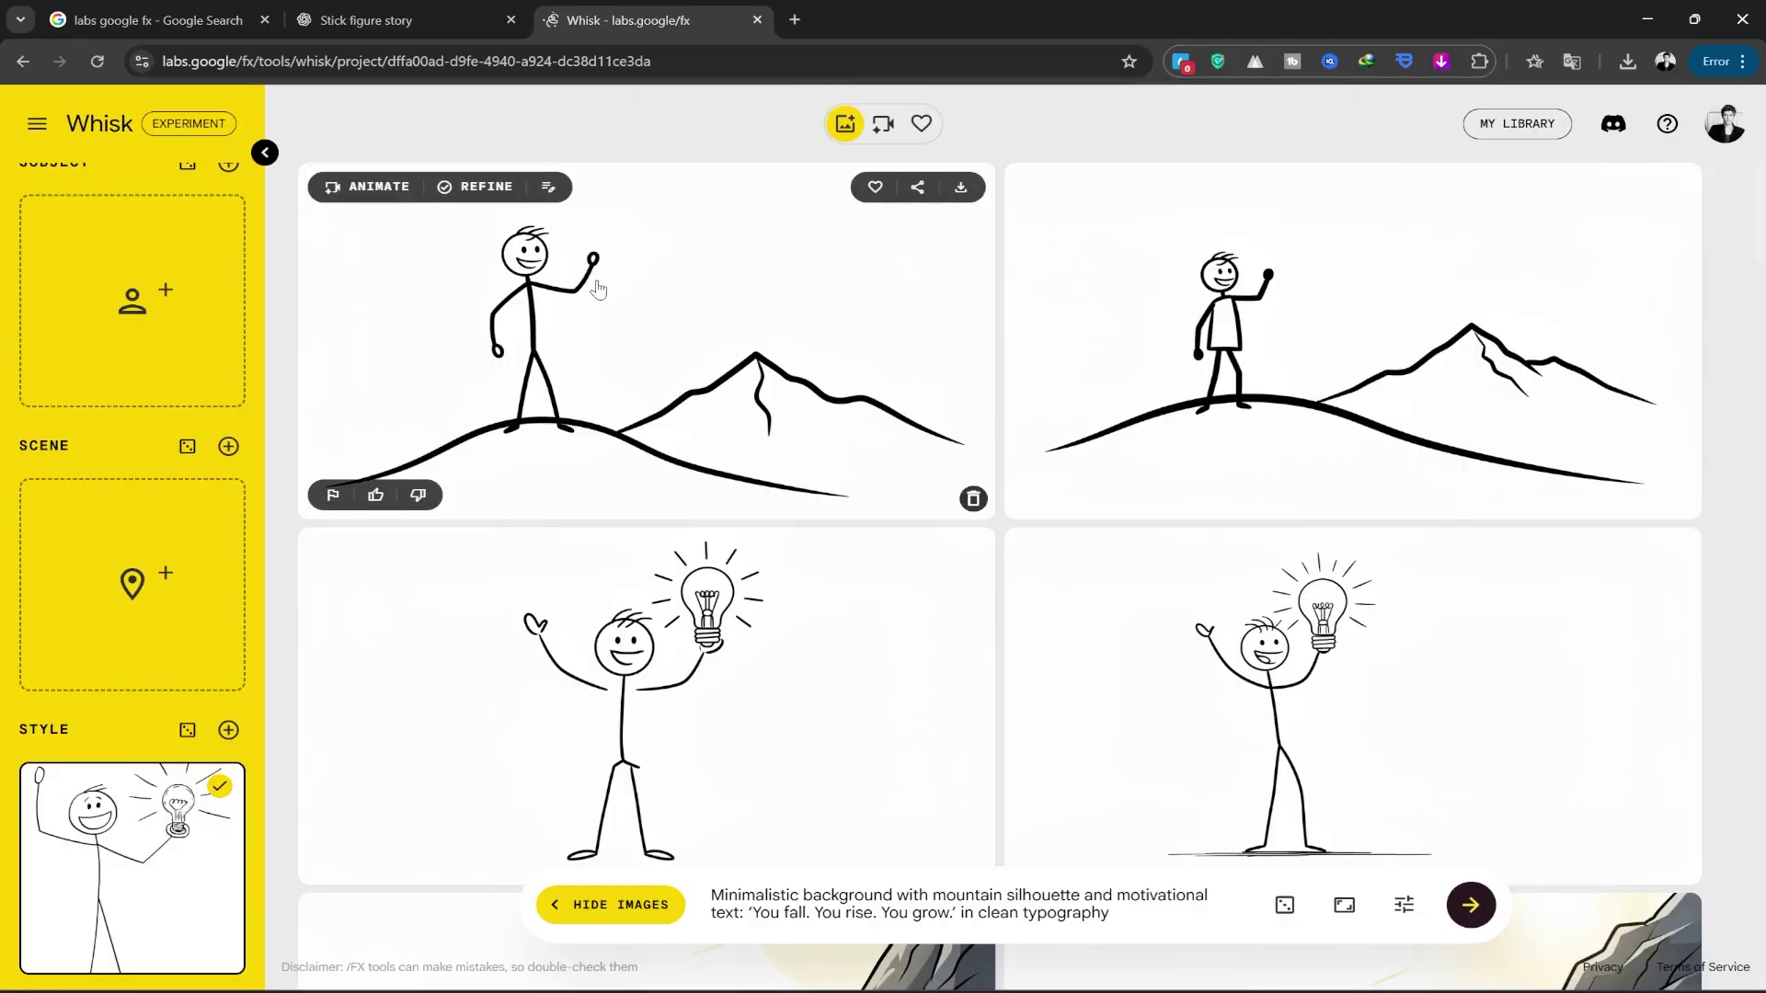
Step: Animate the hill image with the Scene 1 video prompt pasted from ChatGPT
{"action": "left_click", "coordinate": [365, 188]}
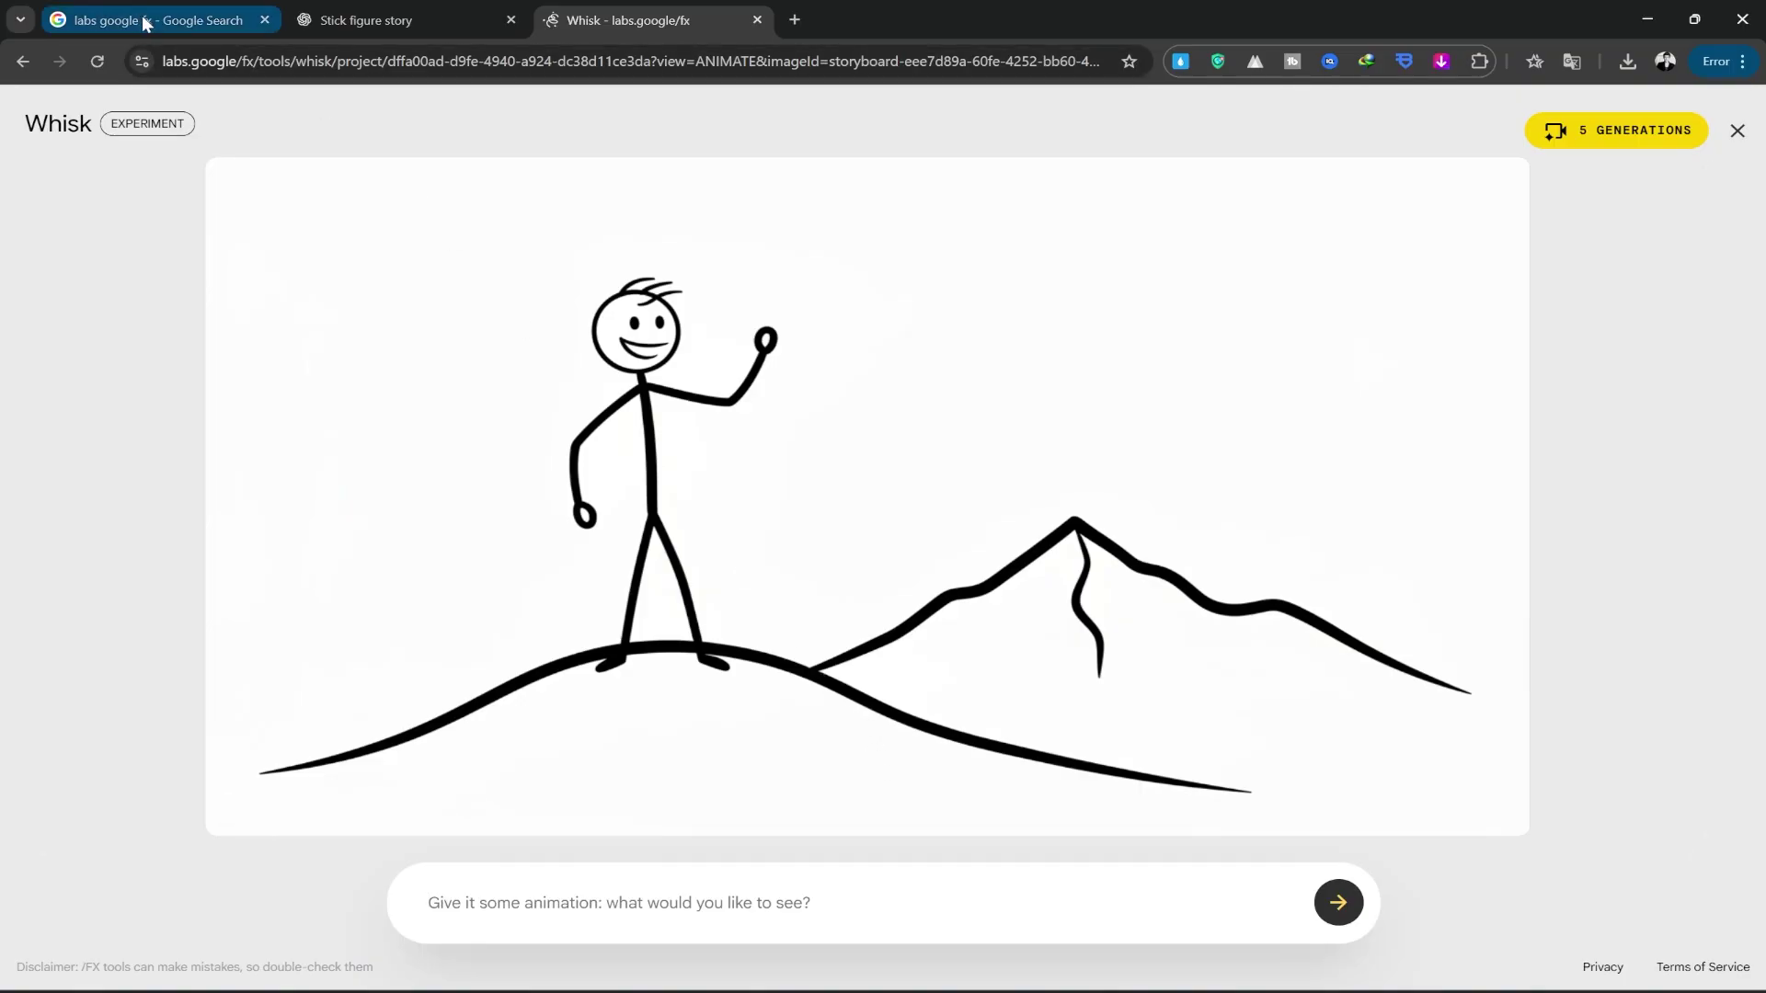
{"action": "left_click", "coordinate": [334, 20]}
{"action": "scroll", "coordinate": [688, 489], "scroll_direction": "up", "scroll_amount": 7}
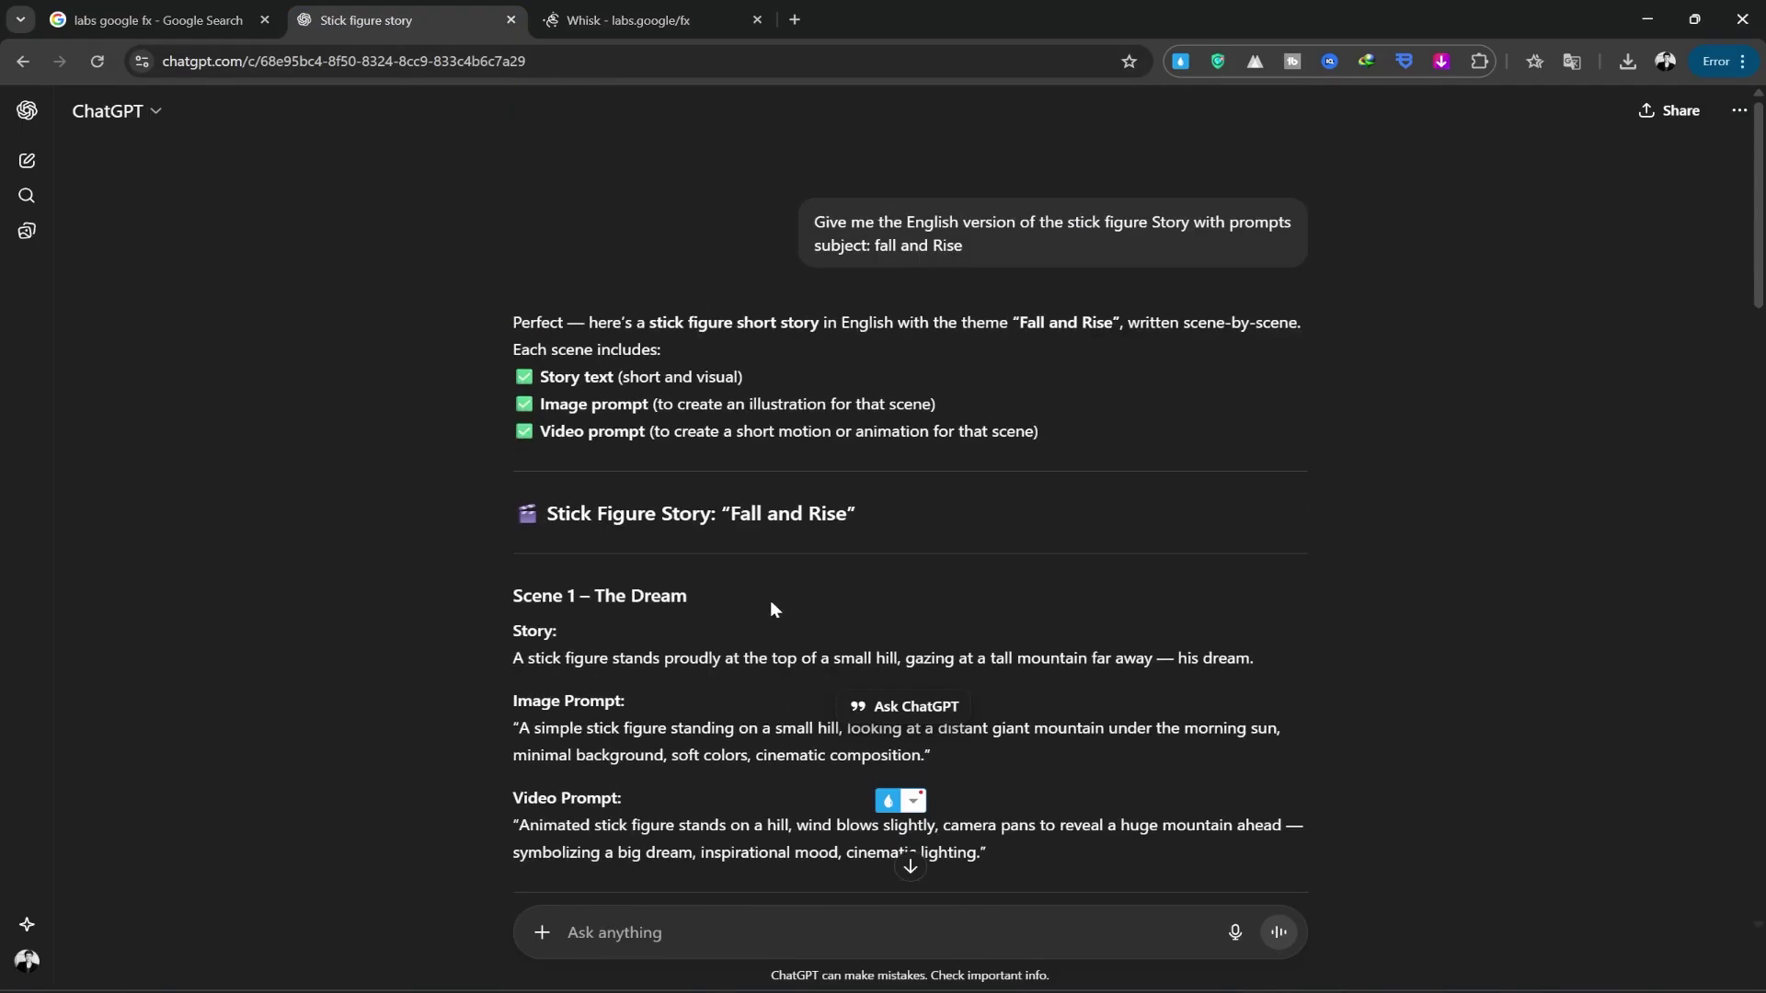
{"action": "scroll", "coordinate": [770, 599], "scroll_direction": "down", "scroll_amount": 3}
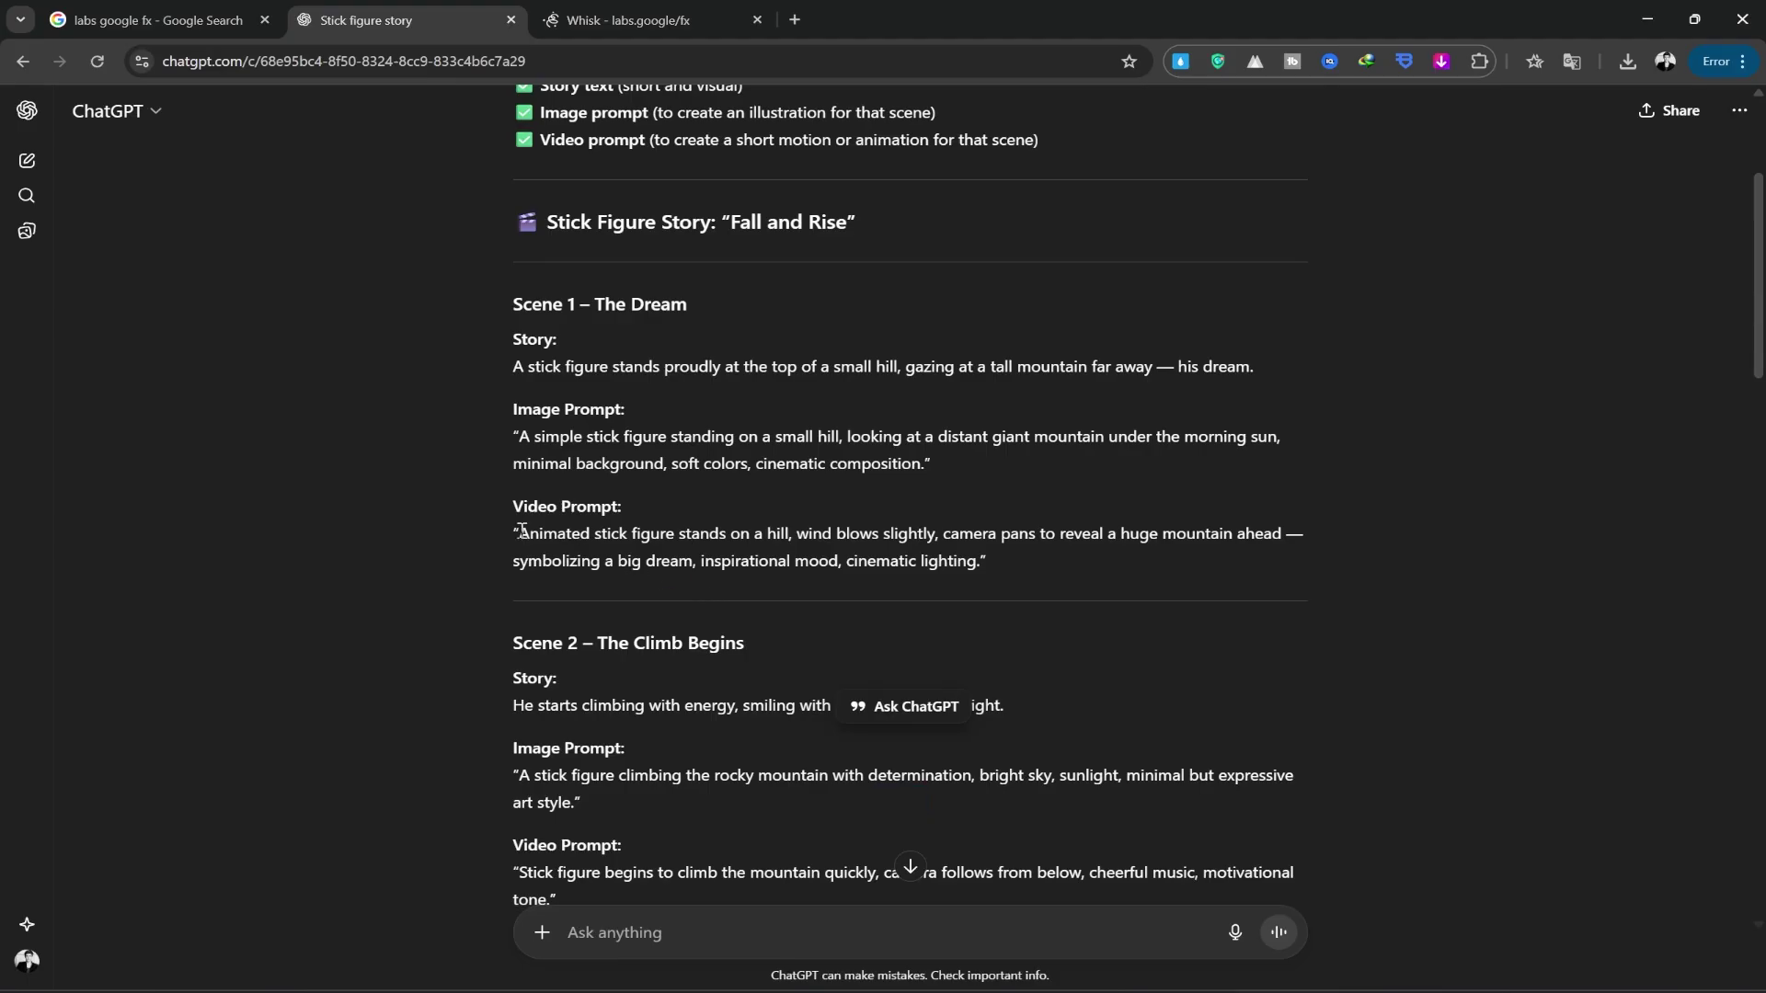
{"action": "left_click_drag", "start_coordinate": [521, 531], "coordinate": [929, 577]}
{"action": "key", "text": "ctrl+c"}
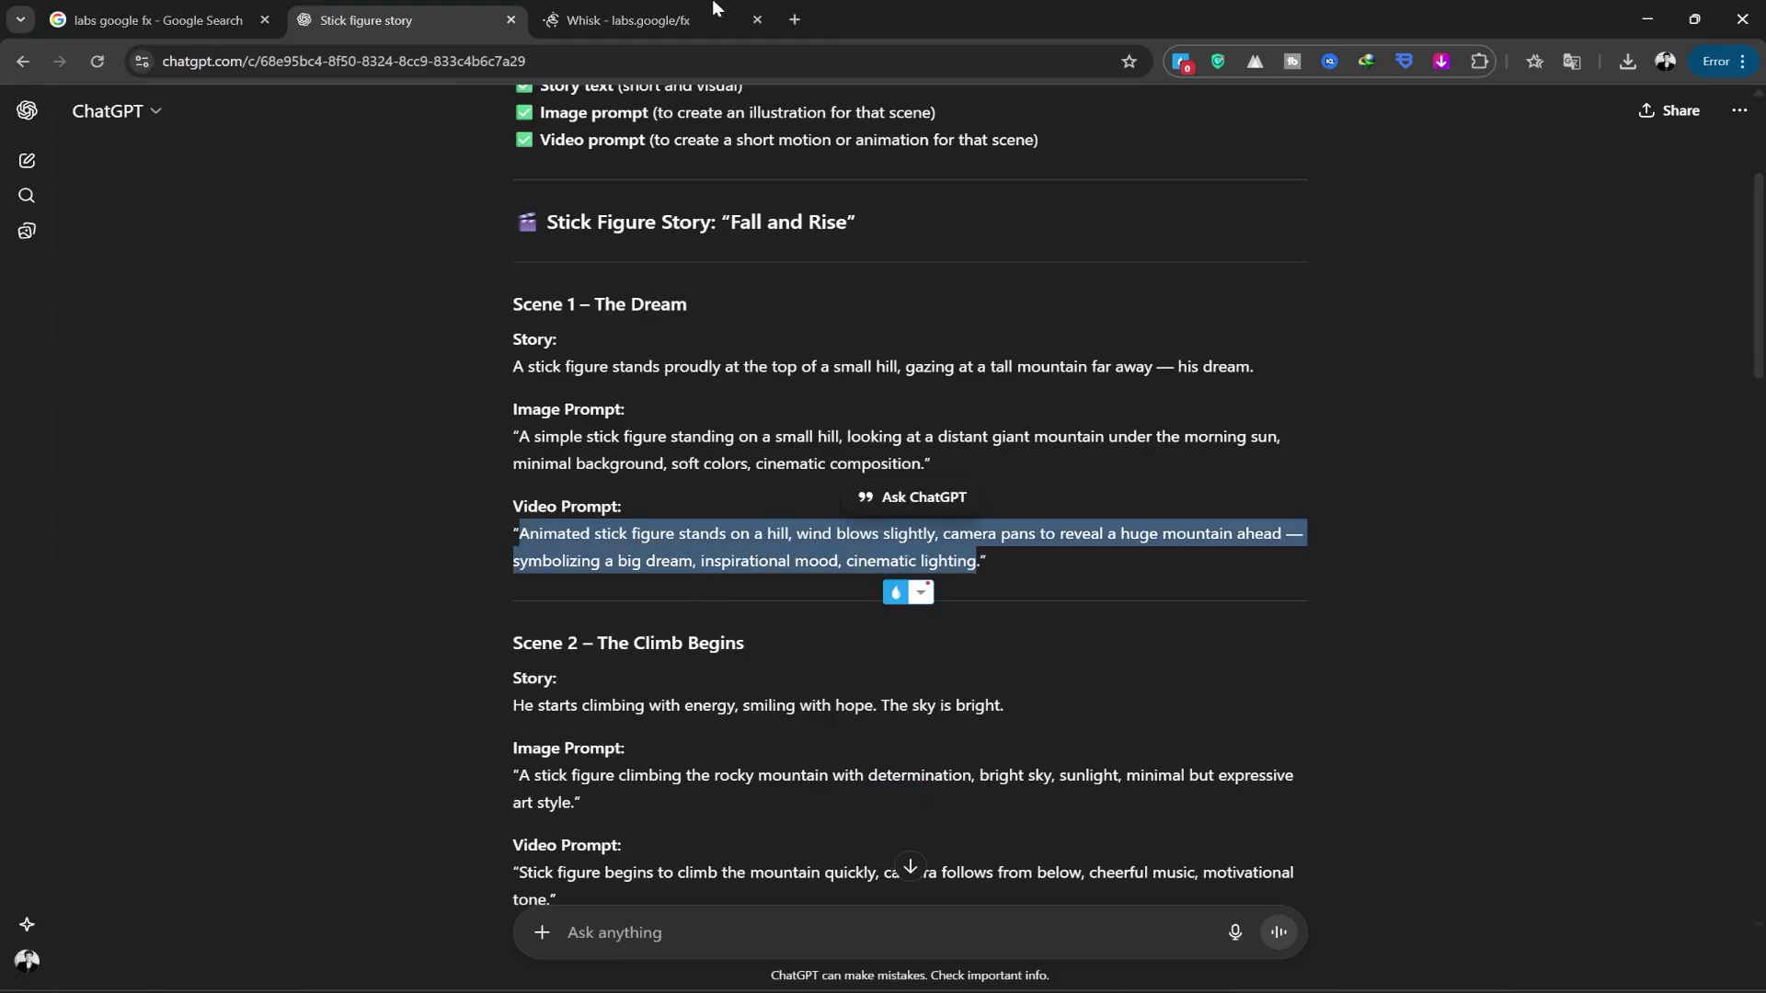
{"action": "left_click", "coordinate": [714, 12]}
{"action": "left_click", "coordinate": [728, 887]}
{"action": "key", "text": "ctrl+v"}
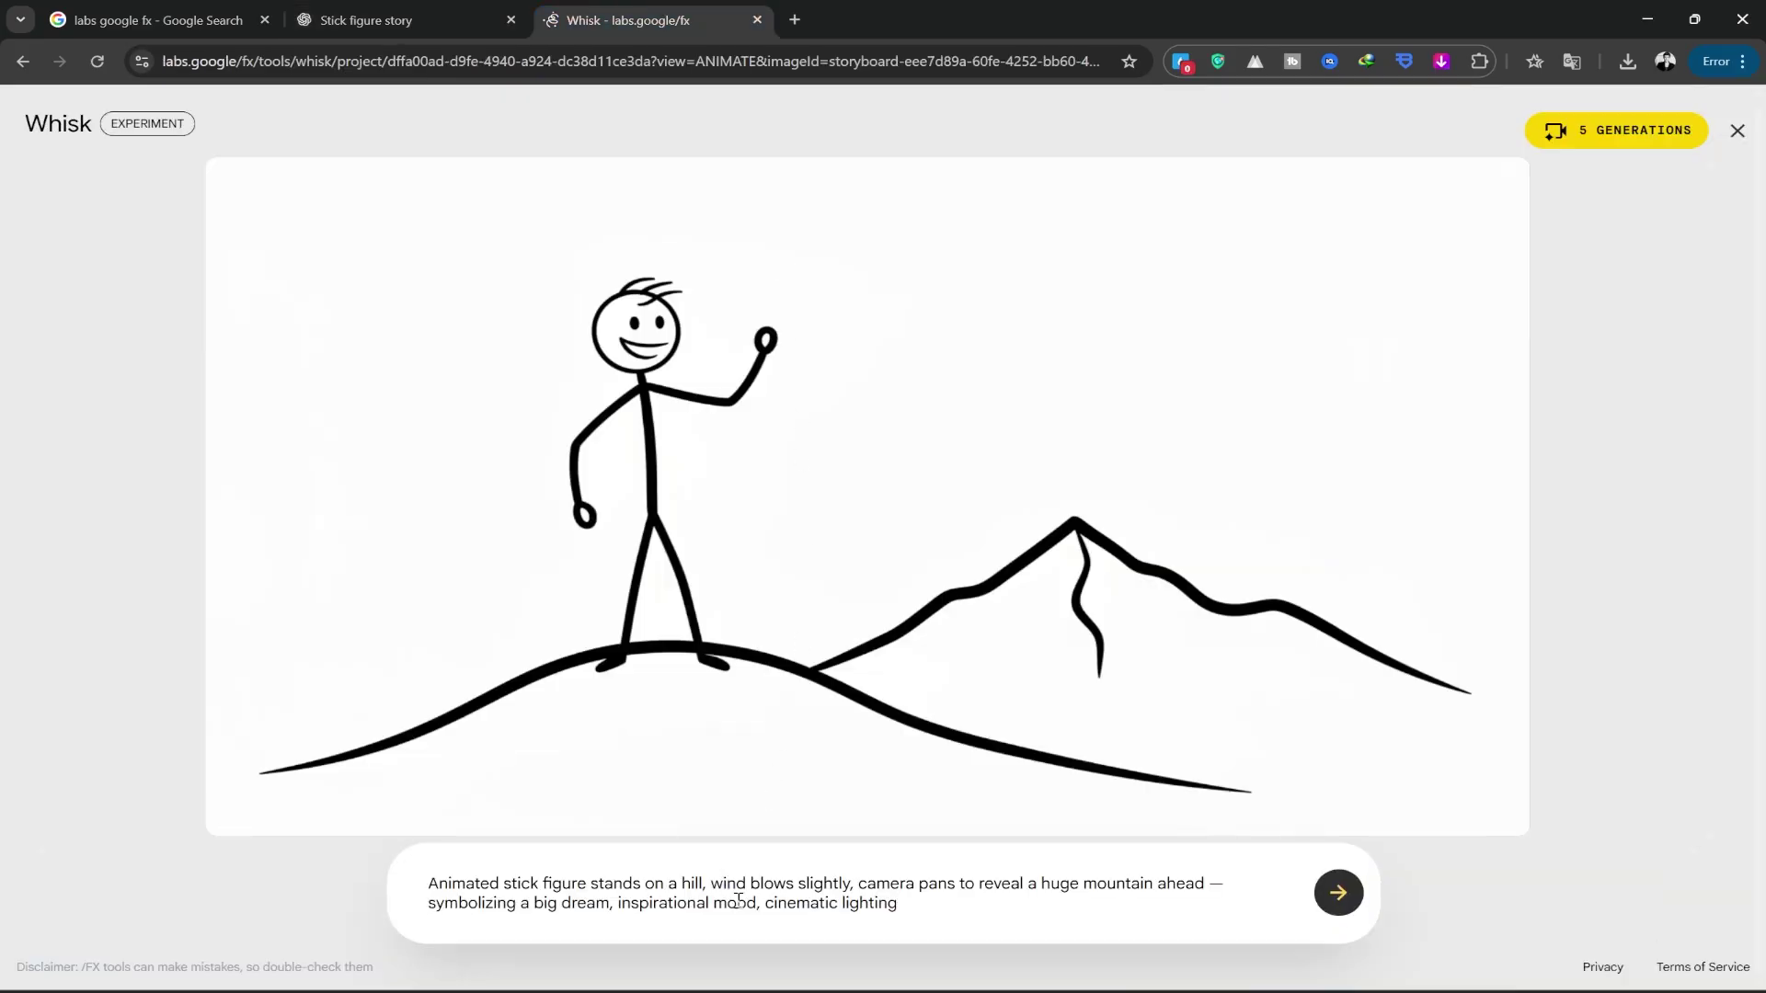
{"action": "left_click", "coordinate": [454, 11]}
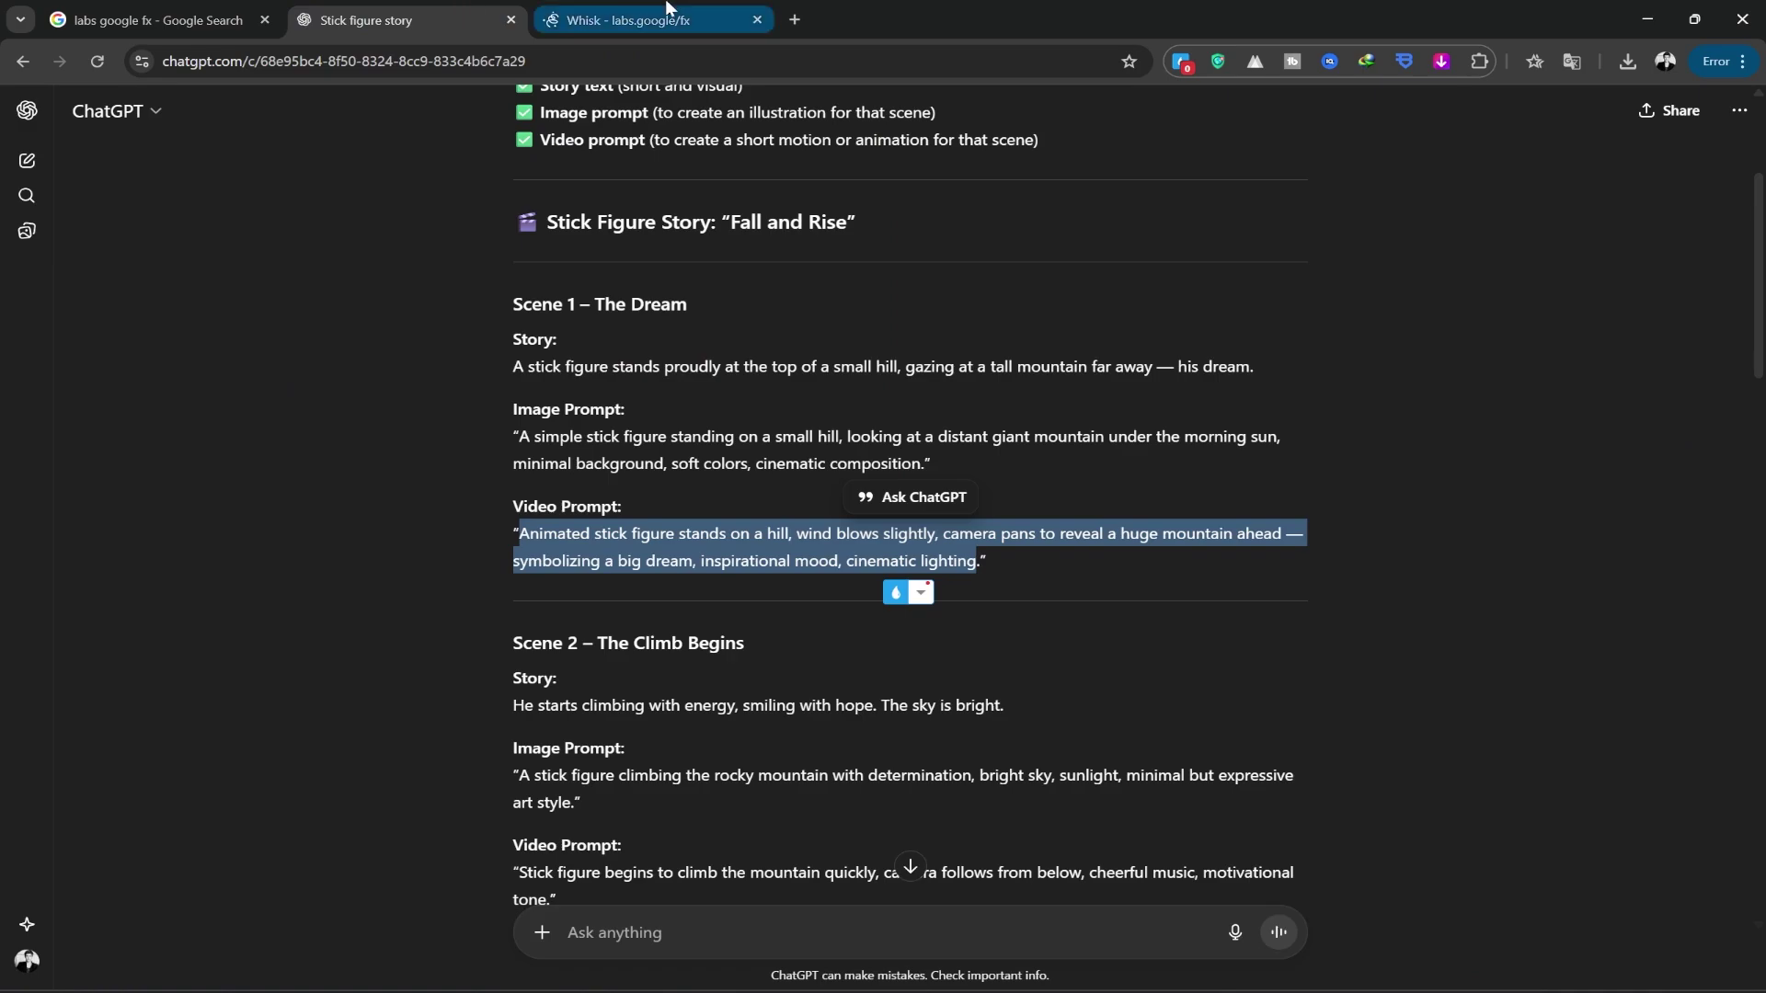
{"action": "left_click", "coordinate": [683, 27]}
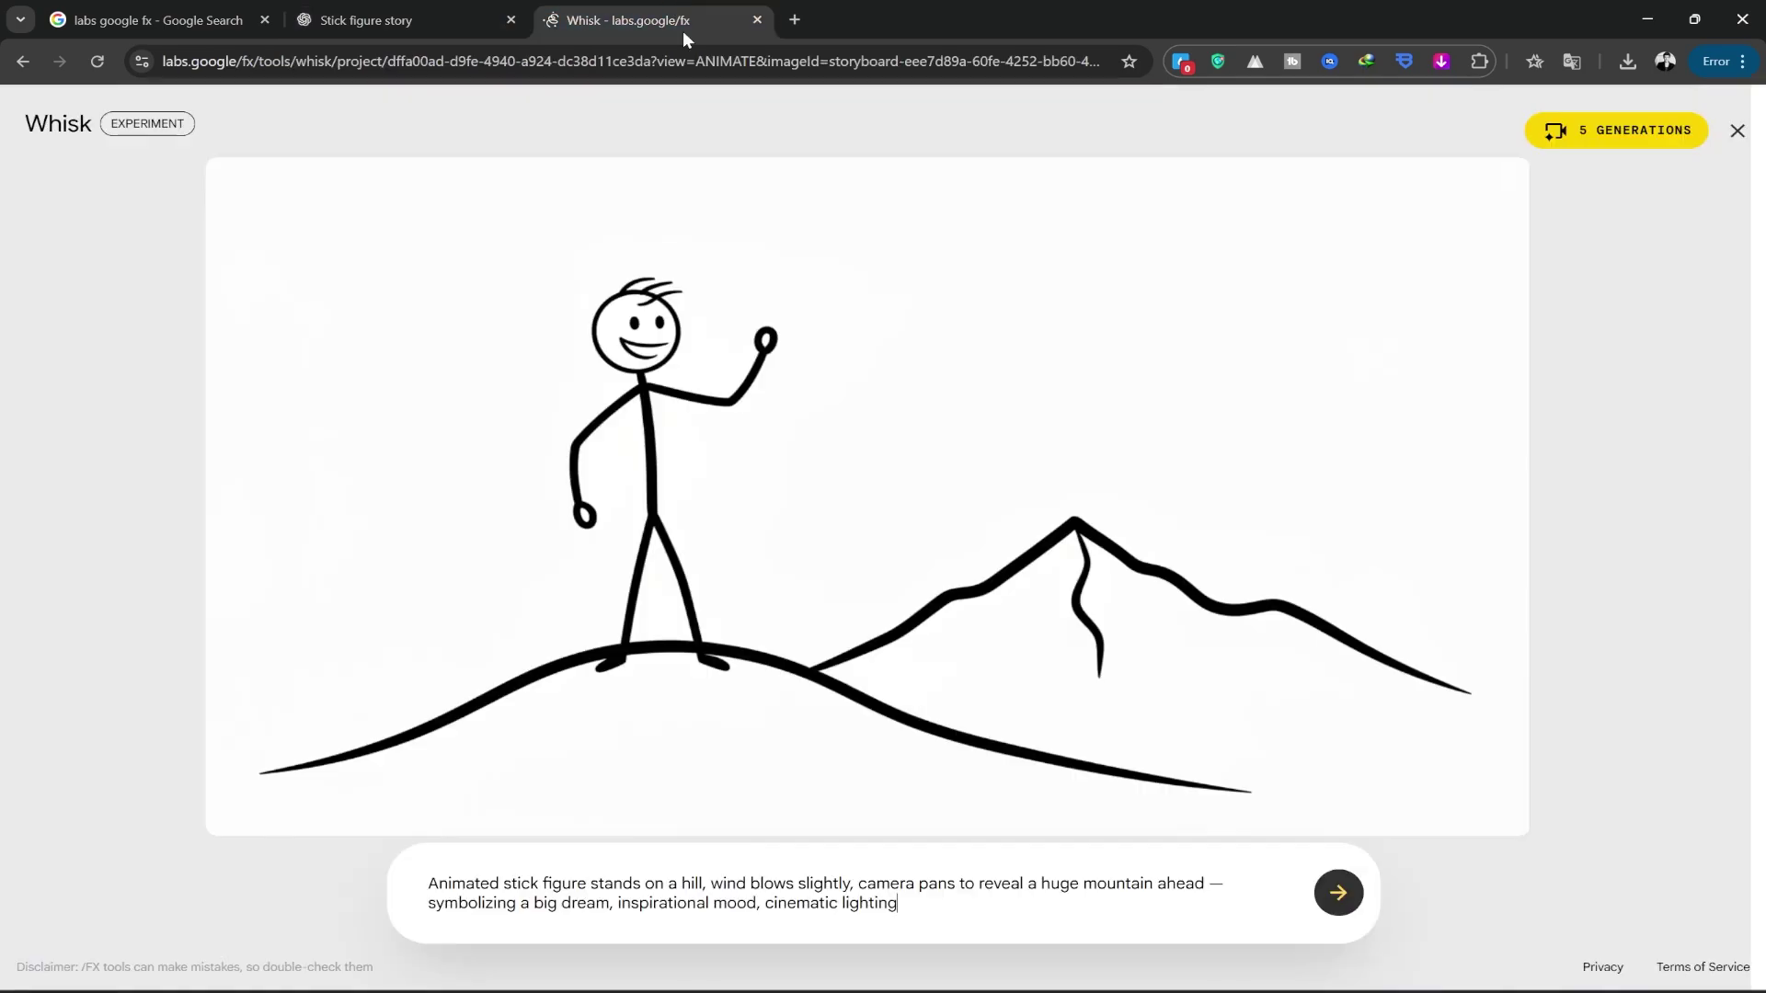
{"action": "left_click", "coordinate": [1348, 897]}
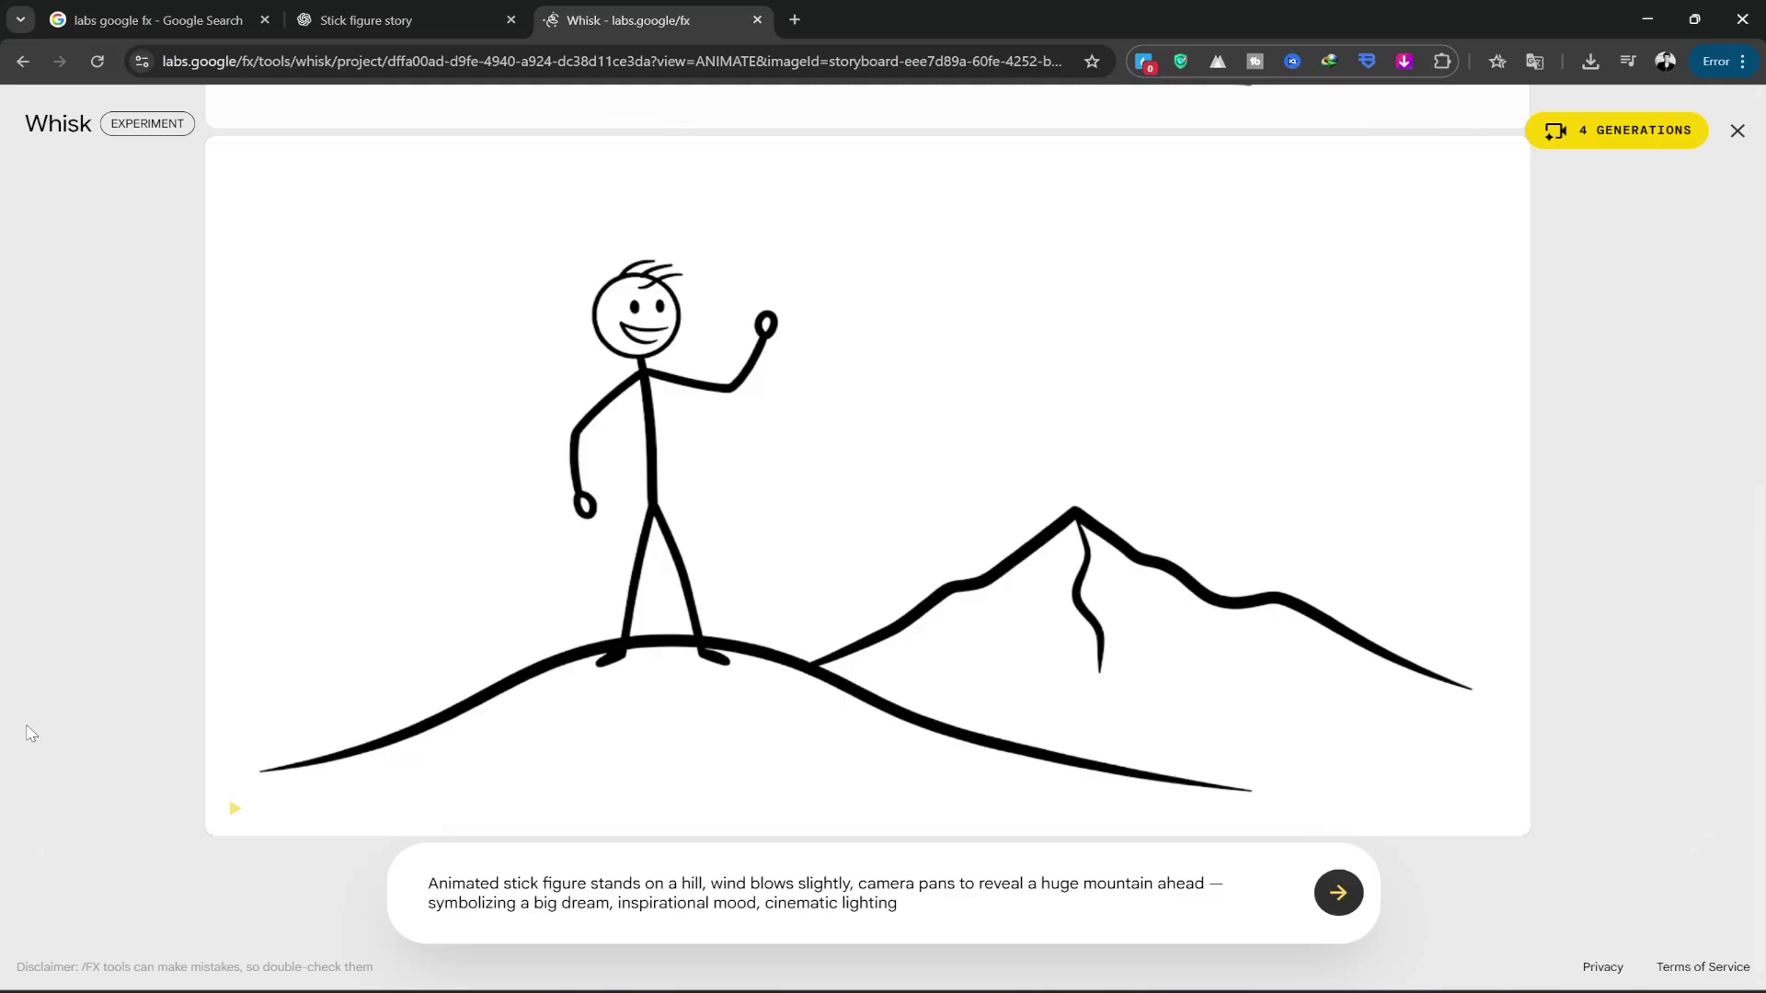
{"action": "mouse_move", "coordinate": [242, 824]}
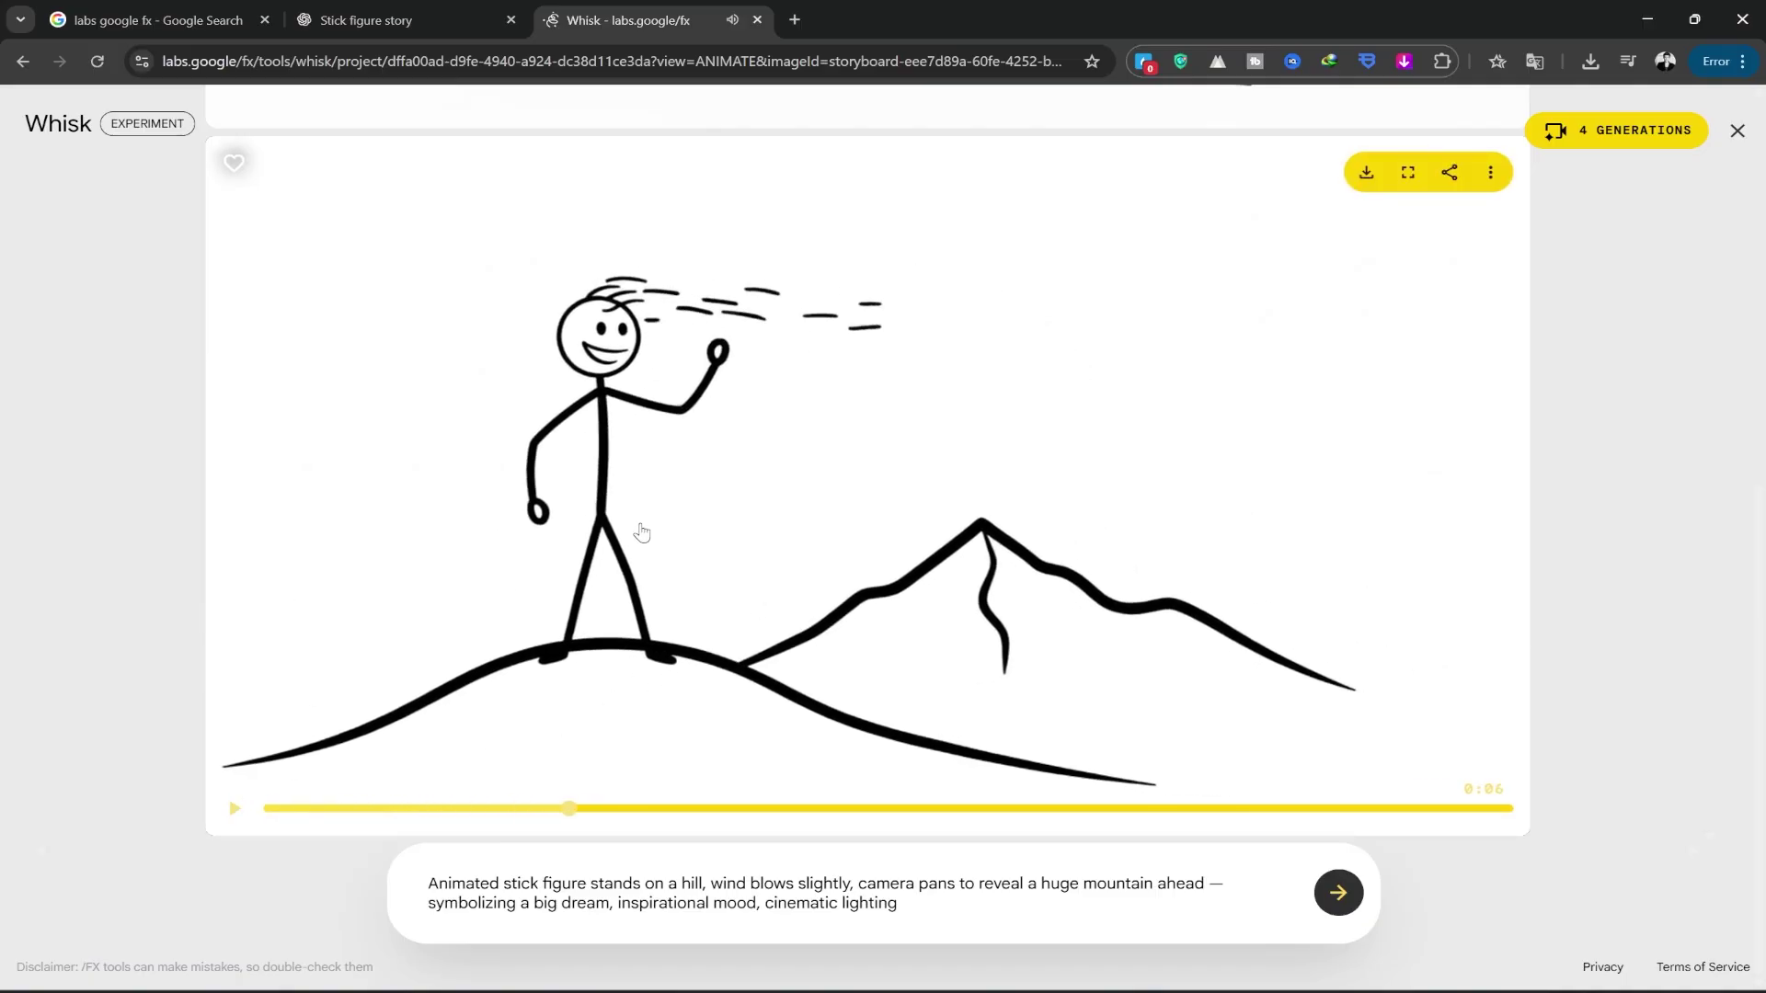
Step: Copy the Scene 2 video prompt from ChatGPT for the next clip
{"action": "left_click", "coordinate": [388, 16]}
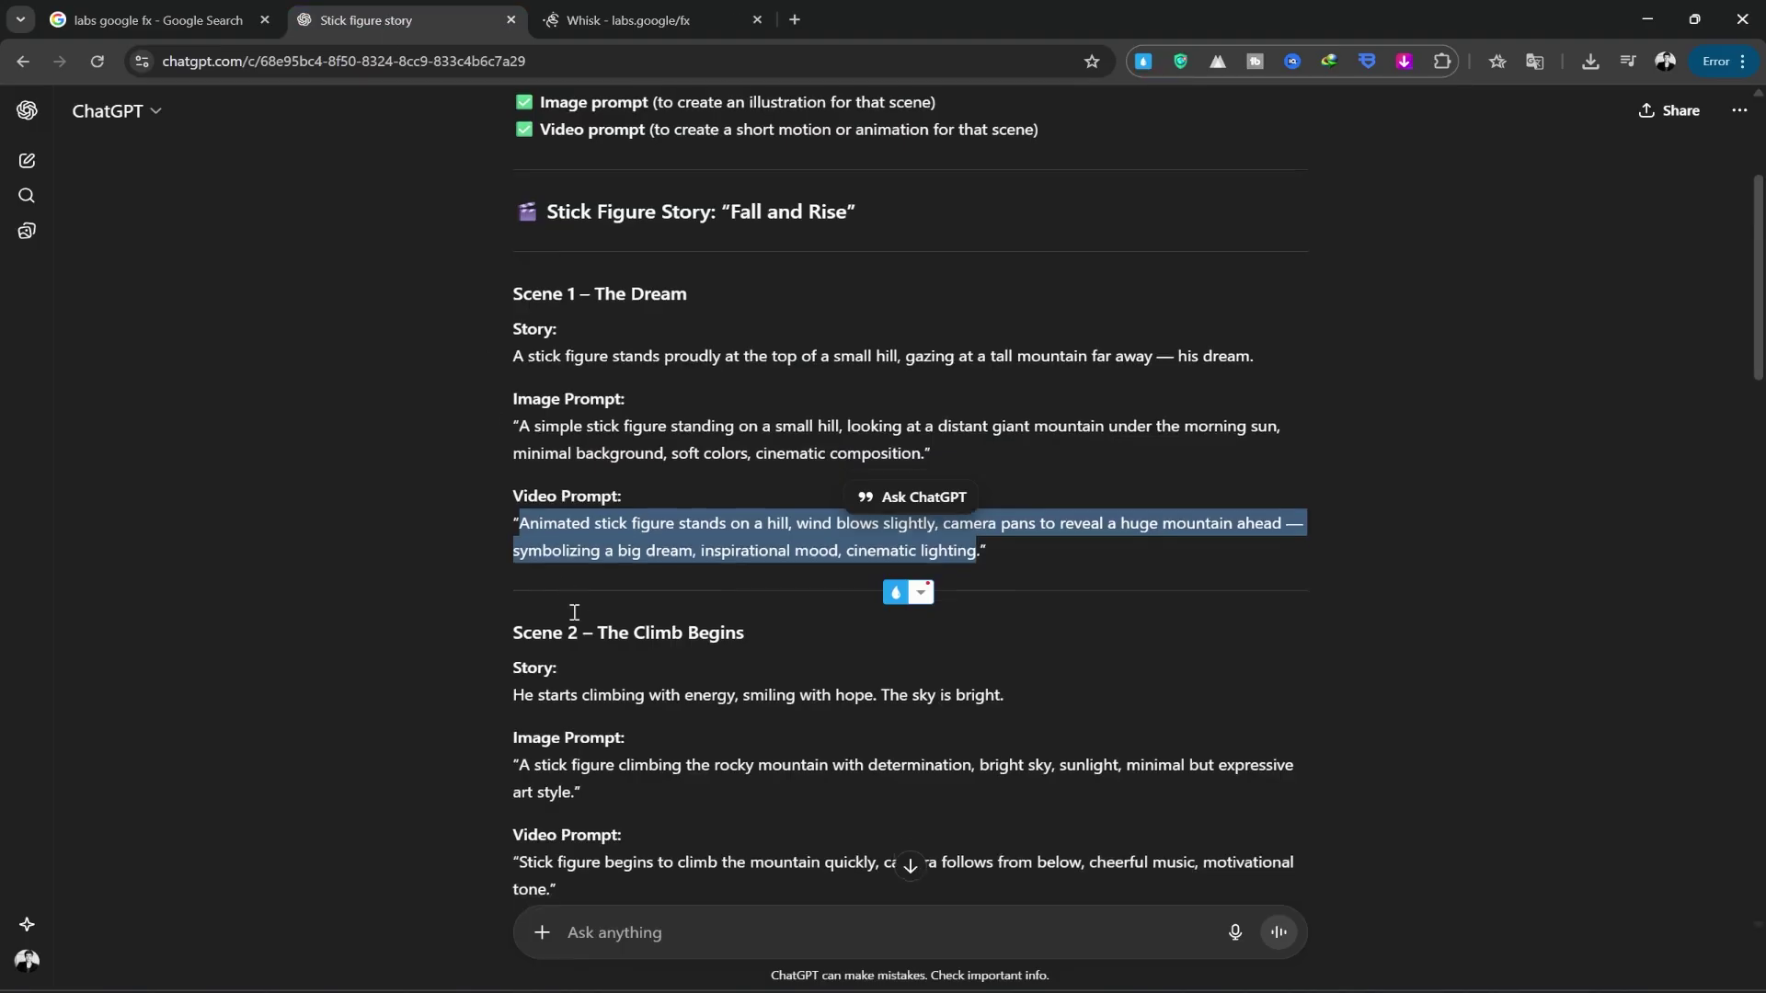
{"action": "left_click_drag", "start_coordinate": [519, 678], "coordinate": [547, 706]}
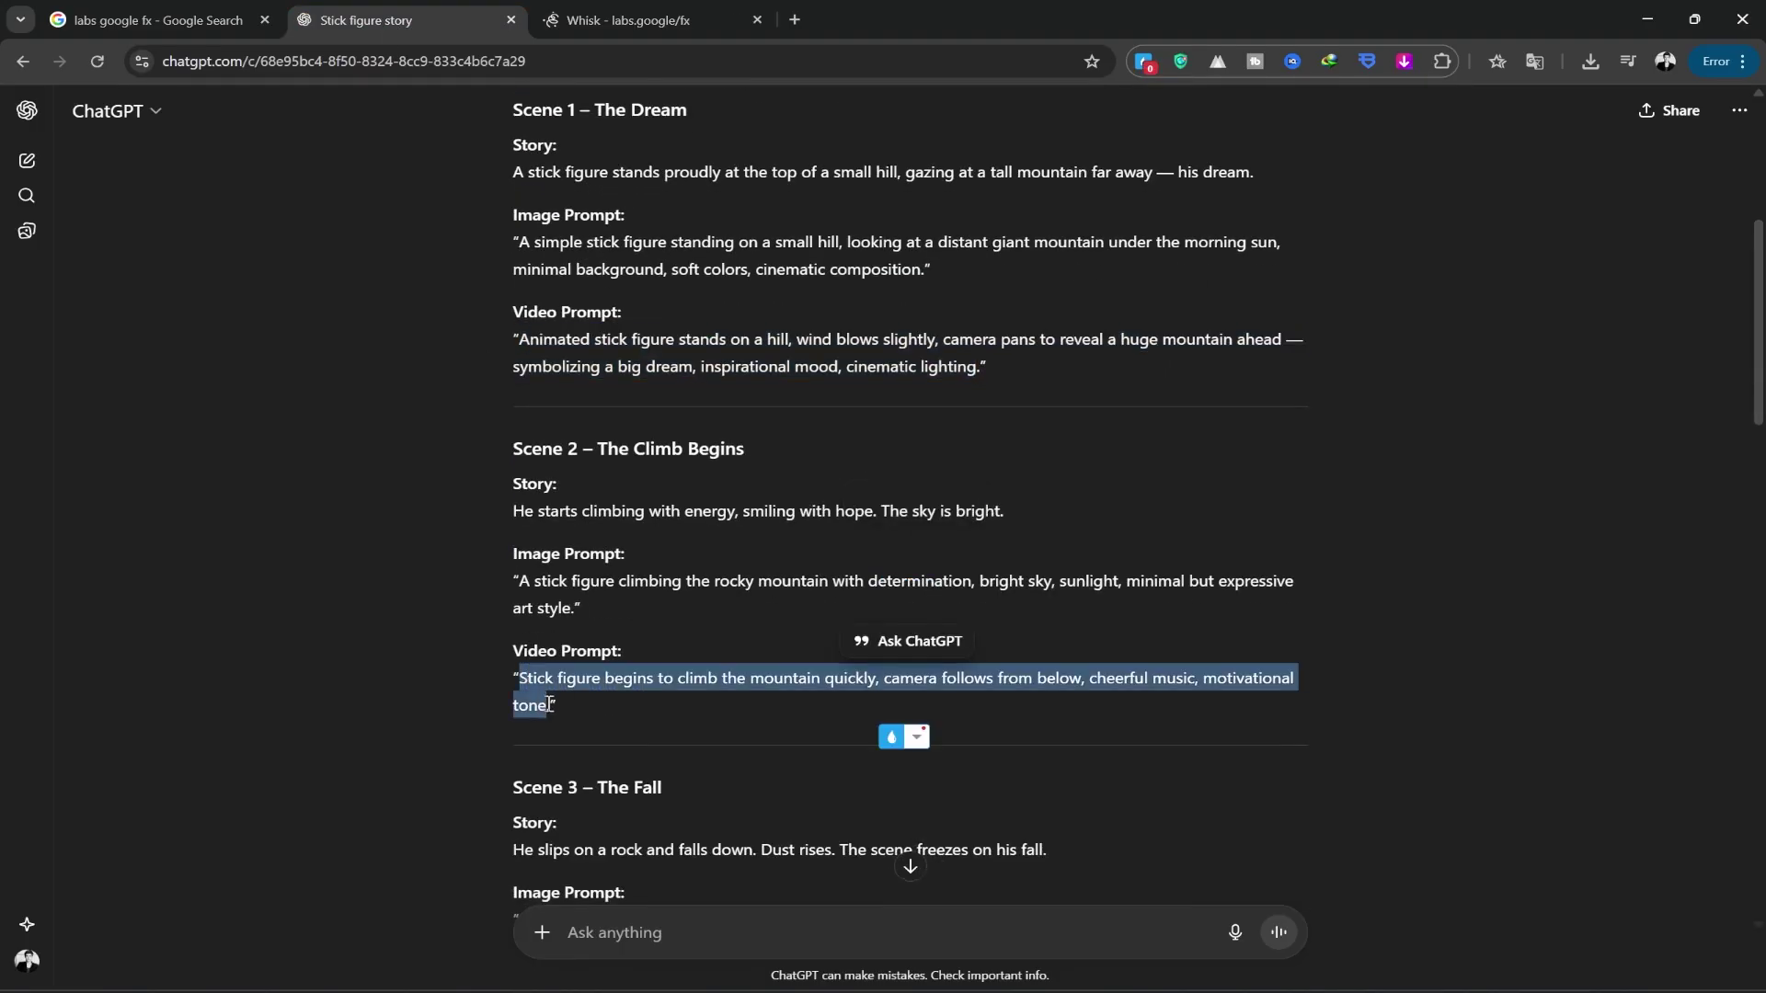
{"action": "right_click", "coordinate": [547, 683]}
{"action": "left_click", "coordinate": [552, 706]}
{"action": "left_click", "coordinate": [635, 19]}
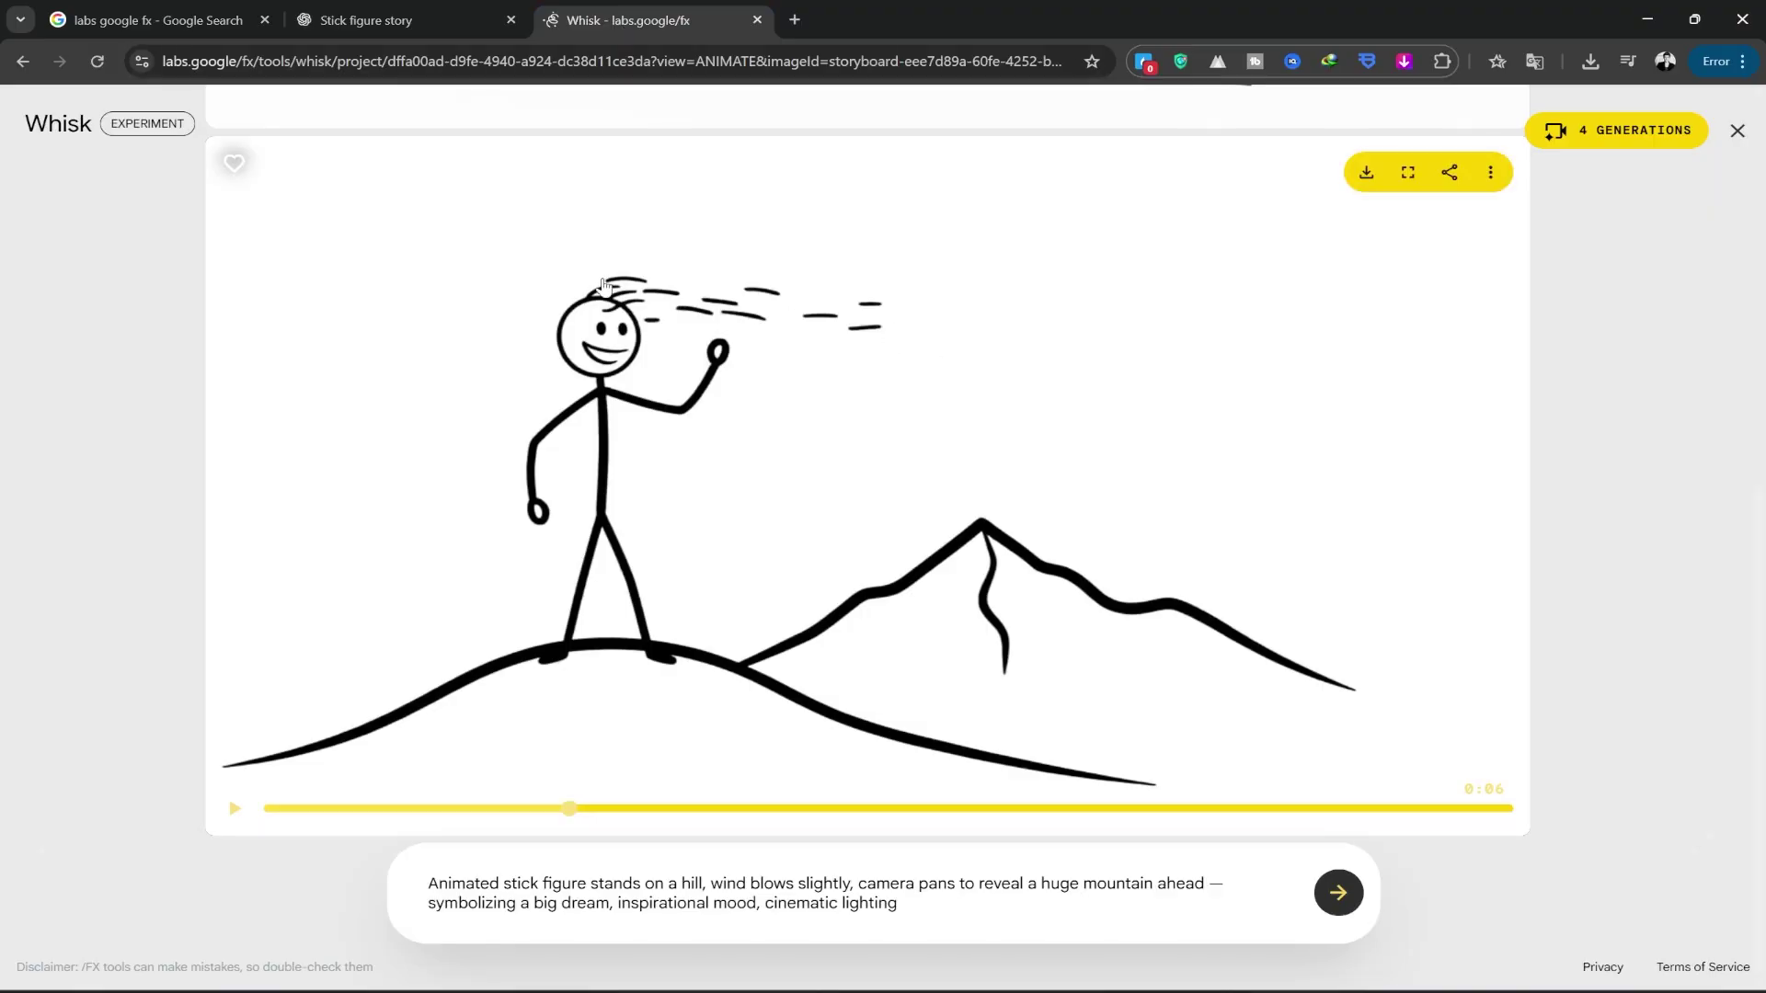
Step: Animate the lightbulb stick figure image with the pasted Scene 2 climbing prompt
{"action": "scroll", "coordinate": [304, 345], "scroll_direction": "down", "scroll_amount": 5}
{"action": "scroll", "coordinate": [1572, 165], "scroll_direction": "up", "scroll_amount": 2}
{"action": "left_click", "coordinate": [1739, 132]}
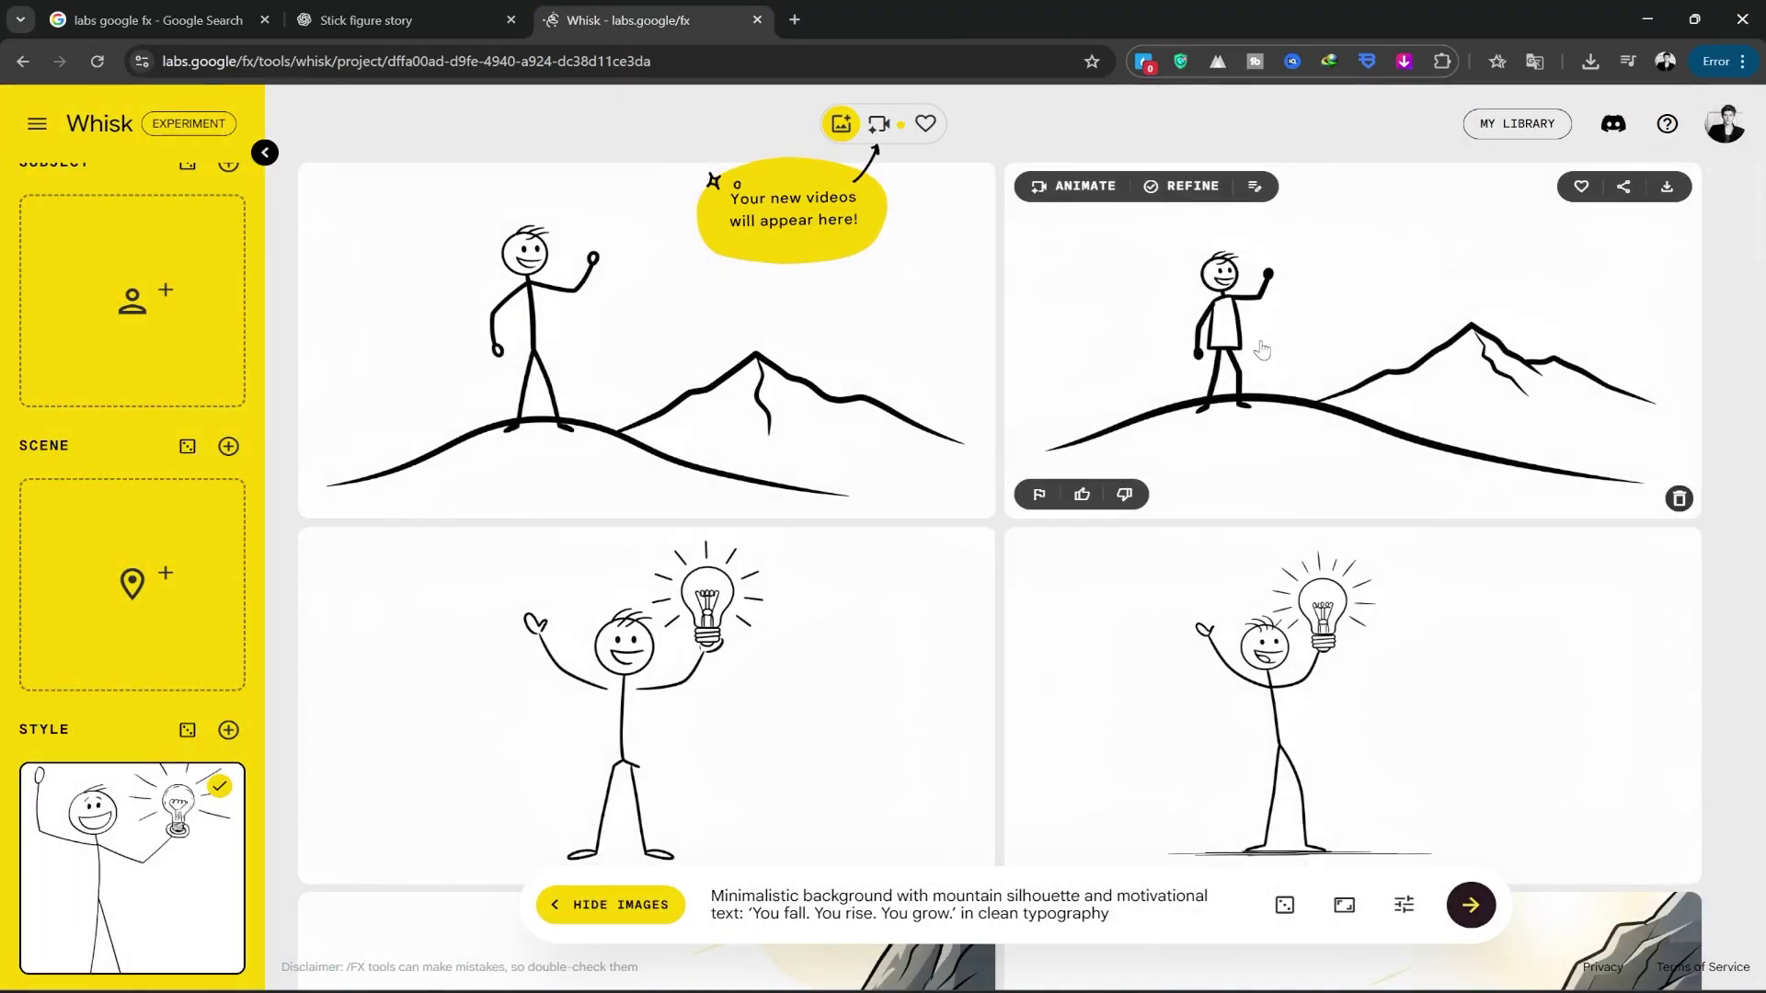
{"action": "scroll", "coordinate": [1183, 460], "scroll_direction": "down", "scroll_amount": 3}
{"action": "left_click", "coordinate": [1076, 262]}
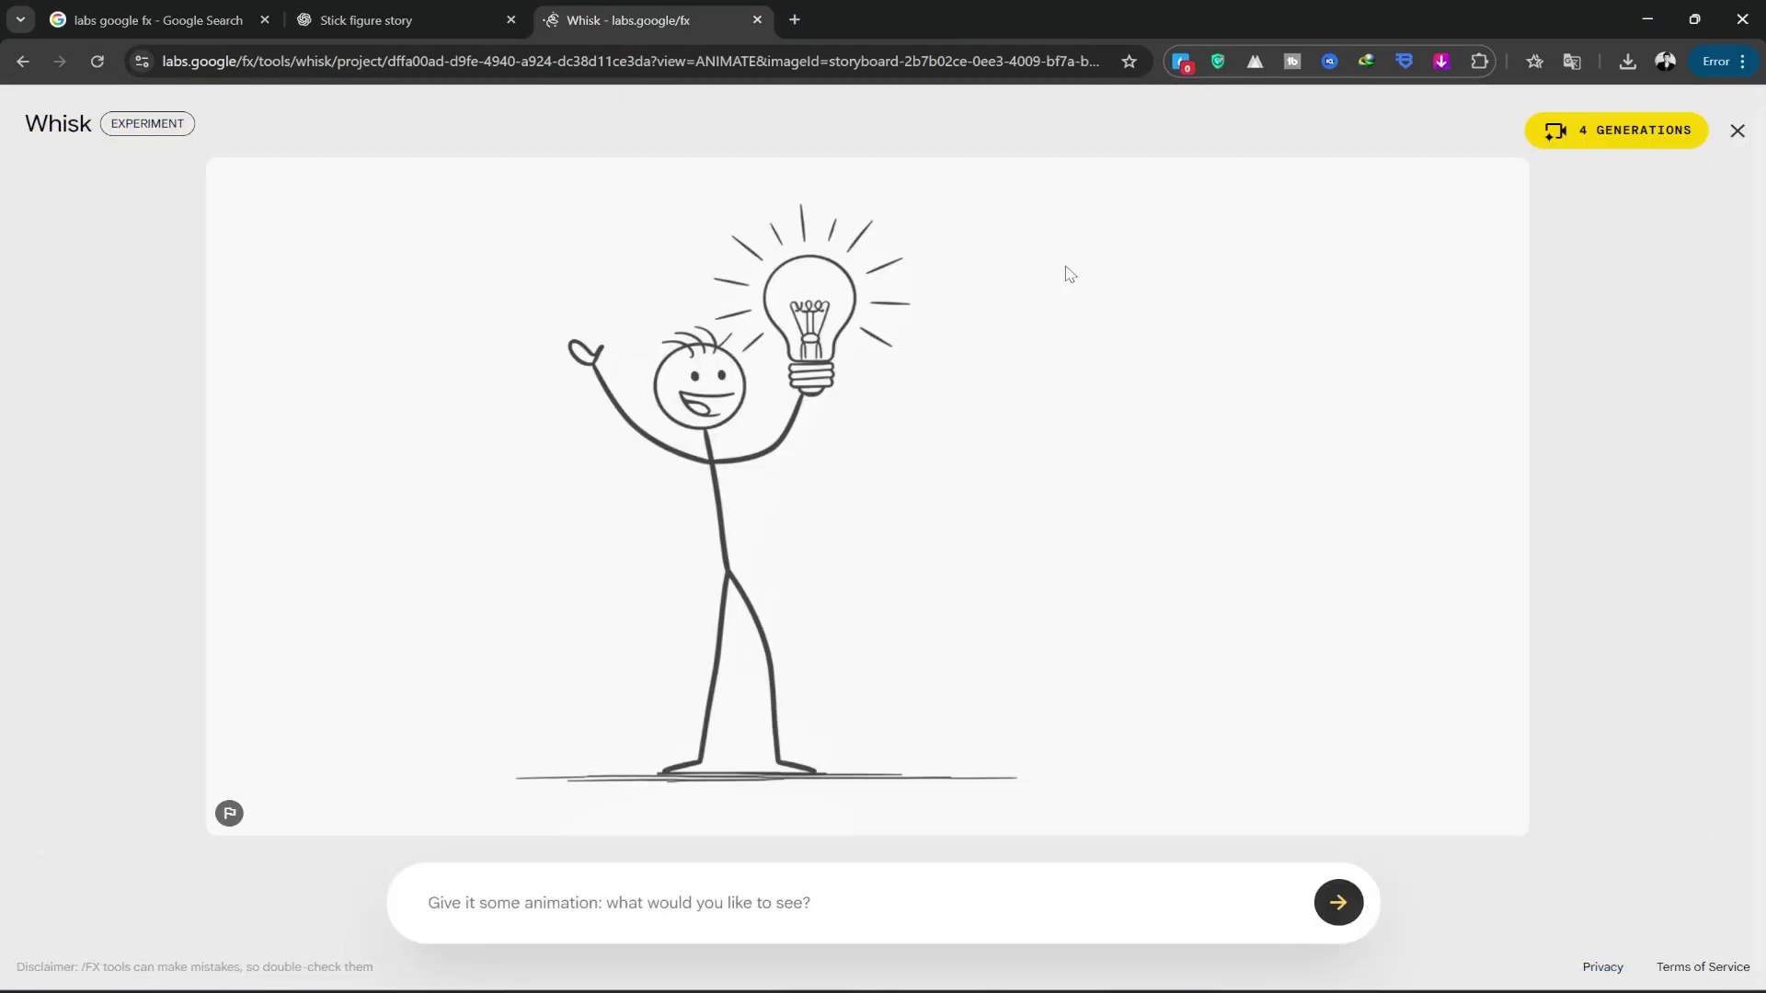
{"action": "right_click", "coordinate": [530, 904]}
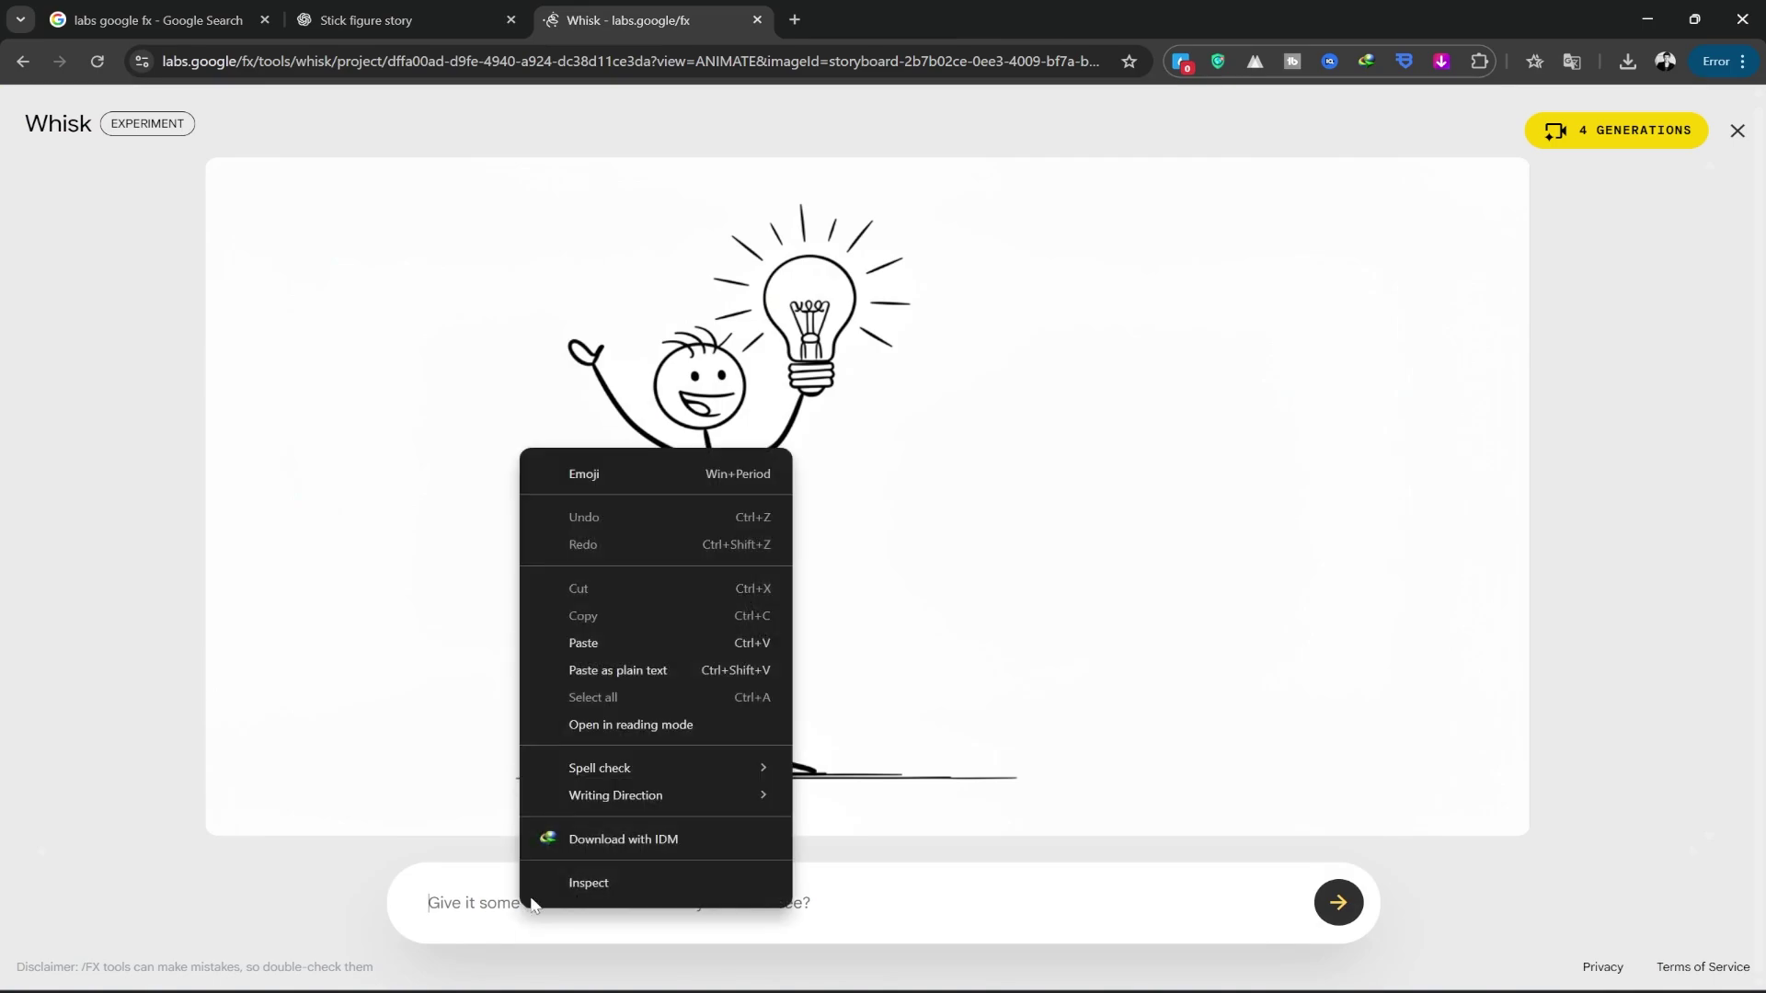
{"action": "left_click", "coordinate": [591, 643]}
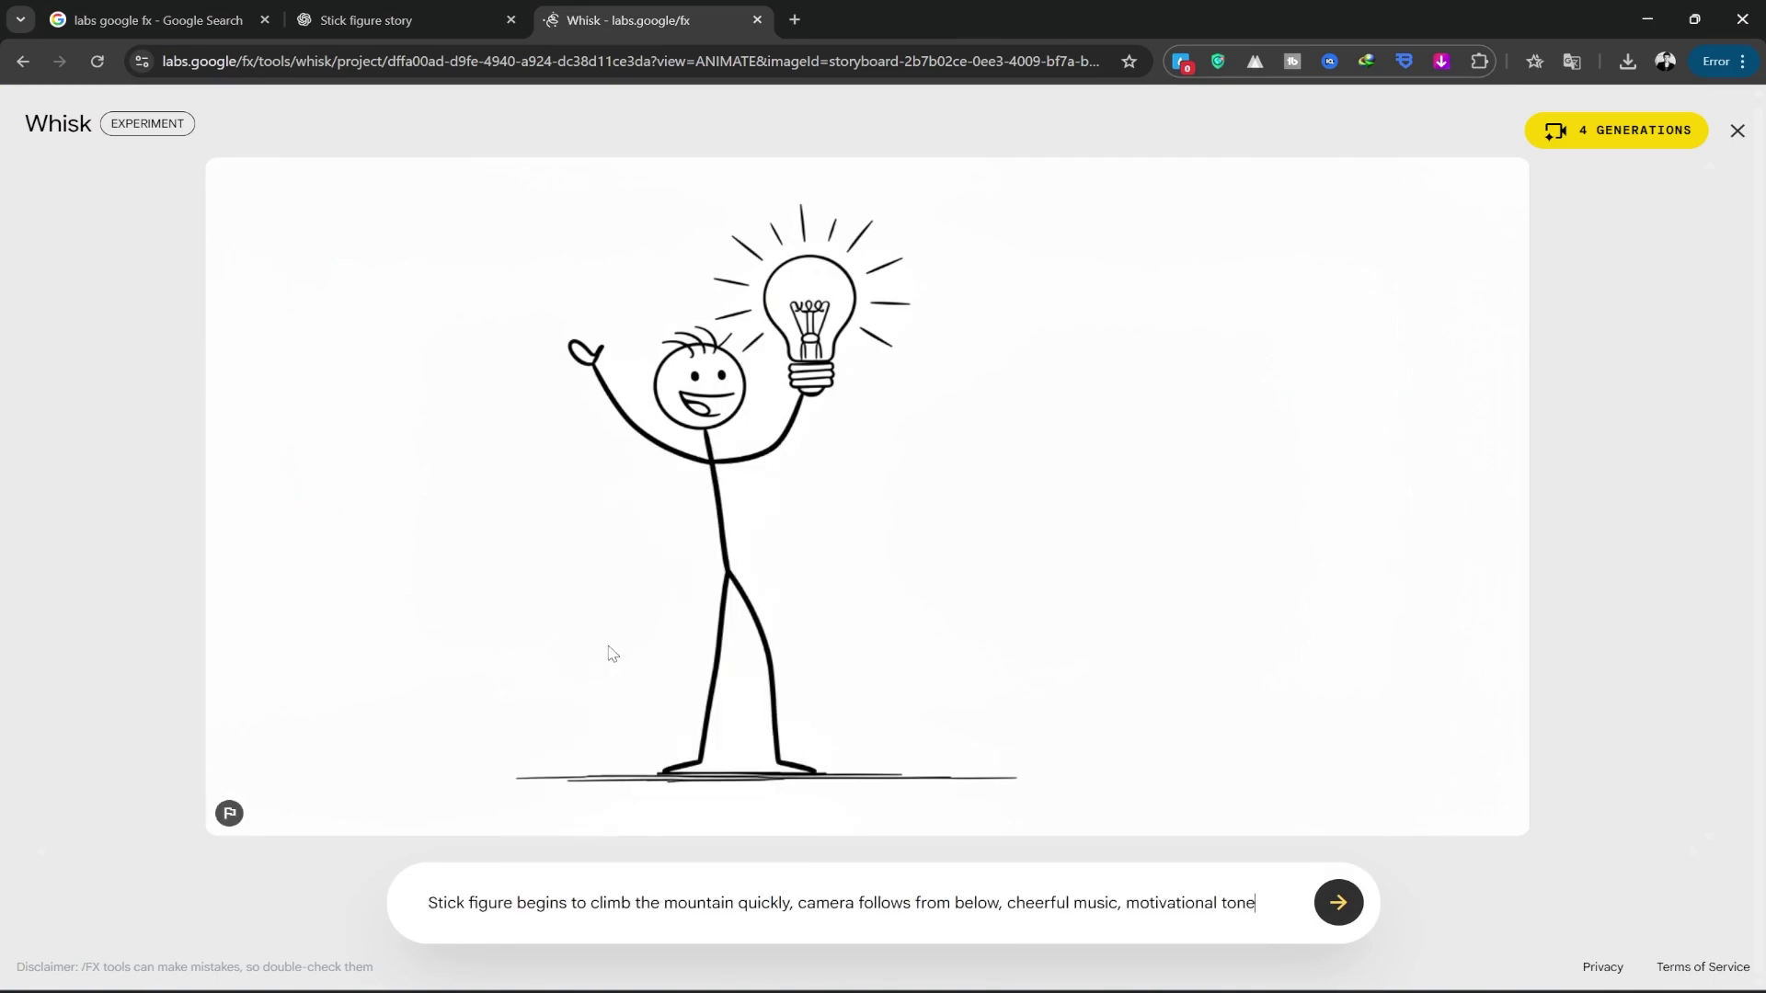
{"action": "left_click", "coordinate": [1340, 906]}
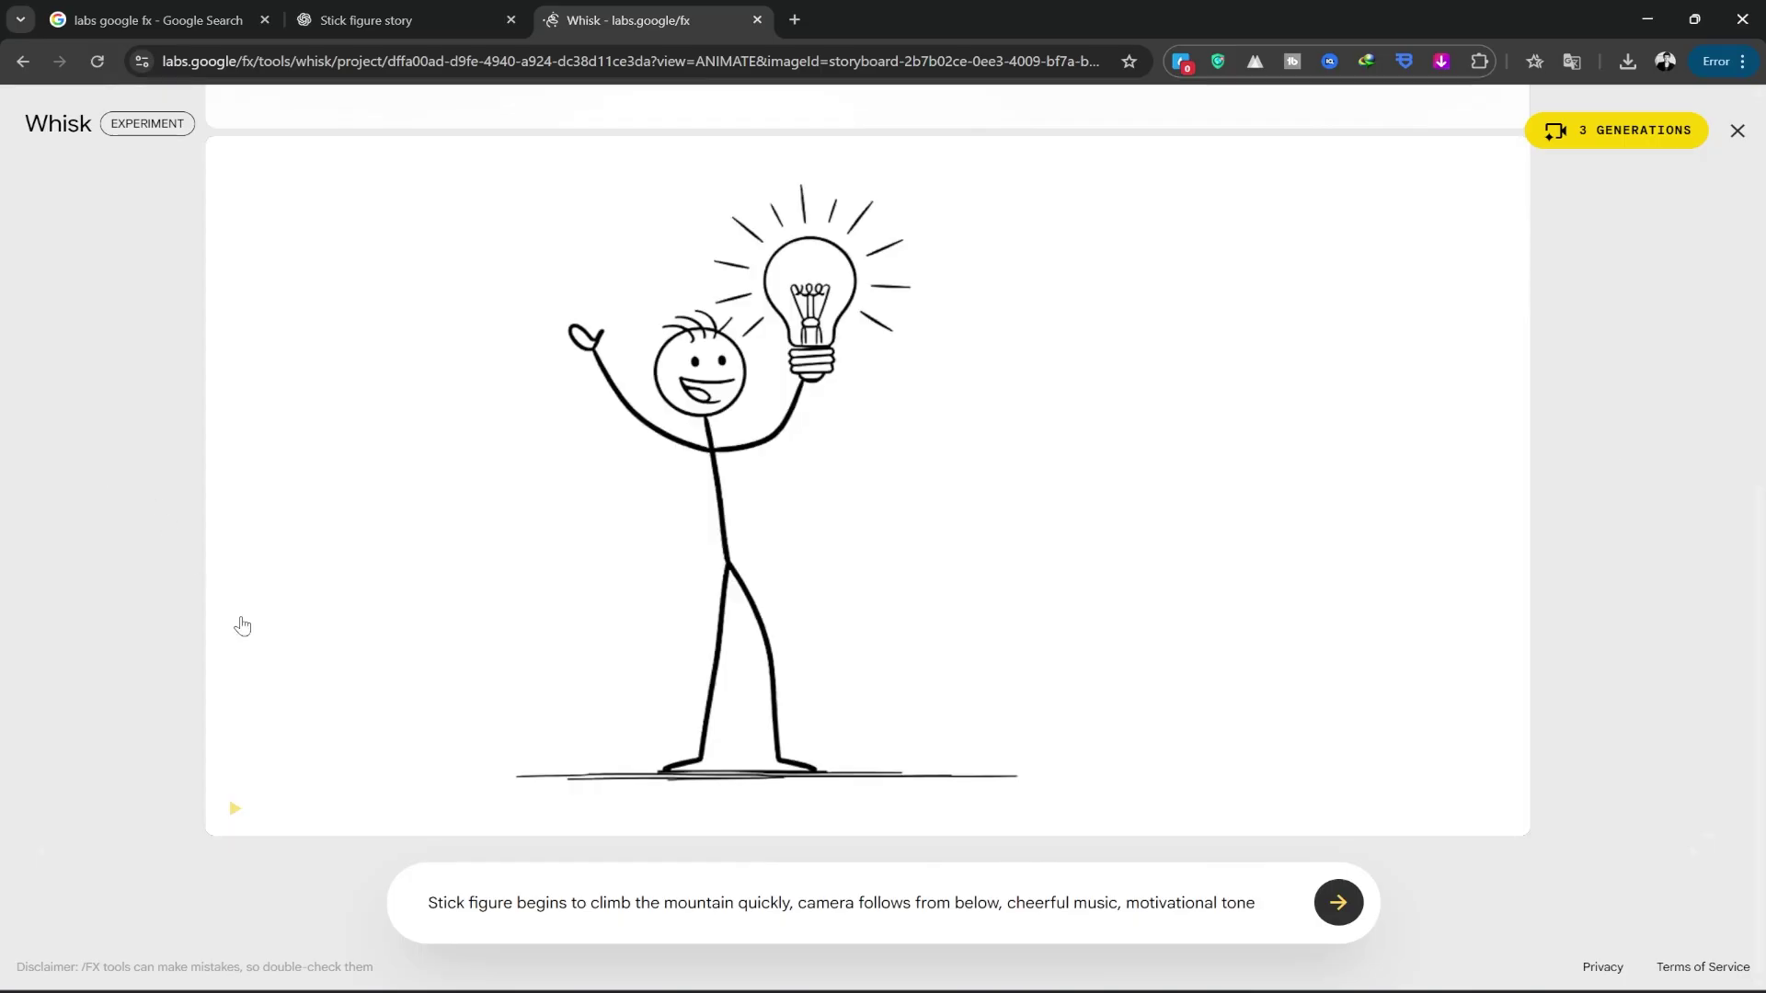
{"action": "mouse_move", "coordinate": [234, 817]}
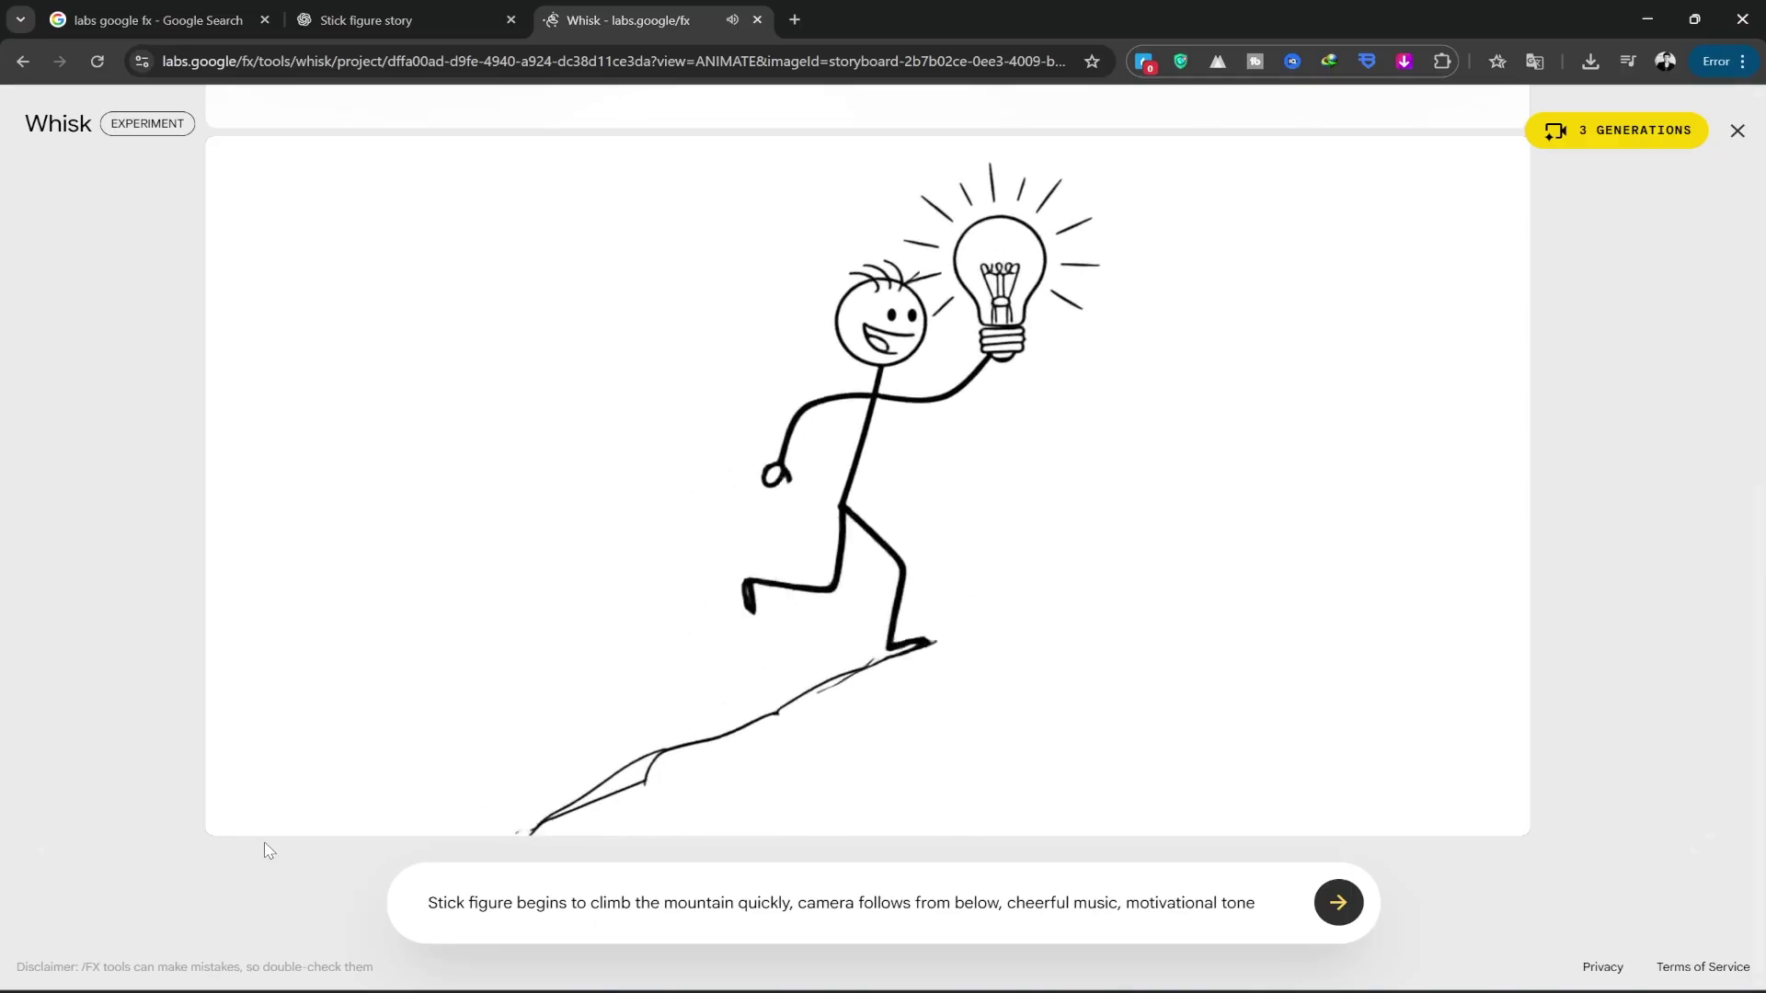
{"action": "mouse_move", "coordinate": [338, 834]}
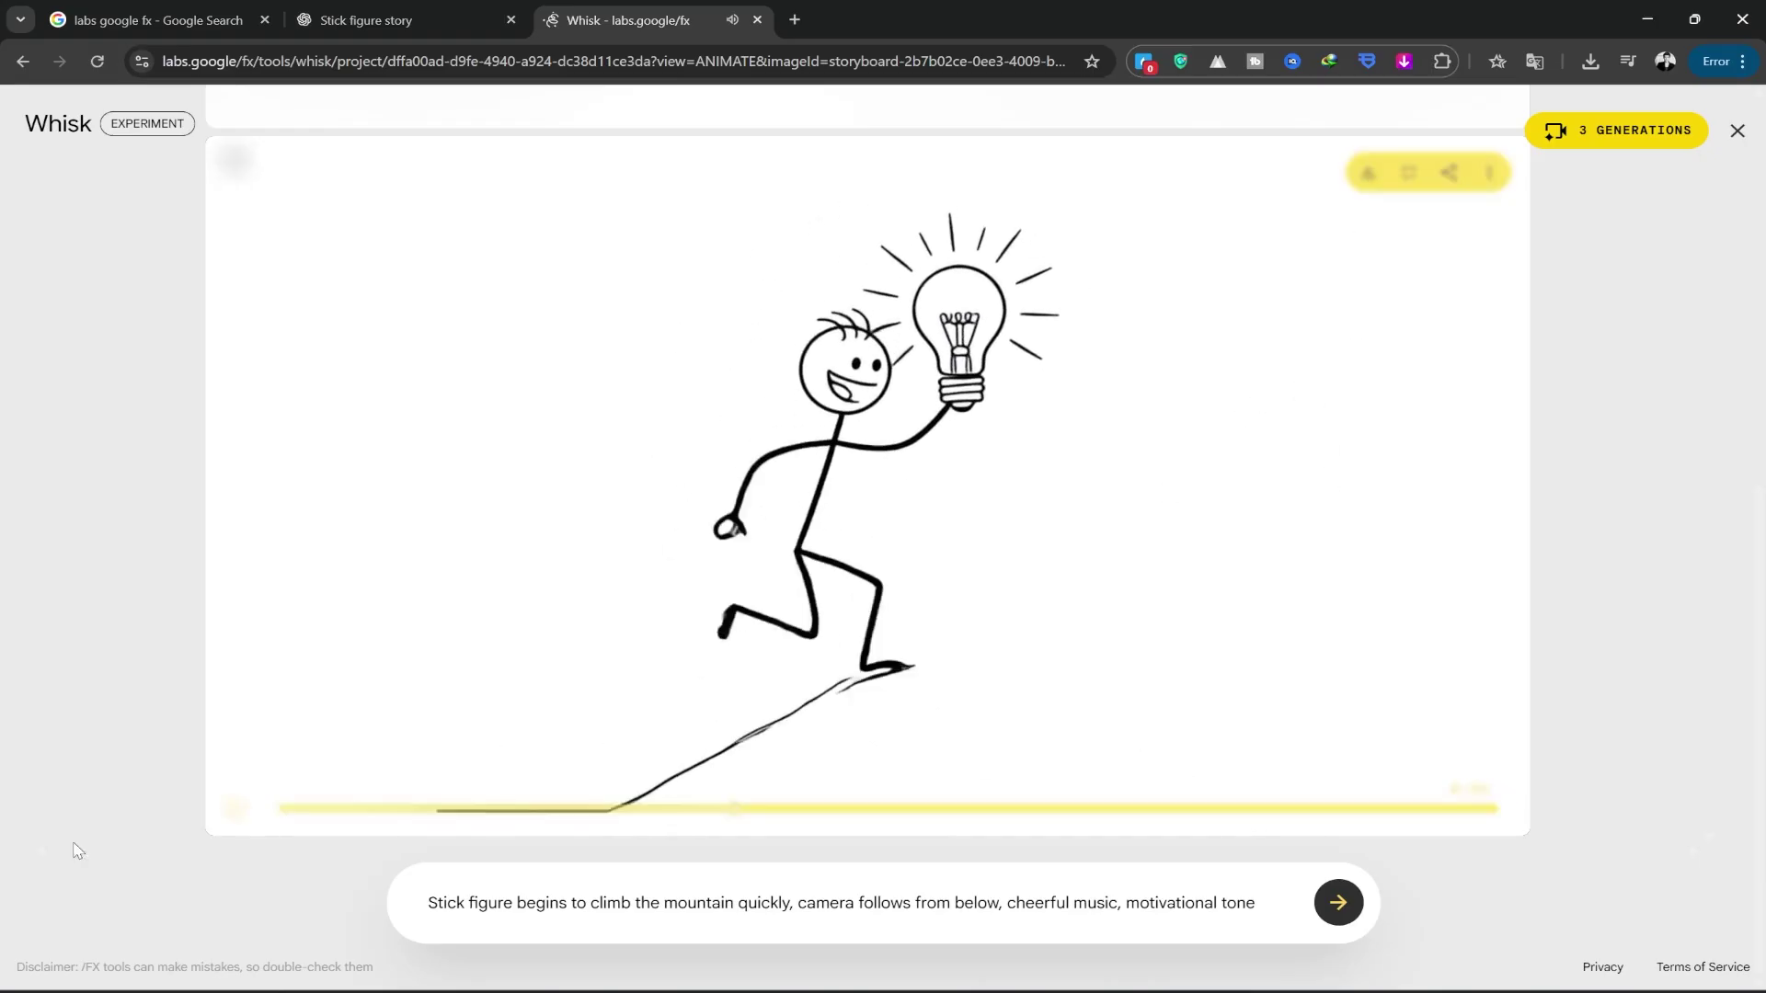
Step: Download the climbing clip as the video file 02.mp4
{"action": "scroll", "coordinate": [1340, 479], "scroll_direction": "up", "scroll_amount": 2}
{"action": "scroll", "coordinate": [1340, 479], "scroll_direction": "down", "scroll_amount": 2}
{"action": "left_click", "coordinate": [1367, 204]}
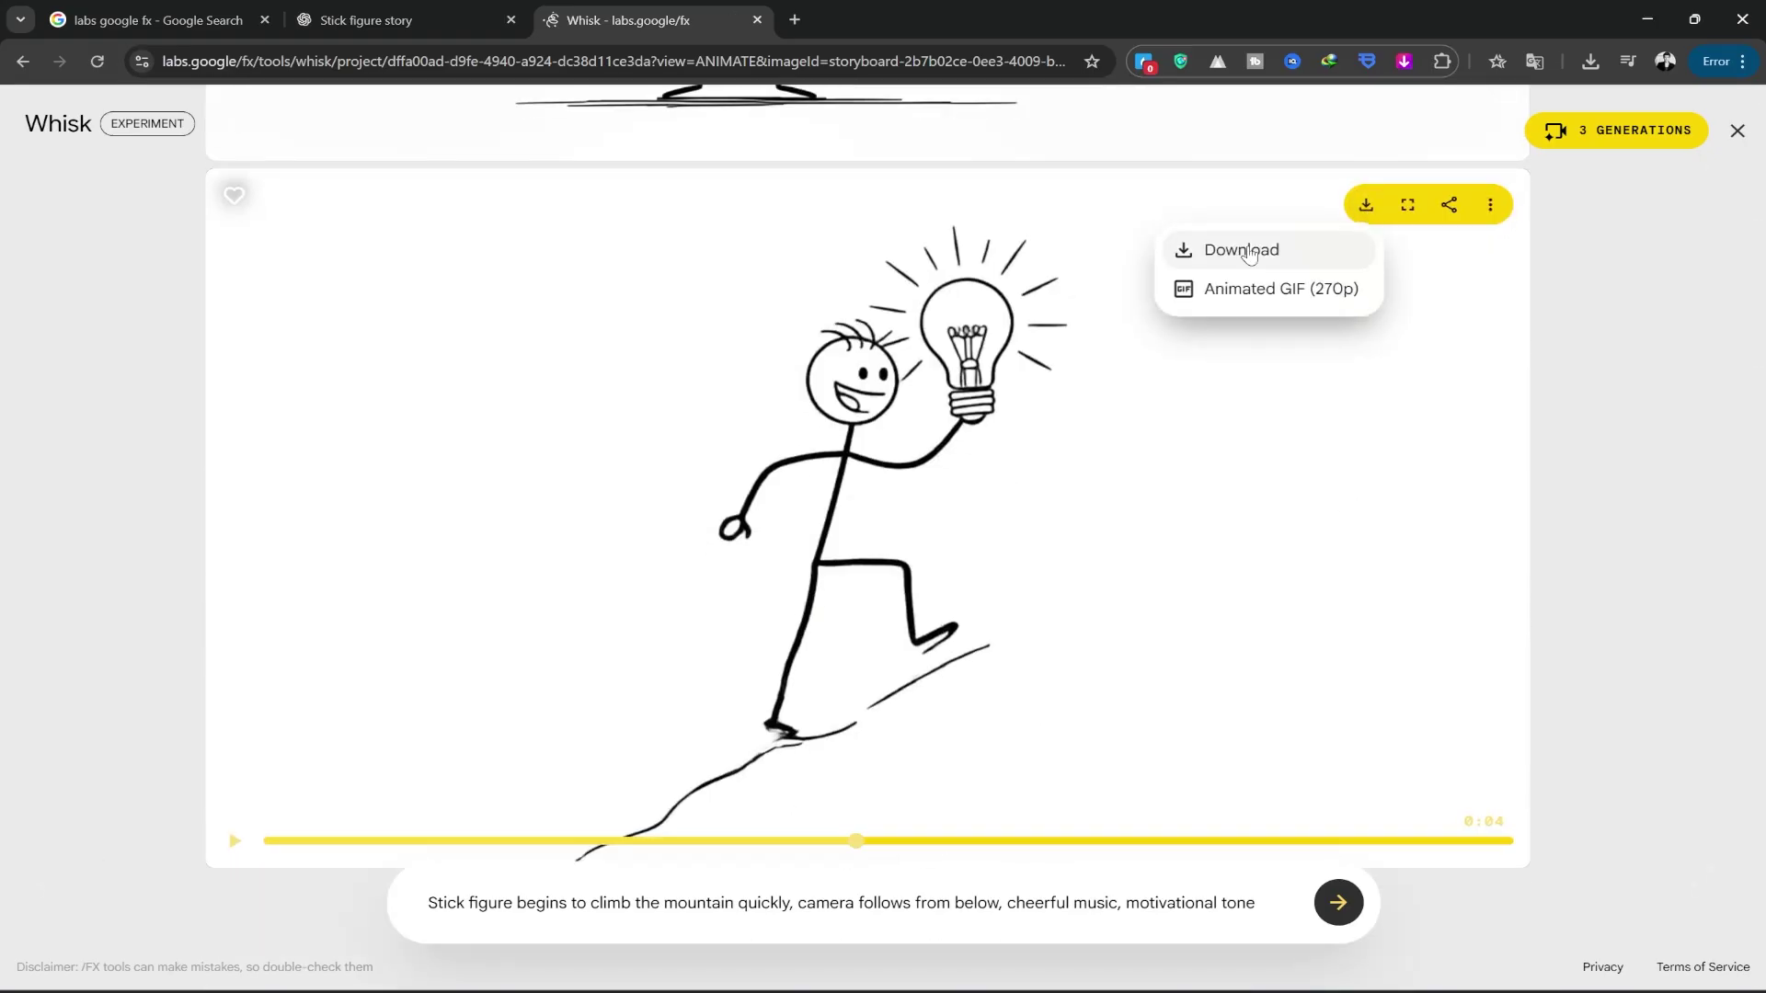
{"action": "left_click", "coordinate": [1244, 250]}
{"action": "type", "text": "02"}
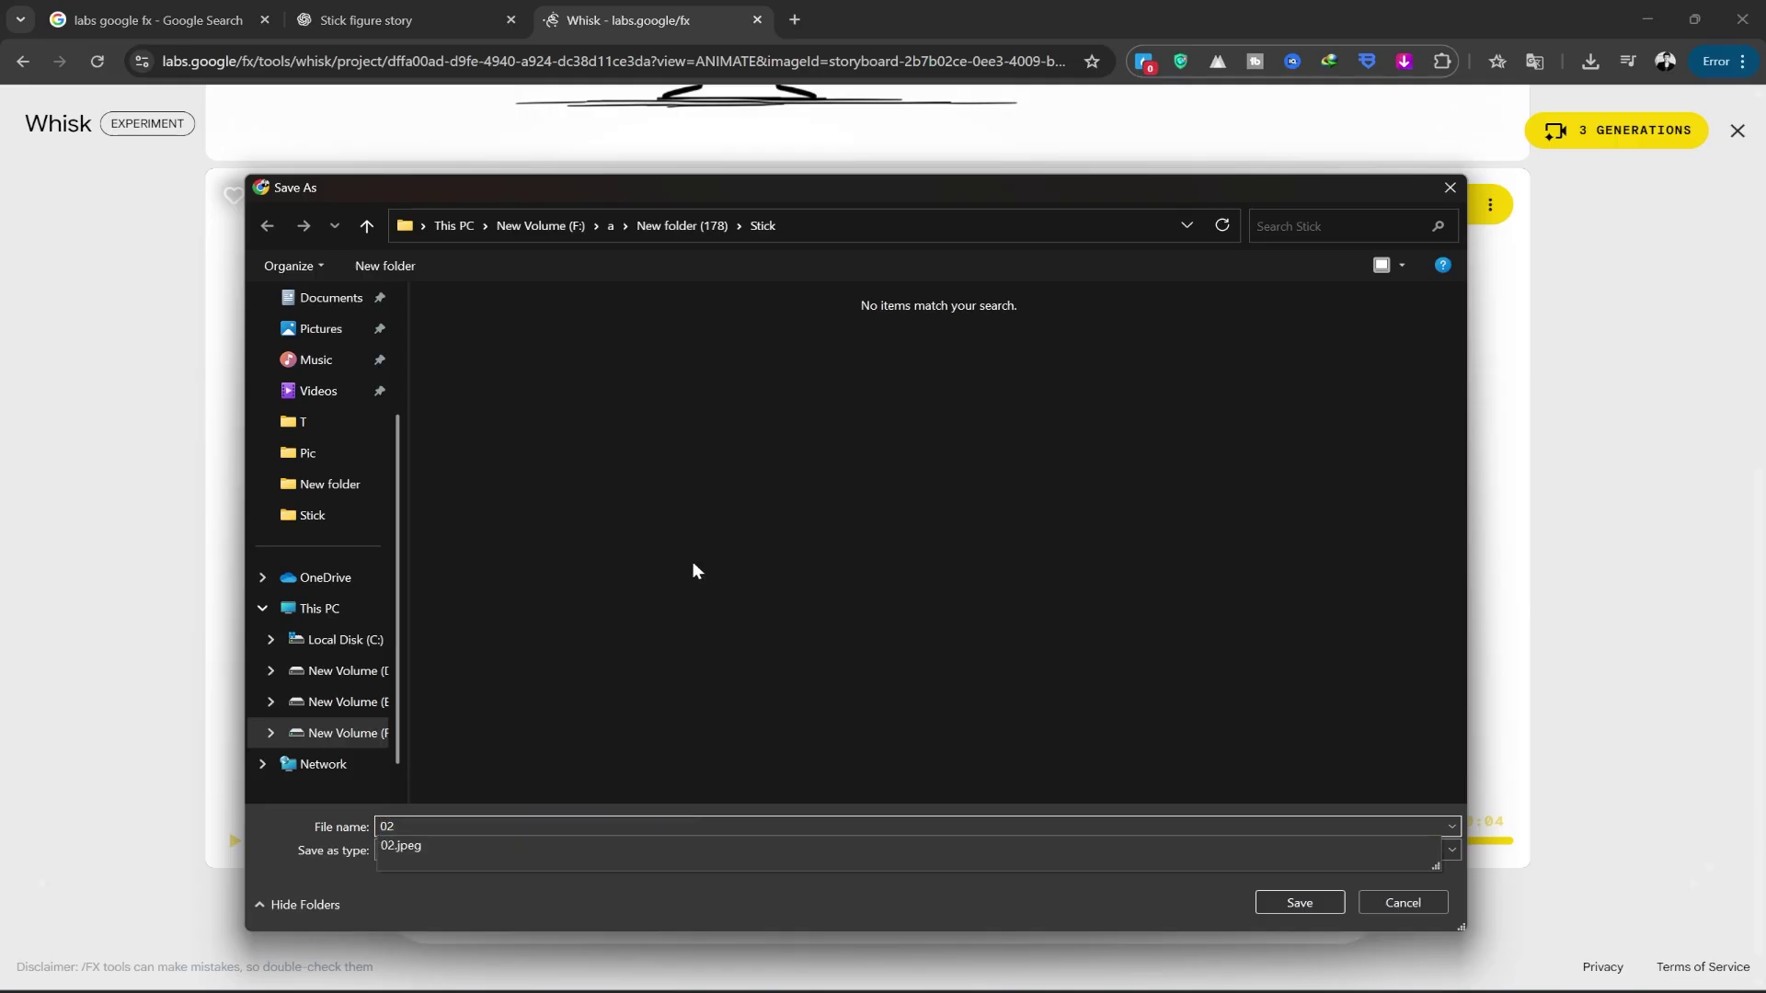
{"action": "key", "text": "Return"}
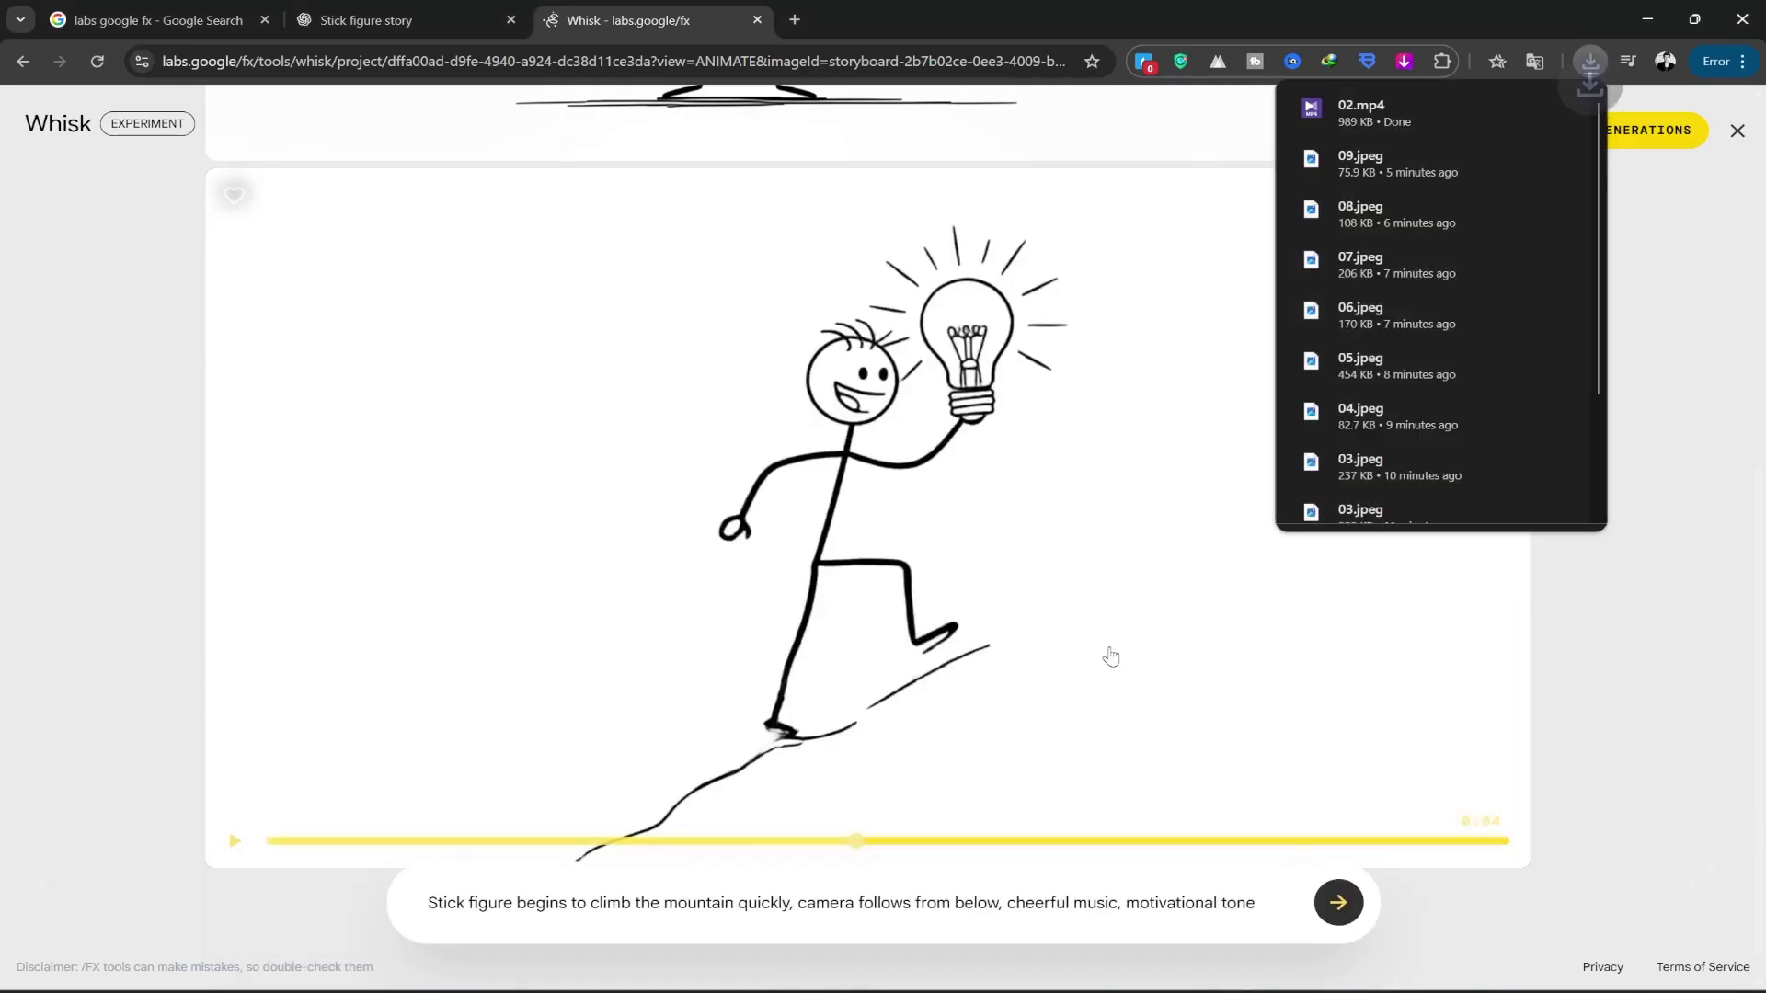
{"action": "left_click", "coordinate": [1601, 618]}
{"action": "scroll", "coordinate": [1526, 500], "scroll_direction": "up", "scroll_amount": 5}
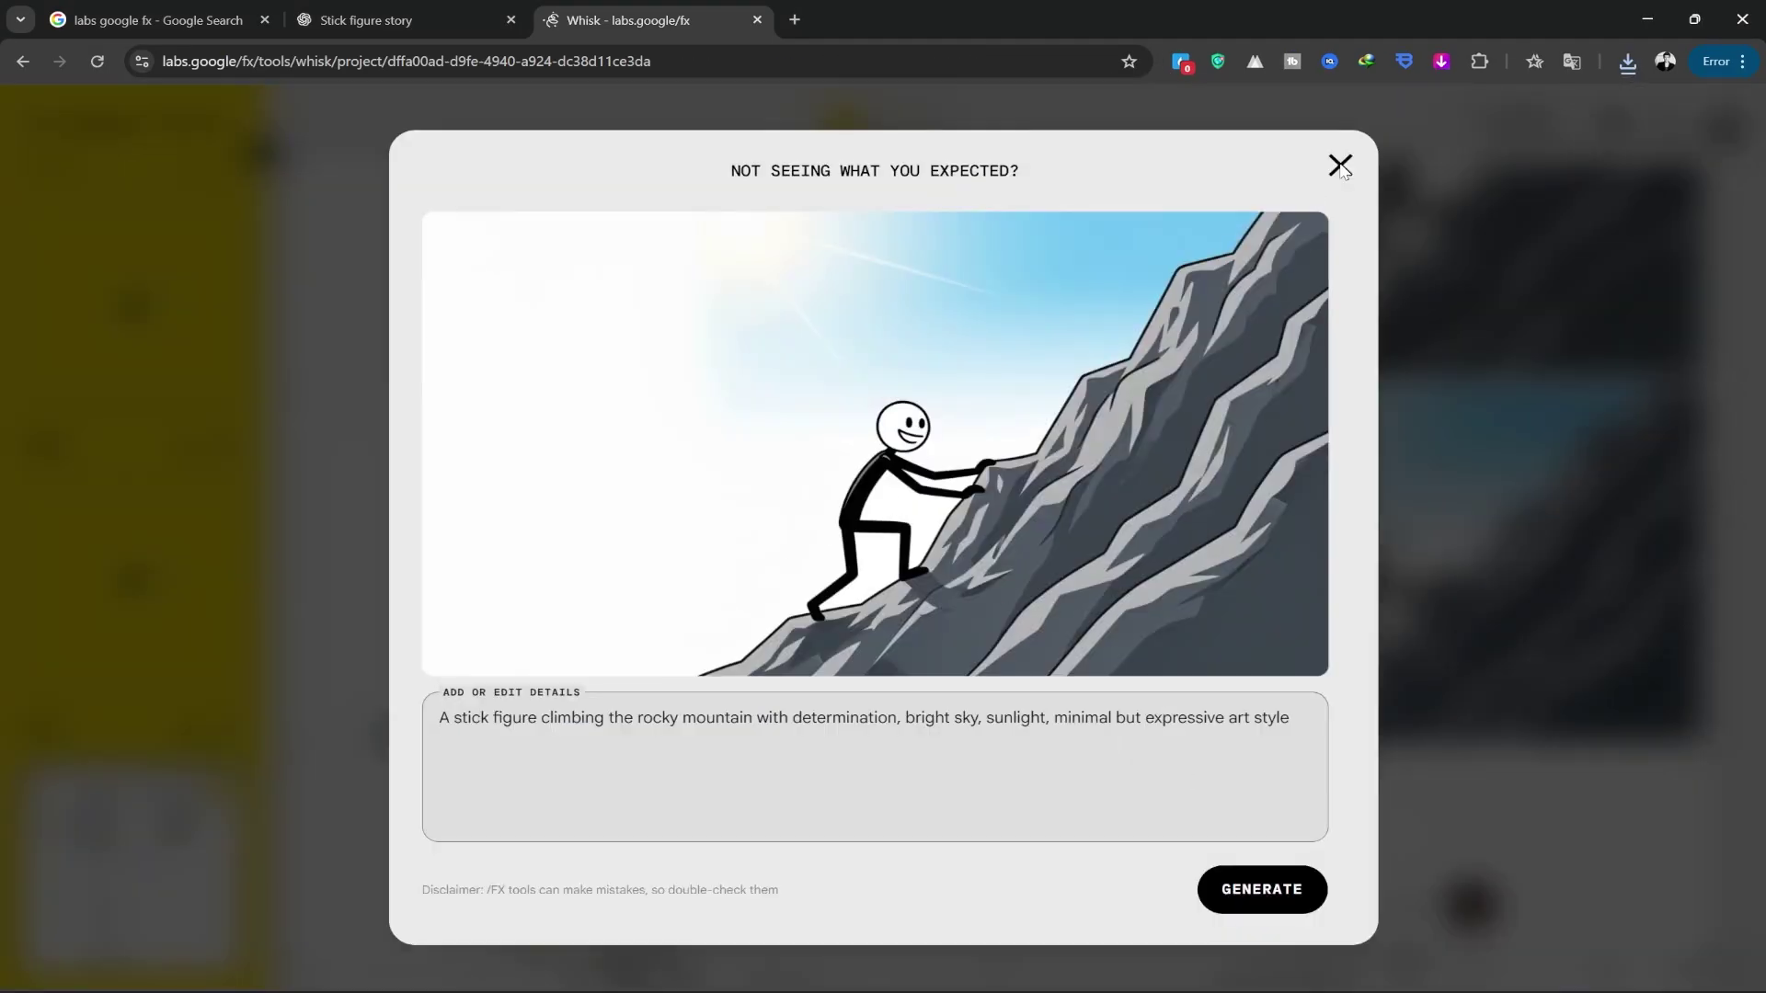
Step: Animate the rock-climbing image with the Scene 3 slow-motion fall video prompt
{"action": "left_click", "coordinate": [1341, 165]}
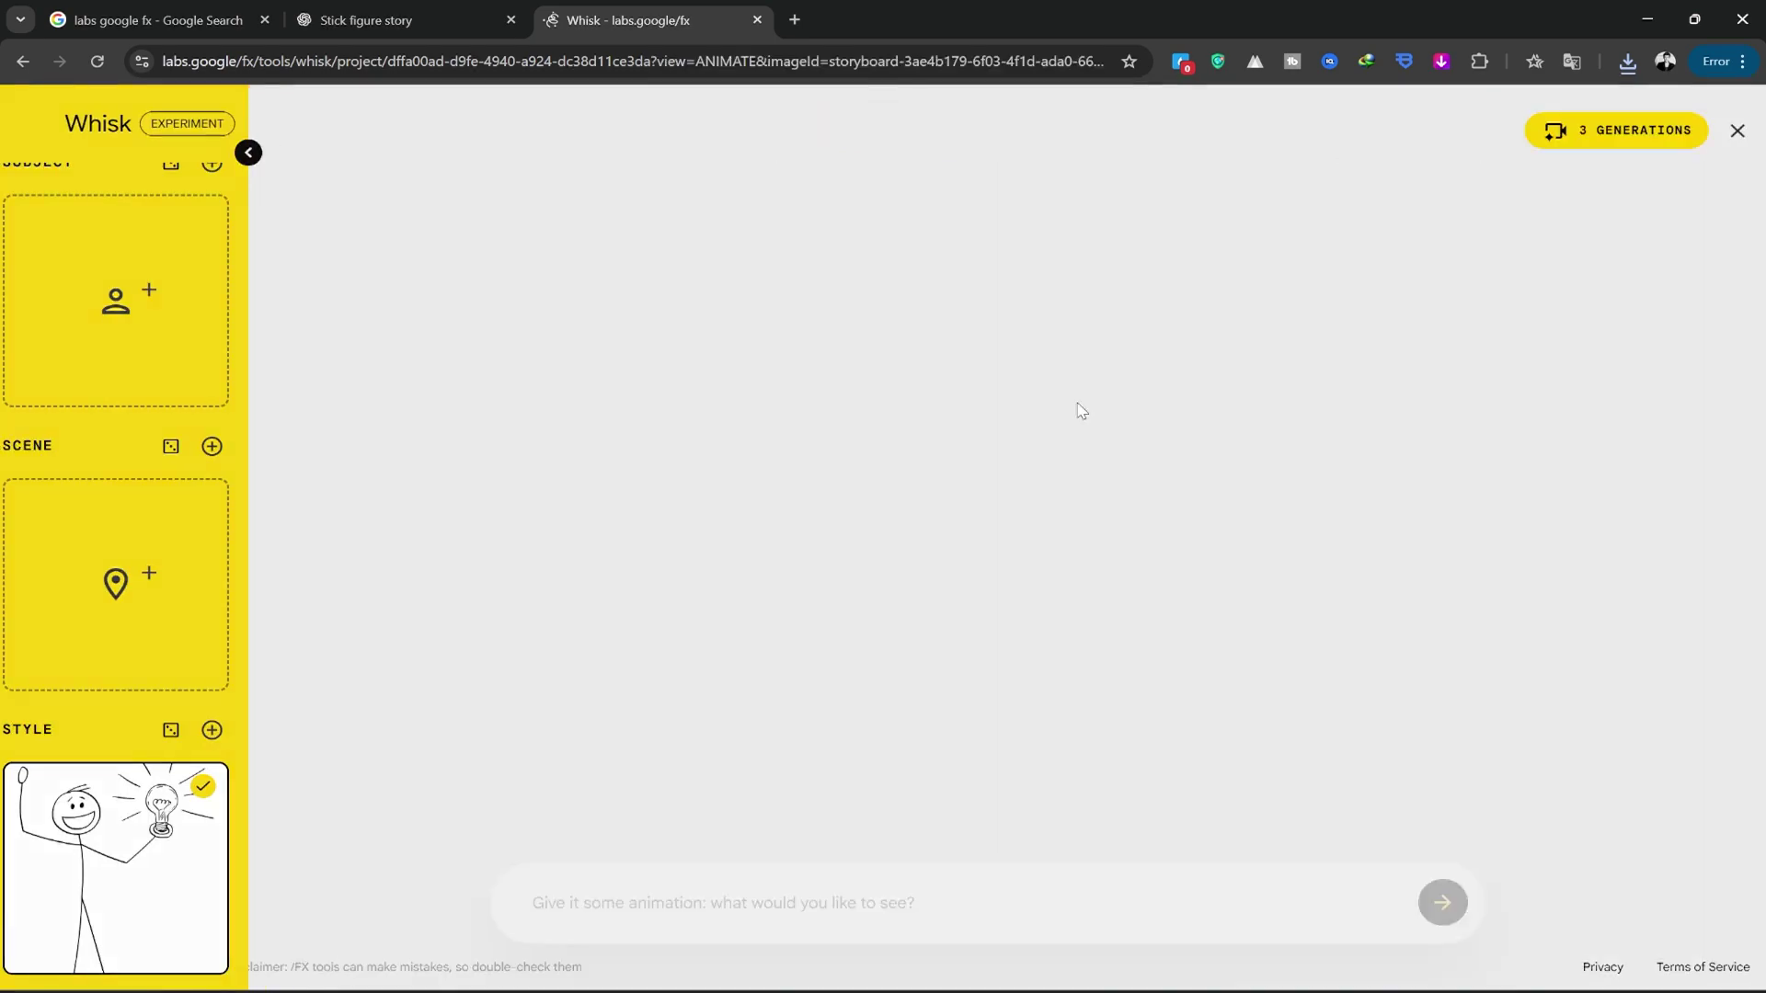
{"action": "left_click", "coordinate": [405, 20]}
{"action": "scroll", "coordinate": [552, 433], "scroll_direction": "down", "scroll_amount": 6}
{"action": "left_click_drag", "start_coordinate": [518, 404], "coordinate": [1272, 415]}
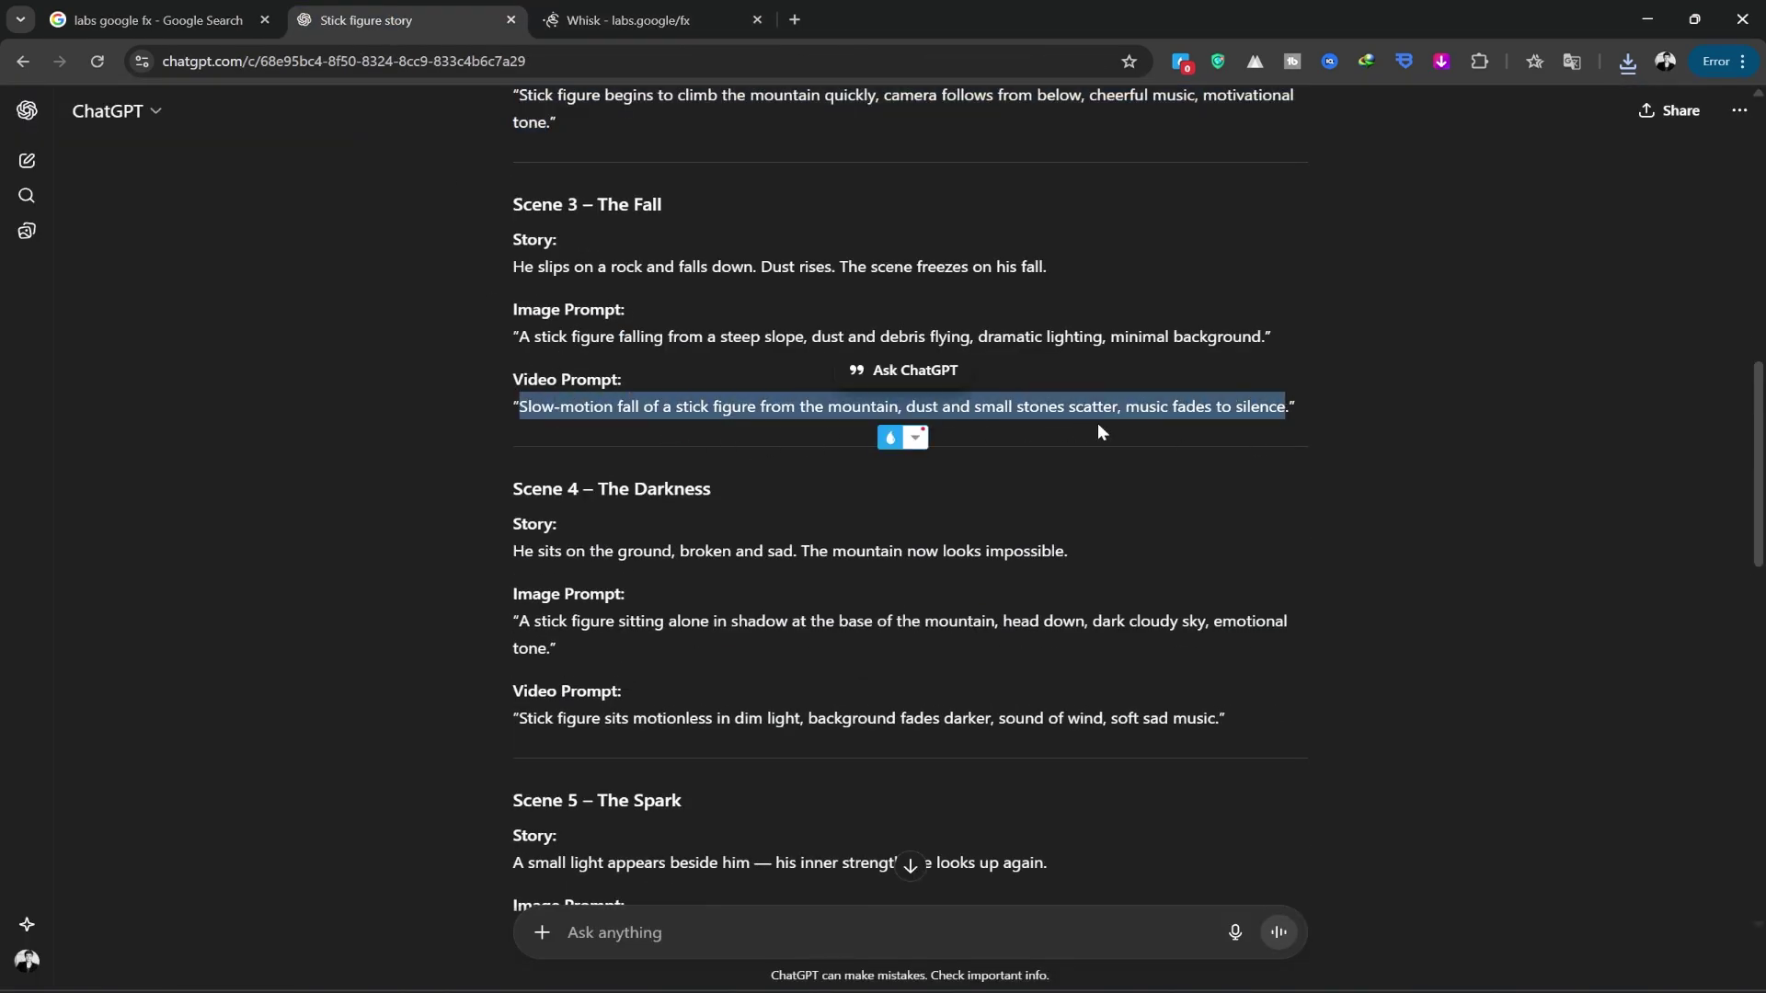
{"action": "left_click", "coordinate": [647, 16]}
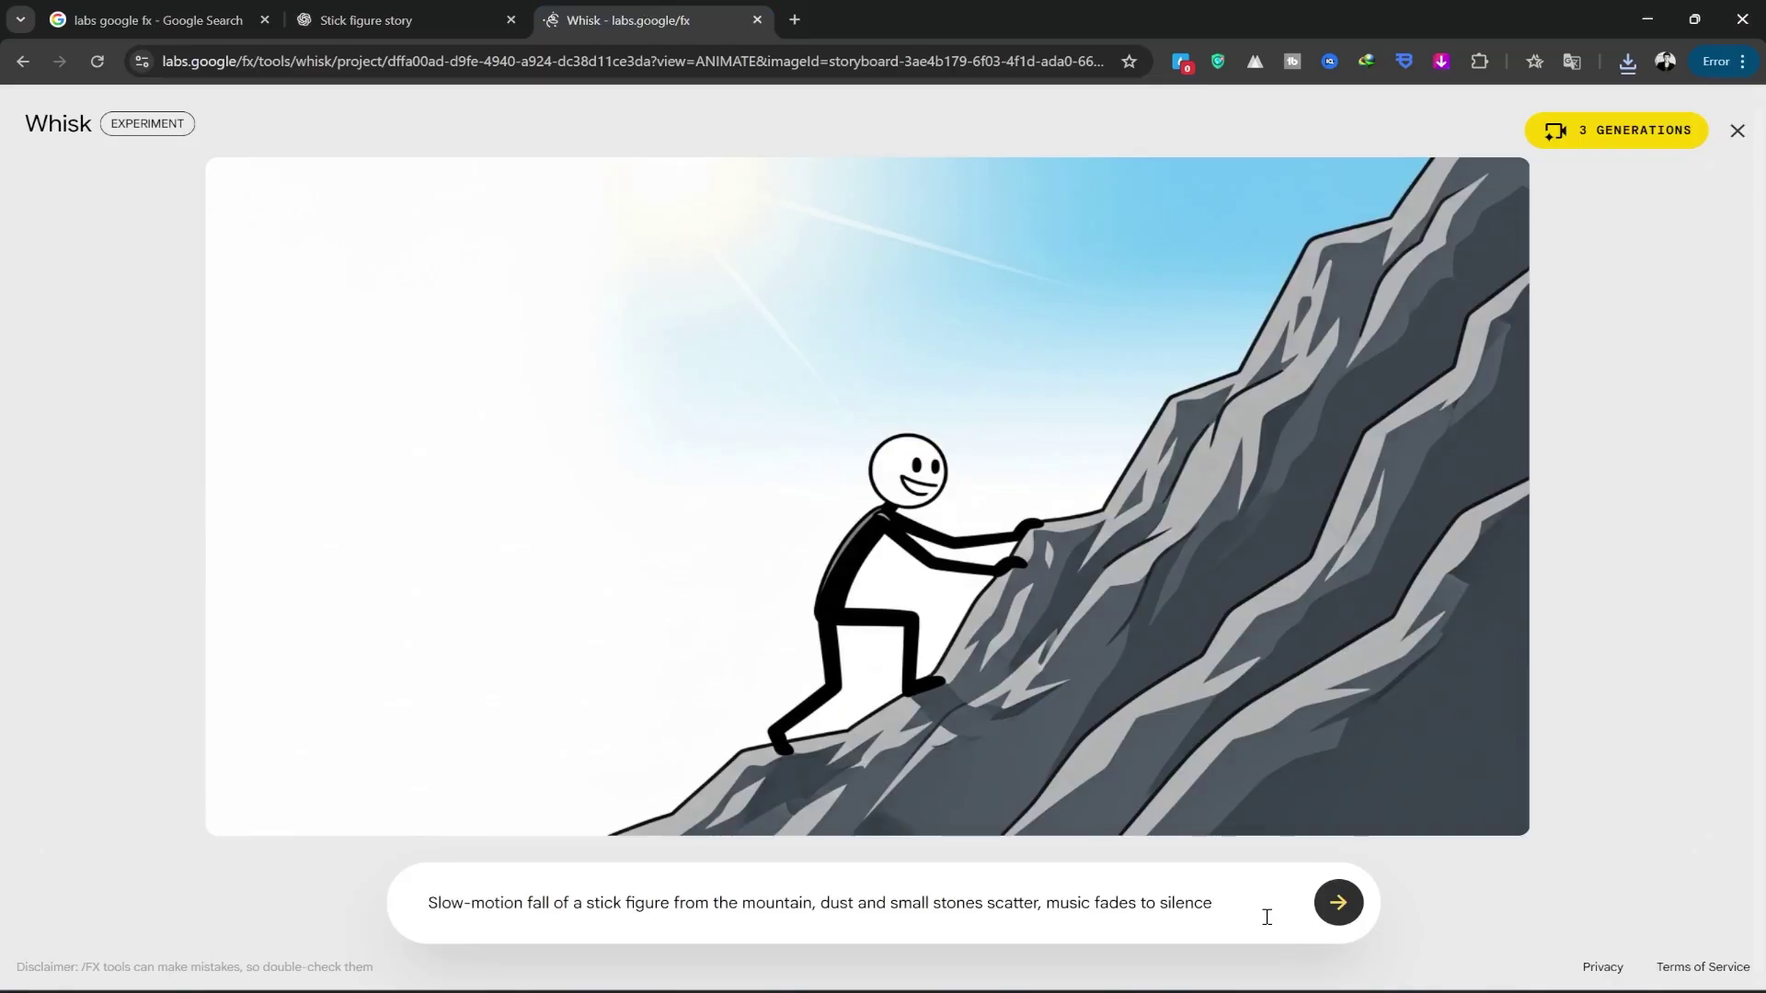
{"action": "key", "text": "Return"}
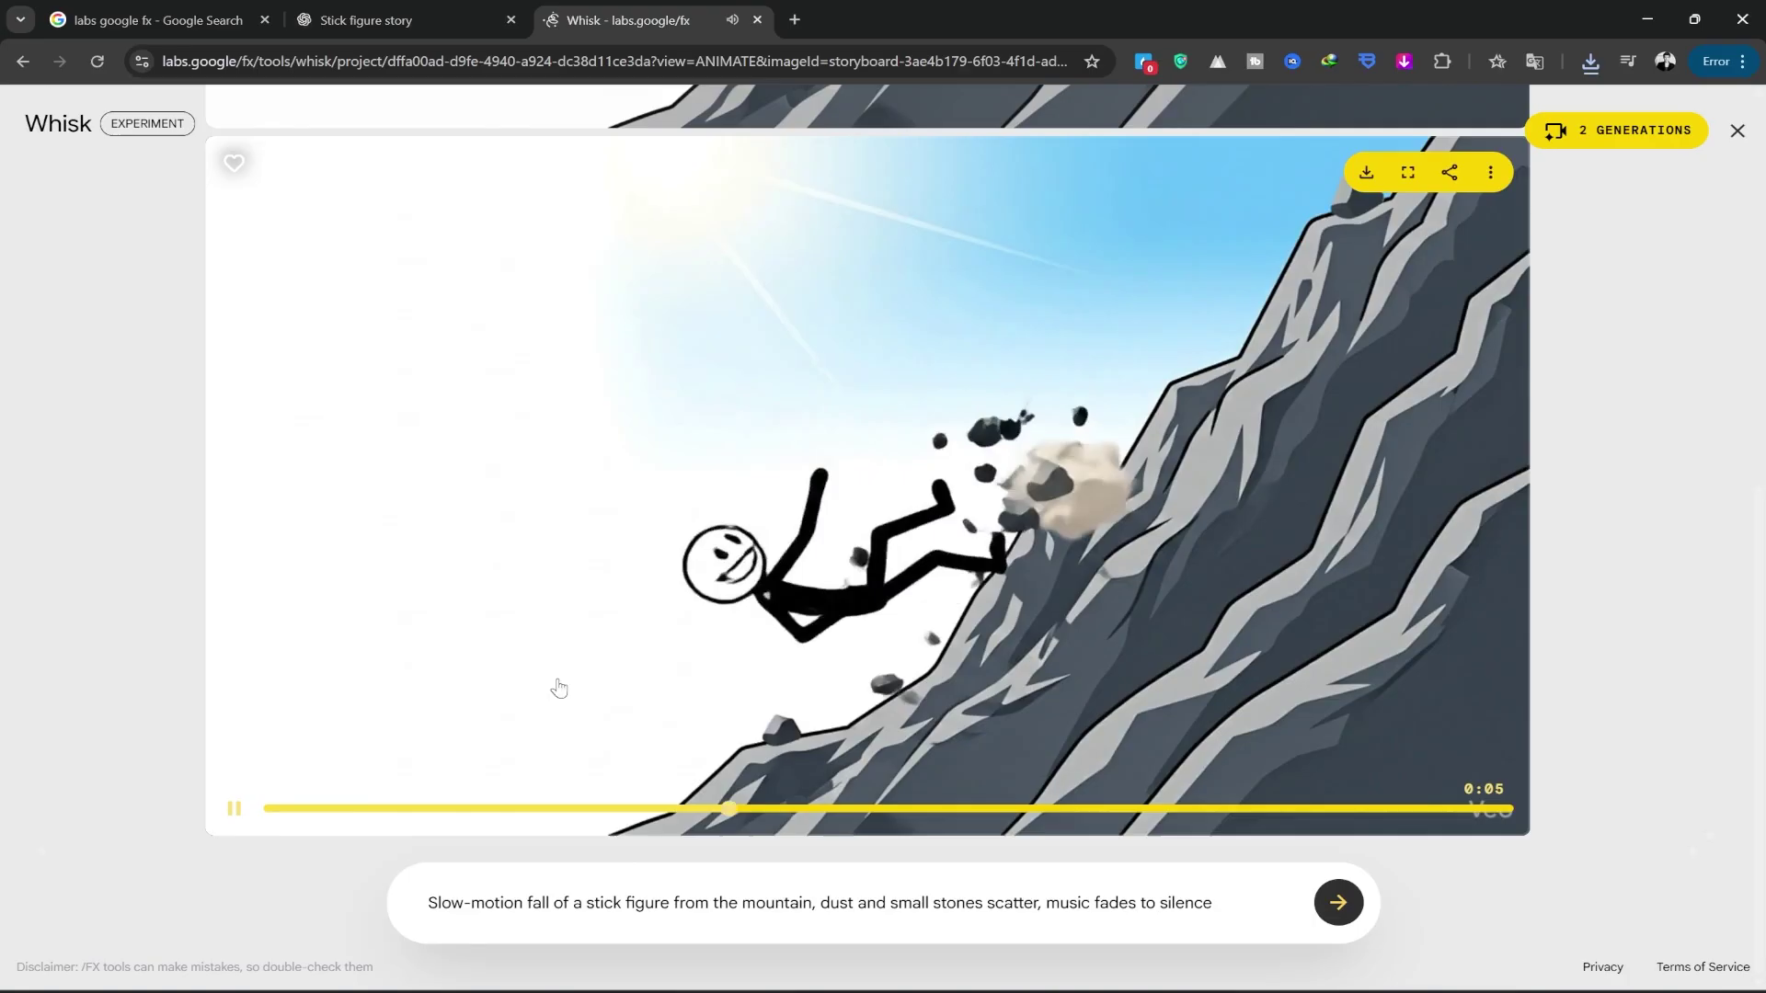
{"action": "left_click", "coordinate": [233, 809]}
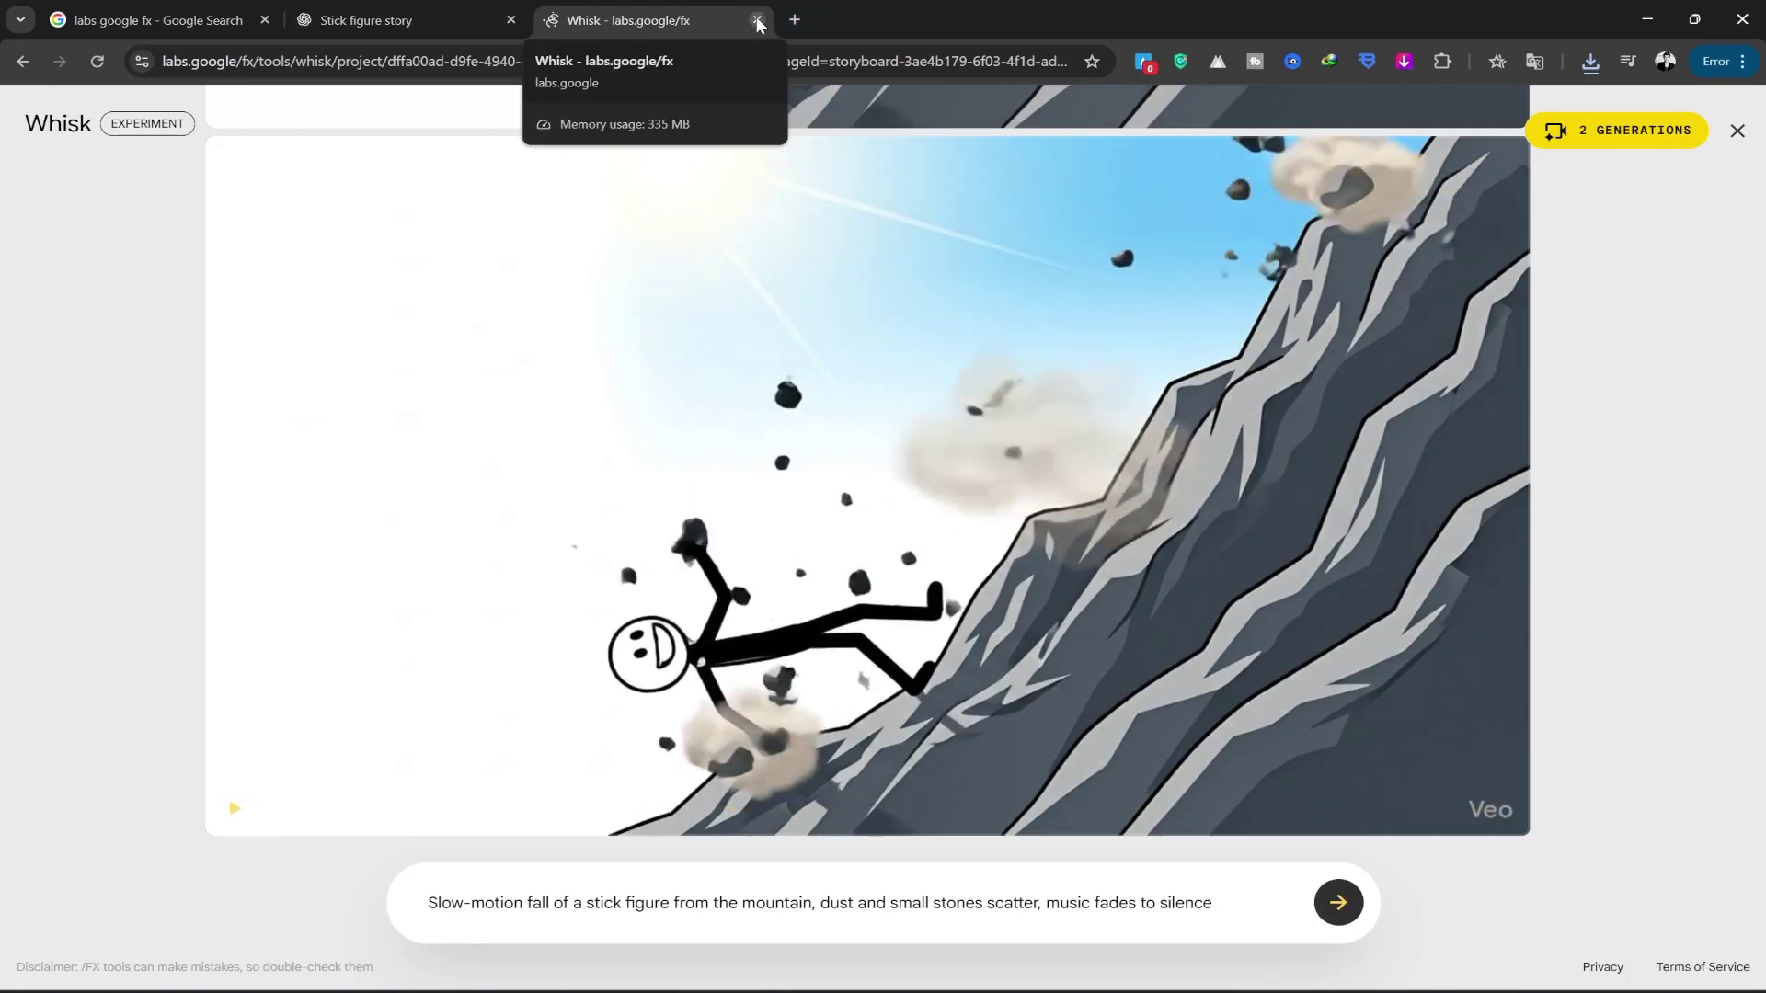
Step: Animate the dust-kicking figure image with the Scene 4 video prompt copied from ChatGPT
{"action": "key", "text": "Escape"}
{"action": "scroll", "coordinate": [1389, 478], "scroll_direction": "up", "scroll_amount": 20}
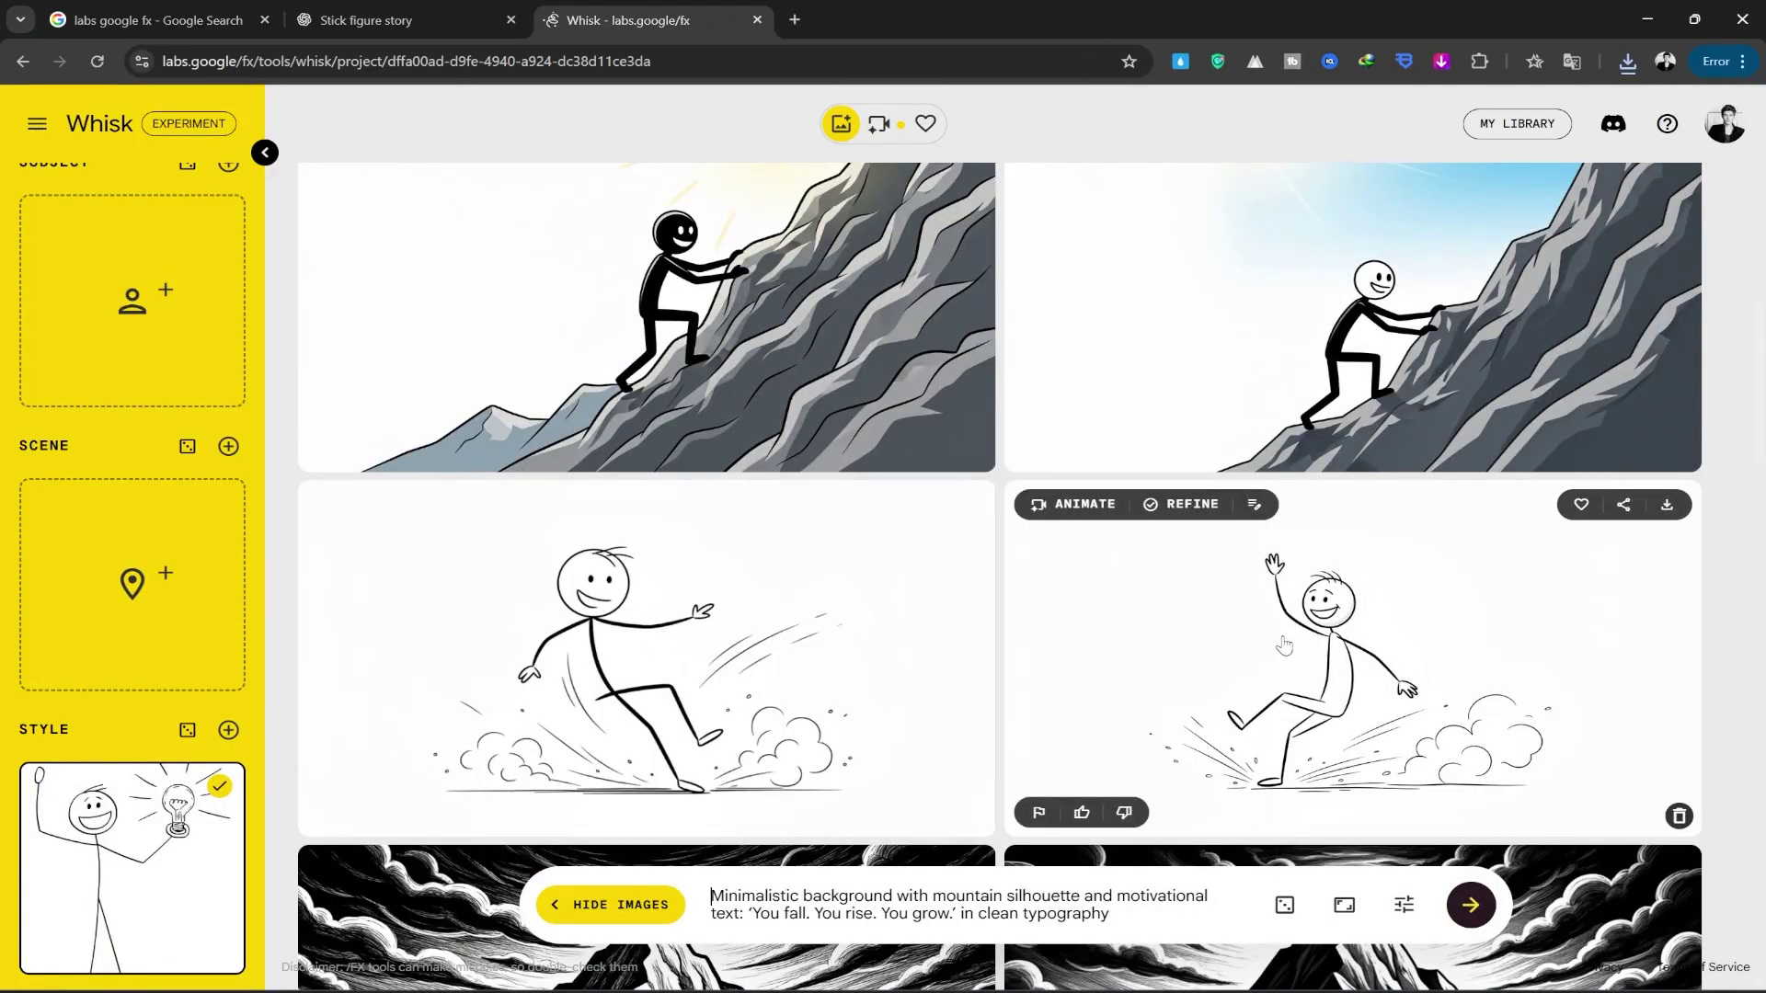
{"action": "left_click", "coordinate": [1074, 505]}
{"action": "left_click", "coordinate": [434, 7]}
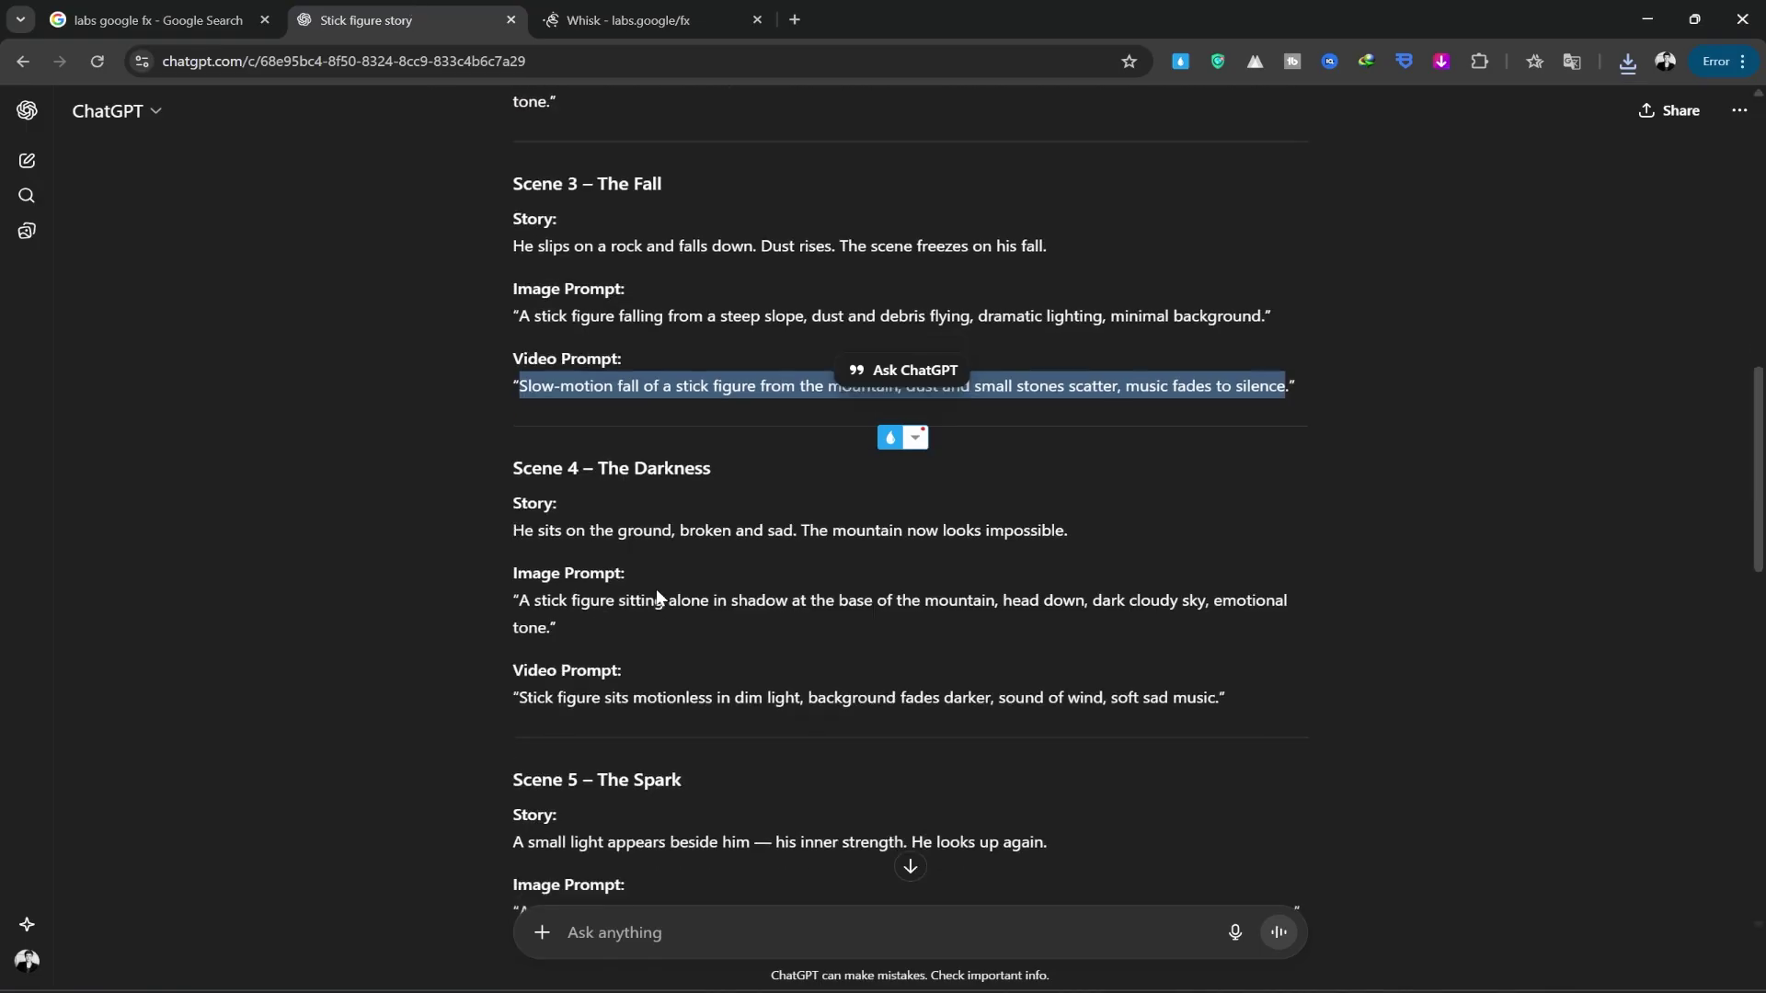
{"action": "scroll", "coordinate": [655, 589], "scroll_direction": "down", "scroll_amount": 2}
{"action": "left_click_drag", "start_coordinate": [519, 524], "coordinate": [1217, 524]}
{"action": "key", "text": "ctrl+c"}
{"action": "right_click", "coordinate": [1233, 550]}
{"action": "left_click", "coordinate": [1233, 554]}
{"action": "left_click", "coordinate": [644, 20]}
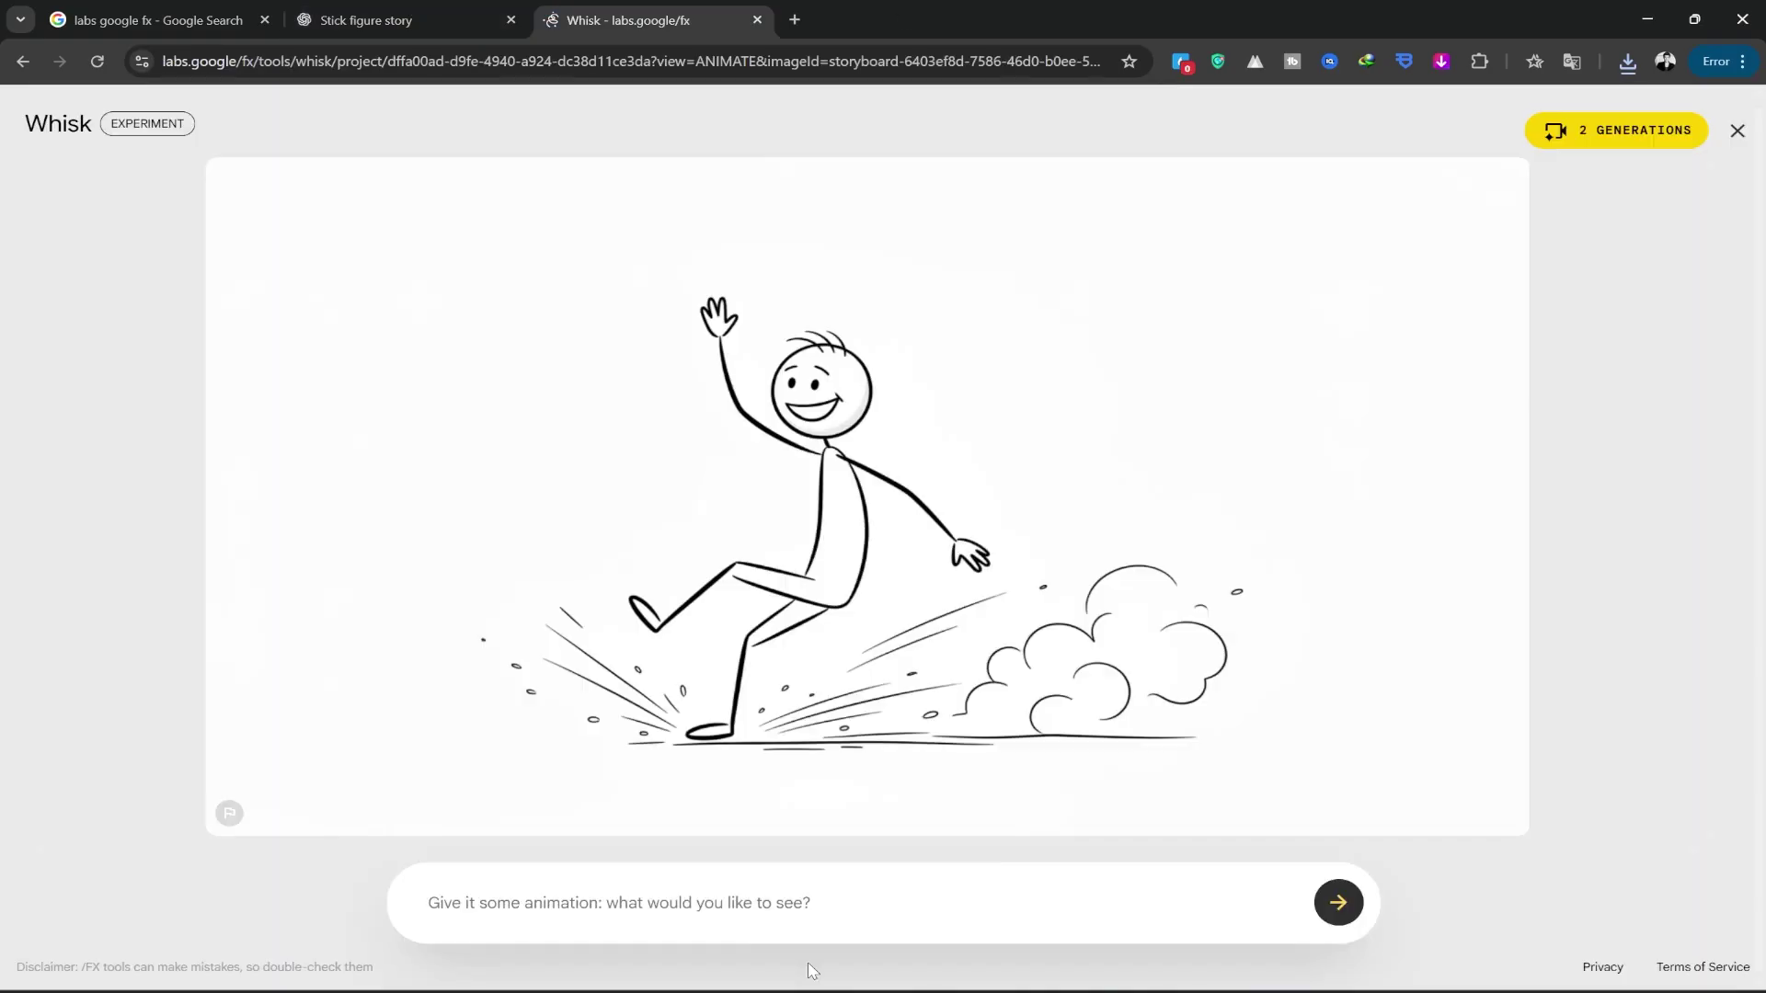
{"action": "right_click", "coordinate": [722, 906]}
{"action": "left_click", "coordinate": [802, 638]}
{"action": "left_click", "coordinate": [1337, 902]}
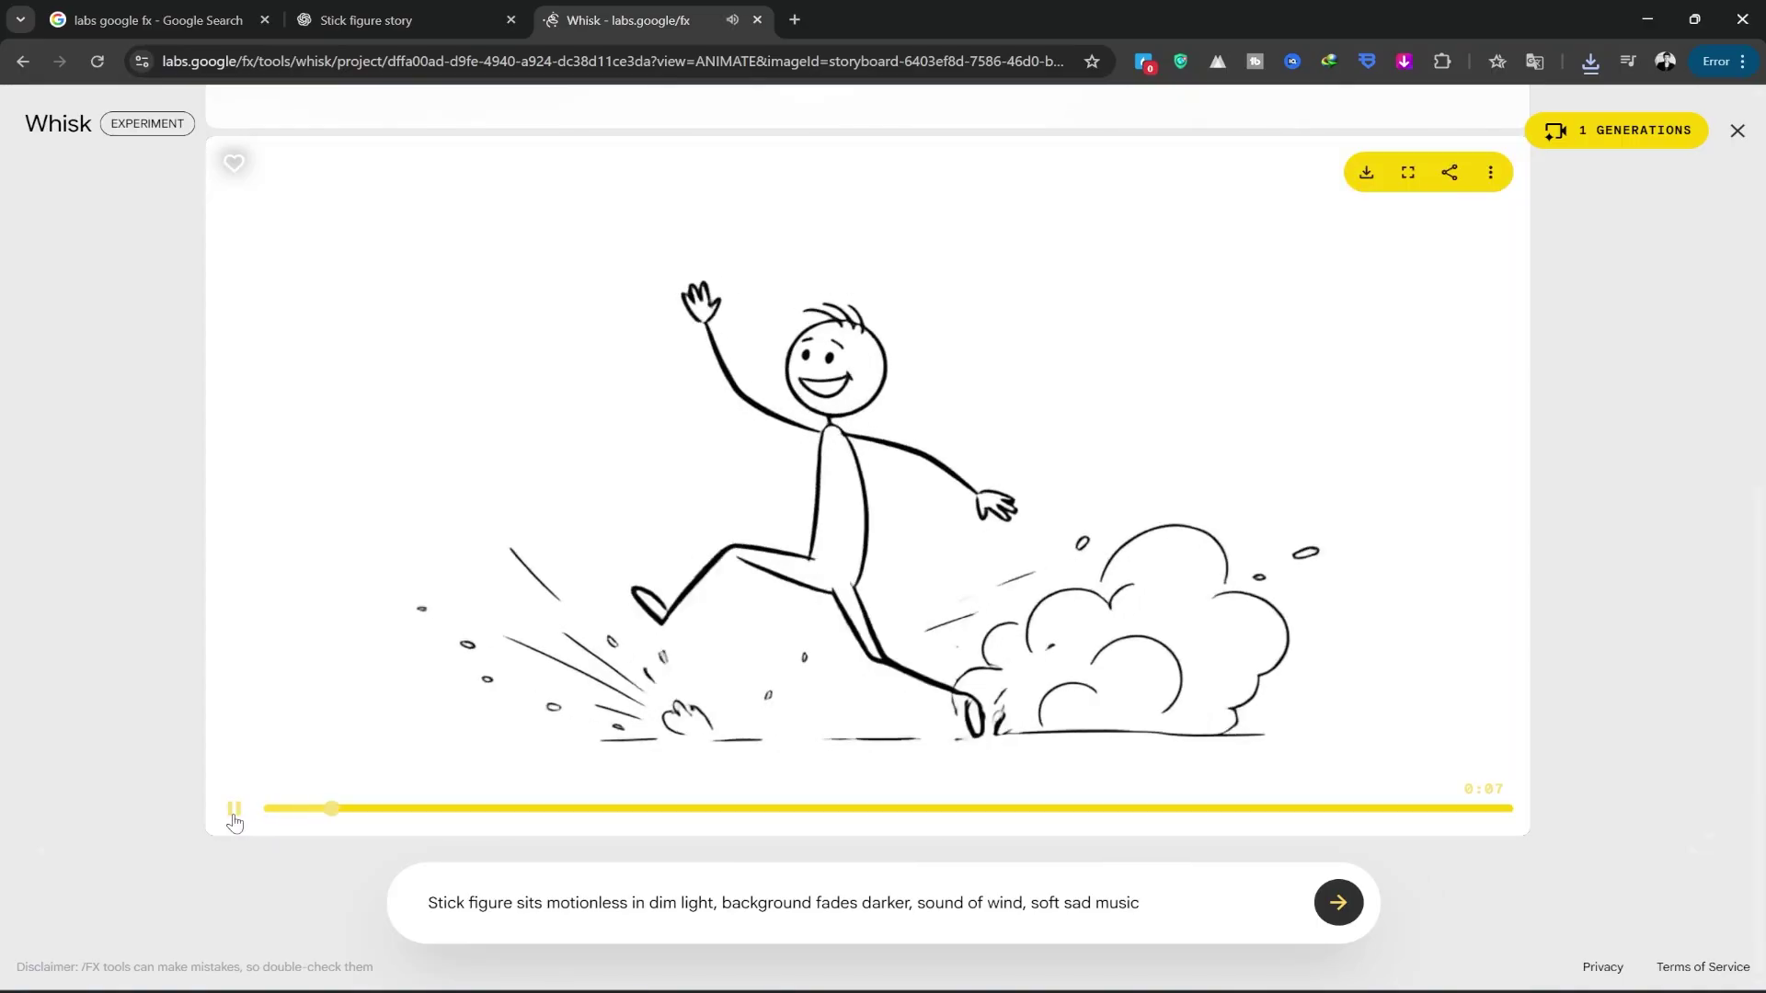
Step: Return to the image grid and start animating the figure seated before the dark mountain
{"action": "key", "text": "Escape"}
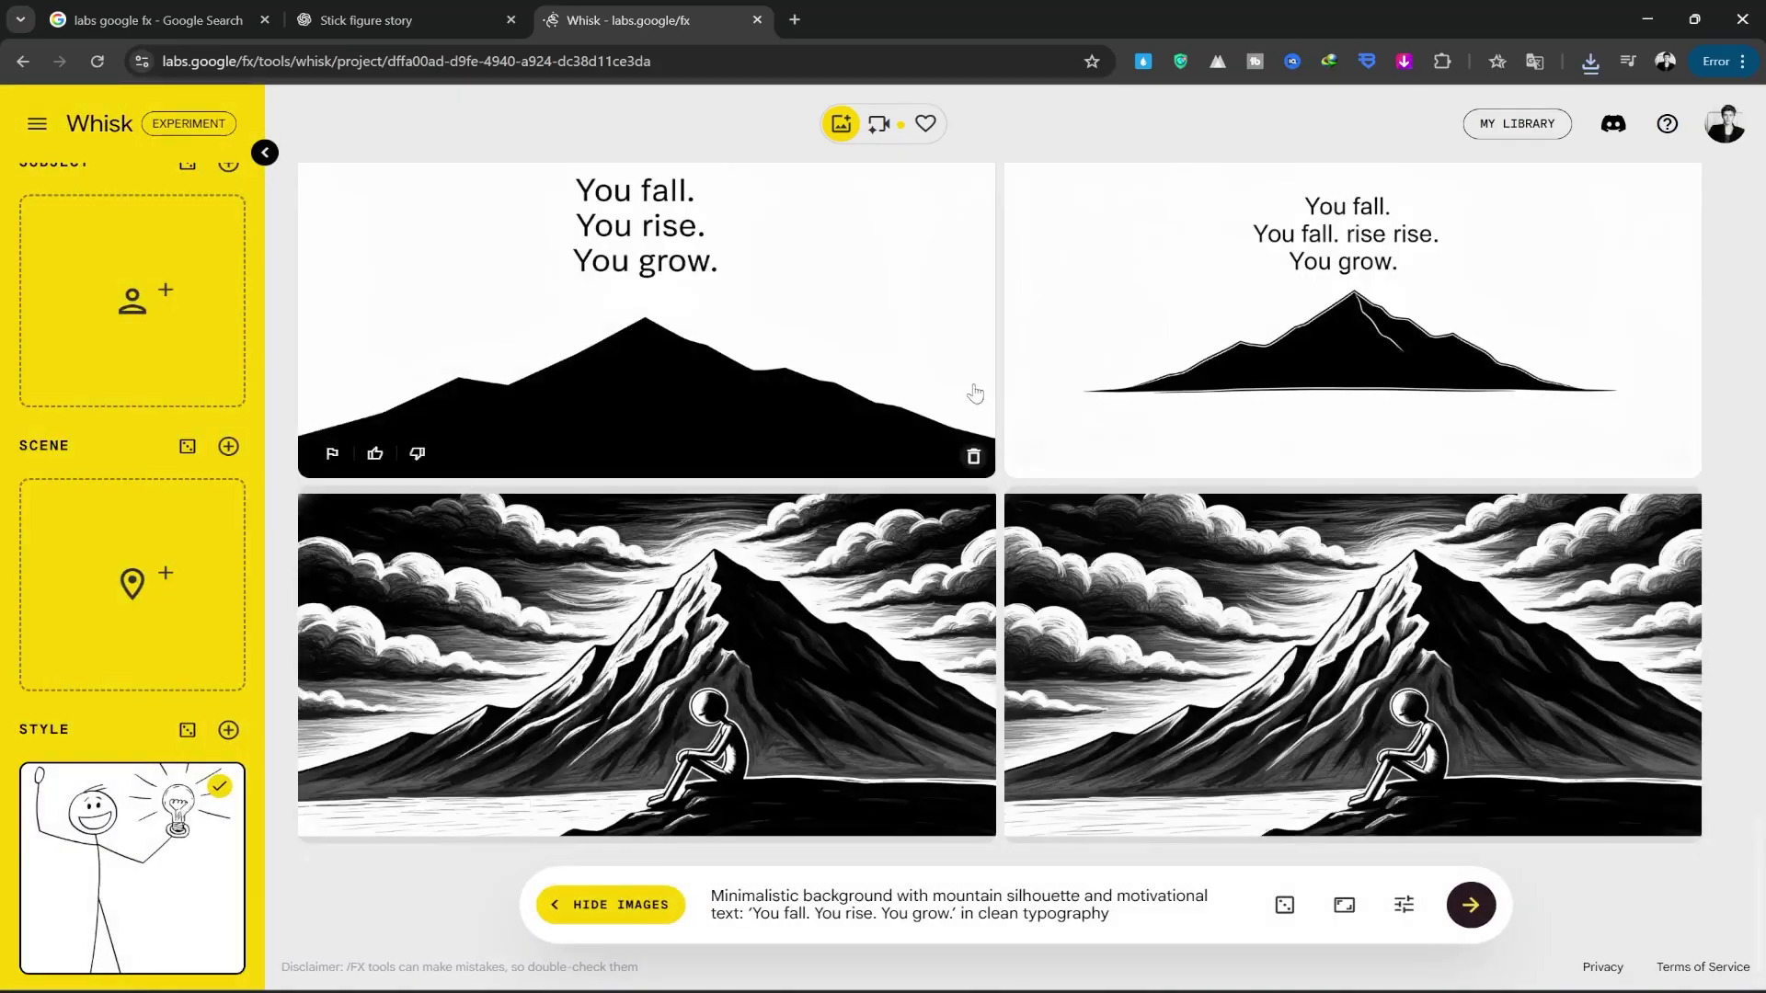
{"action": "scroll", "coordinate": [892, 336], "scroll_direction": "up", "scroll_amount": 10}
{"action": "scroll", "coordinate": [1088, 433], "scroll_direction": "up", "scroll_amount": 15}
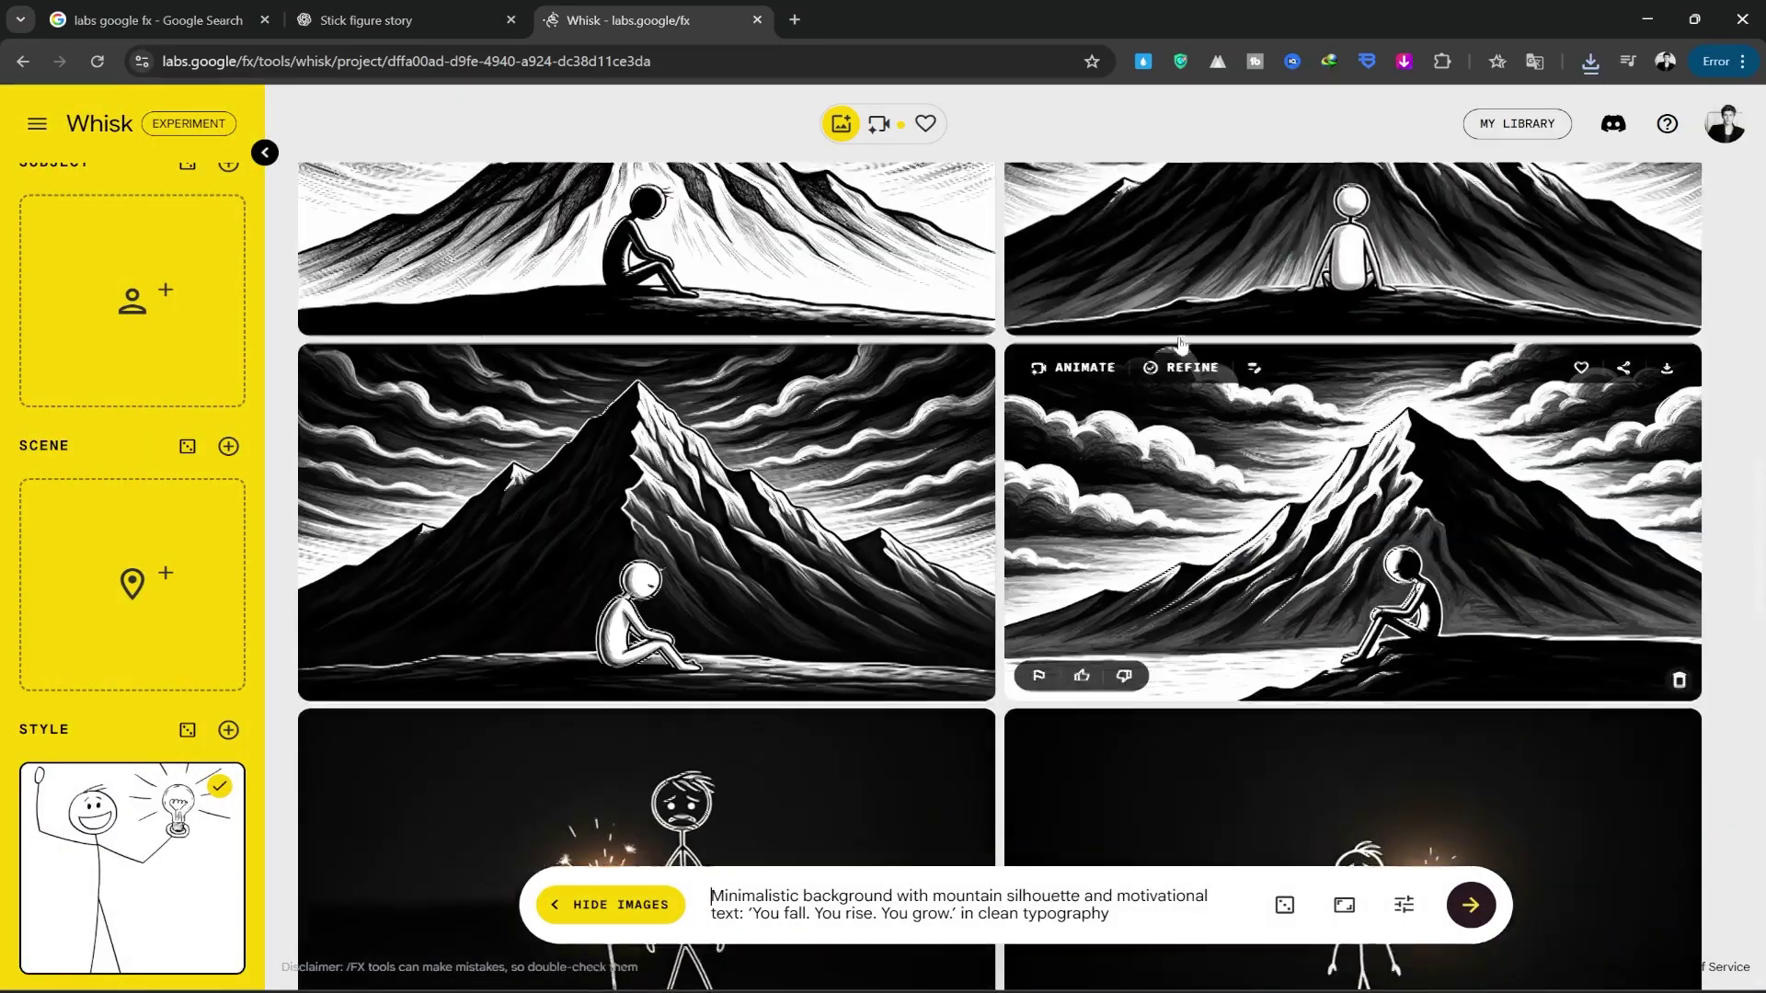
{"action": "scroll", "coordinate": [1441, 549], "scroll_direction": "down", "scroll_amount": 6}
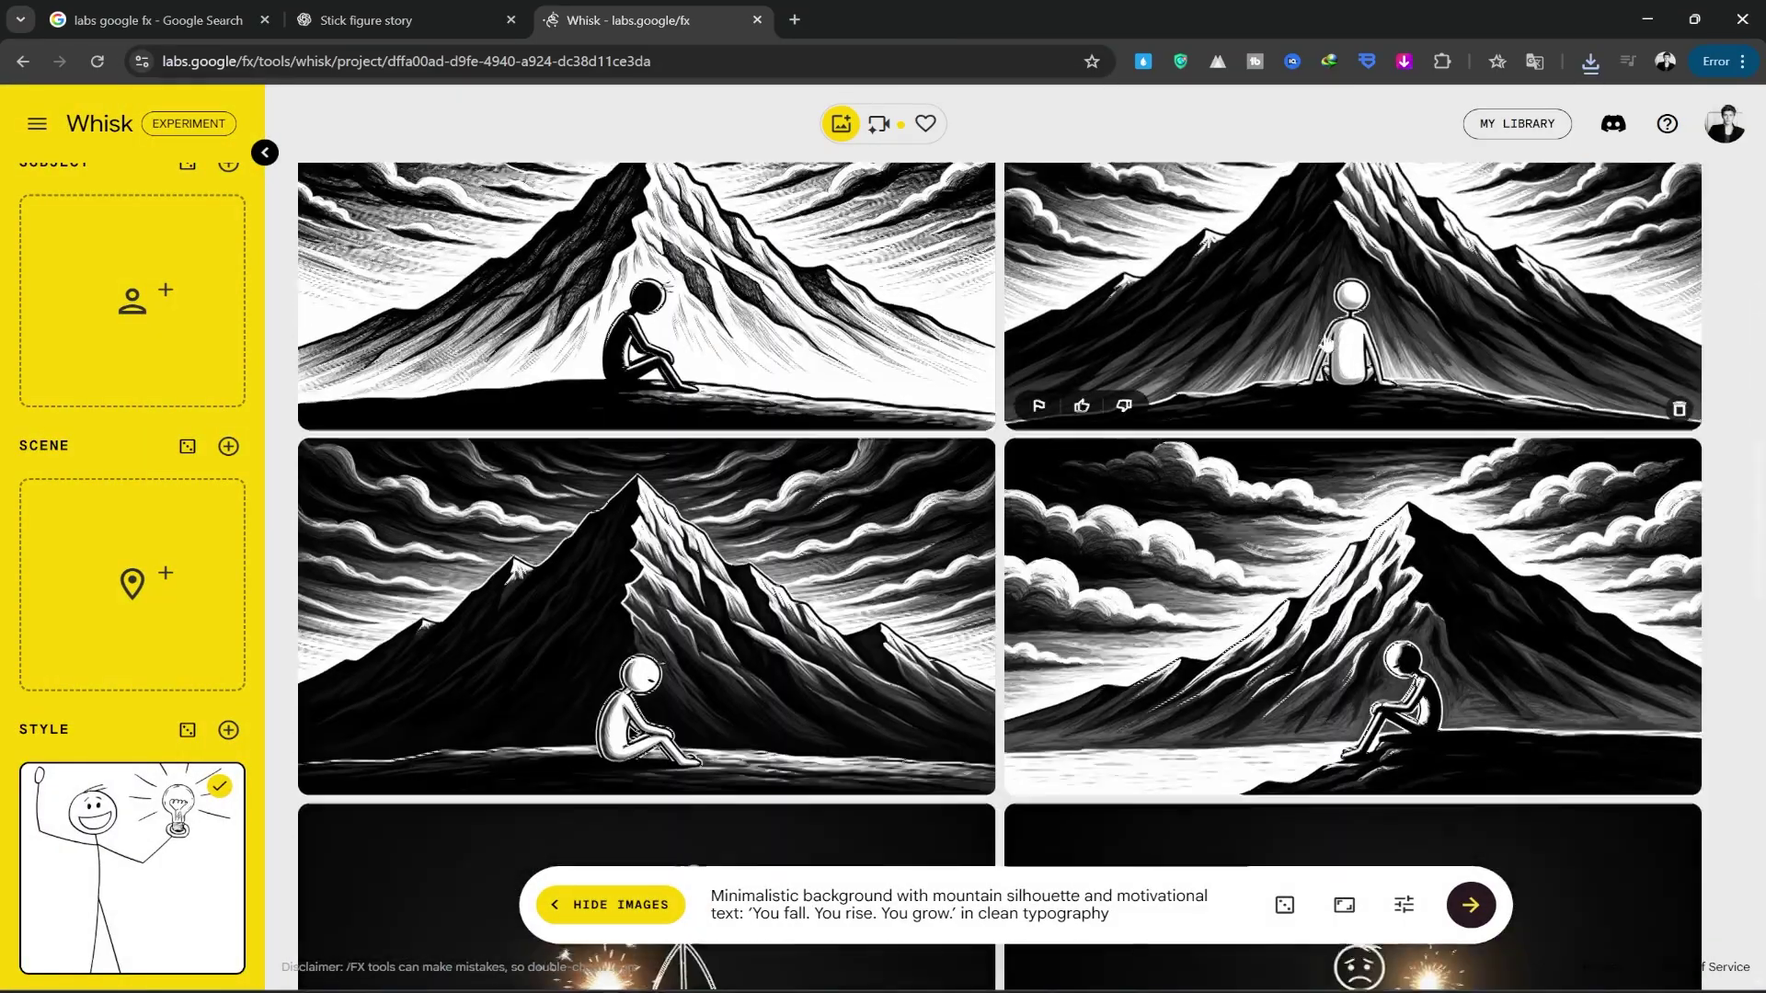
{"action": "scroll", "coordinate": [1059, 293], "scroll_direction": "up", "scroll_amount": 2}
{"action": "left_click", "coordinate": [1059, 293]}
Step: Copy the Scene 5 video prompt from the ChatGPT story conversation
{"action": "left_click", "coordinate": [366, 20]}
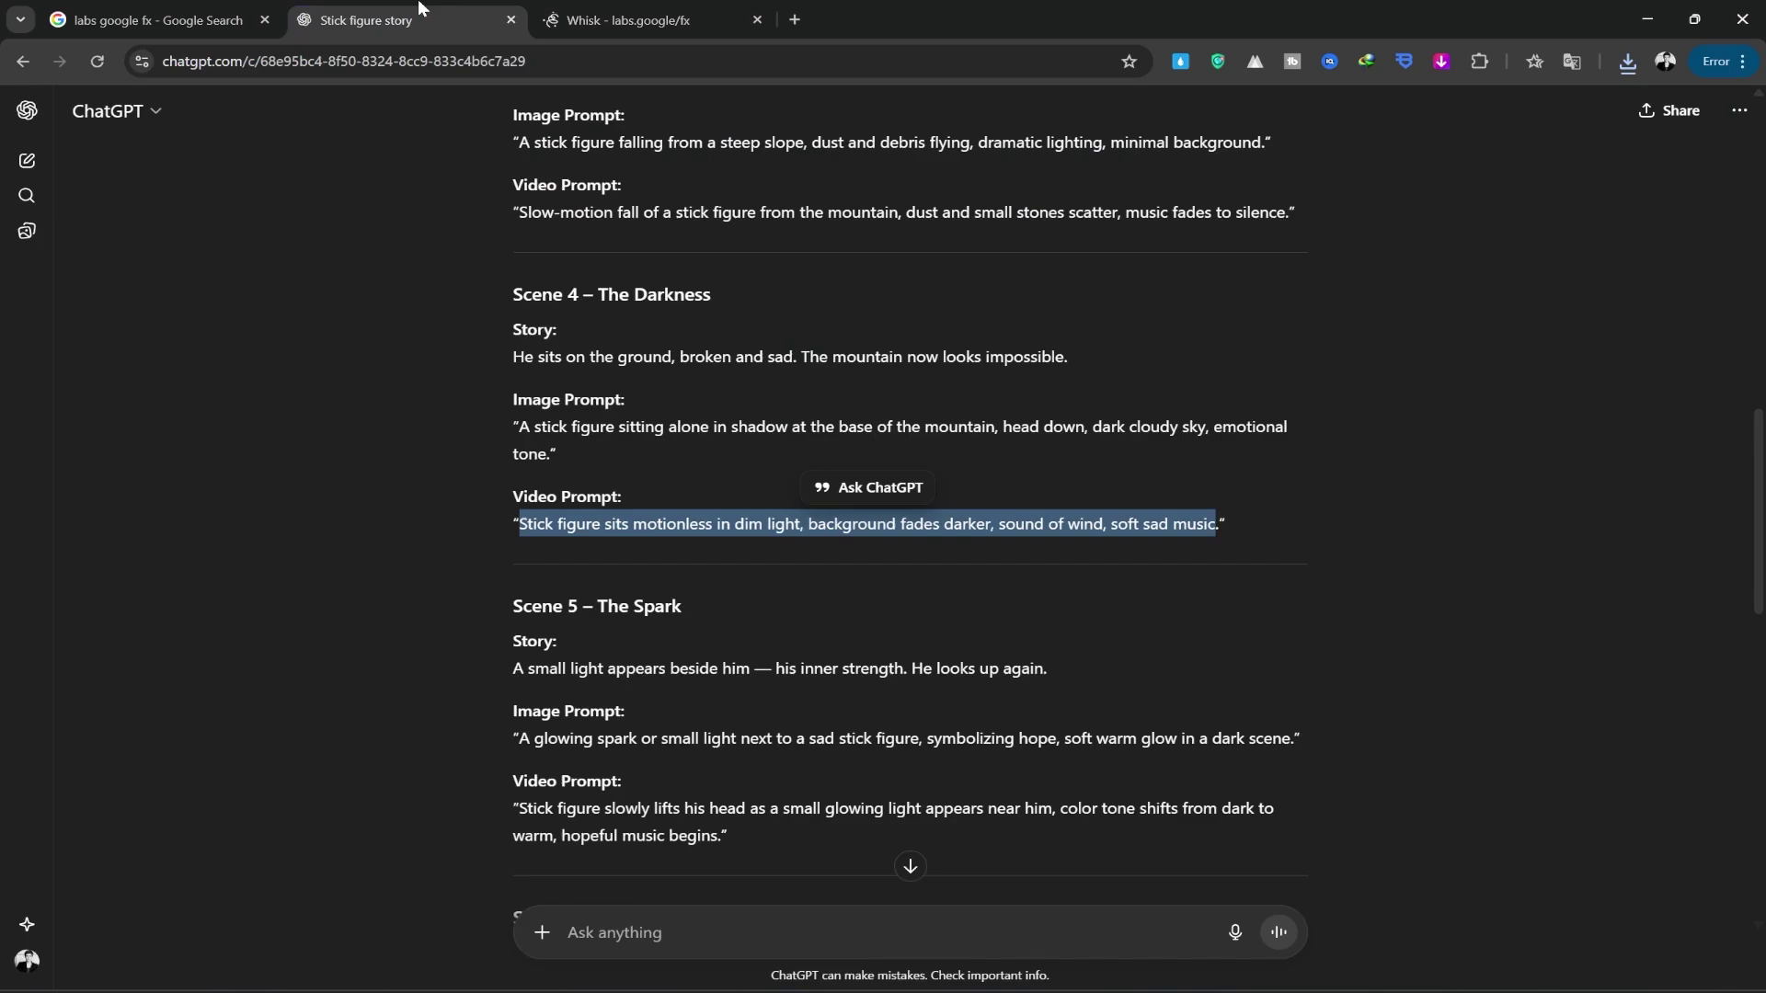
{"action": "scroll", "coordinate": [911, 515], "scroll_direction": "down", "scroll_amount": 3}
{"action": "left_click_drag", "start_coordinate": [519, 517], "coordinate": [727, 546]}
{"action": "key", "text": "ctrl+c"}
{"action": "right_click", "coordinate": [700, 552]}
{"action": "left_click", "coordinate": [731, 583]}
Step: Paste the Scene 5 prompt into Whisk's animation box and generate the glowing-light video
{"action": "left_click", "coordinate": [644, 19]}
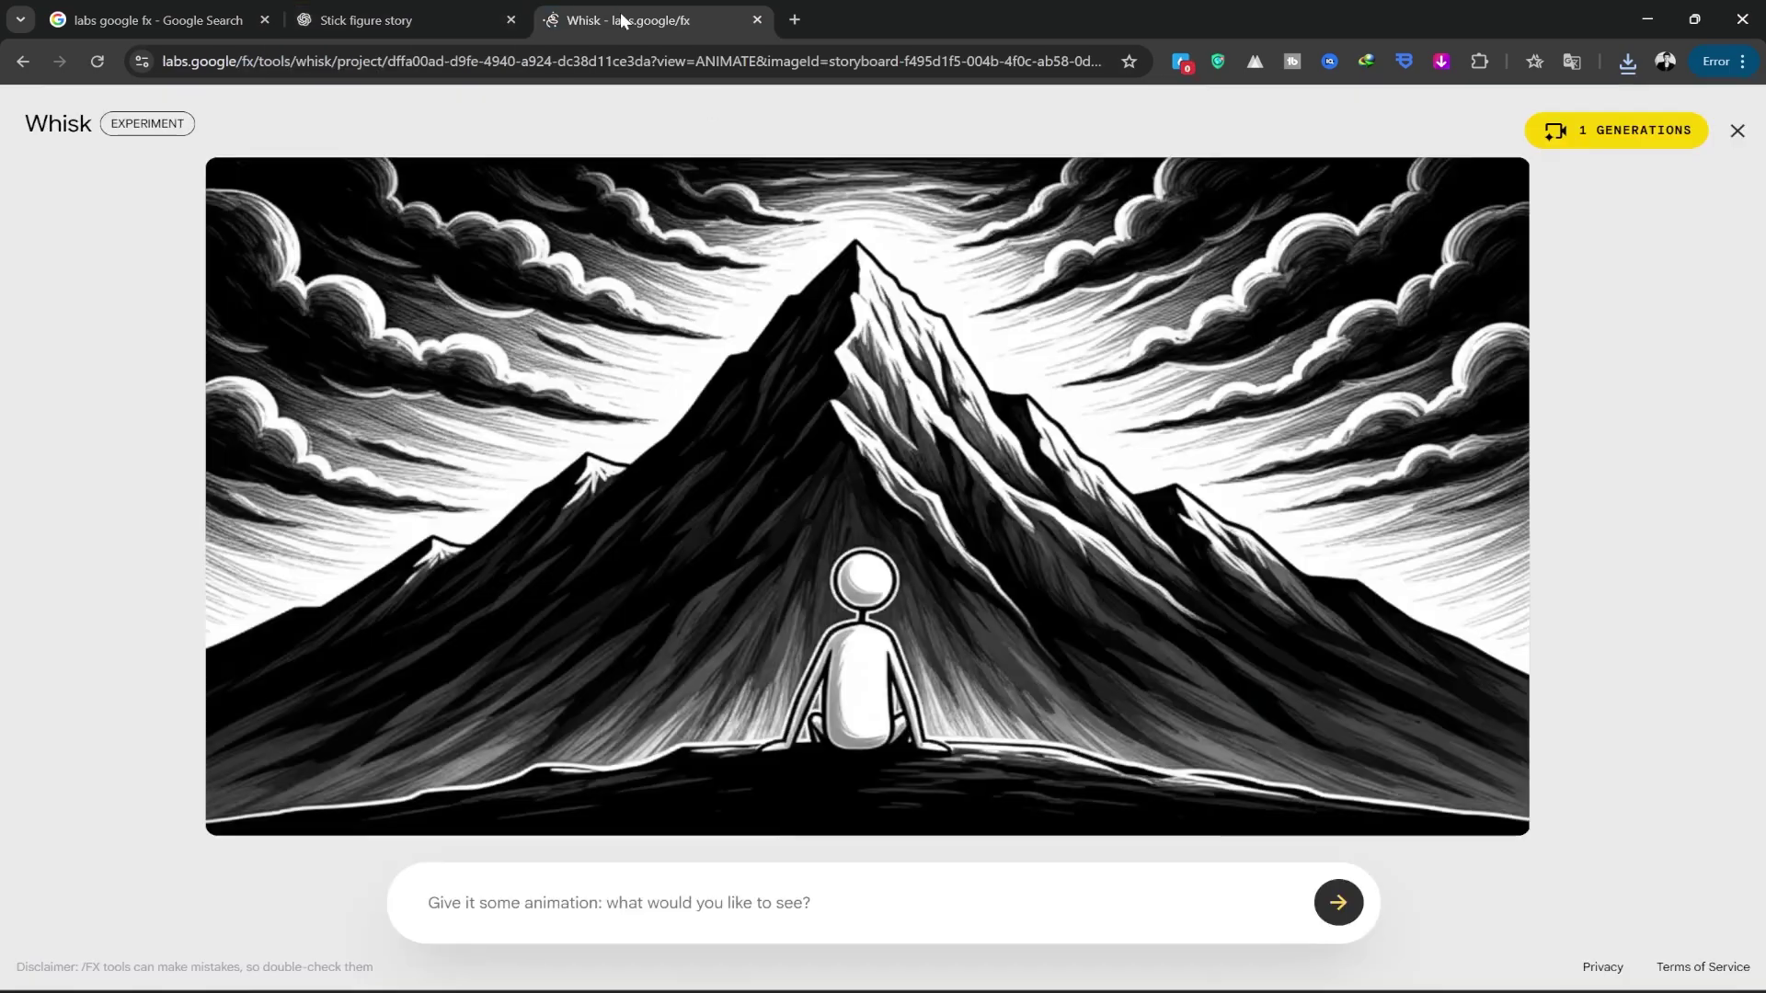
{"action": "right_click", "coordinate": [727, 896]}
{"action": "left_click", "coordinate": [773, 623]}
{"action": "left_click", "coordinate": [1340, 893]}
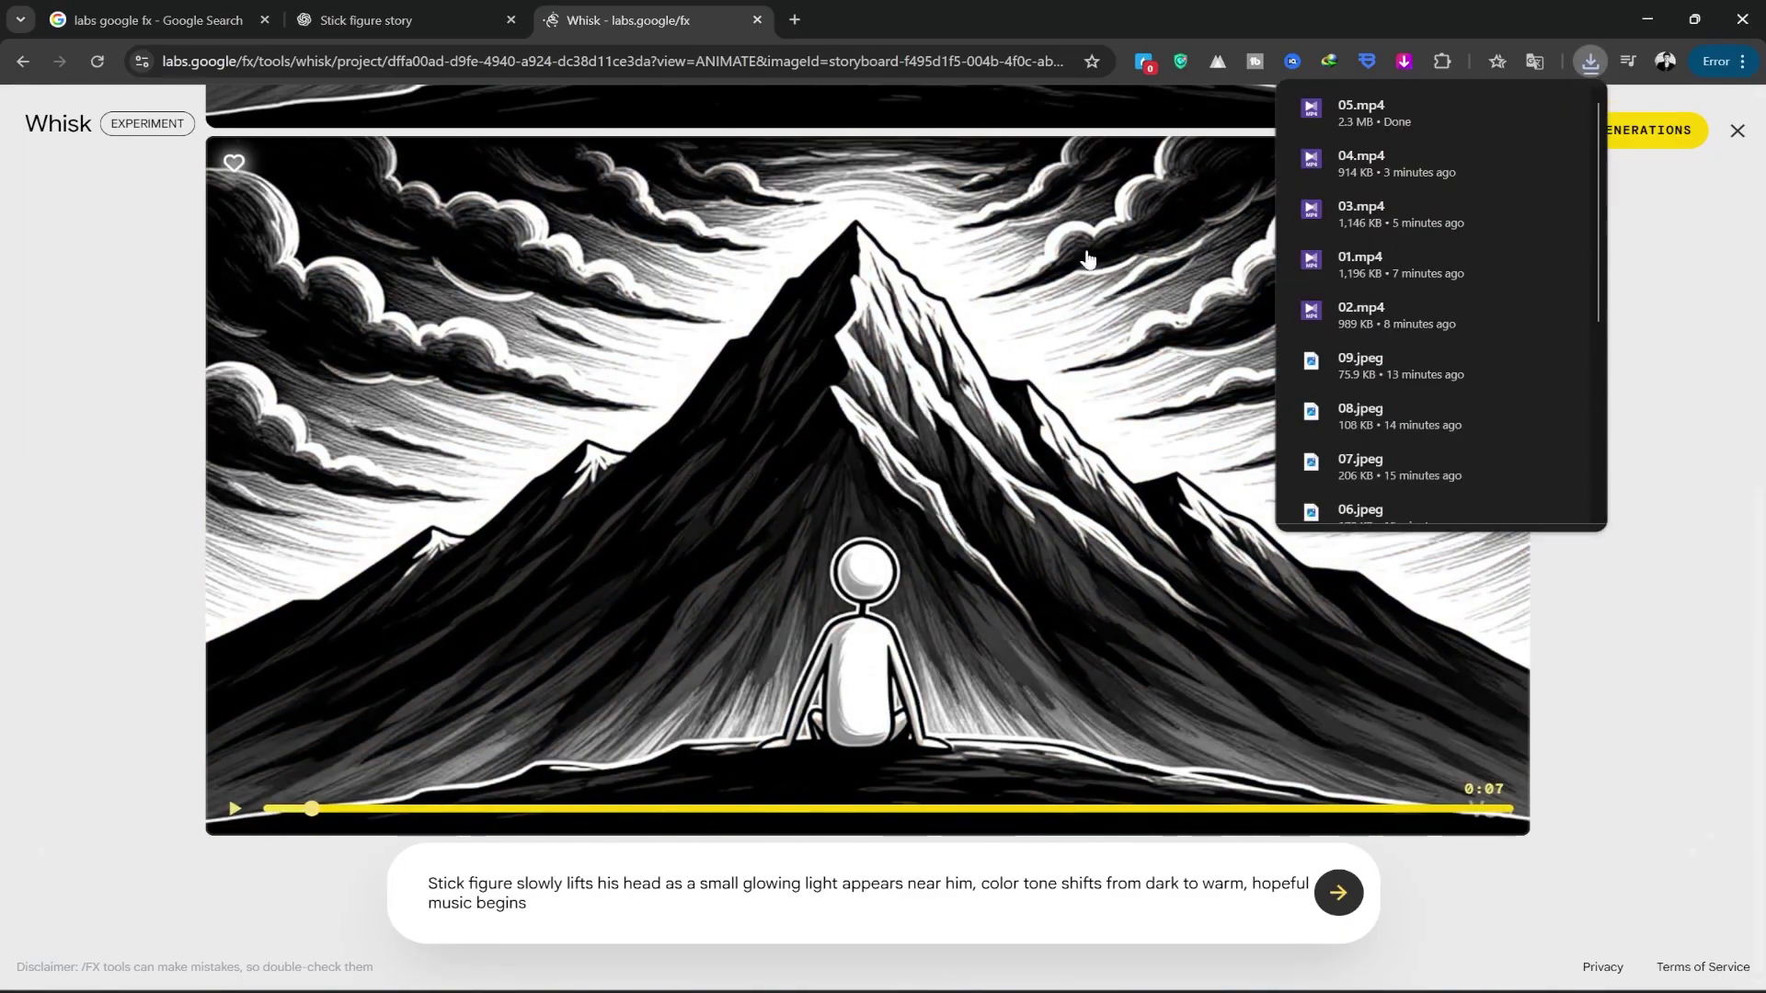
{"action": "left_click", "coordinate": [1741, 131]}
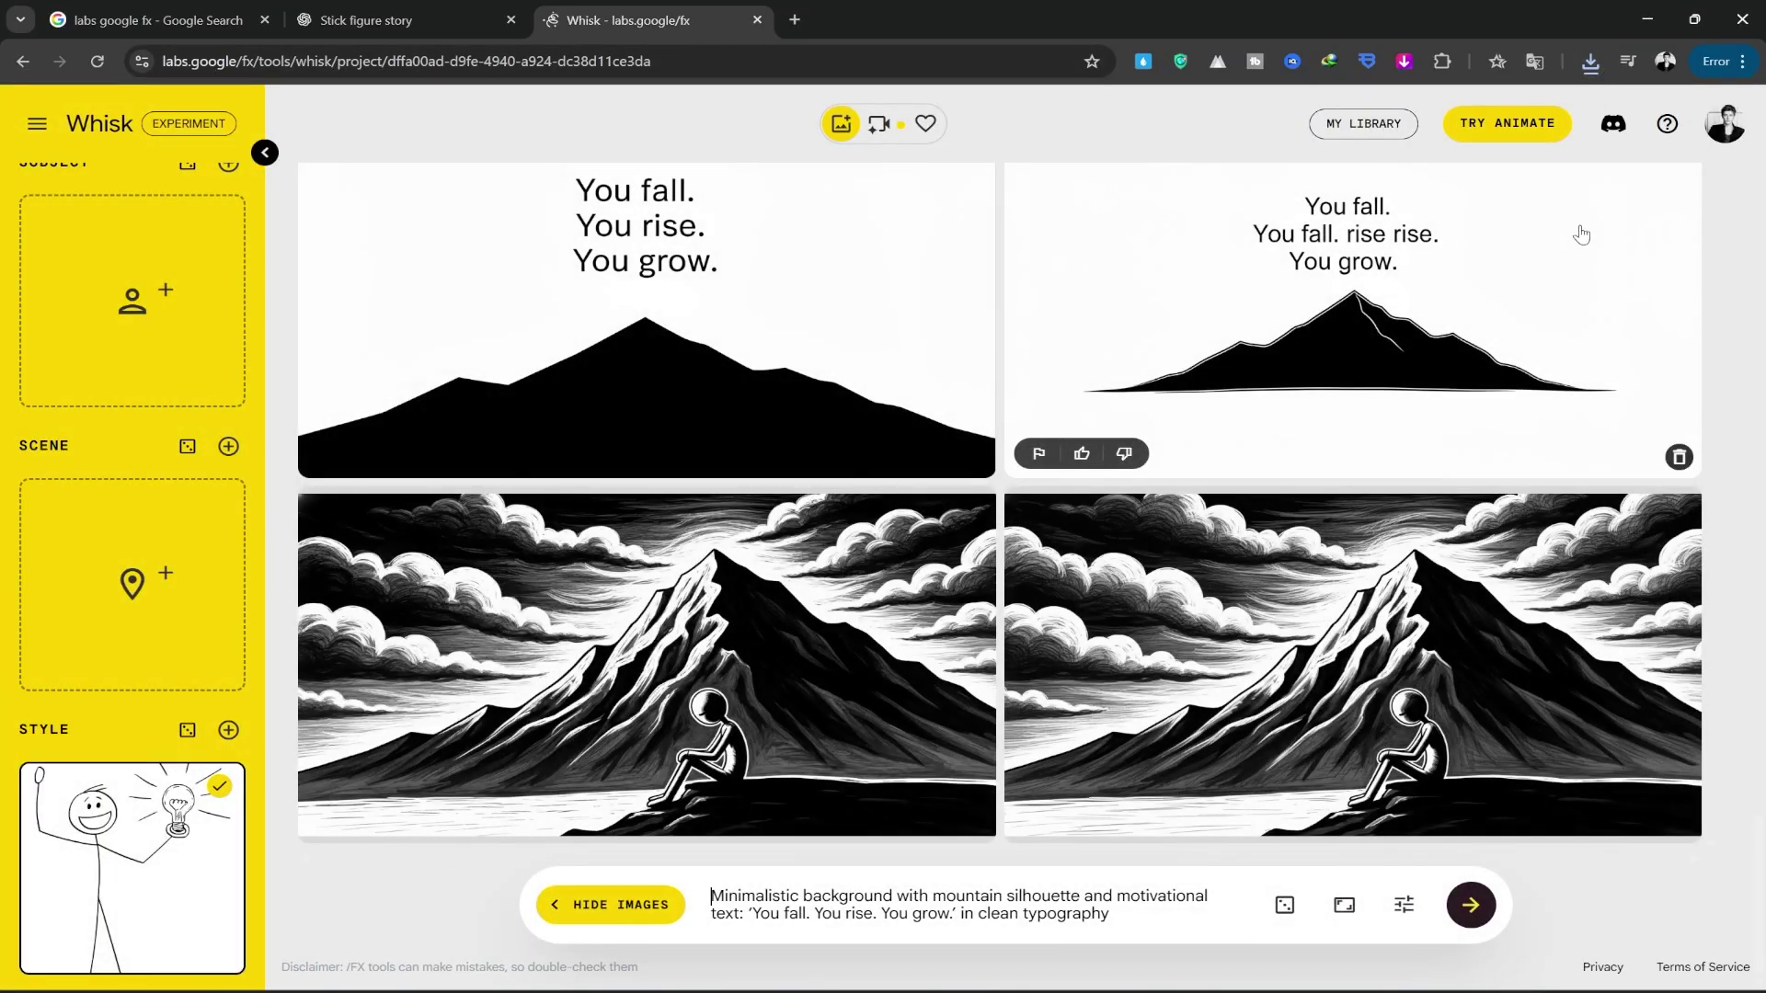
Step: Dismiss the Google account panel and expand the Subject, Scene and Style reference images beside the prompt
{"action": "left_click", "coordinate": [1726, 127]}
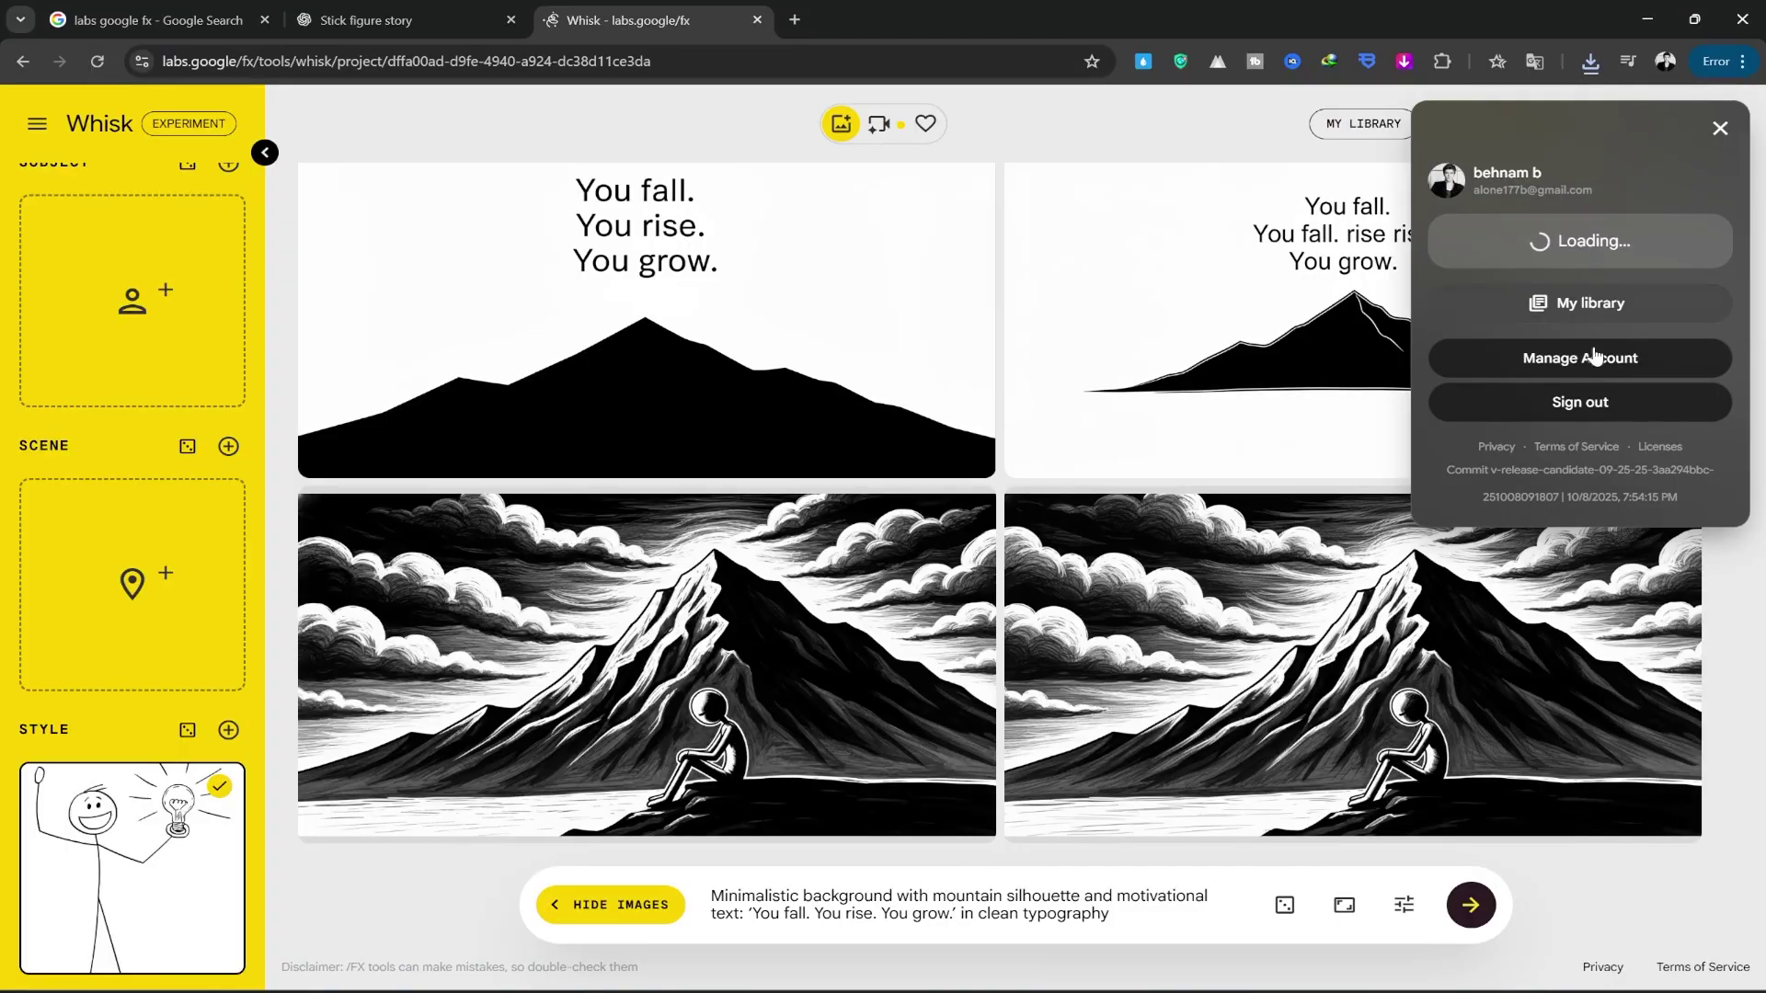
{"action": "left_click", "coordinate": [1038, 453]}
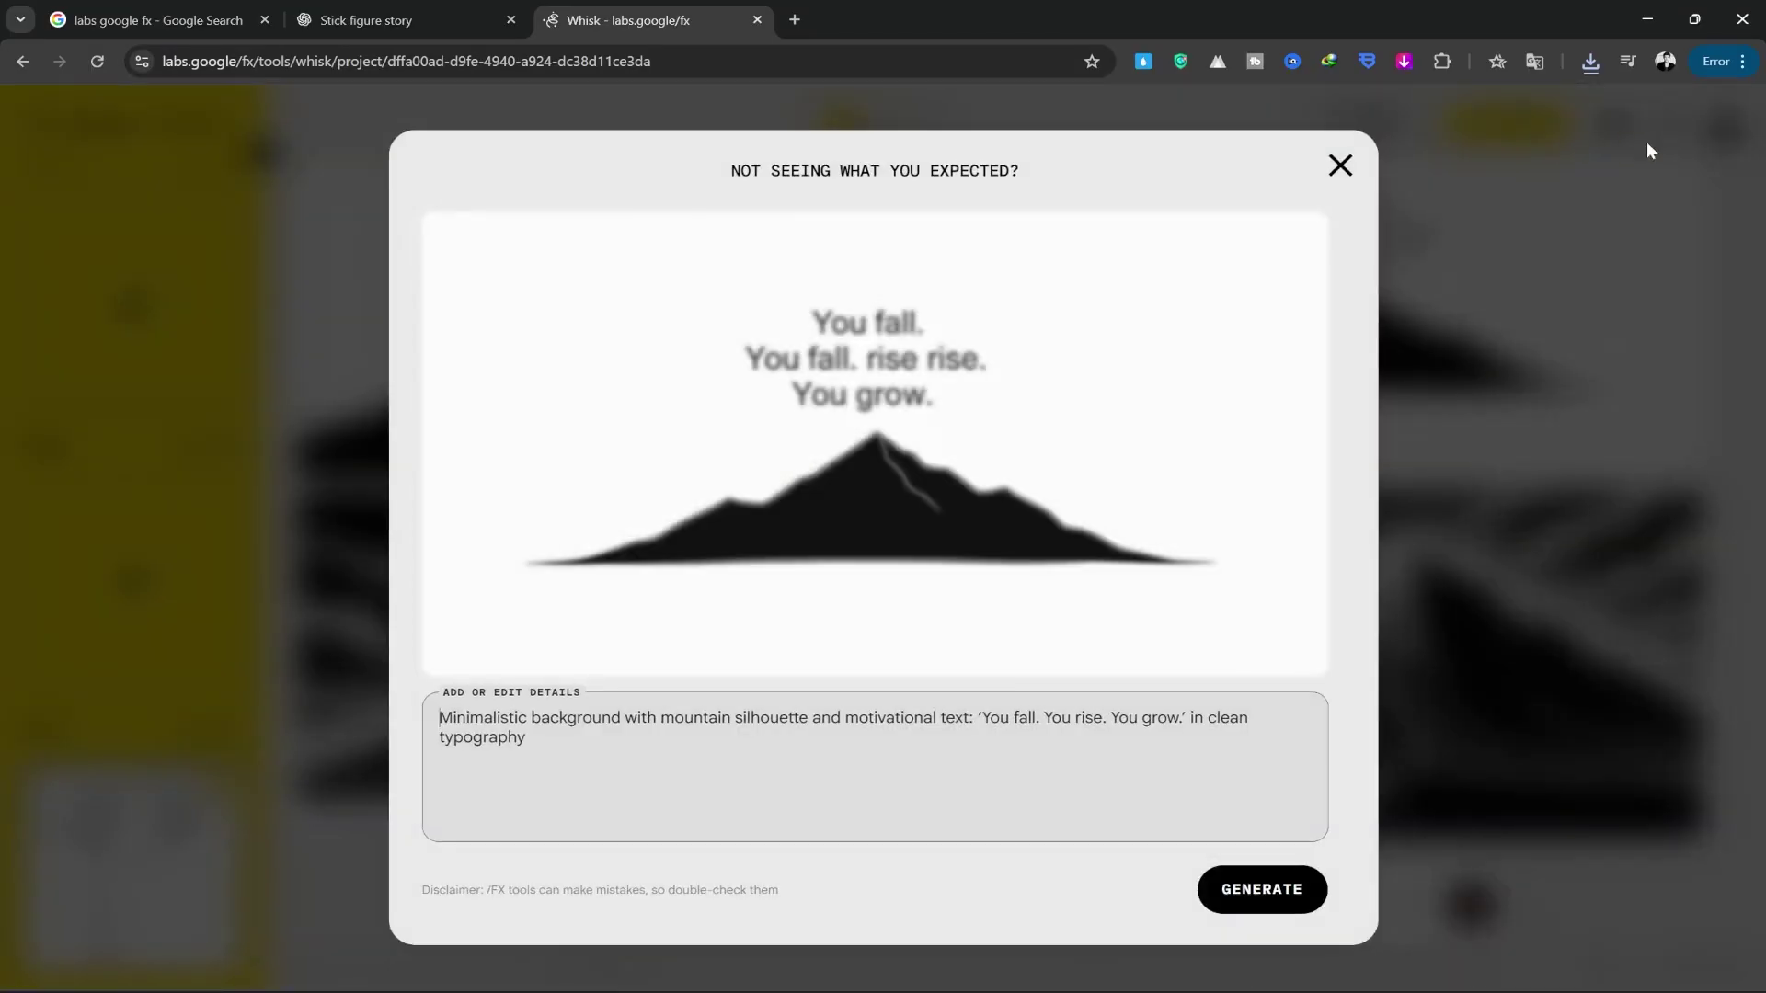
{"action": "left_click", "coordinate": [1345, 167]}
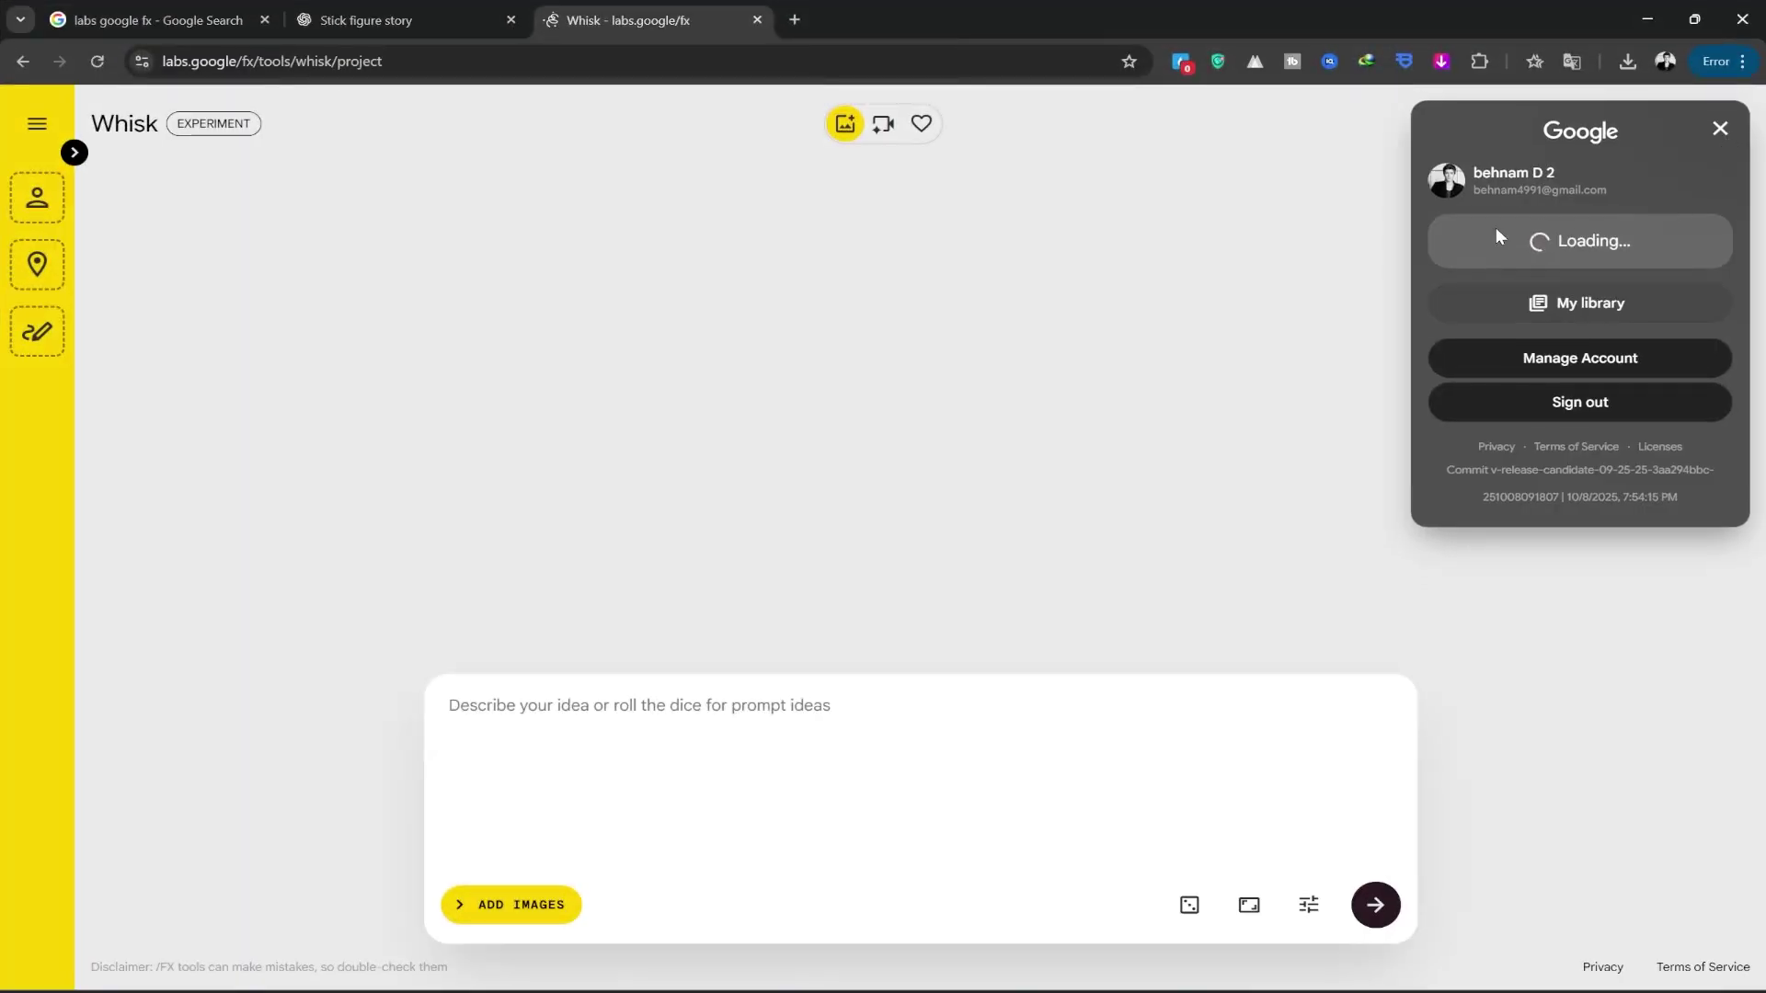
{"action": "left_click", "coordinate": [1401, 272]}
{"action": "left_click", "coordinate": [511, 905]}
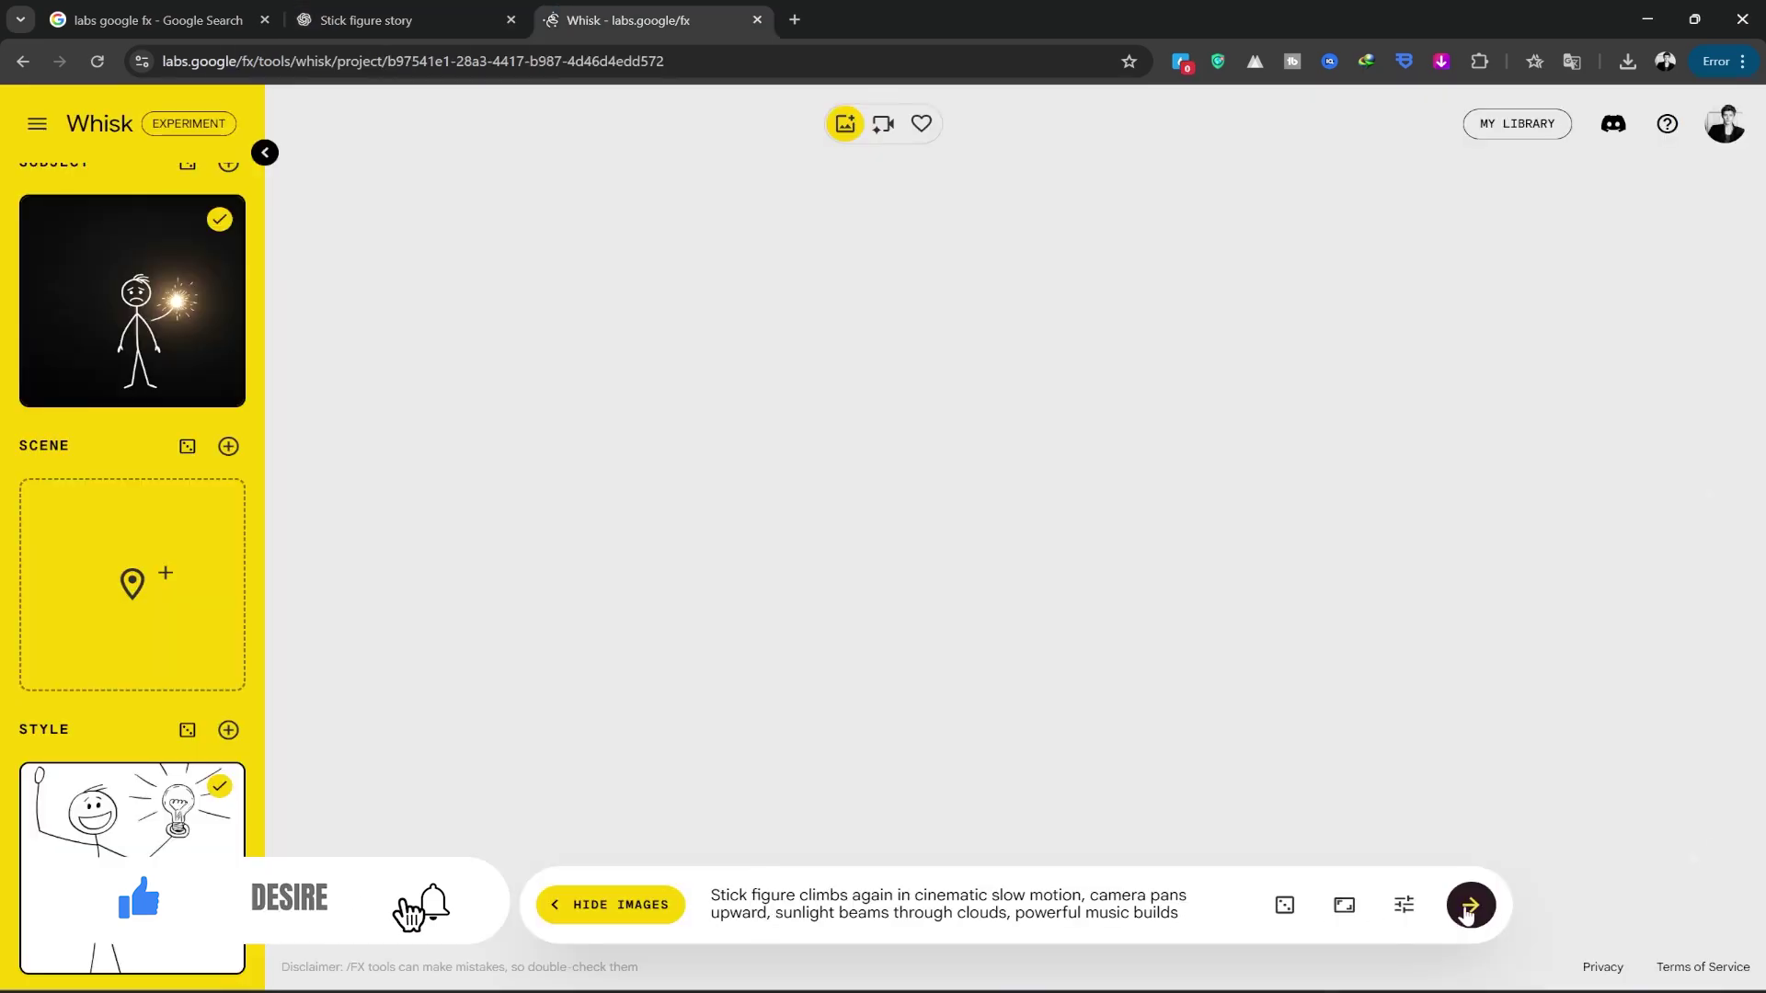
Step: Generate the climbing and summit scene images and submit the summit image's animation prompt
{"action": "left_click", "coordinate": [1470, 907]}
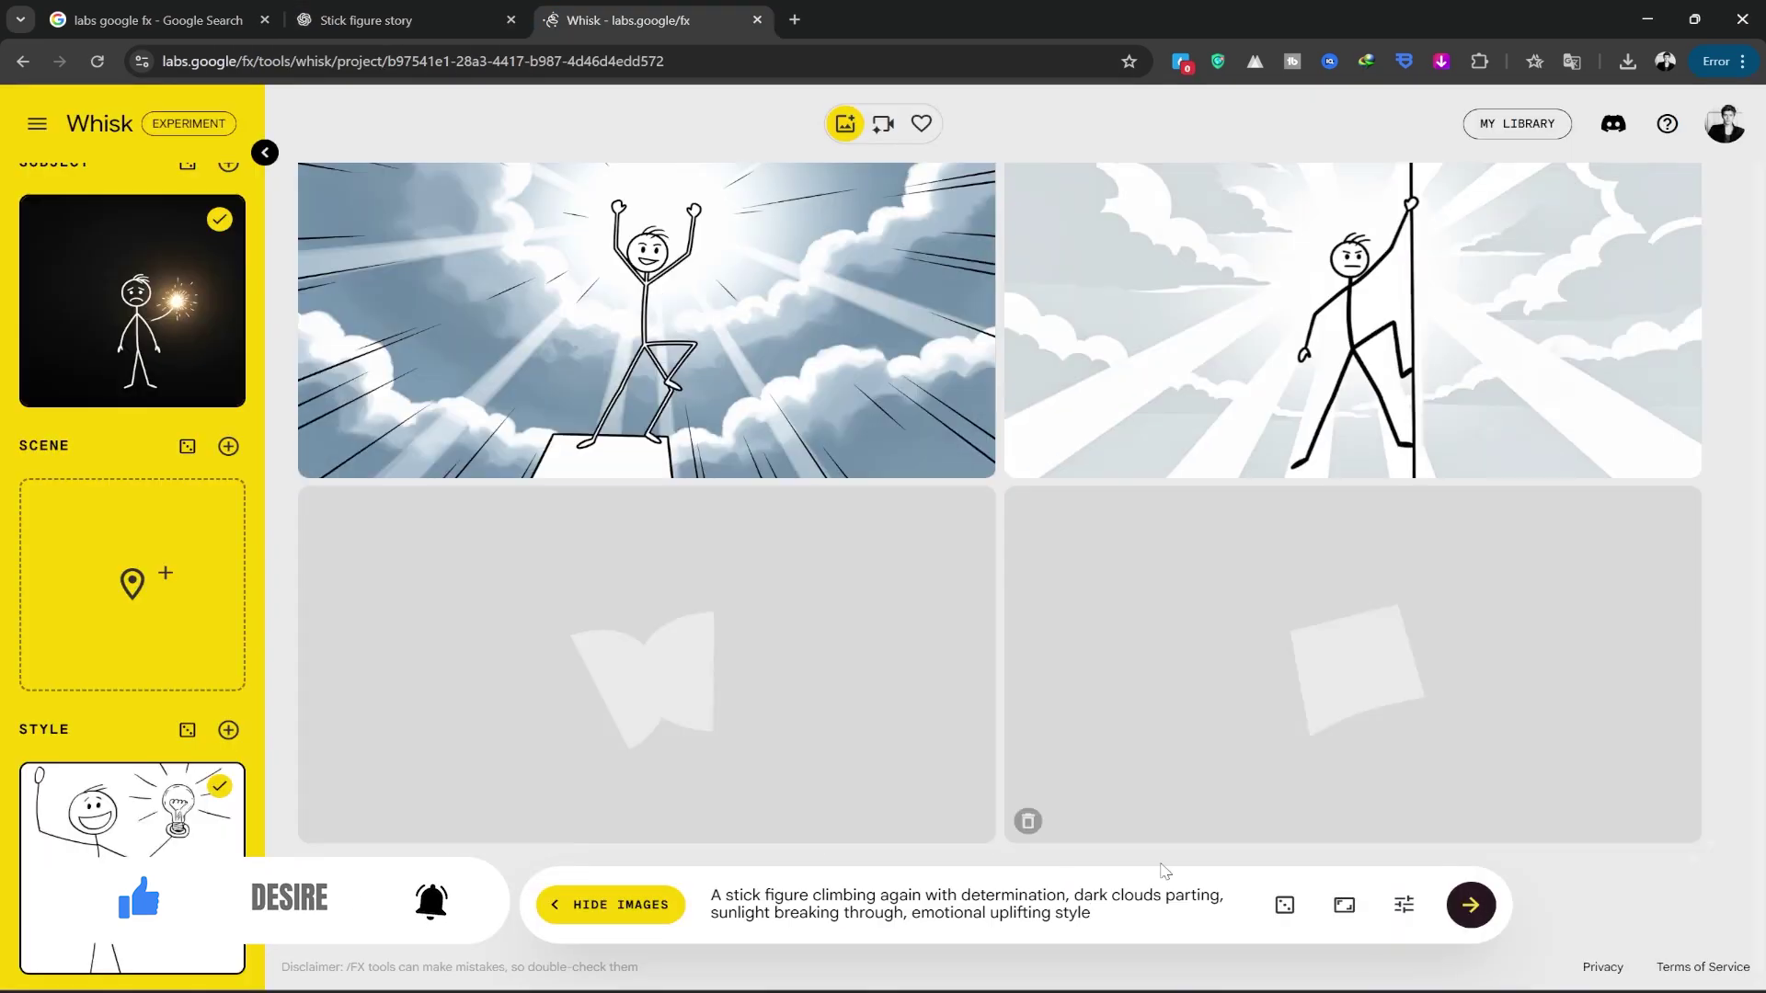
{"action": "left_click", "coordinate": [367, 512]}
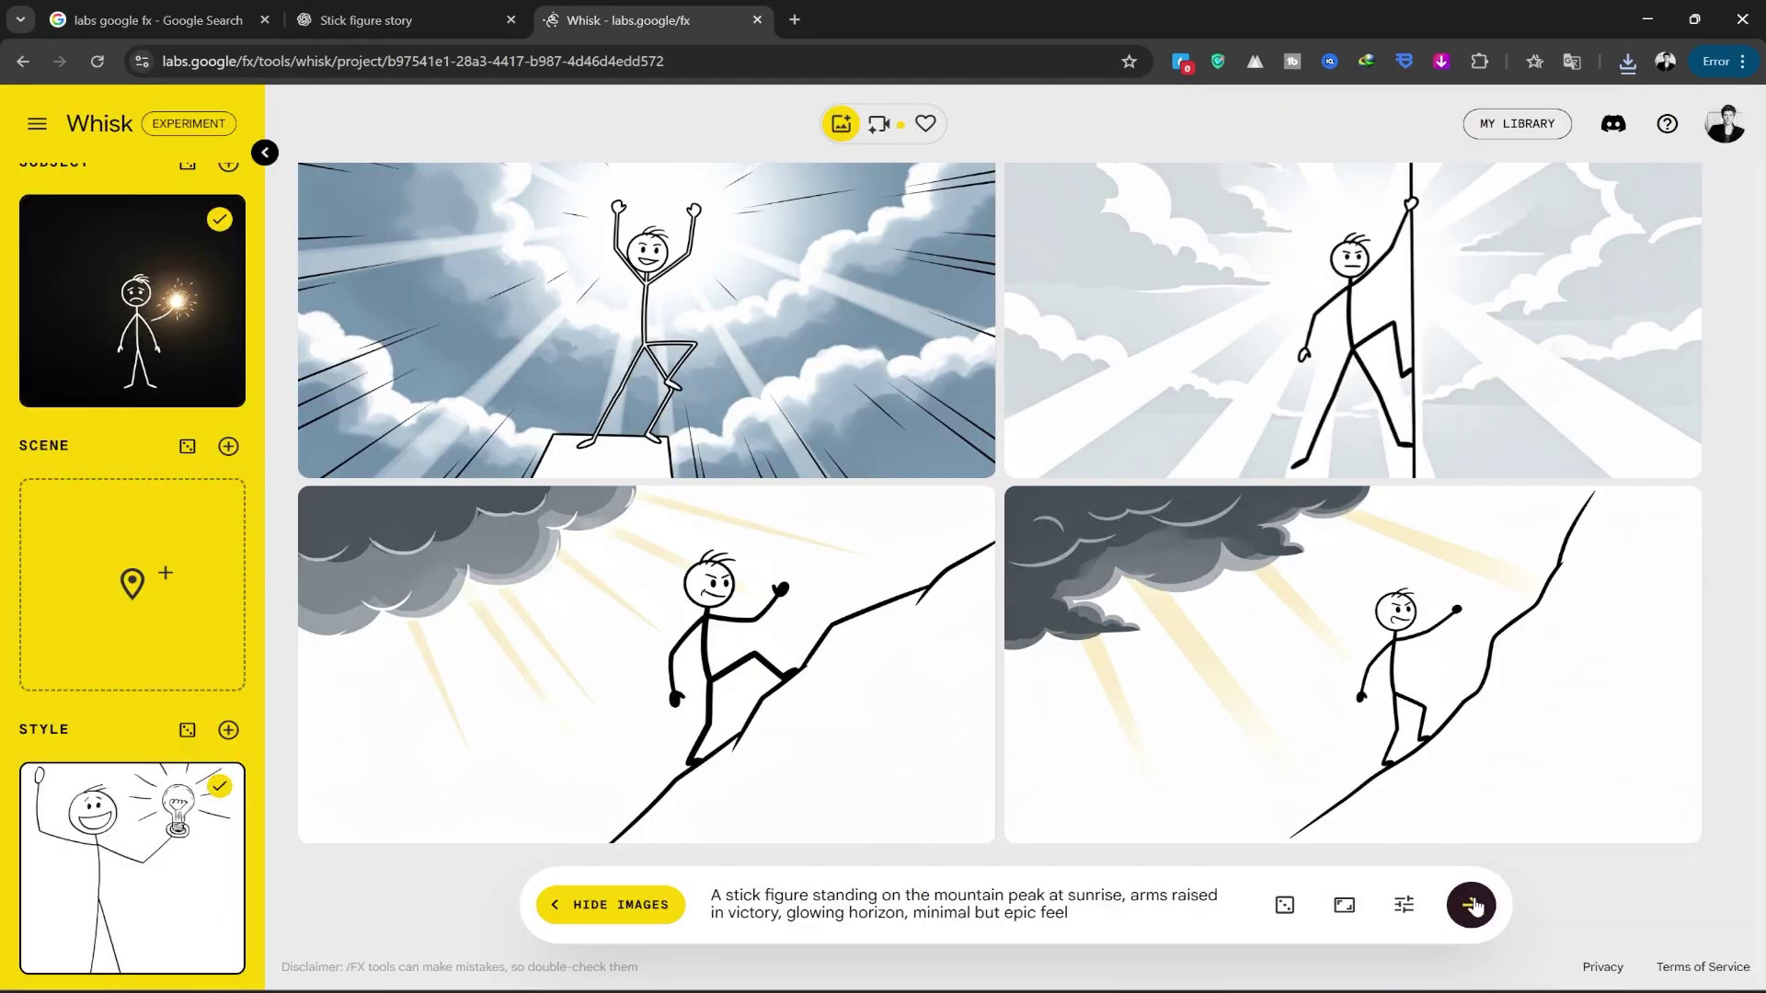
{"action": "key", "text": "Return"}
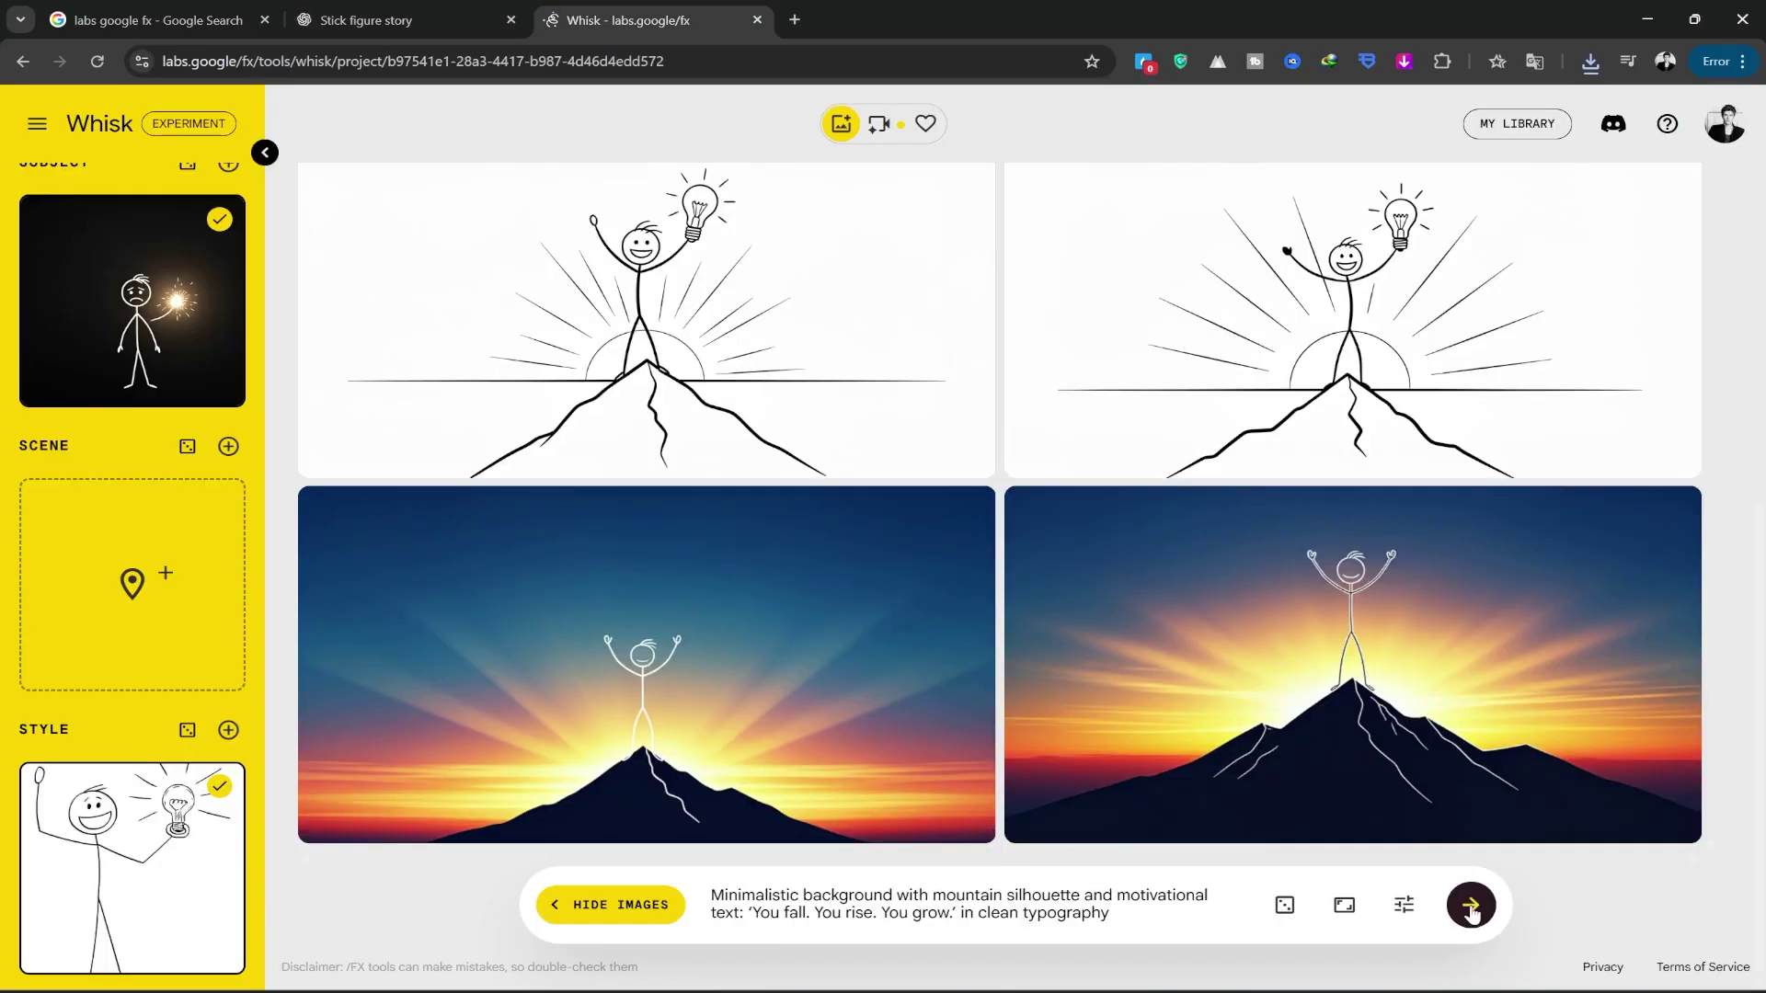
{"action": "left_click", "coordinate": [1472, 907]}
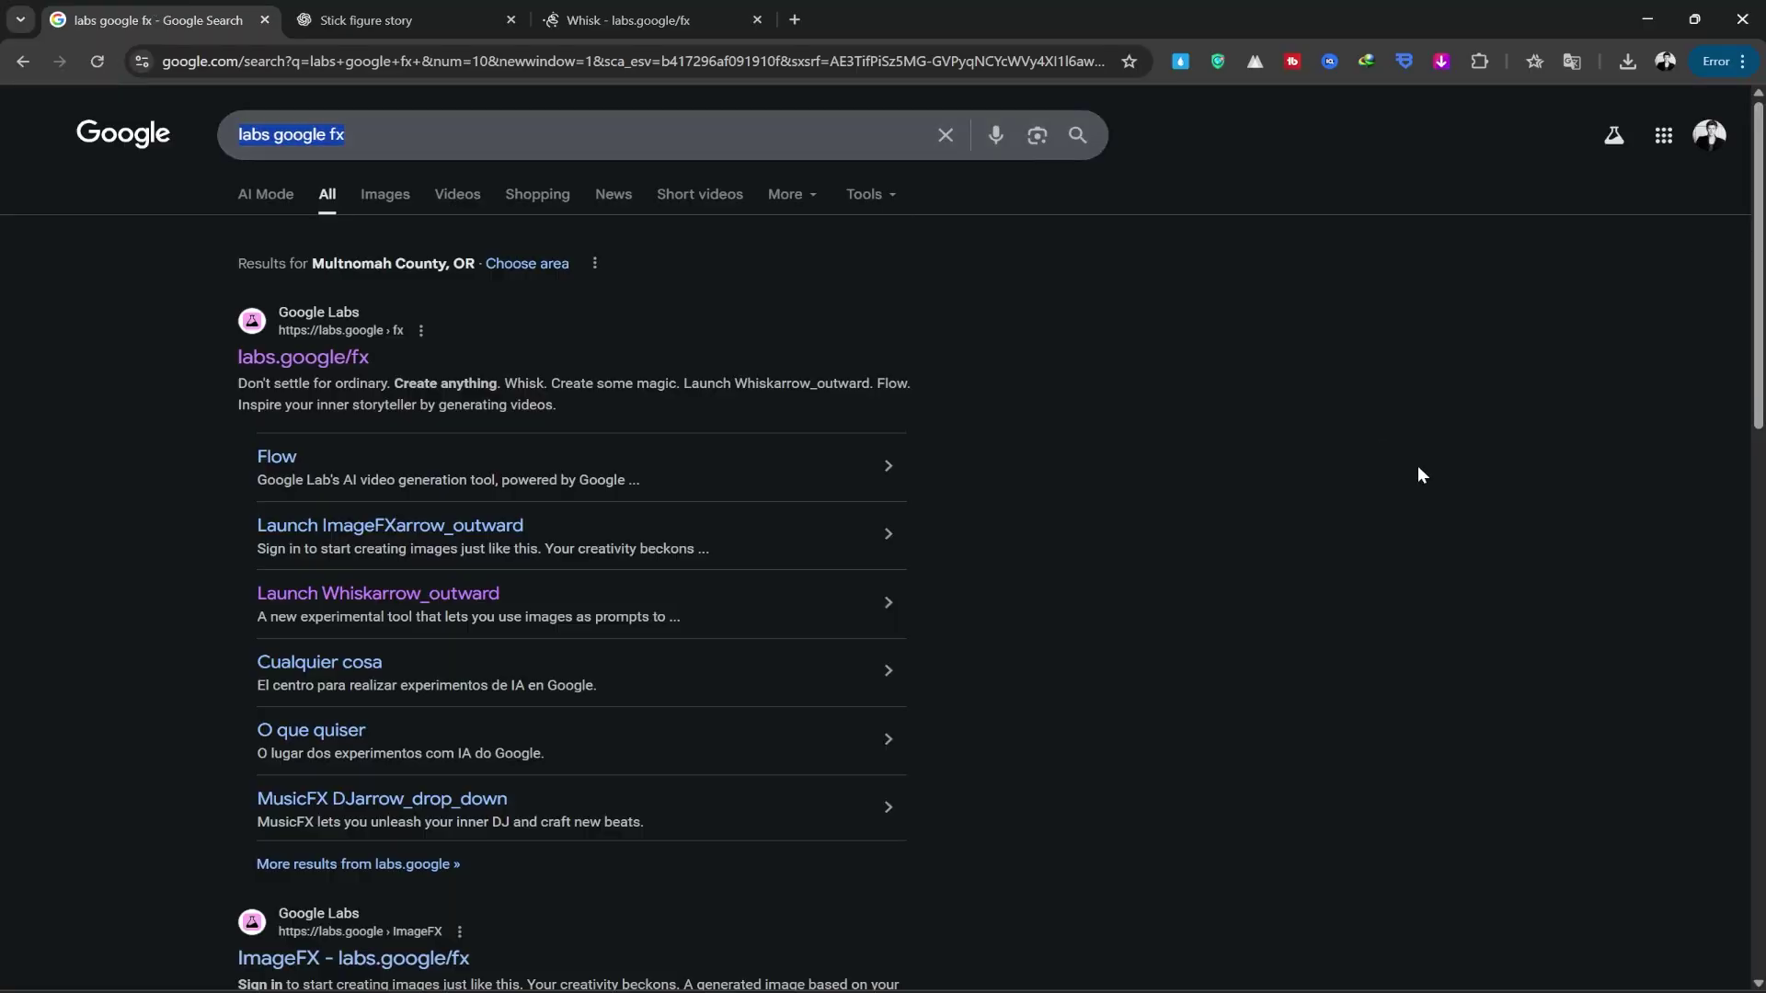
Step: Search Google for 'topmediai' and open the TopMediai website
{"action": "type", "text": "topmediai"}
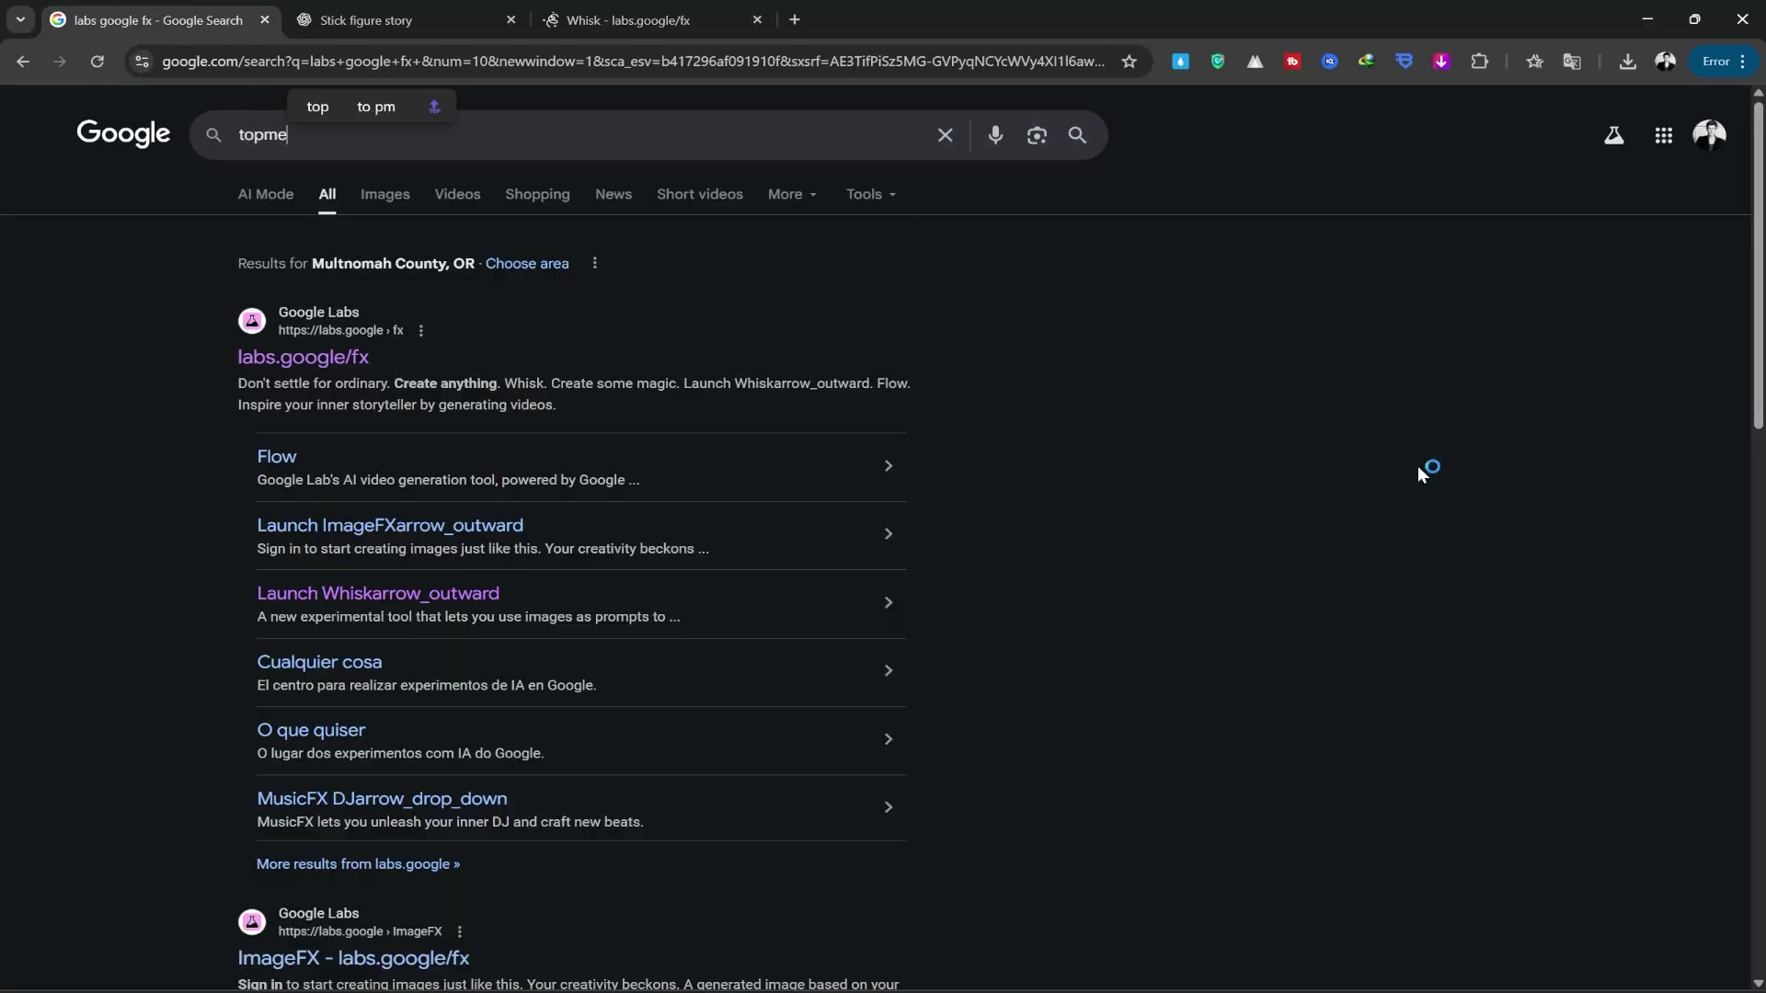
{"action": "key", "text": "Return"}
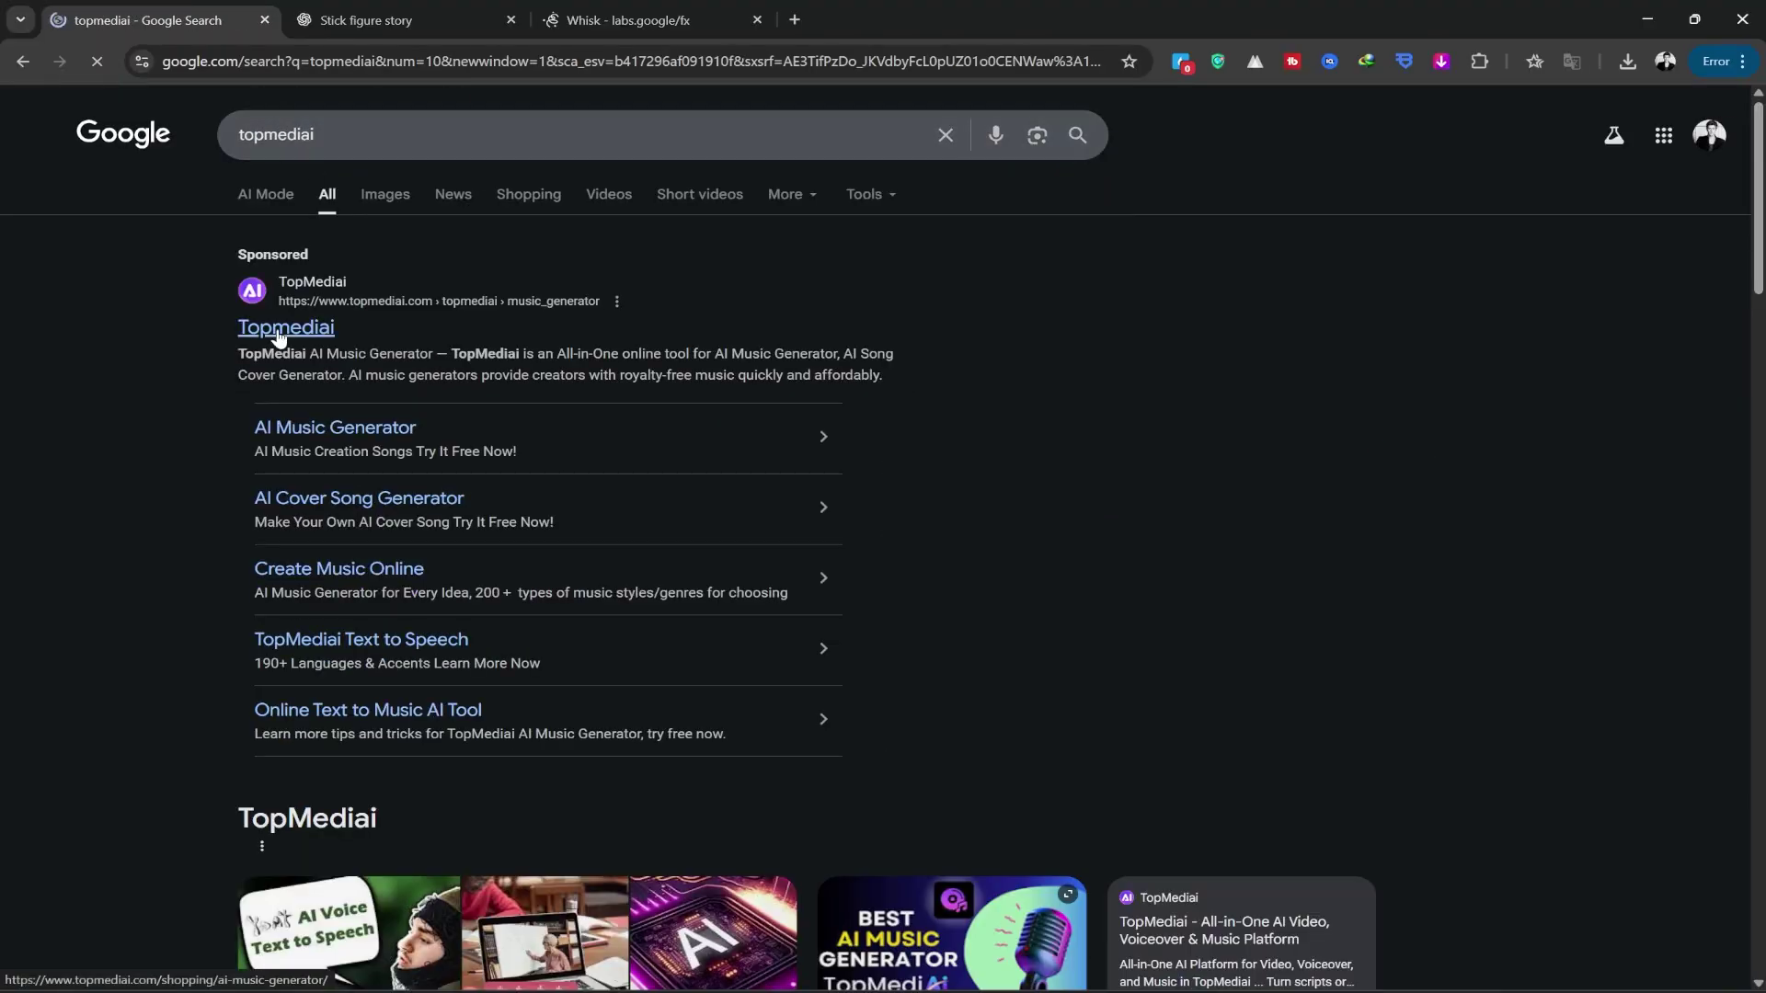
{"action": "left_click", "coordinate": [281, 328]}
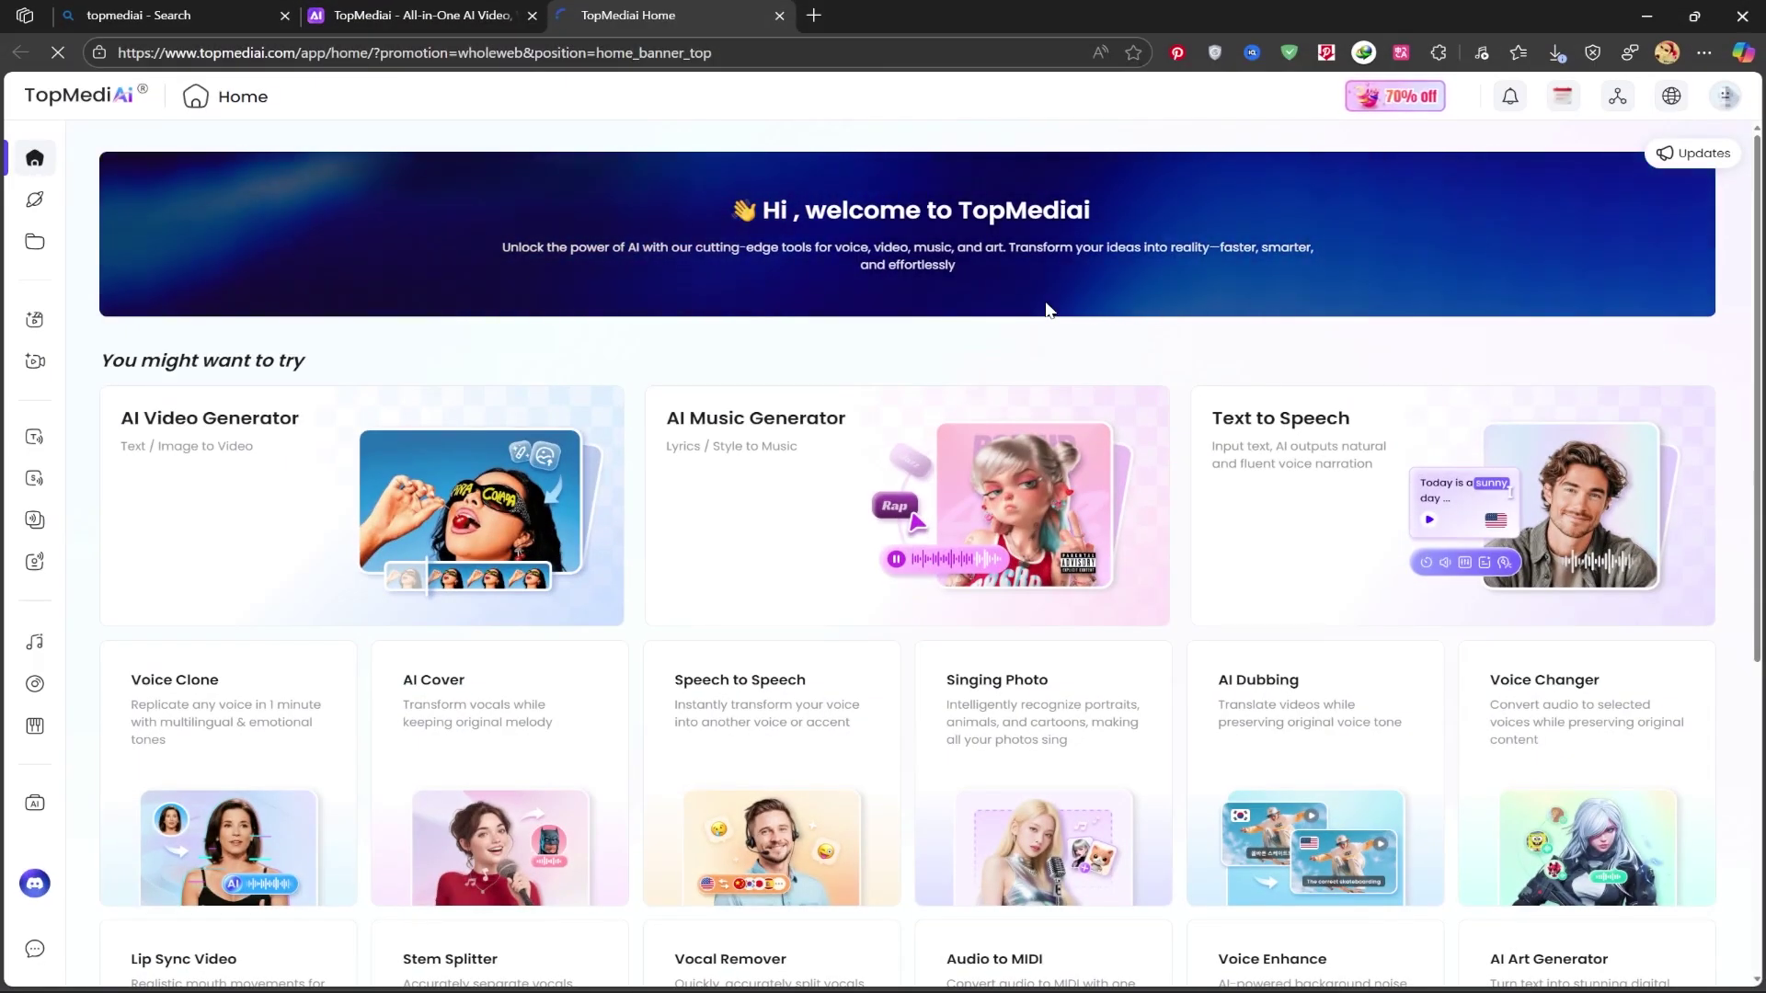
Step: Open TopMediai's Text to Speech editor and clear out its sample script
{"action": "left_click", "coordinate": [1288, 466]}
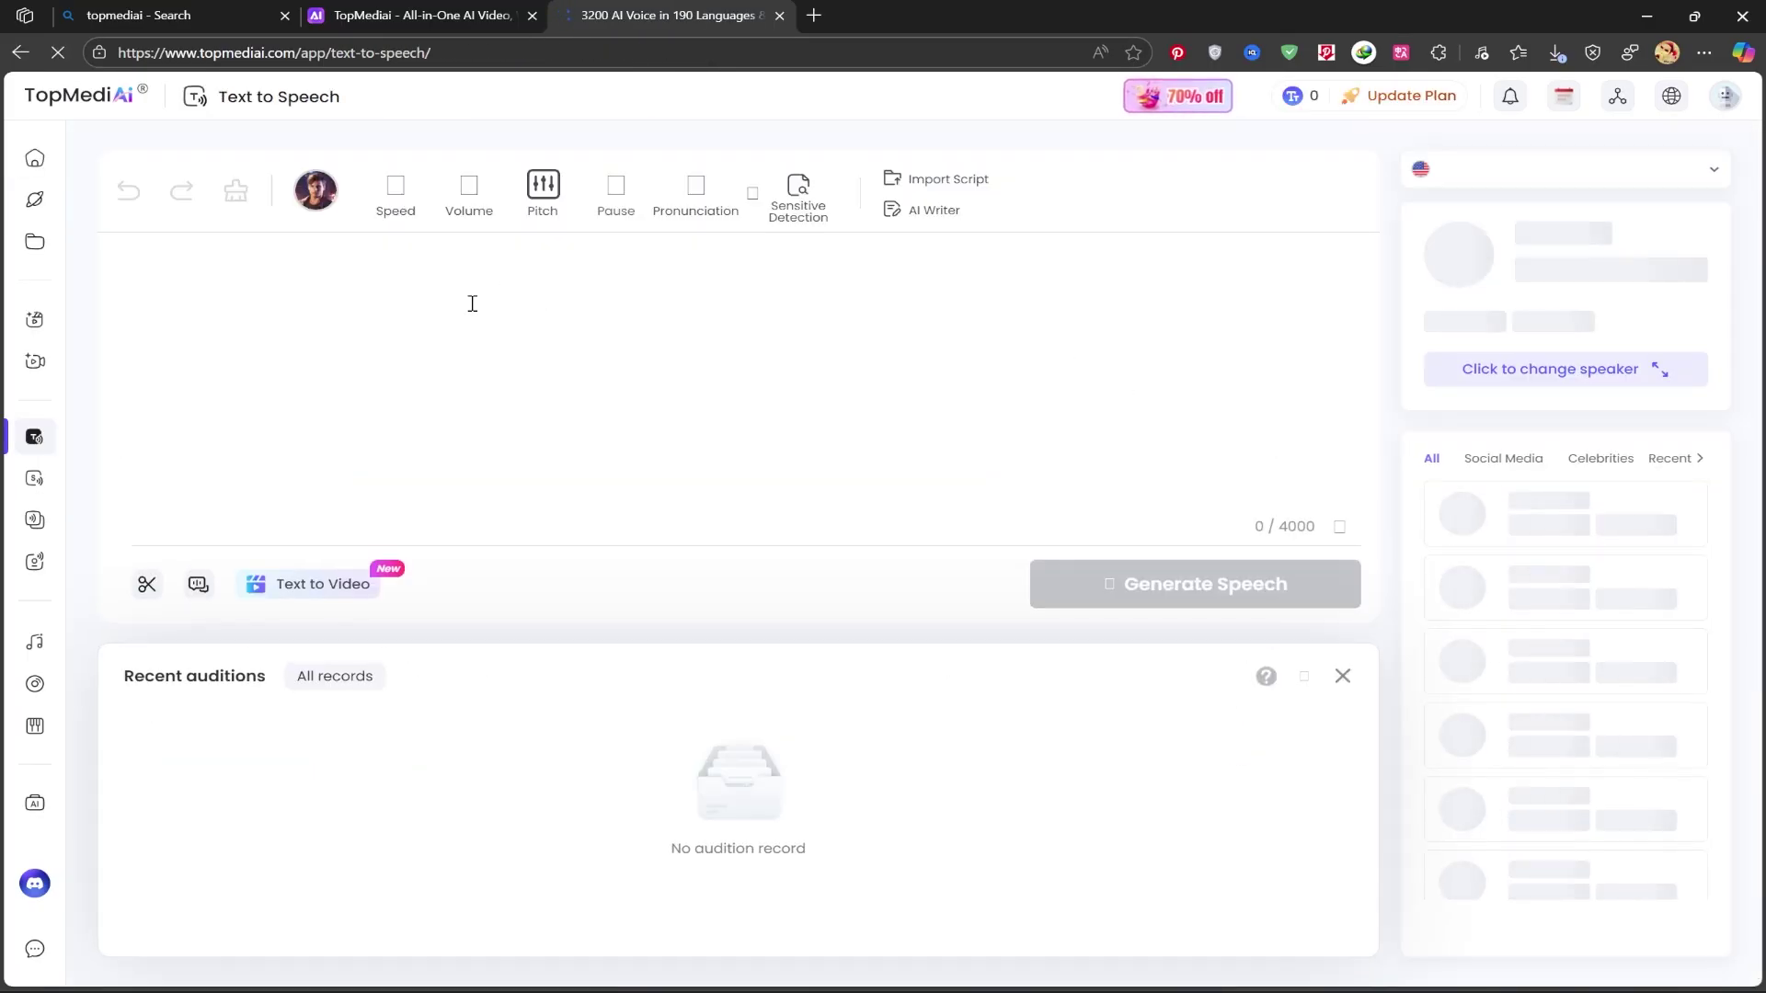
{"action": "left_click_drag", "start_coordinate": [441, 483], "coordinate": [121, 257]}
{"action": "key", "text": "BackSpace"}
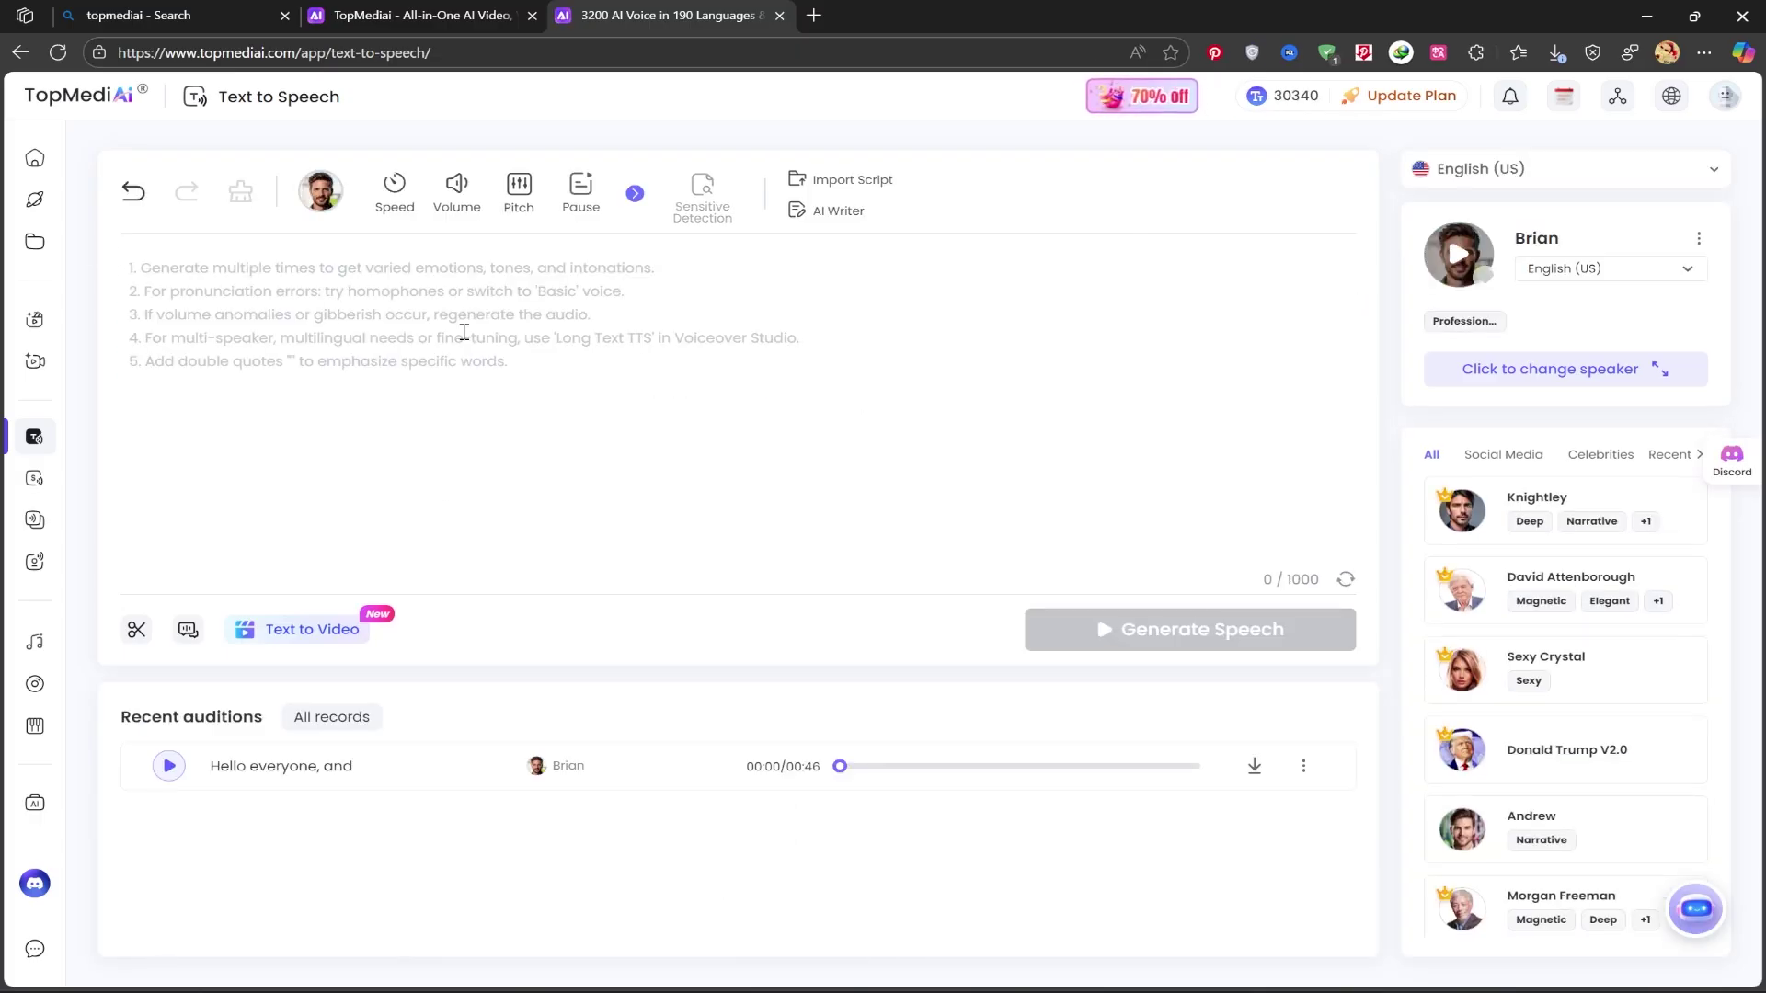
Step: Ask ChatGPT to 'give me narration for story'
{"action": "key", "text": "alt+Tab"}
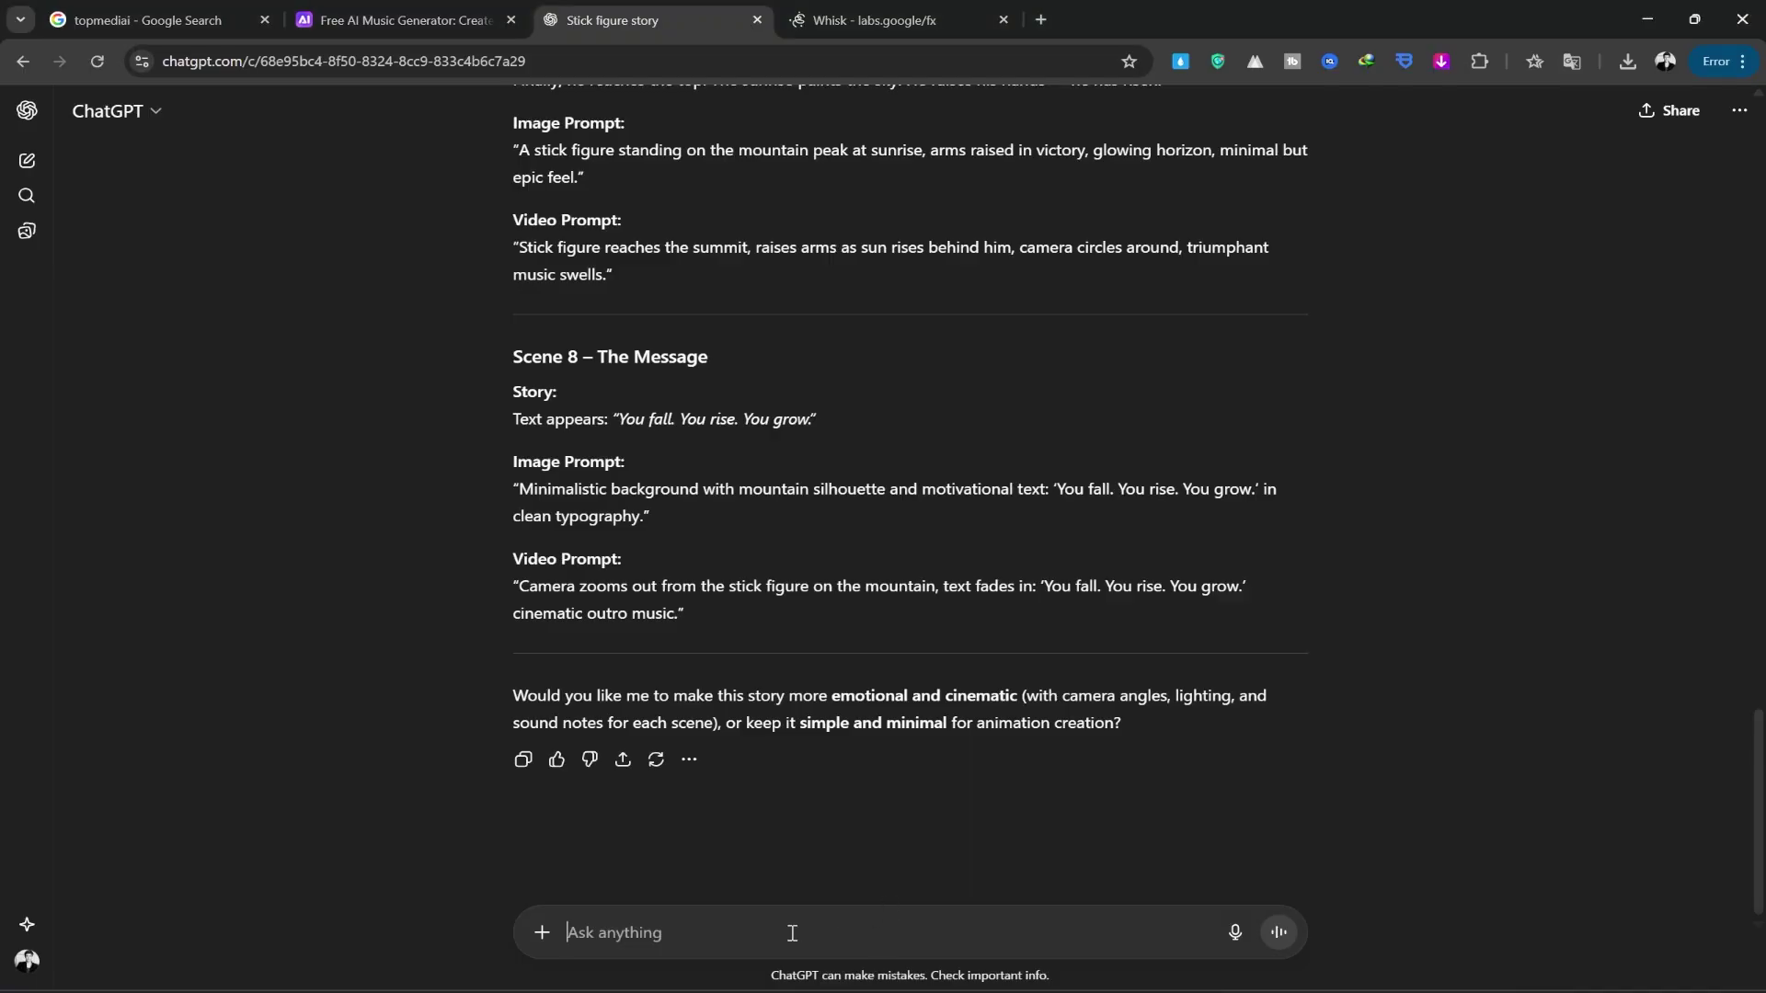
{"action": "type", "text": "give me narriti"}
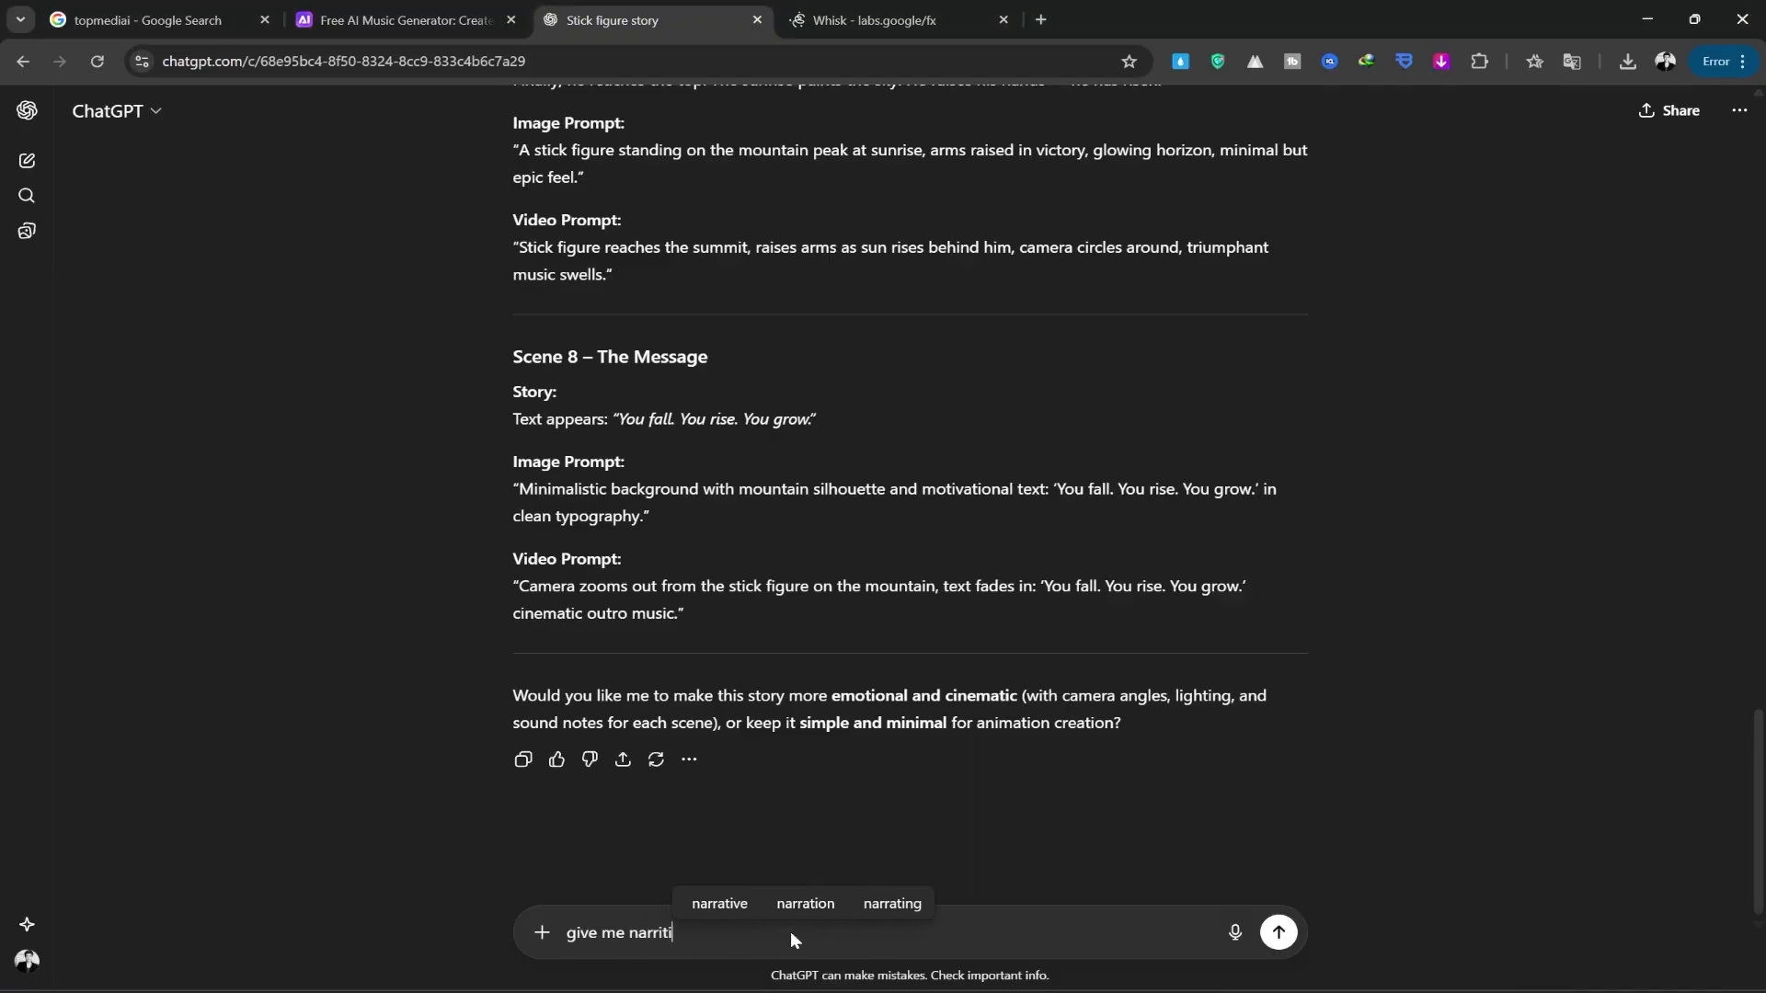
{"action": "key", "text": "Up"}
{"action": "key", "text": "Right"}
{"action": "key", "text": "Return"}
{"action": "type", "text": "for story"}
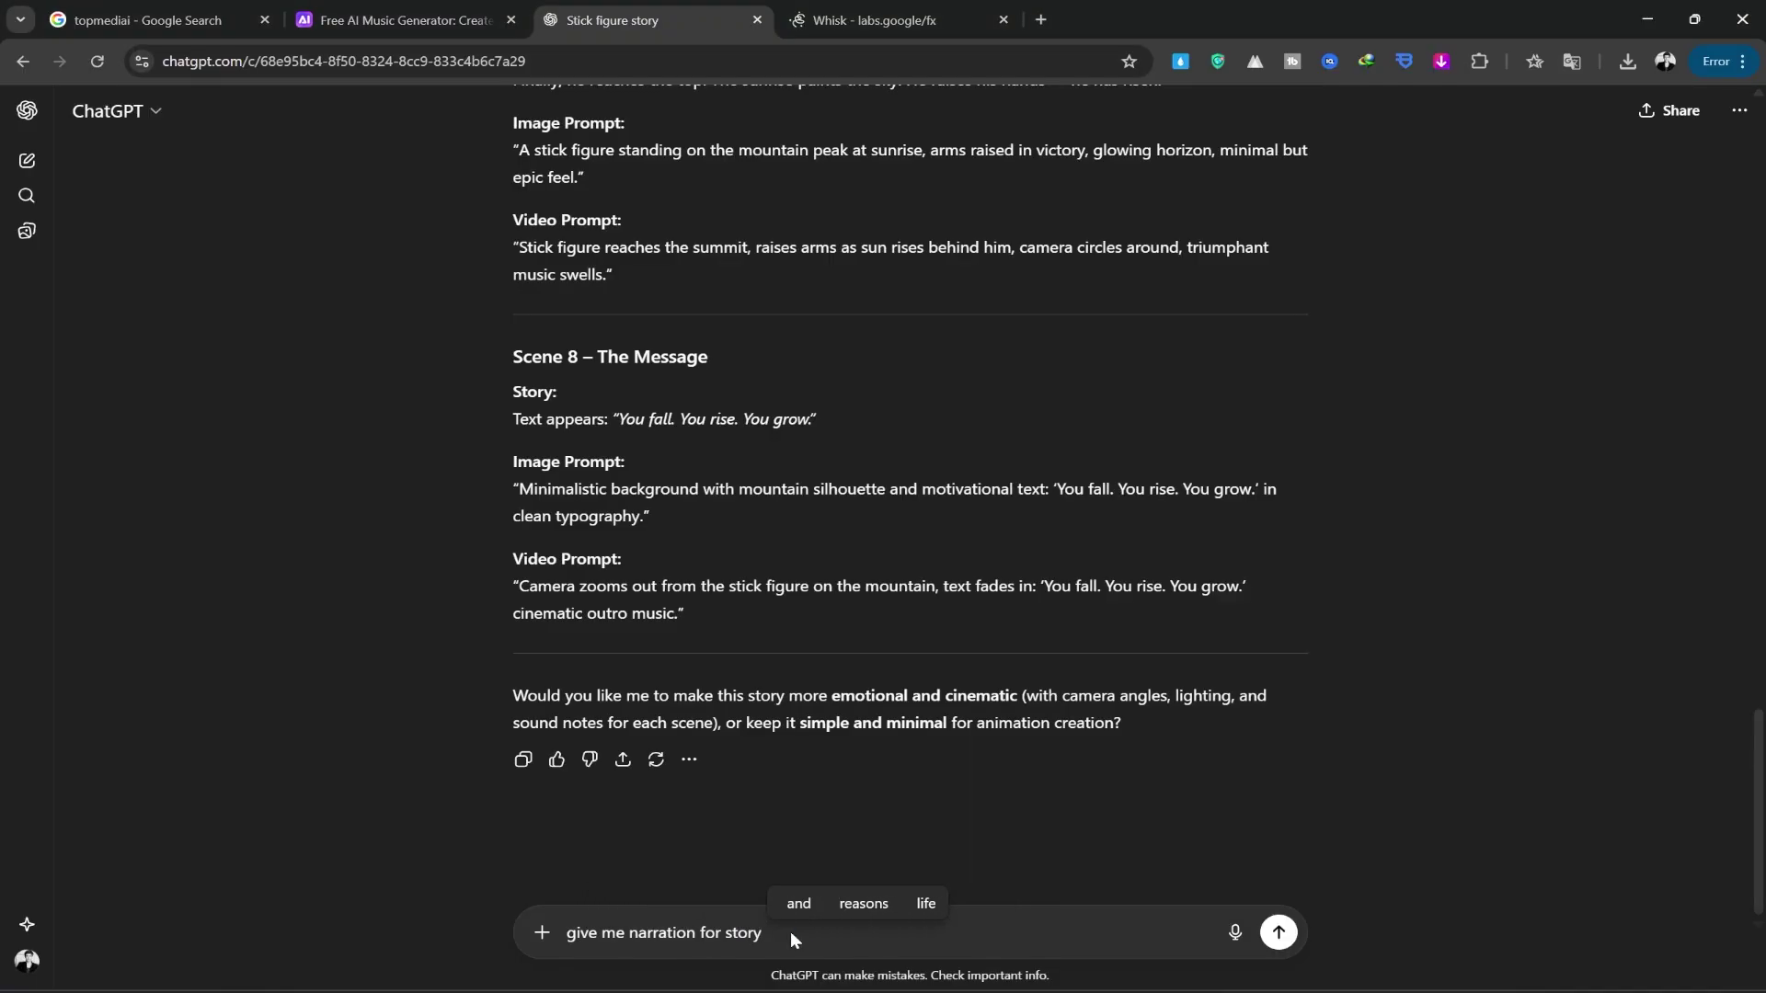
{"action": "key", "text": "Return"}
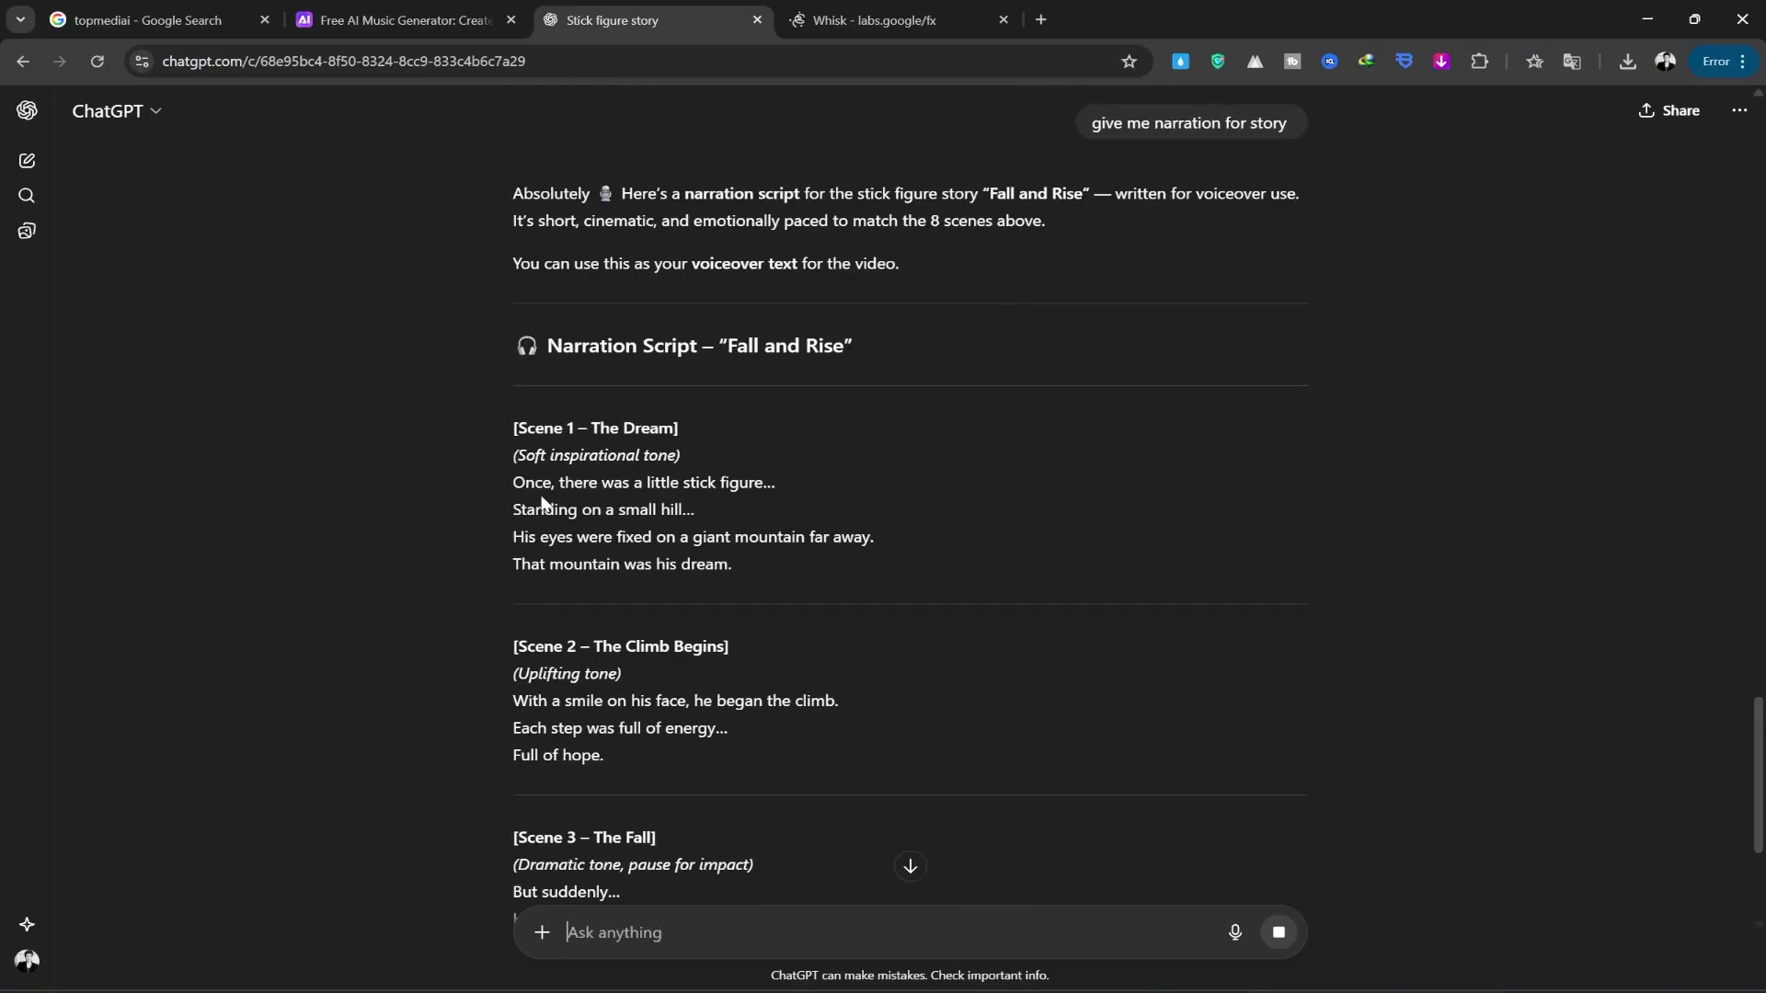
Step: Select the narration text in ChatGPT's reply to carry it over to TopMediai
{"action": "scroll", "coordinate": [635, 541], "scroll_direction": "down", "scroll_amount": 8}
{"action": "scroll", "coordinate": [635, 541], "scroll_direction": "down", "scroll_amount": 4}
{"action": "scroll", "coordinate": [692, 552], "scroll_direction": "up", "scroll_amount": 14}
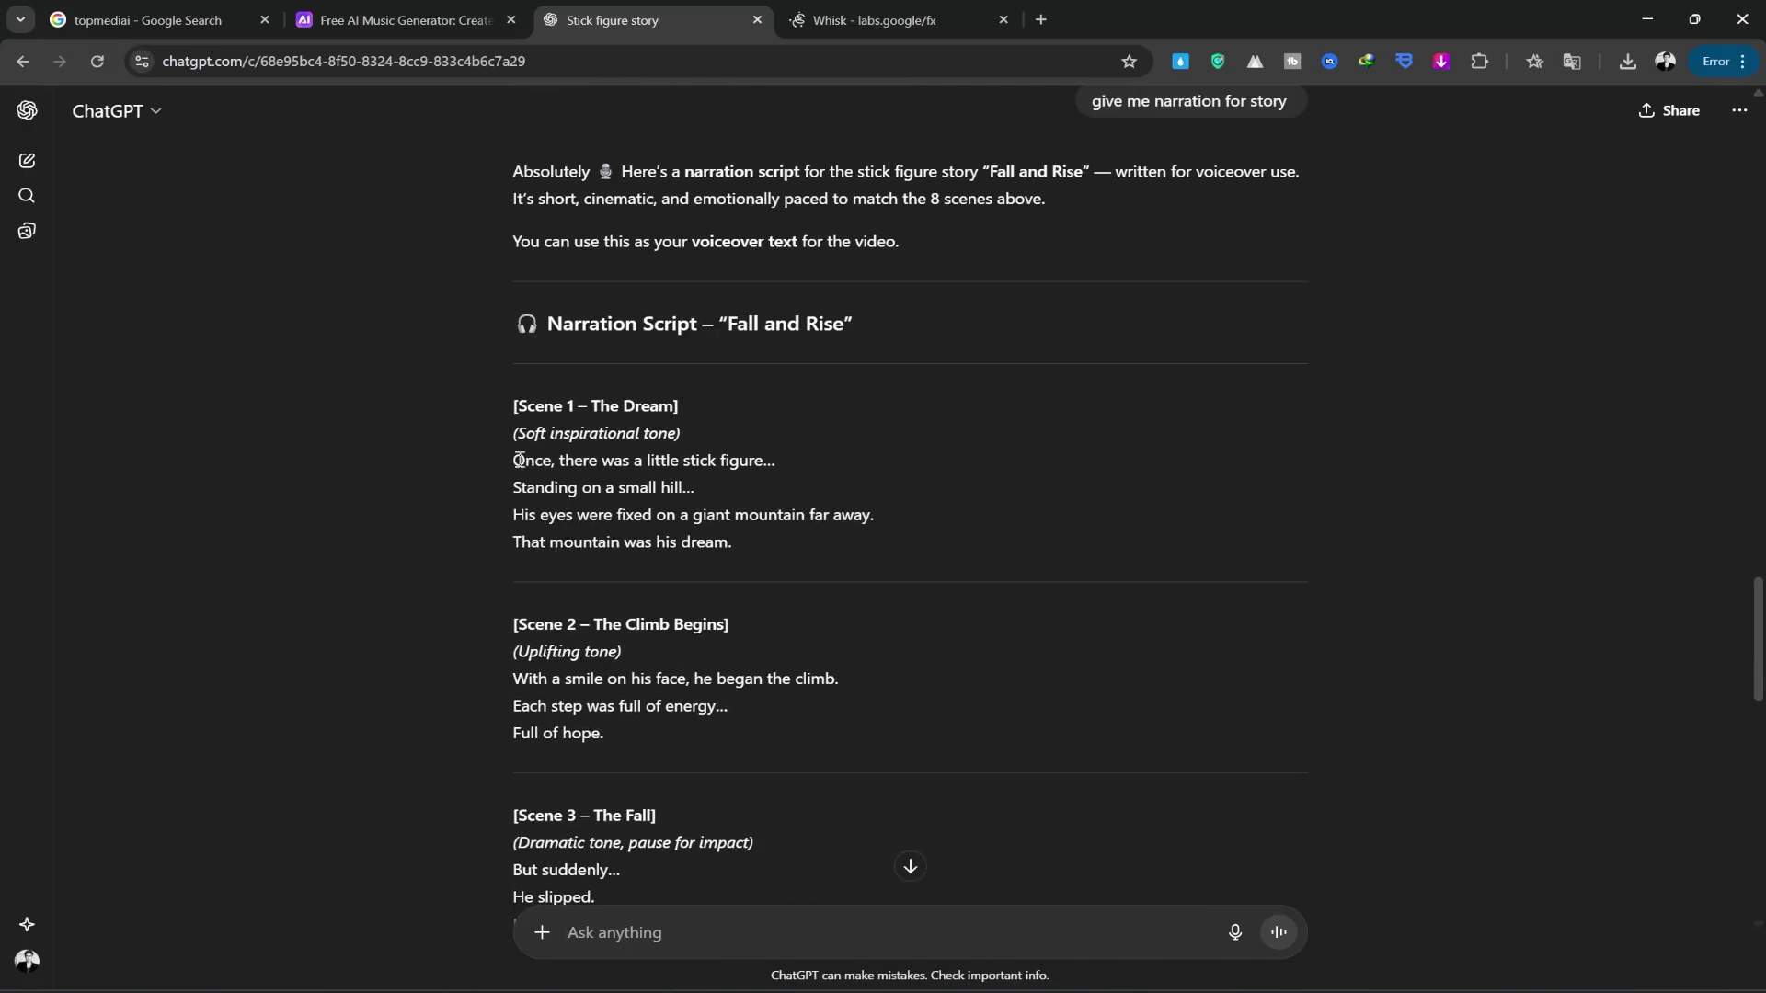
{"action": "left_click_drag", "start_coordinate": [519, 460], "coordinate": [732, 537]}
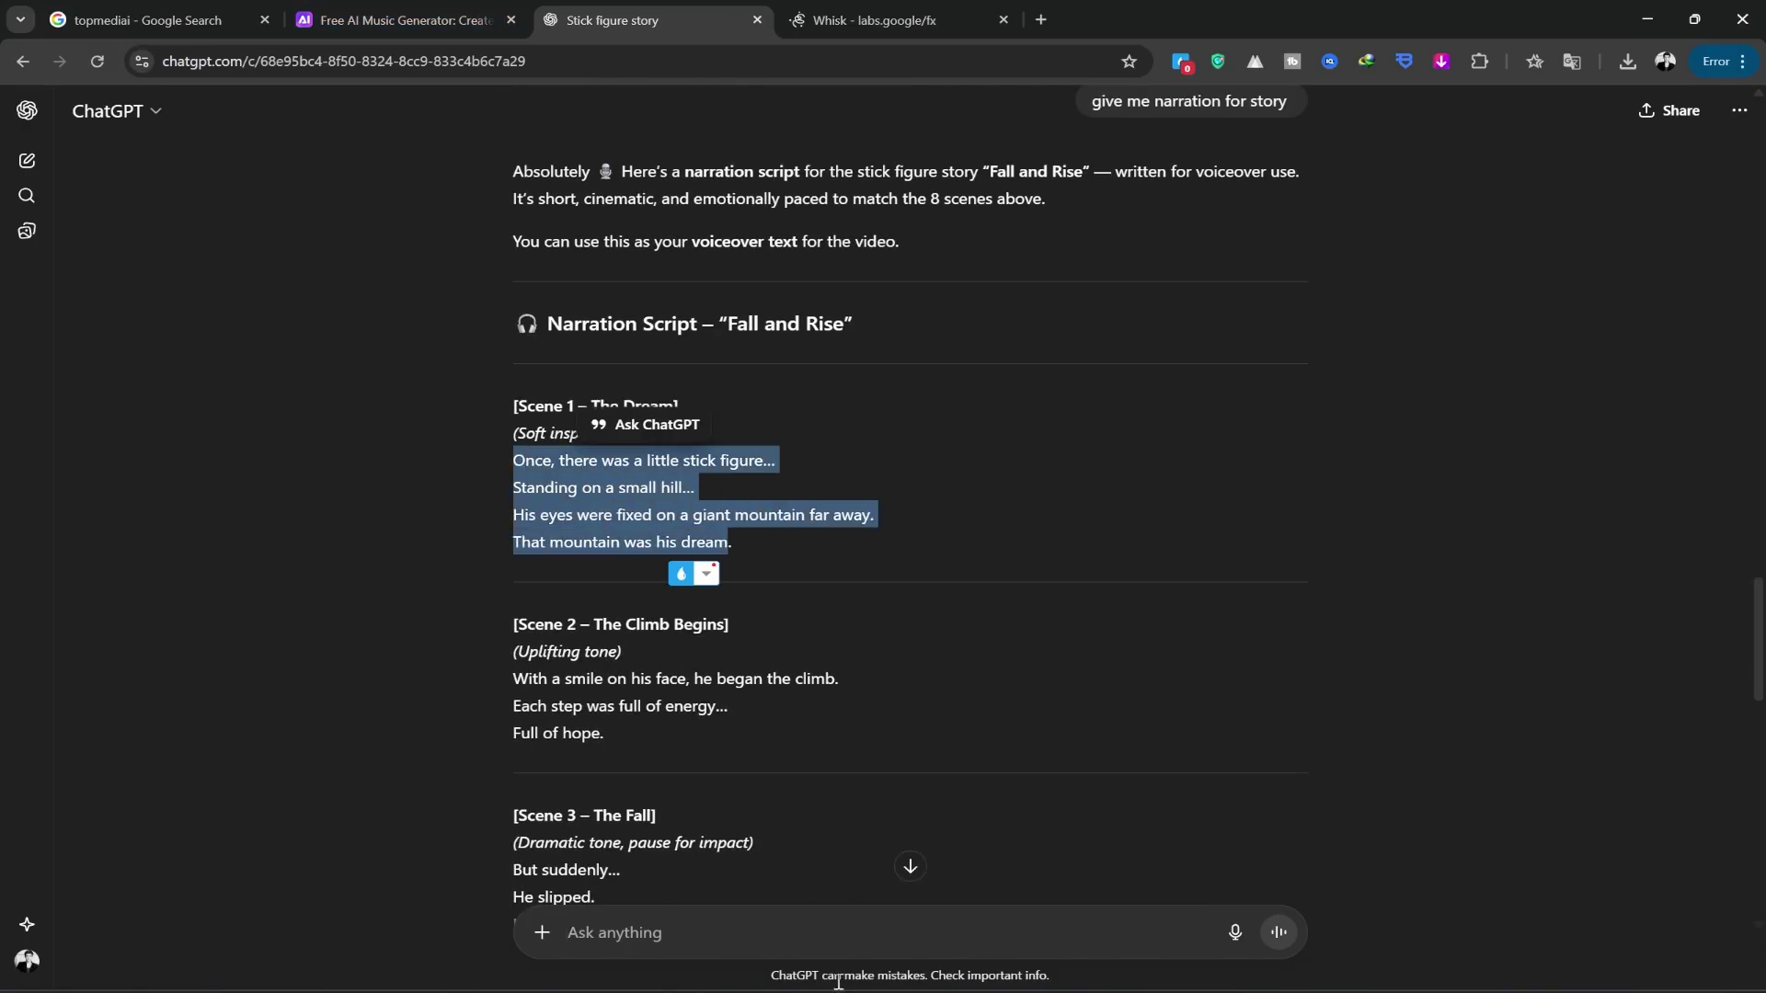
{"action": "key", "text": "alt+Tab"}
Step: Paste the narration into the editor and delete the Scene 1–4 headings and tone lines
{"action": "key", "text": "ctrl+v"}
{"action": "left_click_drag", "start_coordinate": [393, 297], "coordinate": [122, 263]}
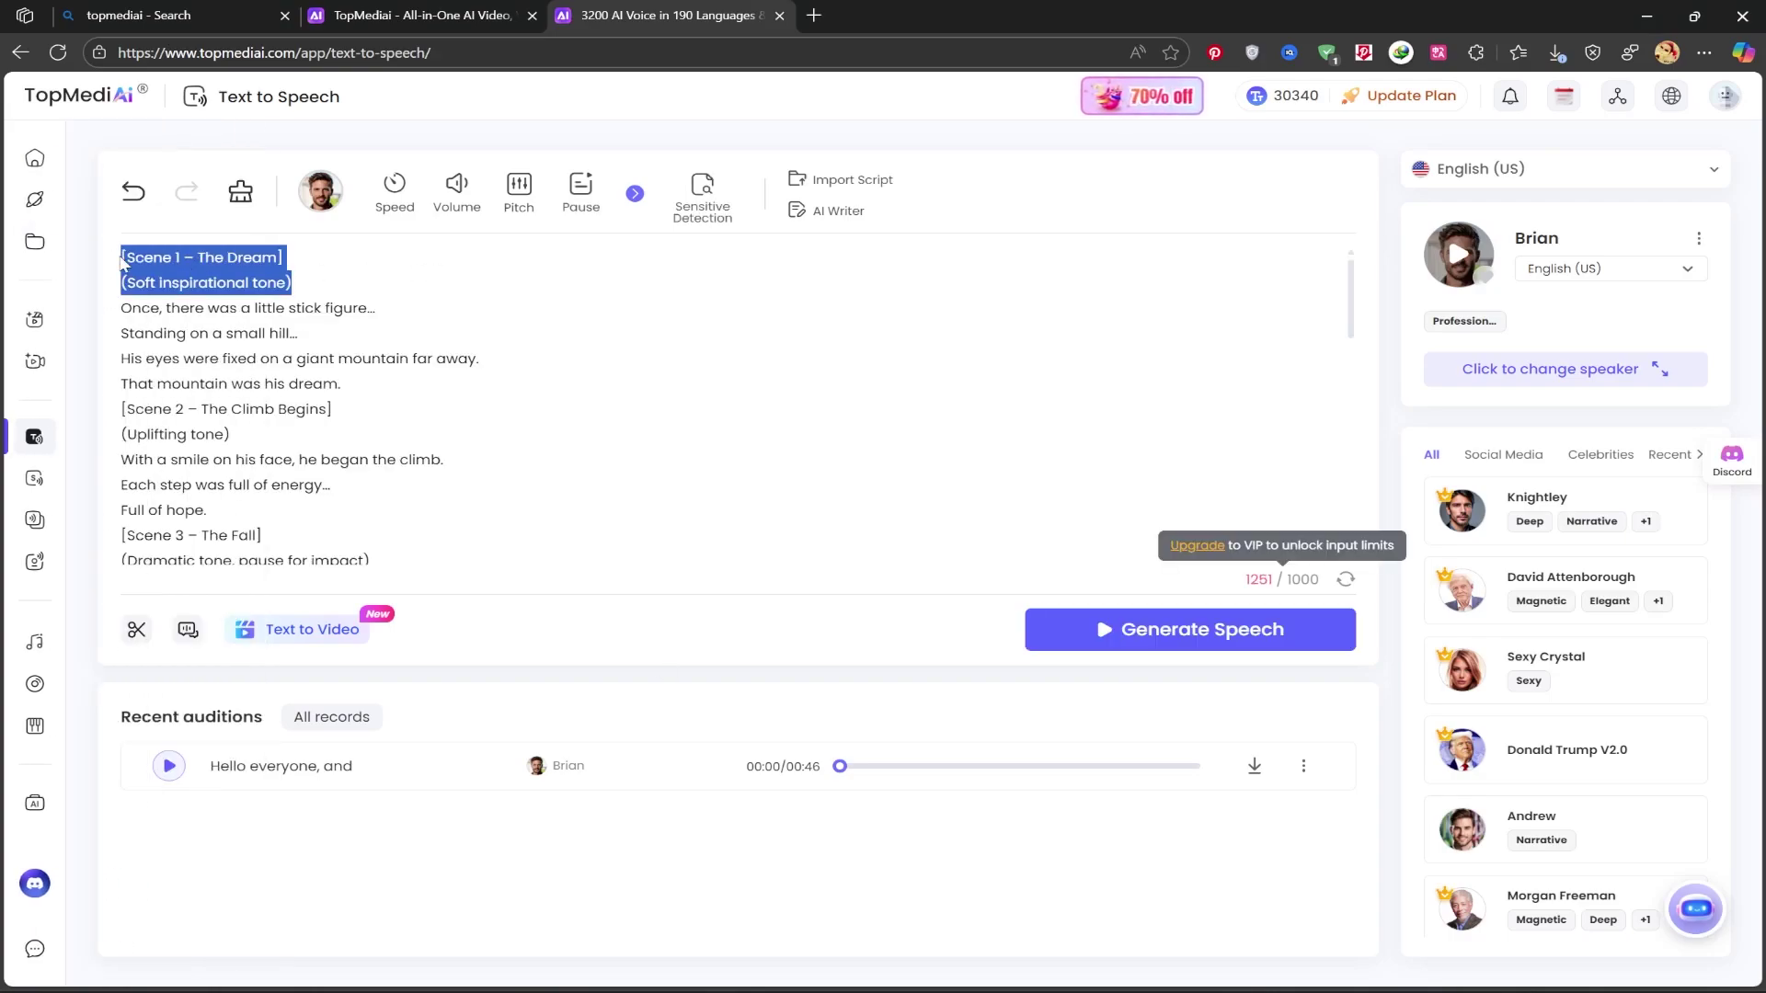
{"action": "key", "text": "BackSpace"}
{"action": "left_click_drag", "start_coordinate": [234, 385], "coordinate": [372, 342]}
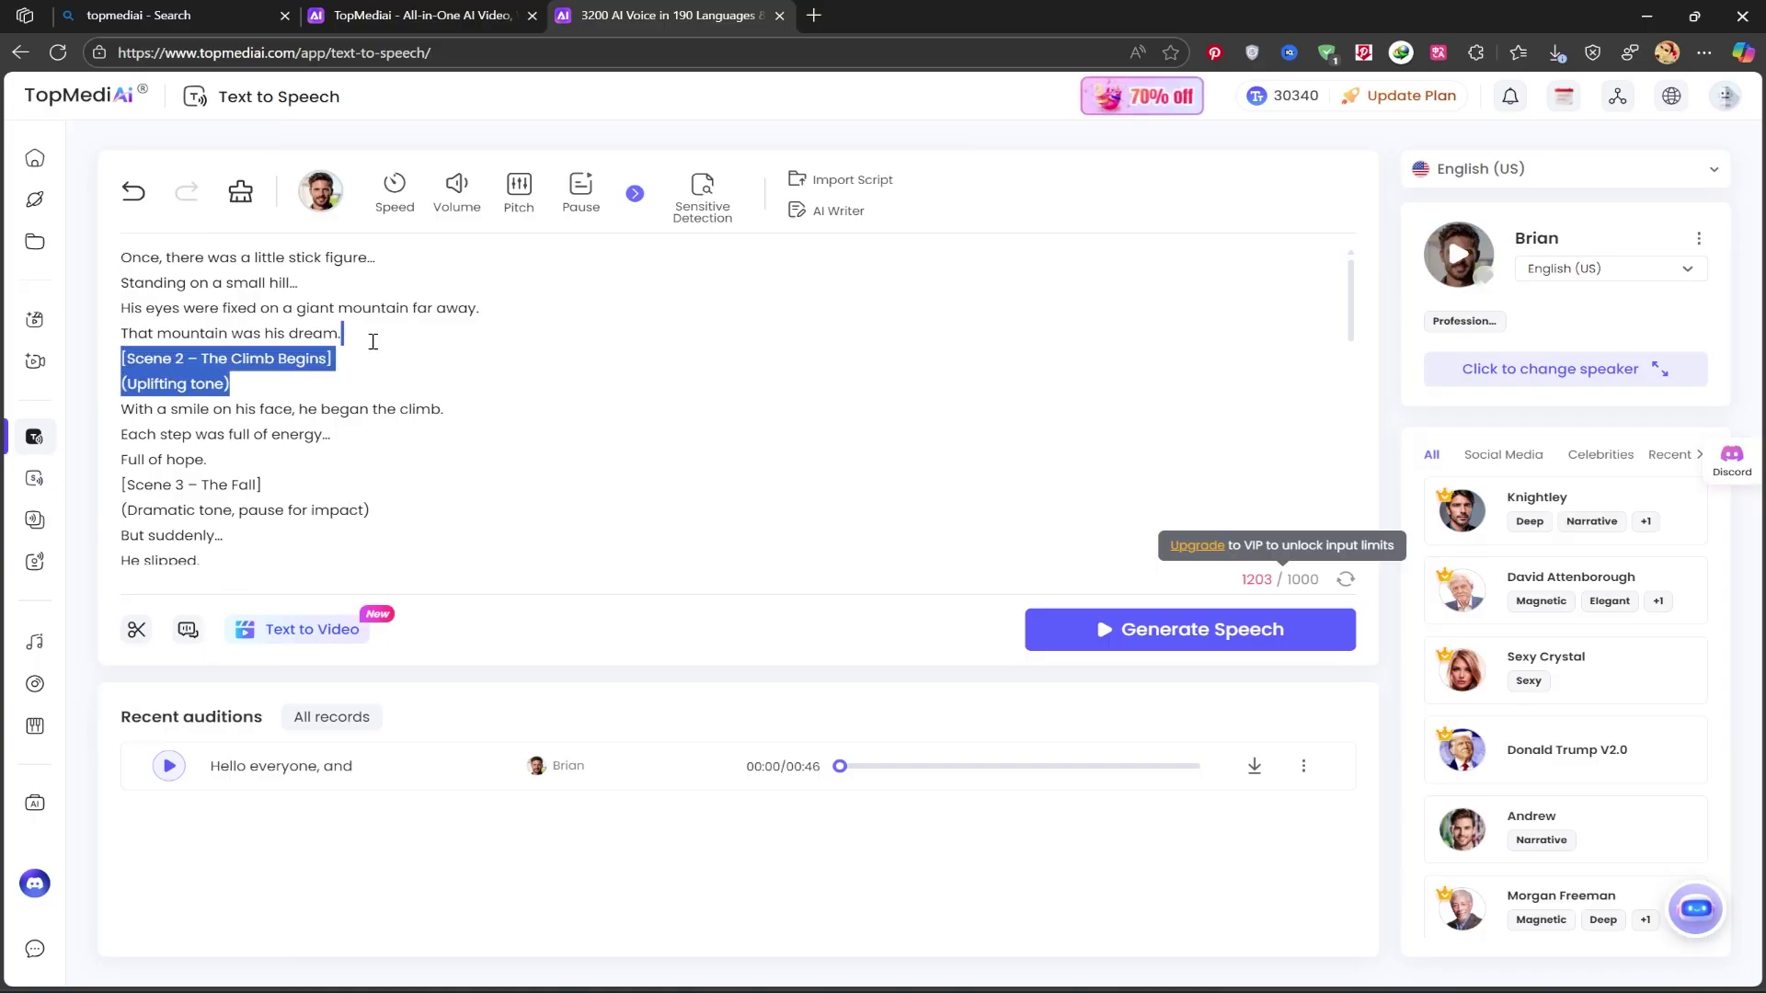
{"action": "key", "text": "BackSpace"}
{"action": "left_click_drag", "start_coordinate": [370, 482], "coordinate": [368, 451]}
{"action": "key", "text": "BackSpace"}
{"action": "scroll", "coordinate": [368, 450], "scroll_direction": "down", "scroll_amount": 3}
{"action": "key", "text": "BackSpace"}
Step: Delete the Scene 5–8 headings and tone lines, leaving 880 characters, and bring up the voice picker
{"action": "mouse_move", "coordinate": [120, 382]}
{"action": "left_mouse_down"}
{"action": "mouse_move", "coordinate": [324, 426]}
{"action": "mouse_move", "coordinate": [120, 416]}
{"action": "left_mouse_up"}
{"action": "scroll", "coordinate": [299, 451], "scroll_direction": "down", "scroll_amount": 1}
{"action": "key", "text": "BackSpace"}
{"action": "scroll", "coordinate": [320, 497], "scroll_direction": "down", "scroll_amount": 2}
{"action": "left_click_drag", "start_coordinate": [319, 483], "coordinate": [340, 422]}
{"action": "key", "text": "BackSpace"}
{"action": "scroll", "coordinate": [328, 493], "scroll_direction": "down", "scroll_amount": 1}
{"action": "left_click_drag", "start_coordinate": [268, 506], "coordinate": [423, 458]}
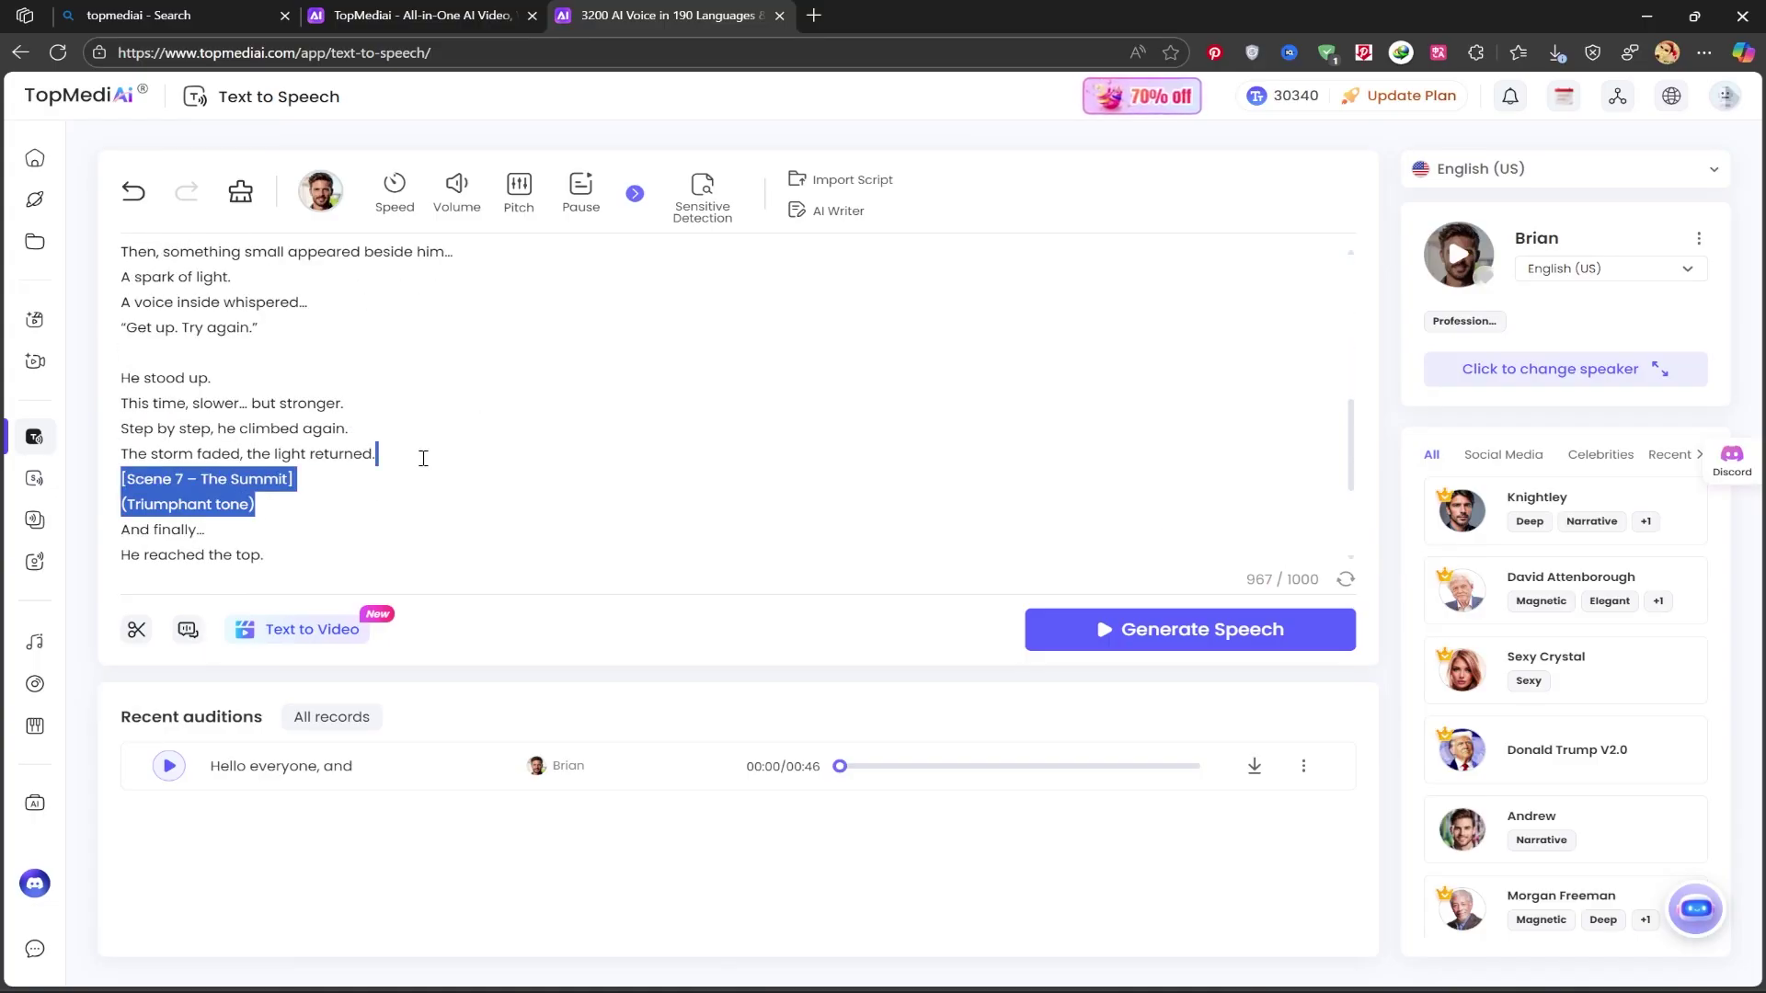
{"action": "key", "text": "BackSpace"}
{"action": "scroll", "coordinate": [319, 479], "scroll_direction": "down", "scroll_amount": 2}
{"action": "left_click_drag", "start_coordinate": [120, 422], "coordinate": [108, 457]}
{"action": "key", "text": "BackSpace"}
{"action": "scroll", "coordinate": [385, 529], "scroll_direction": "up", "scroll_amount": 10}
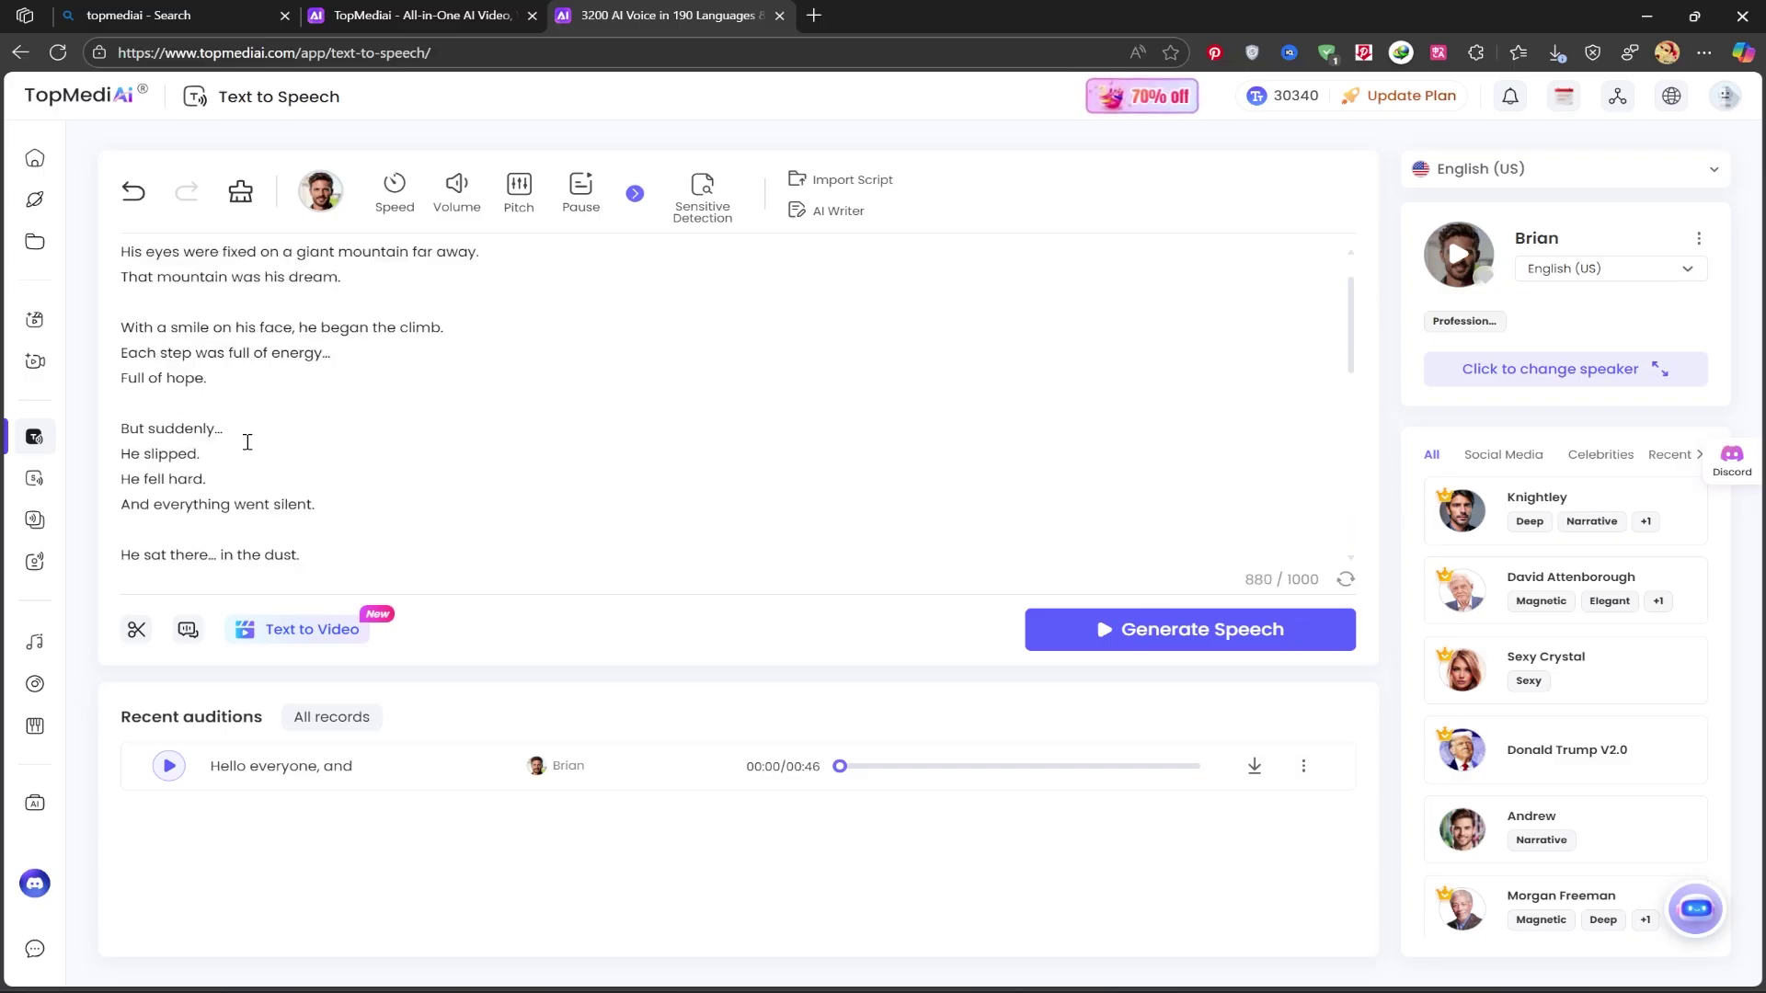
{"action": "left_click", "coordinate": [322, 195]}
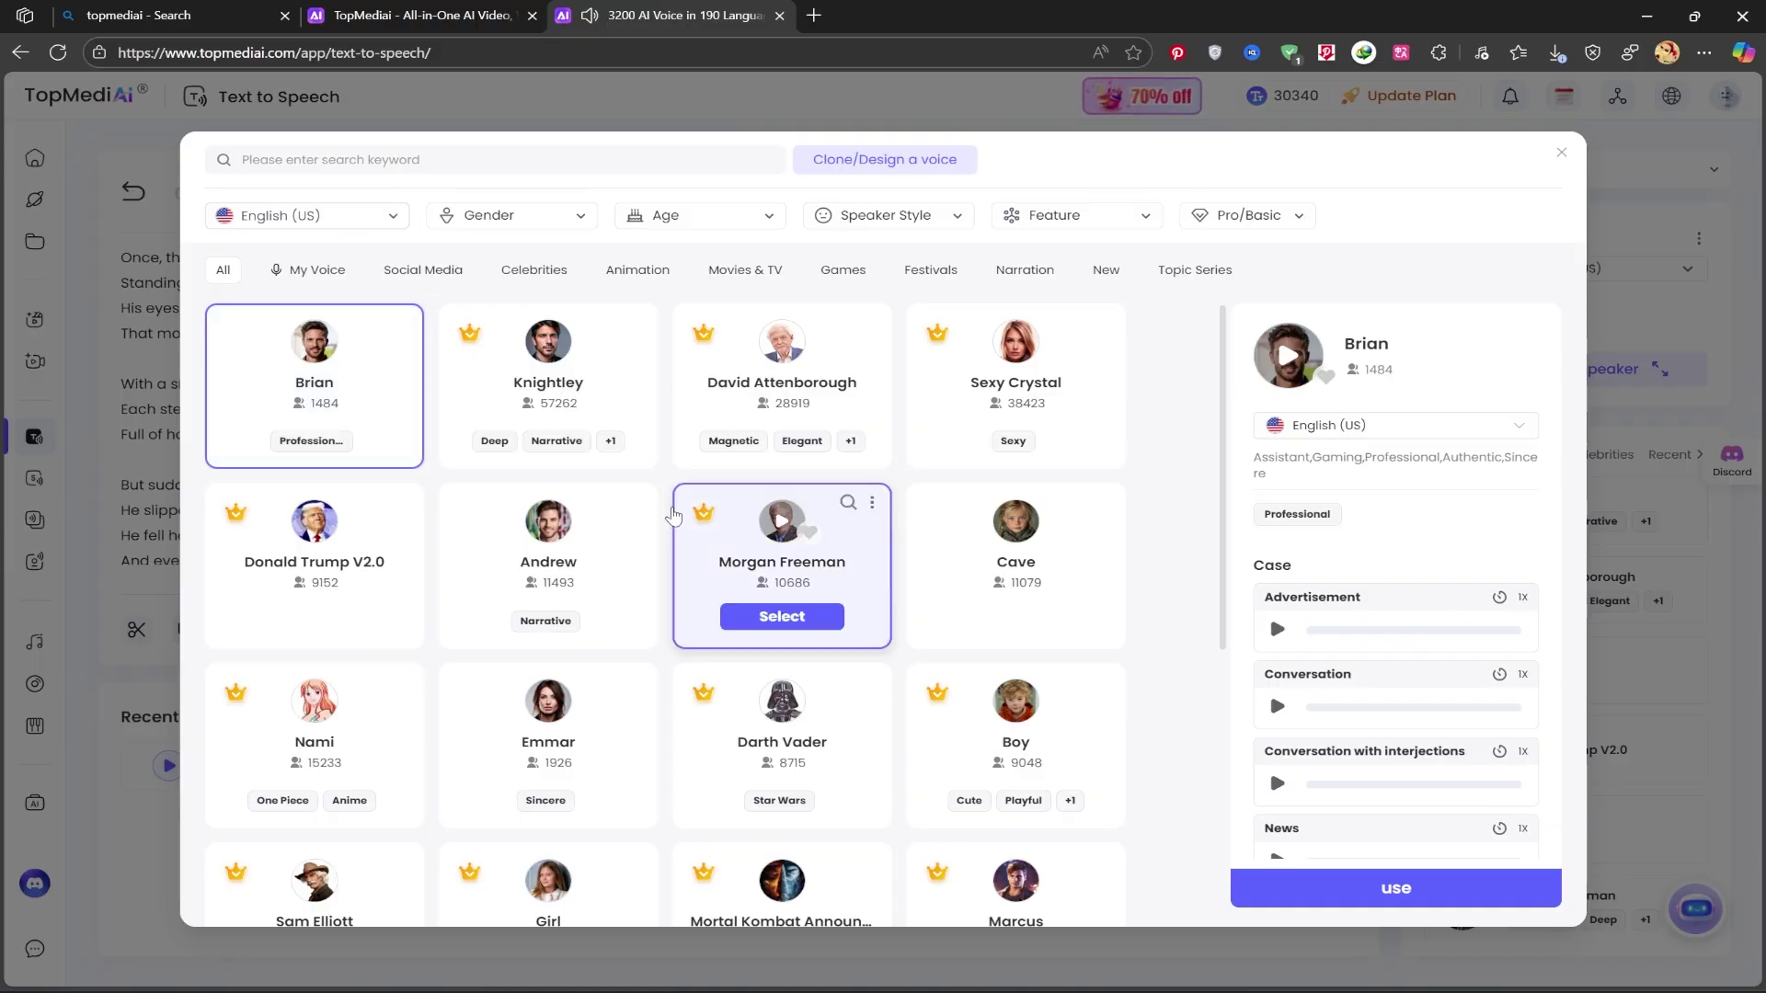
Step: Filter voices to Male, preview Rémy, and select the English (US) voice Ryan
{"action": "left_click", "coordinate": [513, 215]}
{"action": "left_click", "coordinate": [471, 288]}
{"action": "scroll", "coordinate": [1207, 642], "scroll_direction": "down", "scroll_amount": 5}
{"action": "scroll", "coordinate": [1208, 641], "scroll_direction": "down", "scroll_amount": 5}
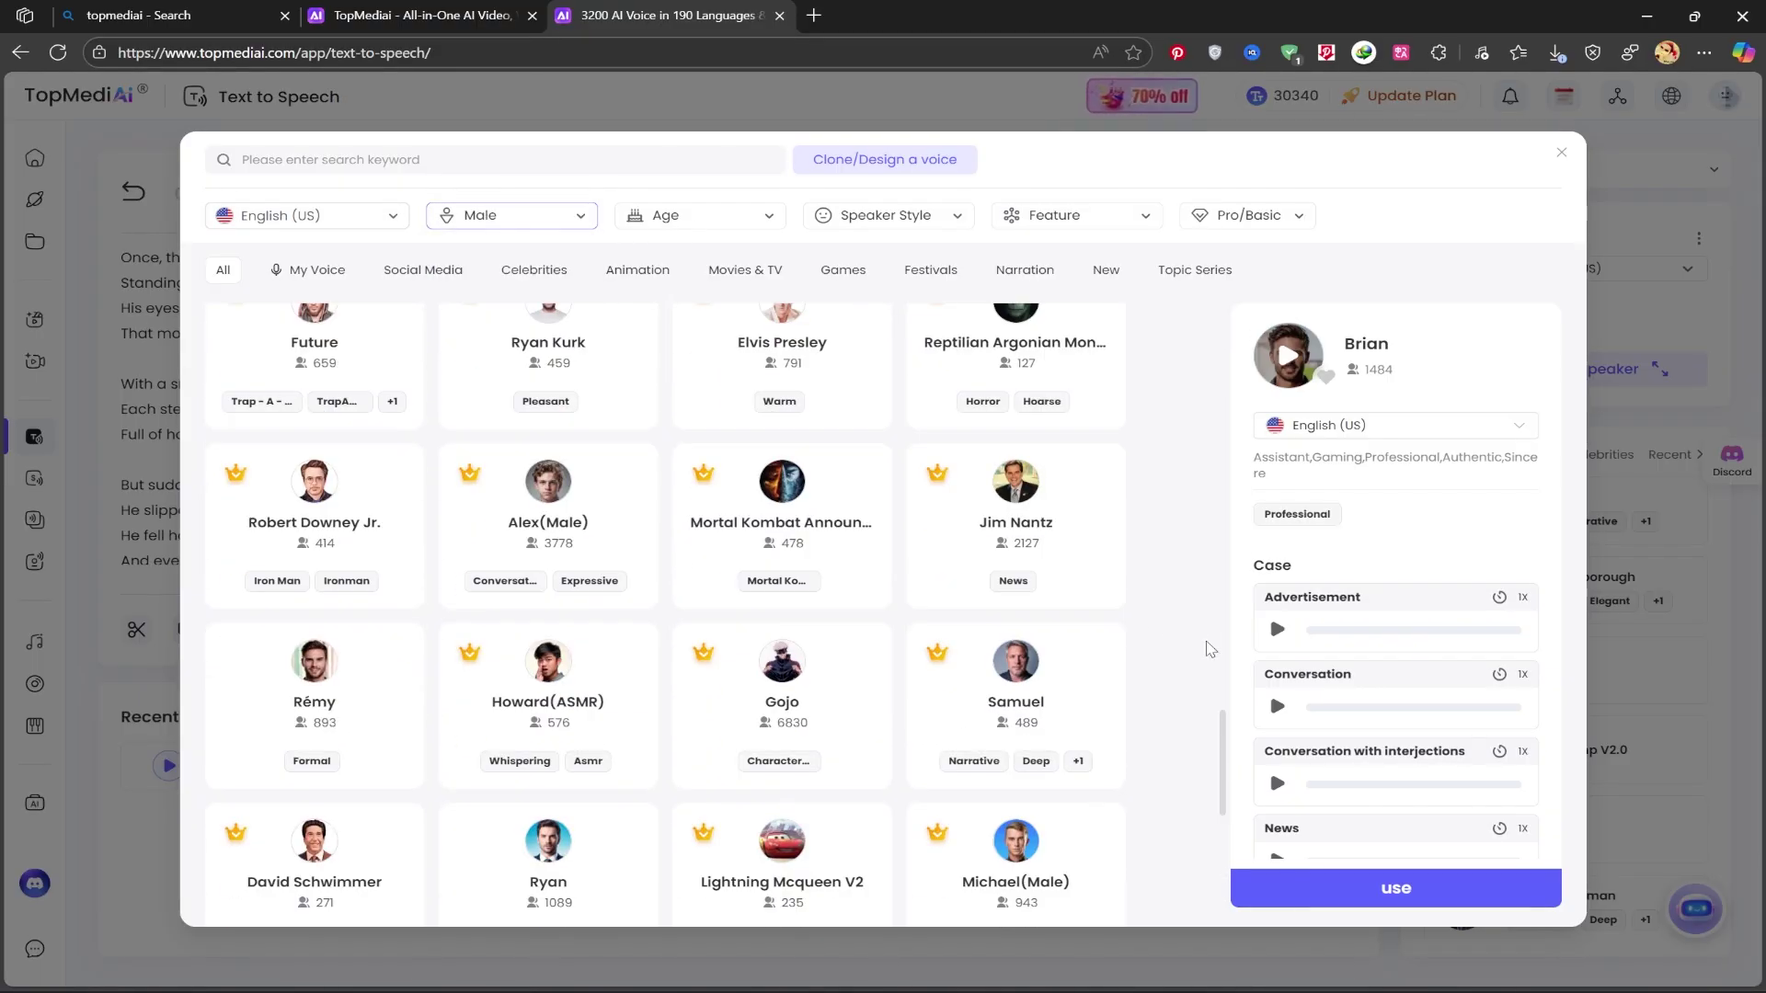
{"action": "left_click", "coordinate": [312, 674]}
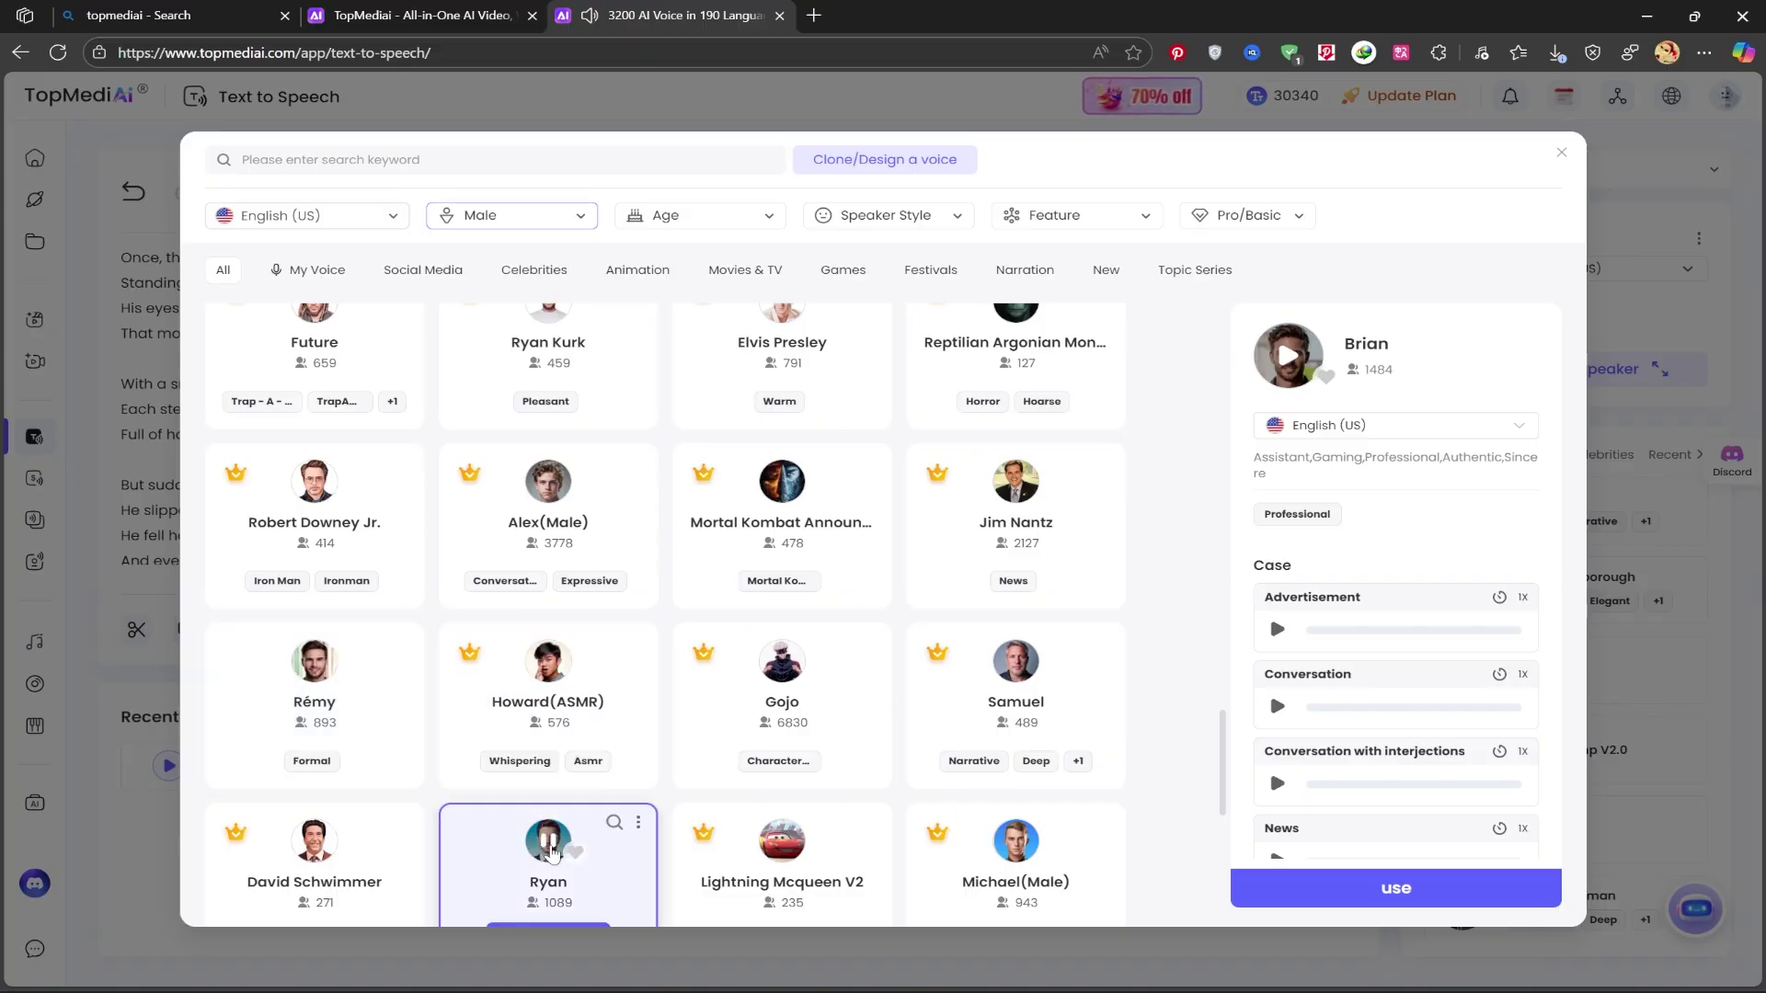
{"action": "scroll", "coordinate": [552, 854], "scroll_direction": "down", "scroll_amount": 2}
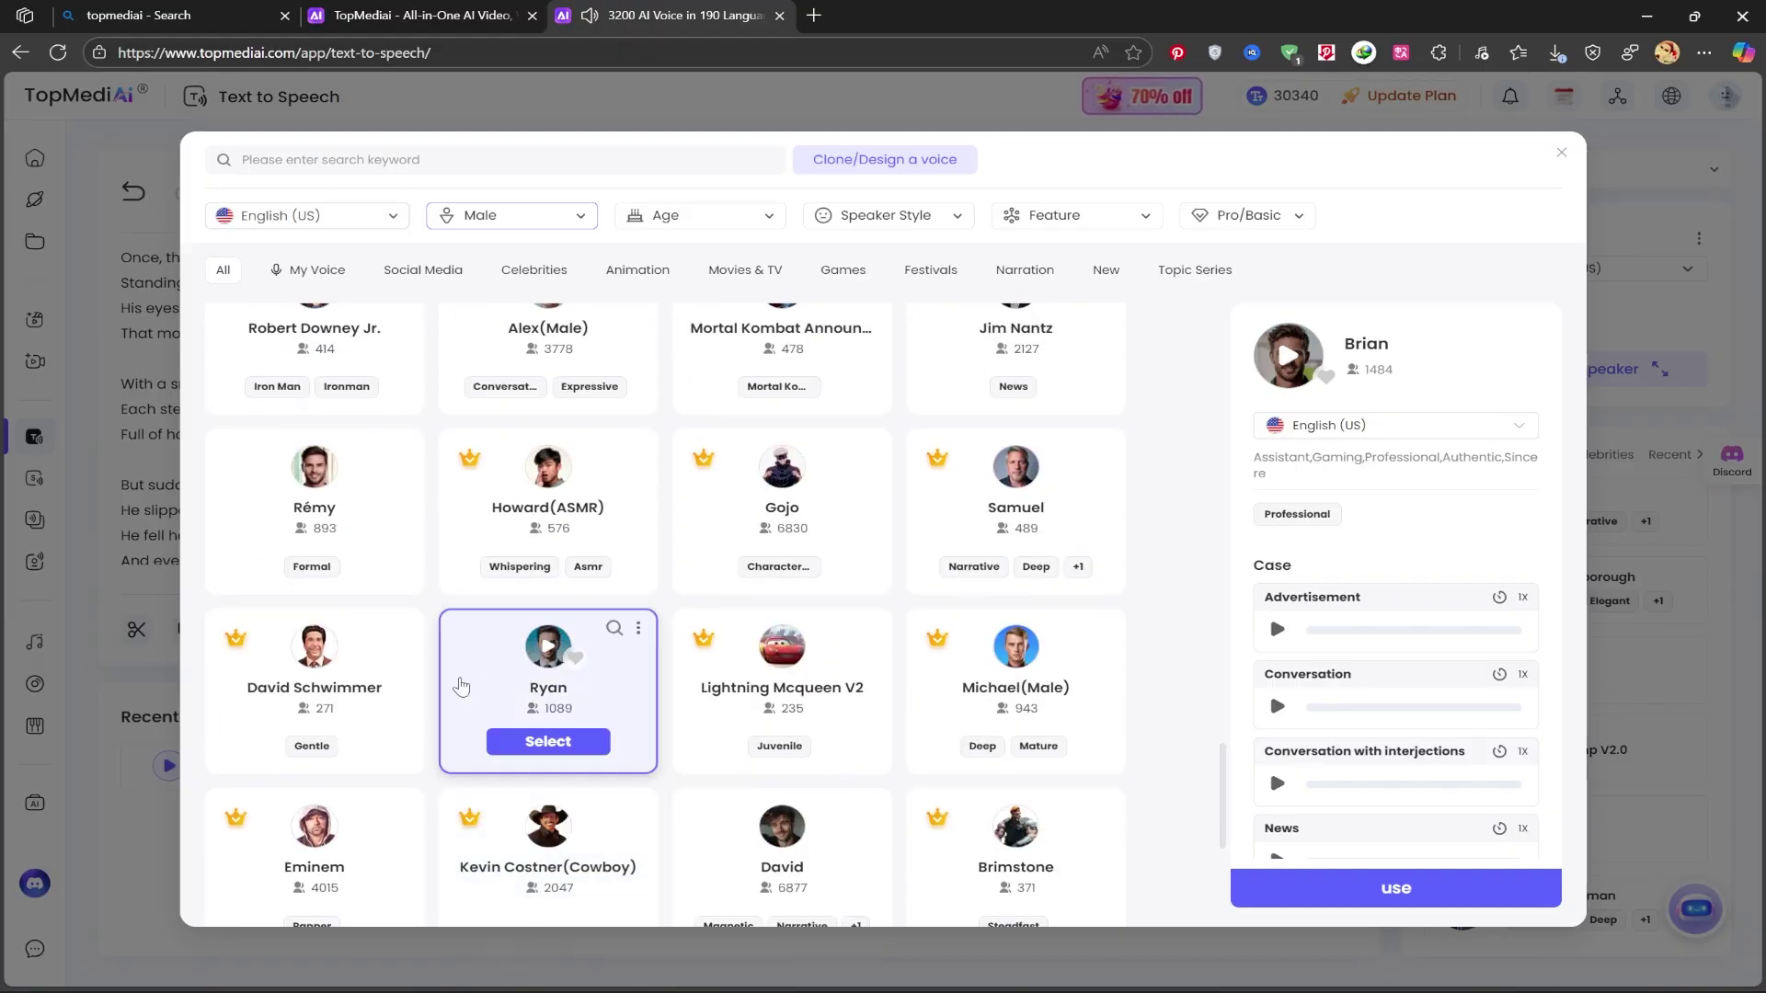
{"action": "left_click", "coordinate": [552, 743]}
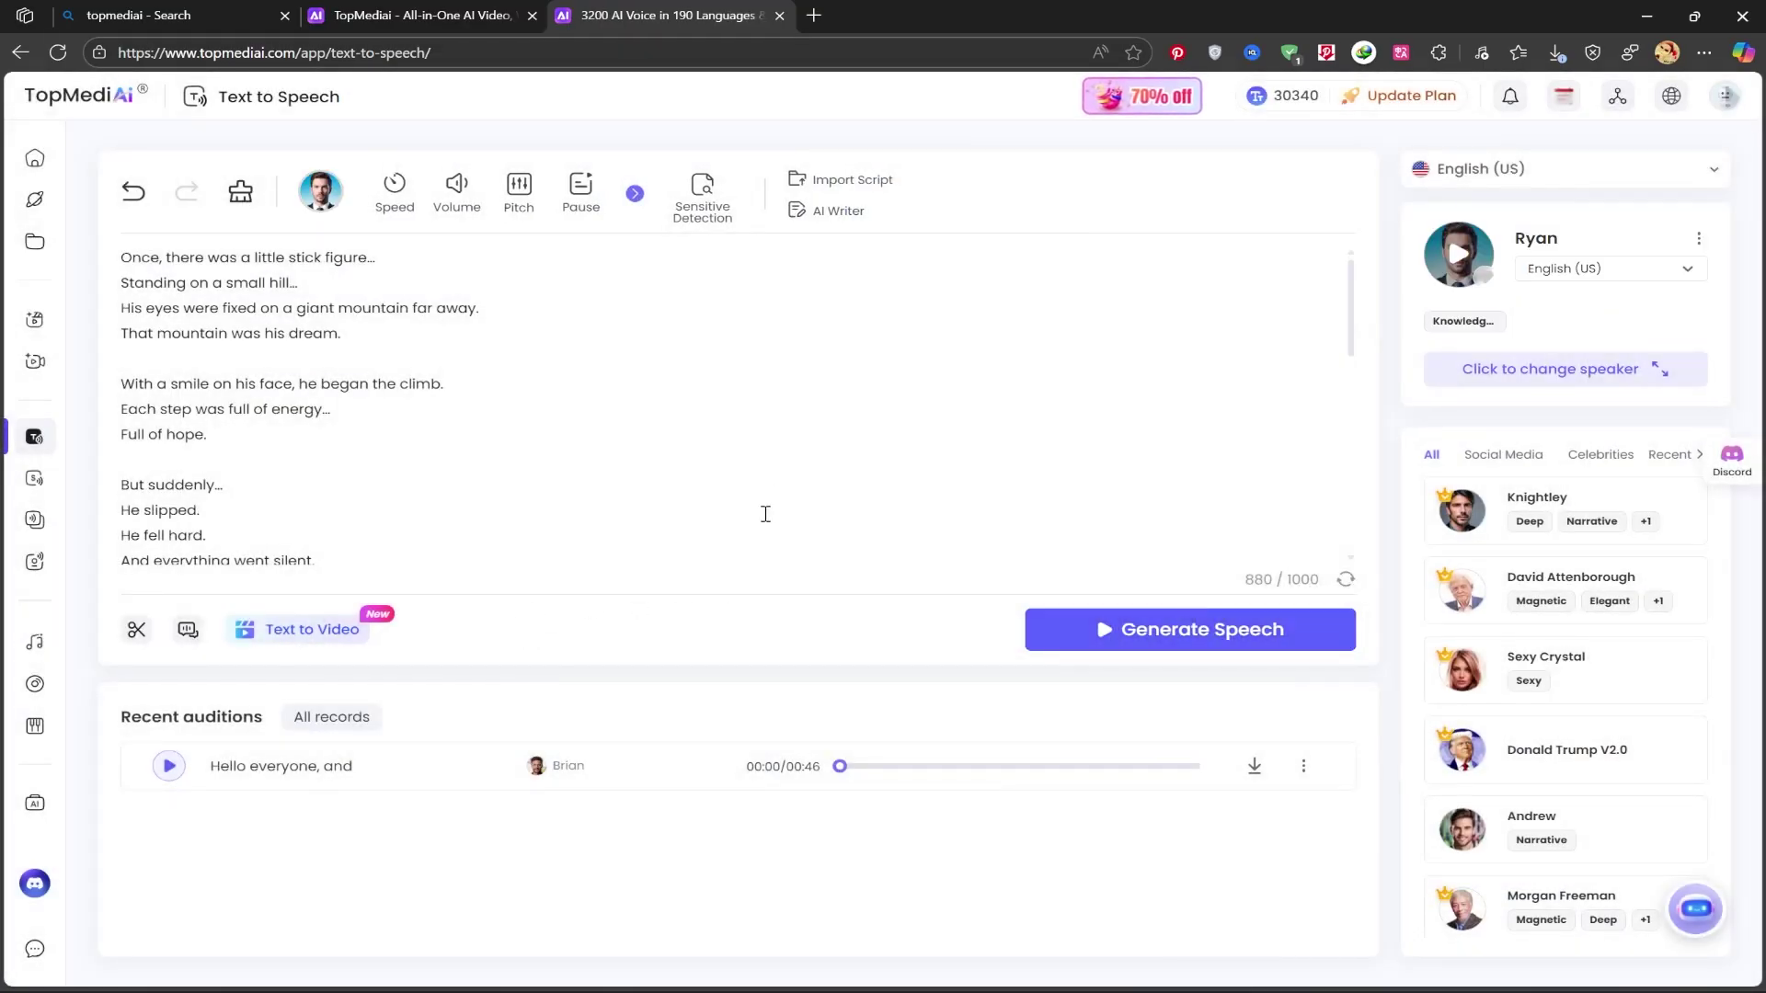
Step: Generate the narration speech in Ryan's voice and dismiss the feedback survey
{"action": "scroll", "coordinate": [533, 410], "scroll_direction": "down", "scroll_amount": 6}
{"action": "scroll", "coordinate": [545, 406], "scroll_direction": "up", "scroll_amount": 2}
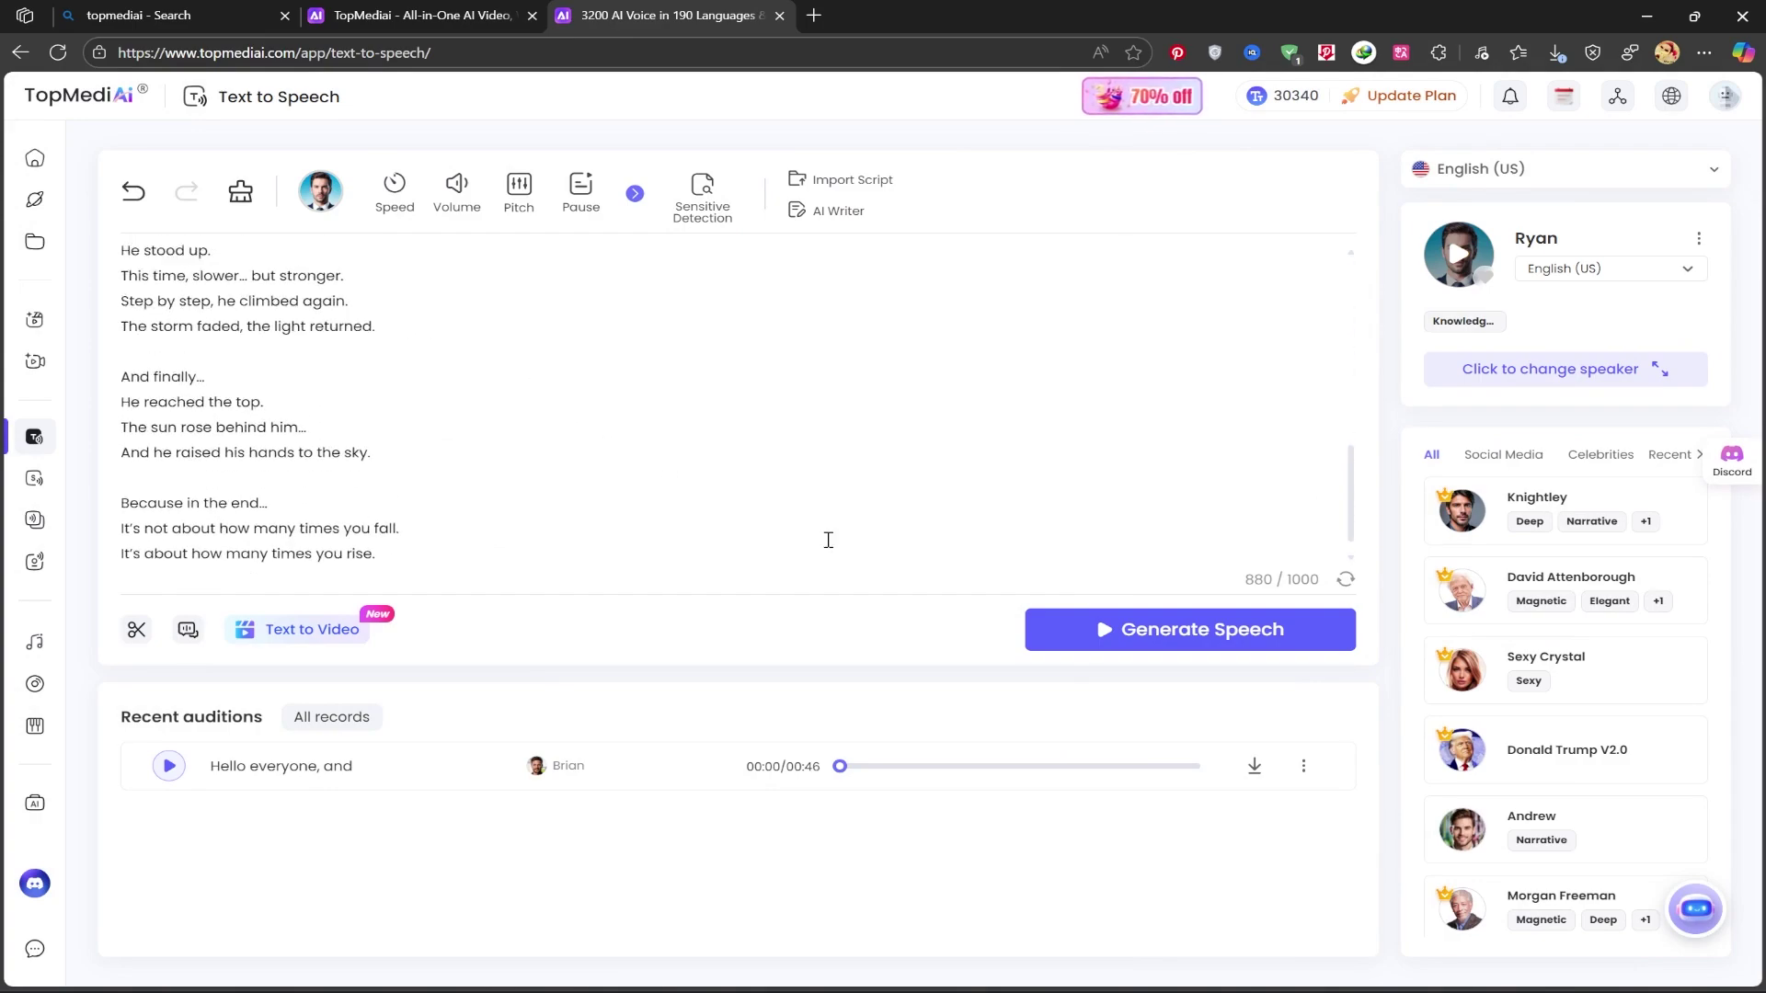
{"action": "left_click", "coordinate": [1120, 631]}
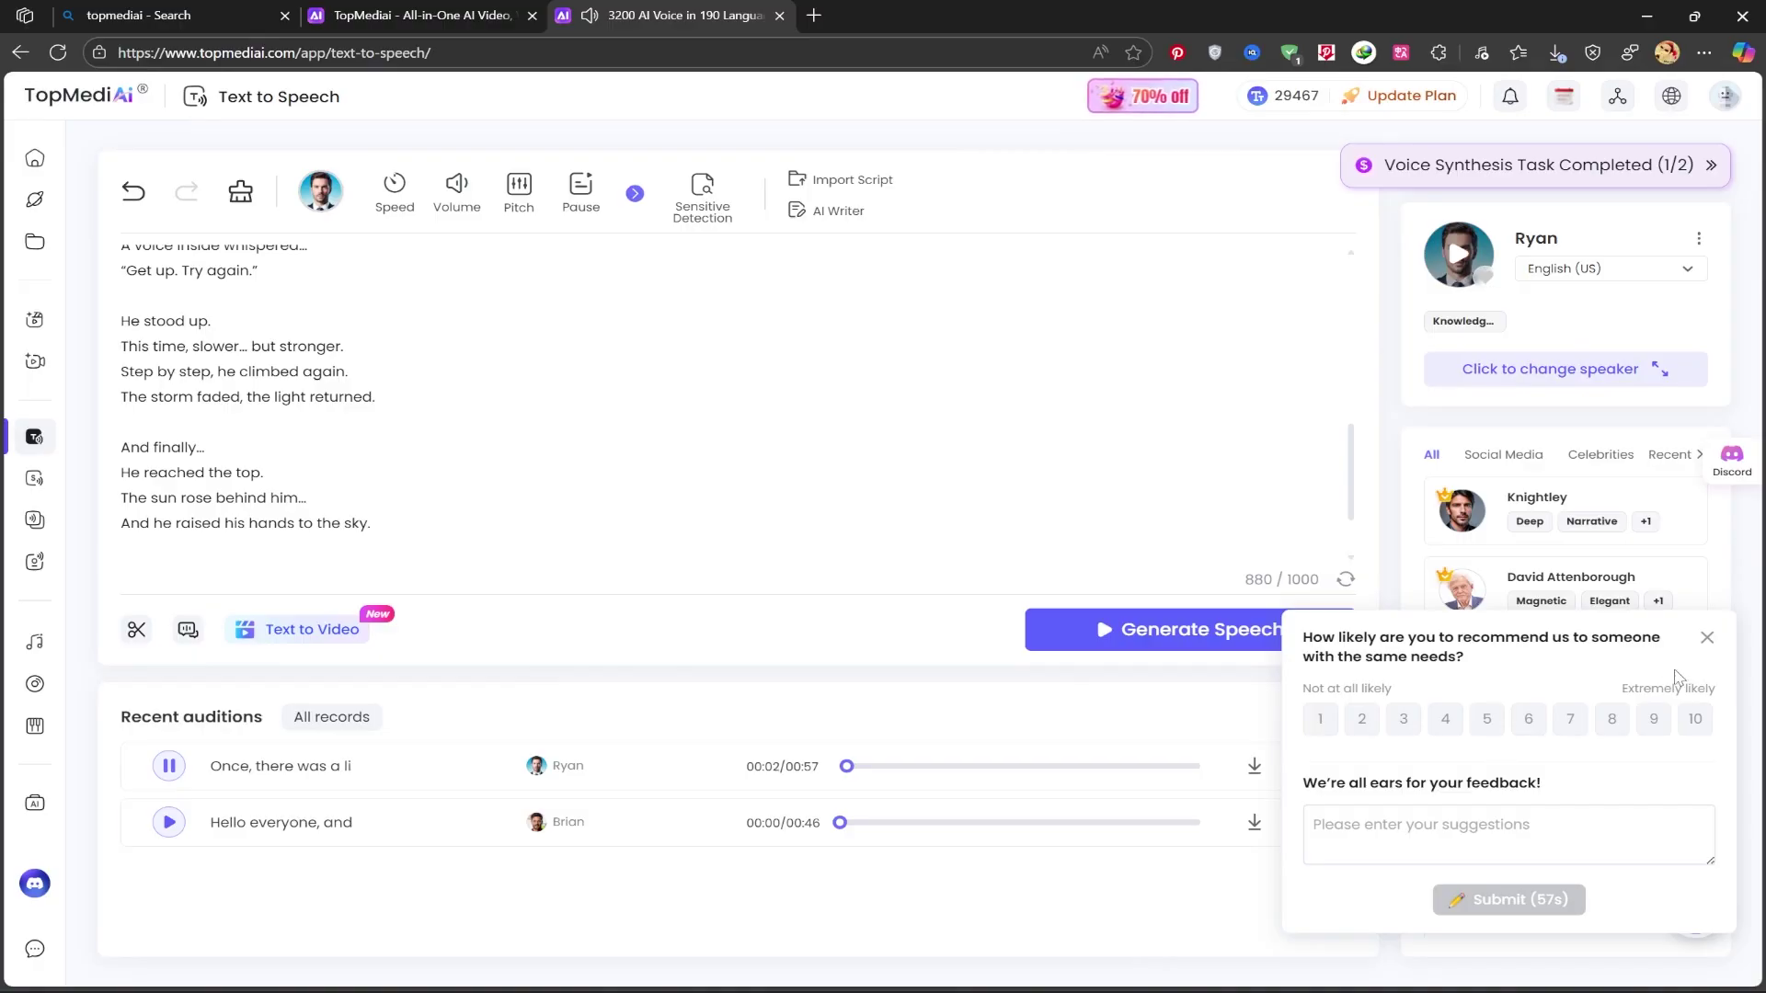
{"action": "left_click", "coordinate": [1706, 640]}
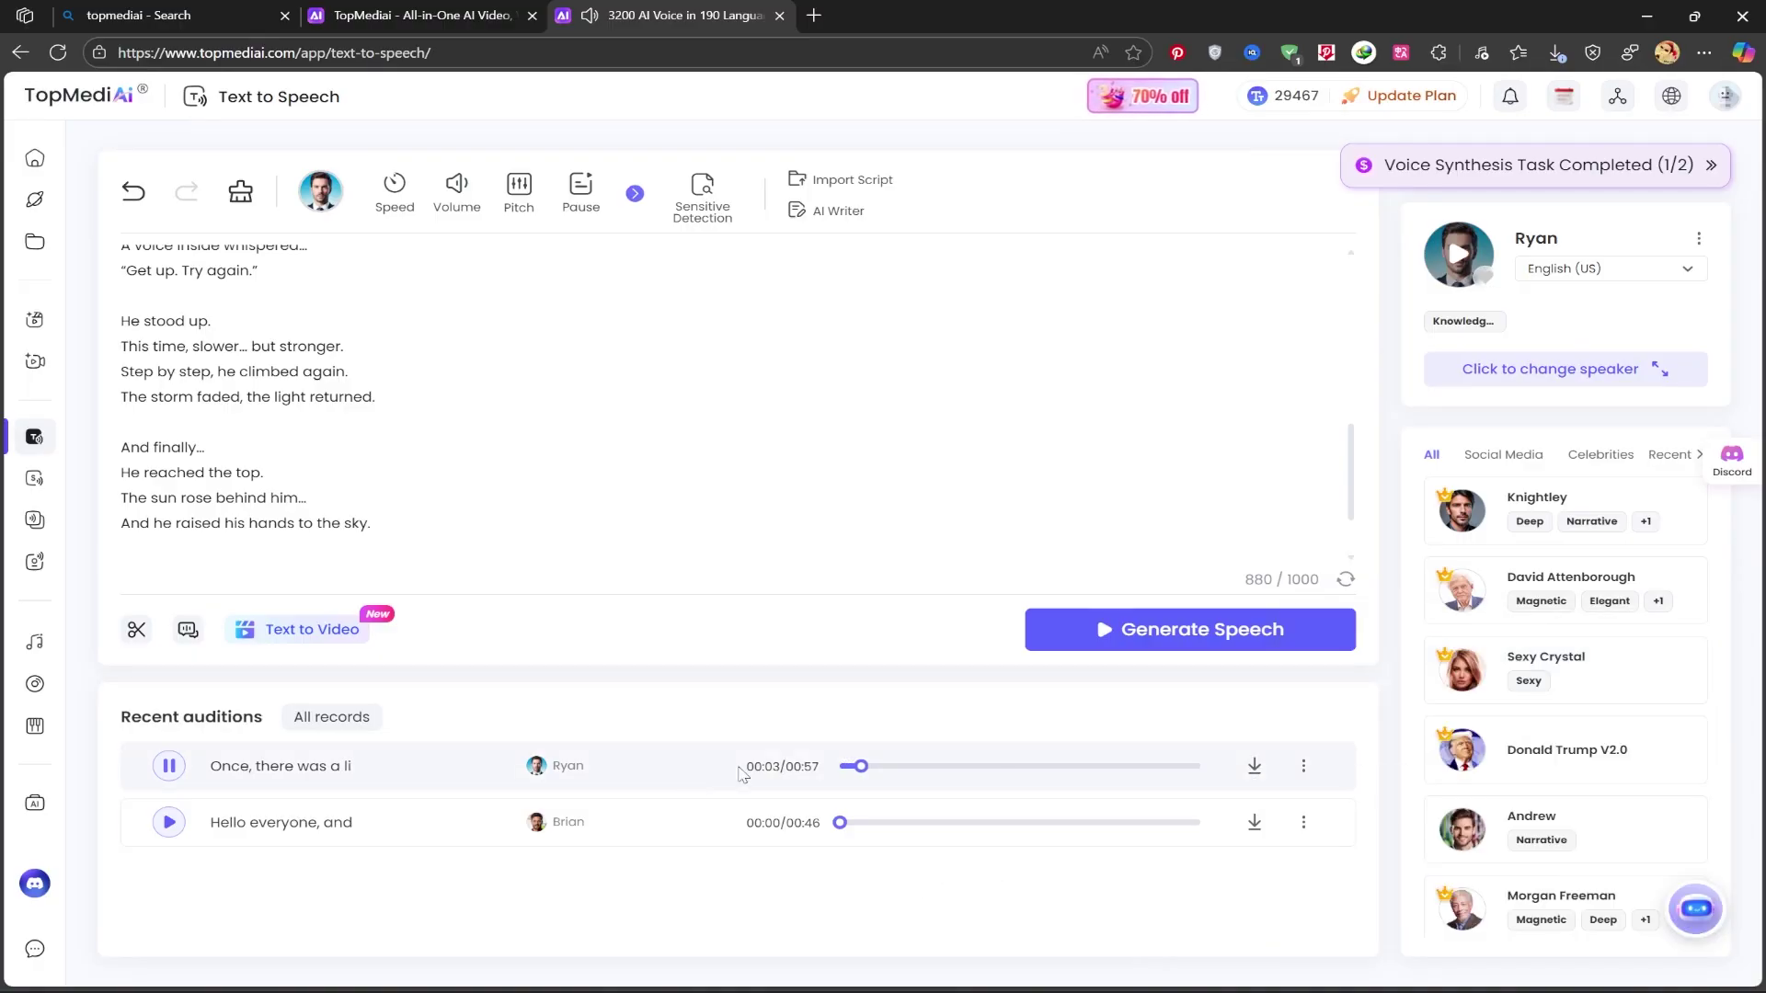